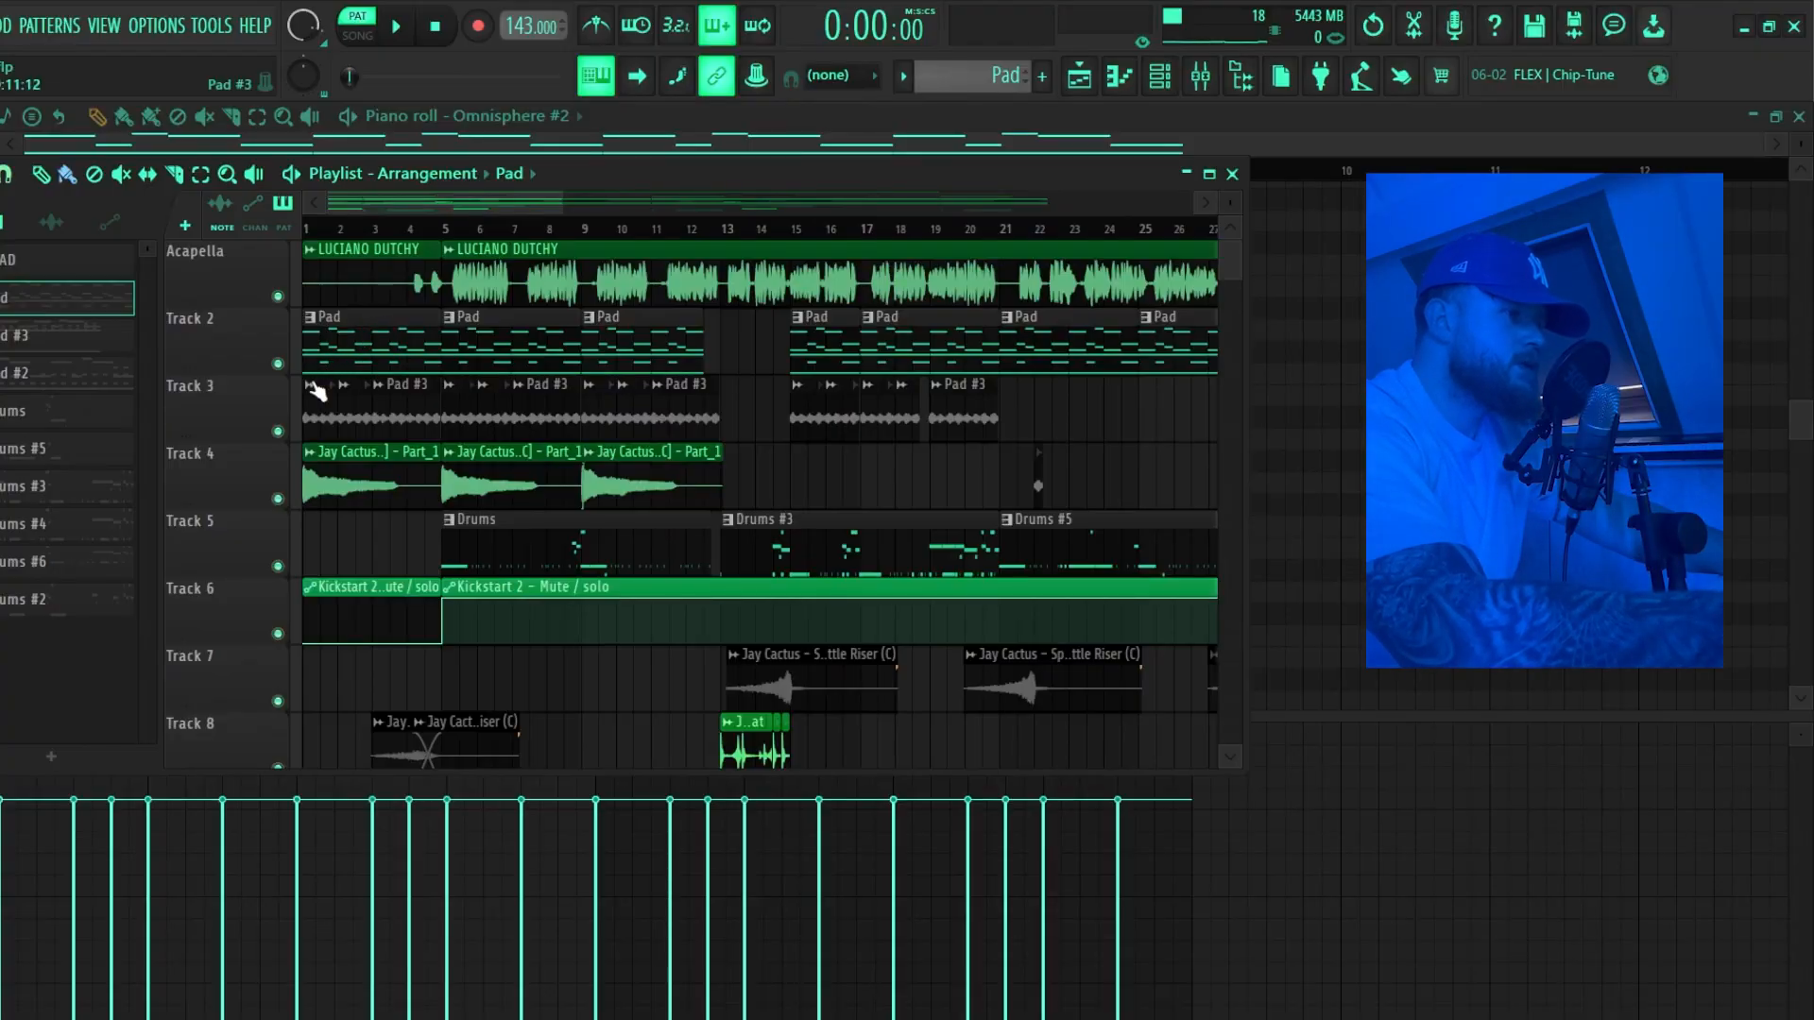
# Open the Pad pattern's Omnisphere #2 notes in the piano roll and listen to them.
pyautogui.keyDown('ctrl'); pyautogui.scroll(2, 314, 389); pyautogui.keyUp('ctrl')
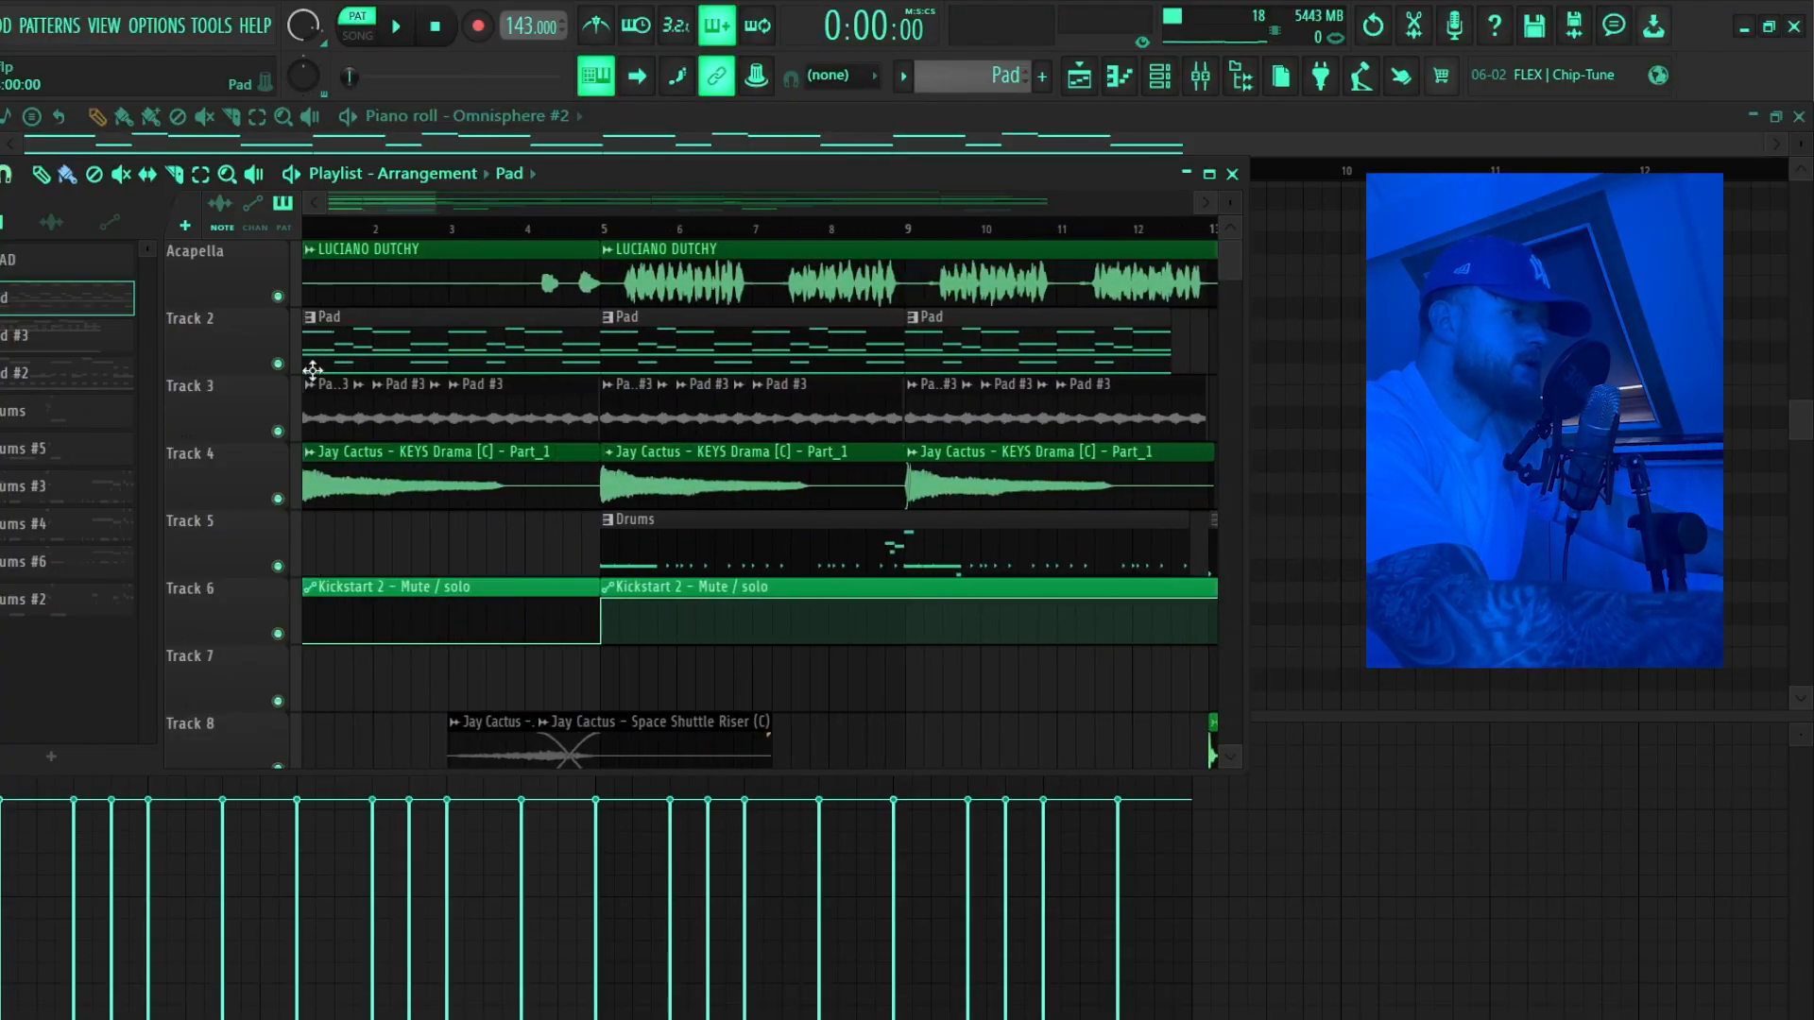
pyautogui.click(1079, 78)
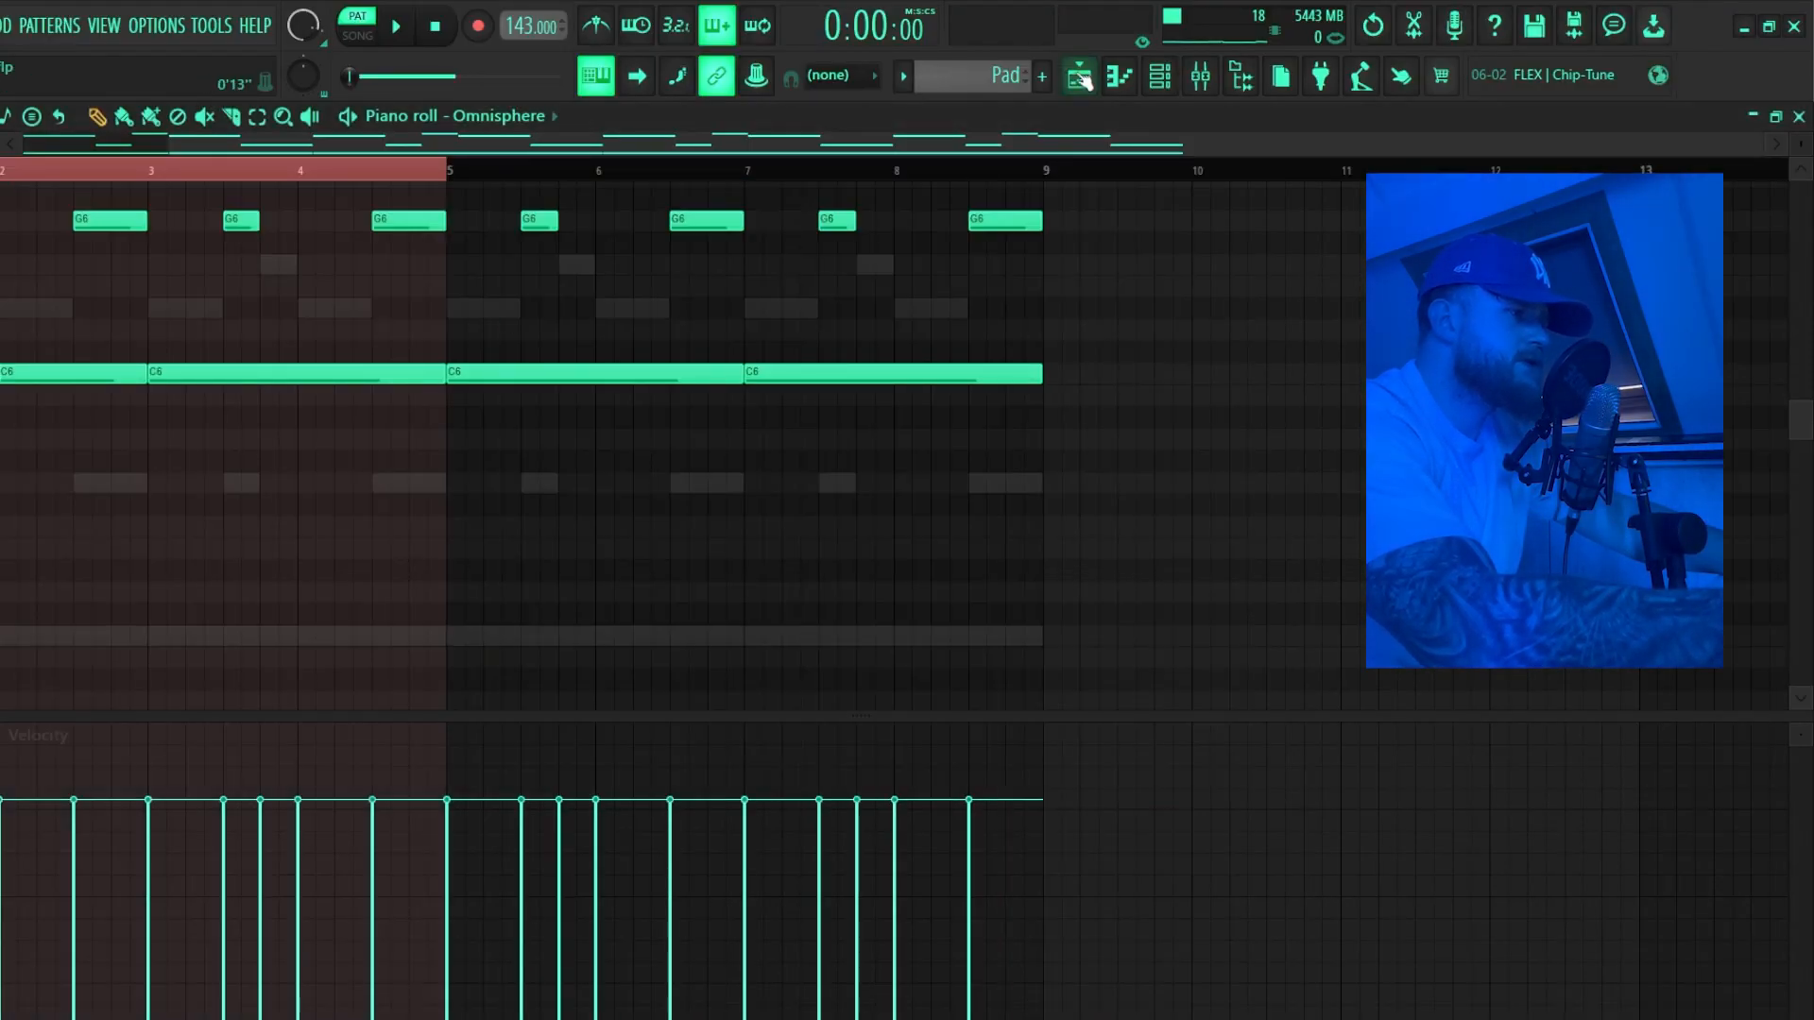
pyautogui.click(1178, 83)
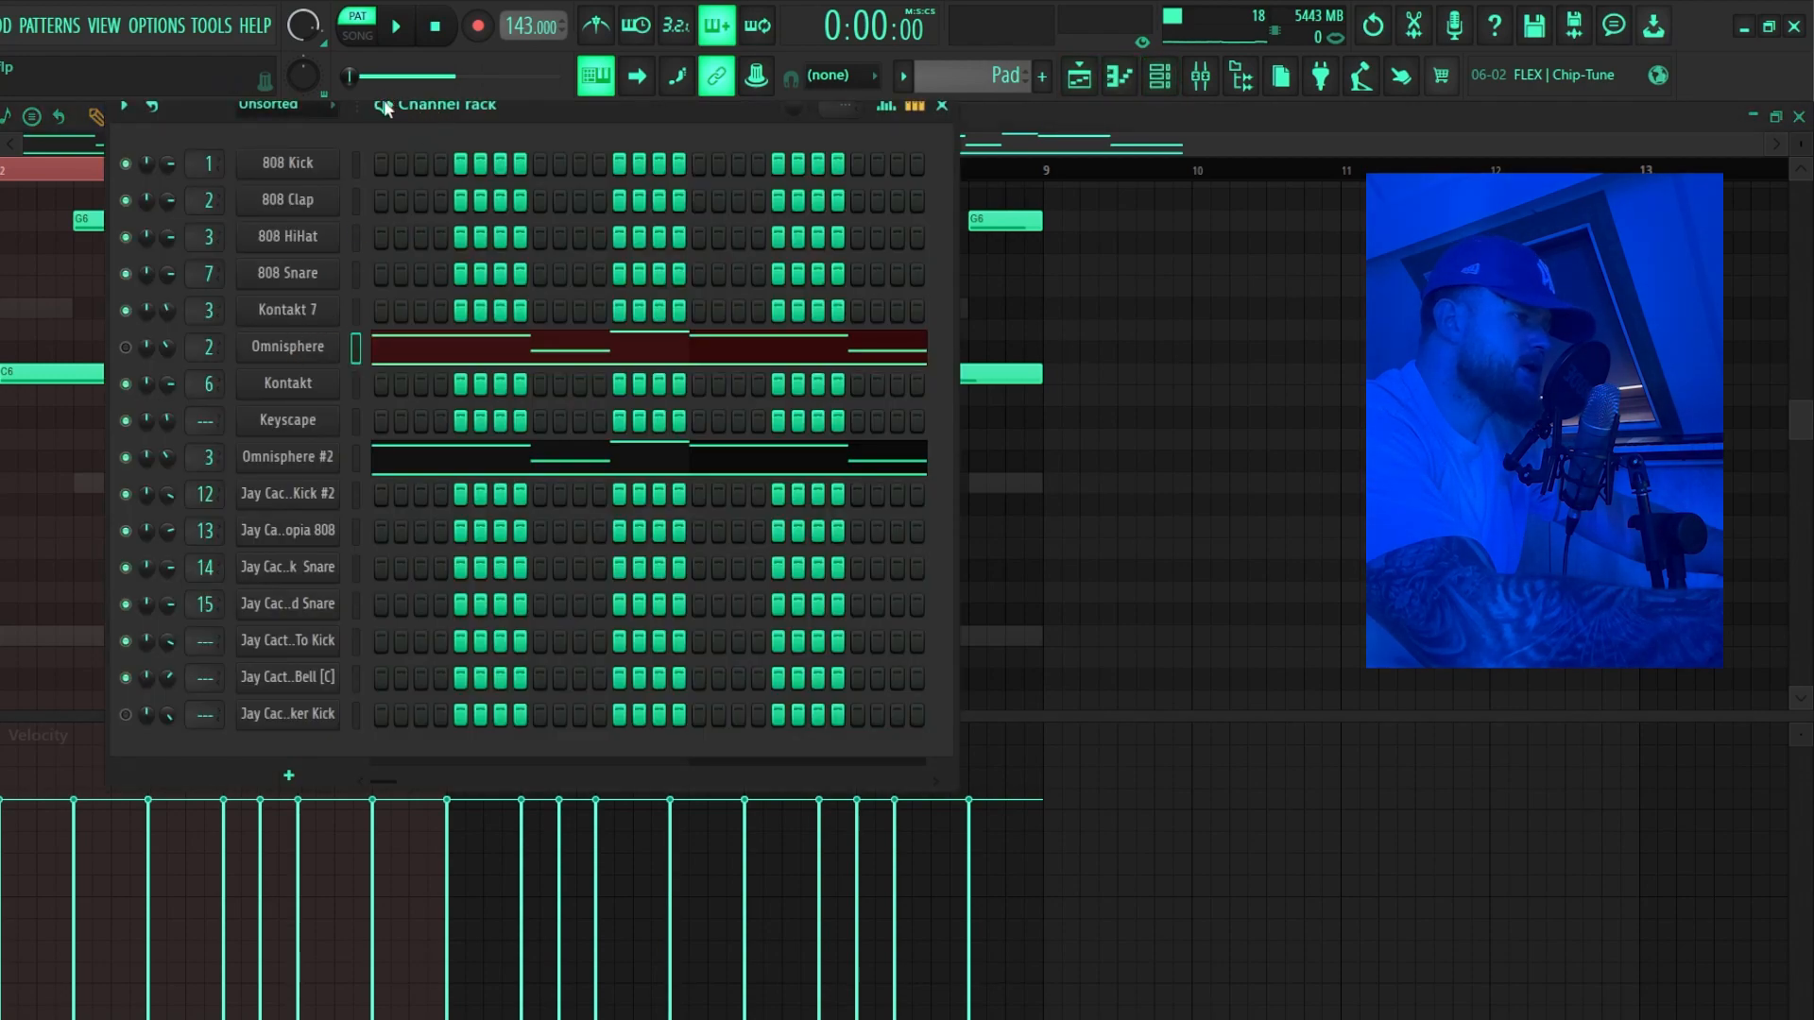
pyautogui.click(470, 461)
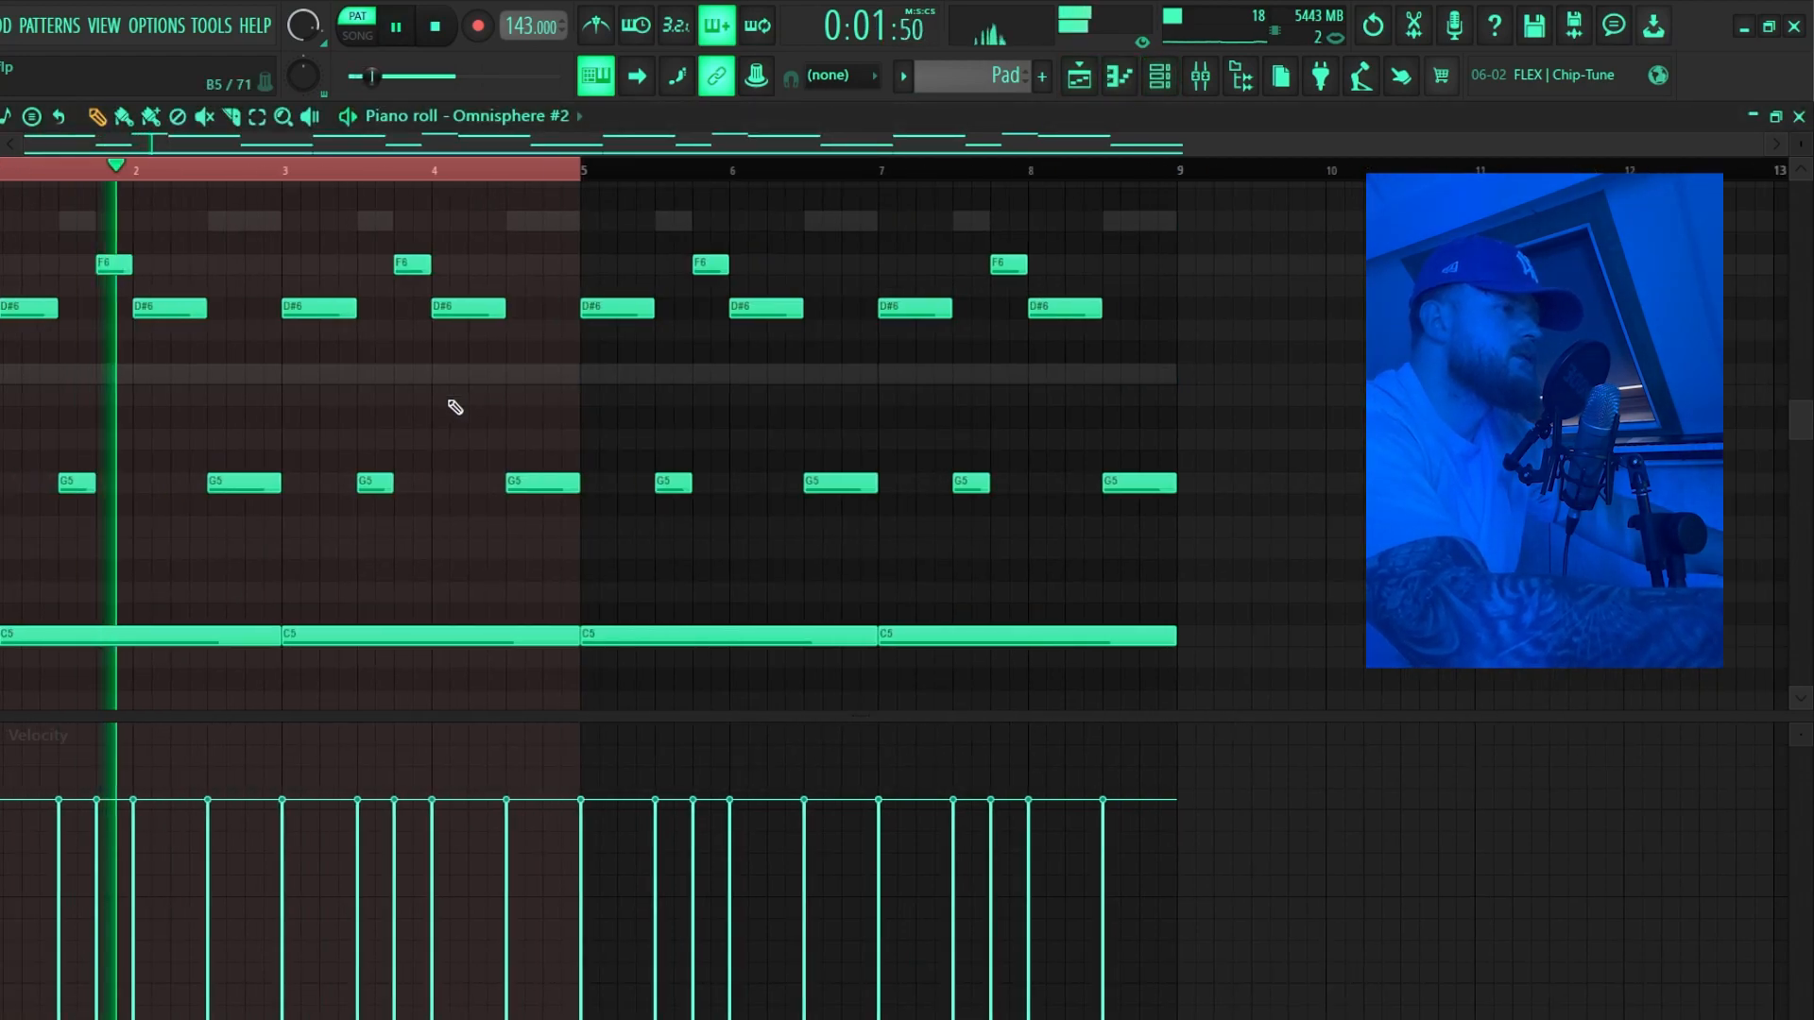
pyautogui.scroll(-1, 453, 382)
pyautogui.scroll(1, 454, 382)
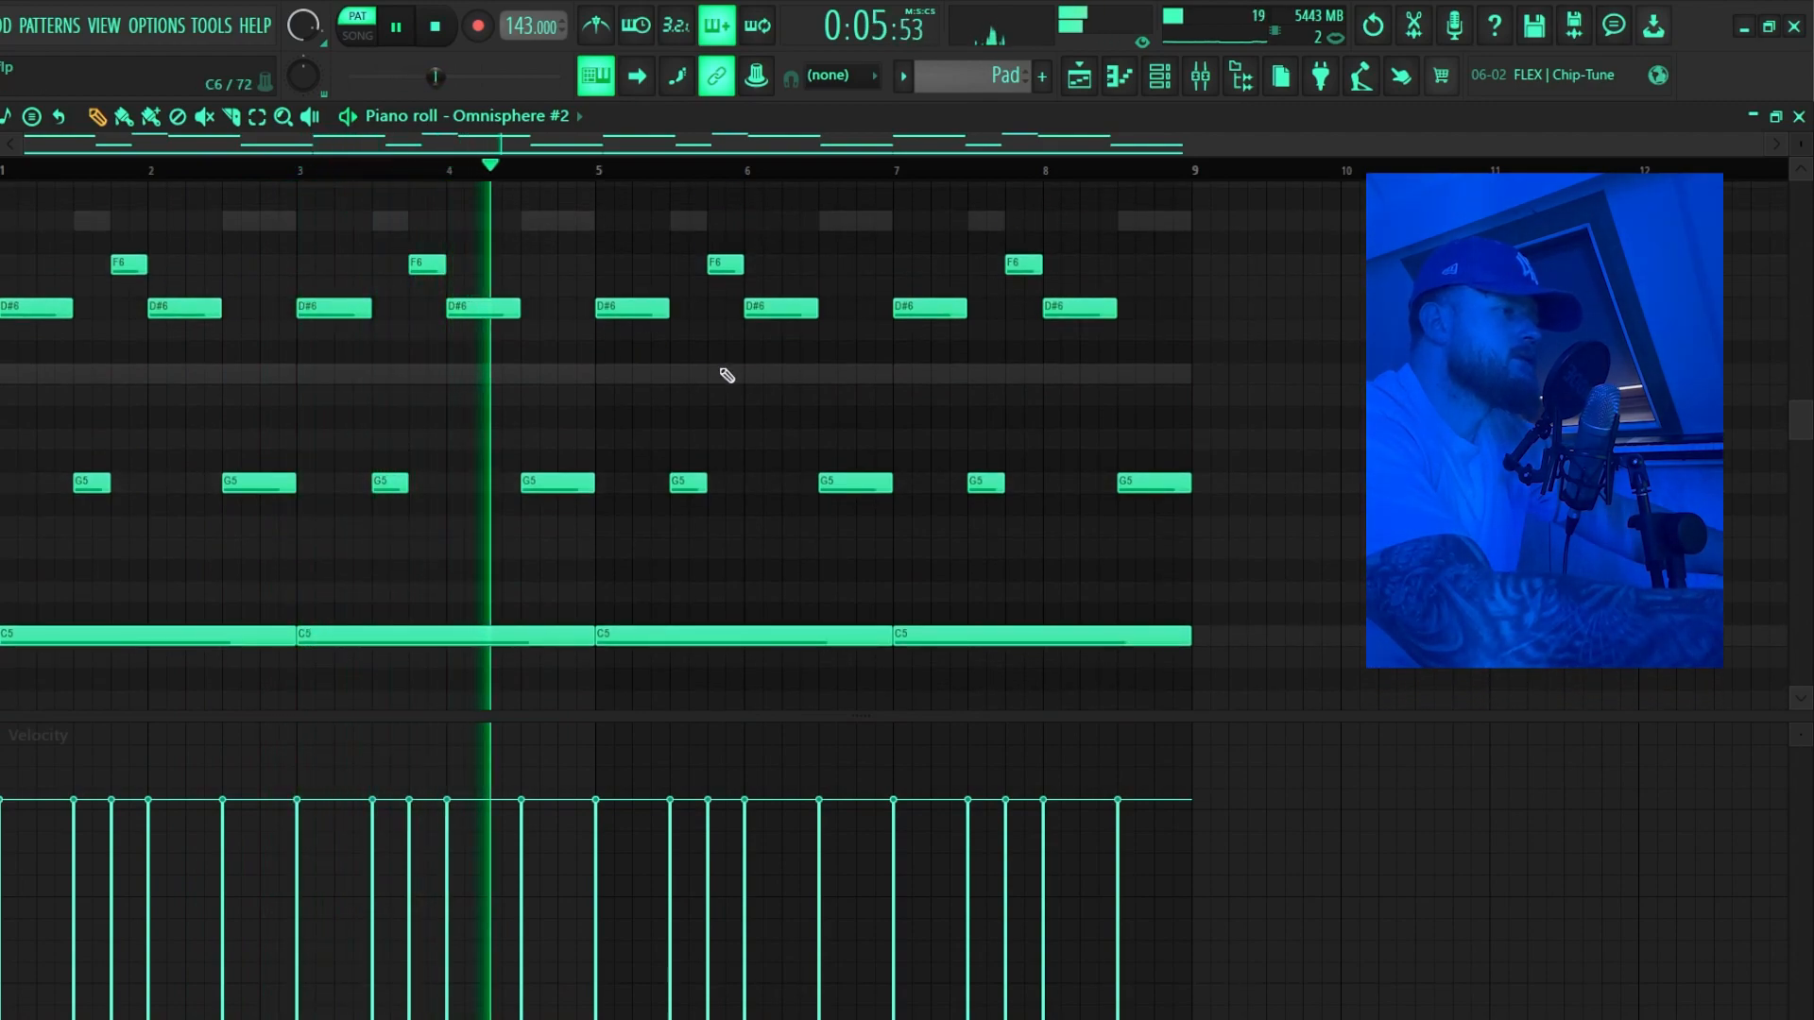
pyautogui.press('space')
# Open the Pad pattern's Omnisphere notes in the piano roll and play the pattern.
pyautogui.click(1160, 74)
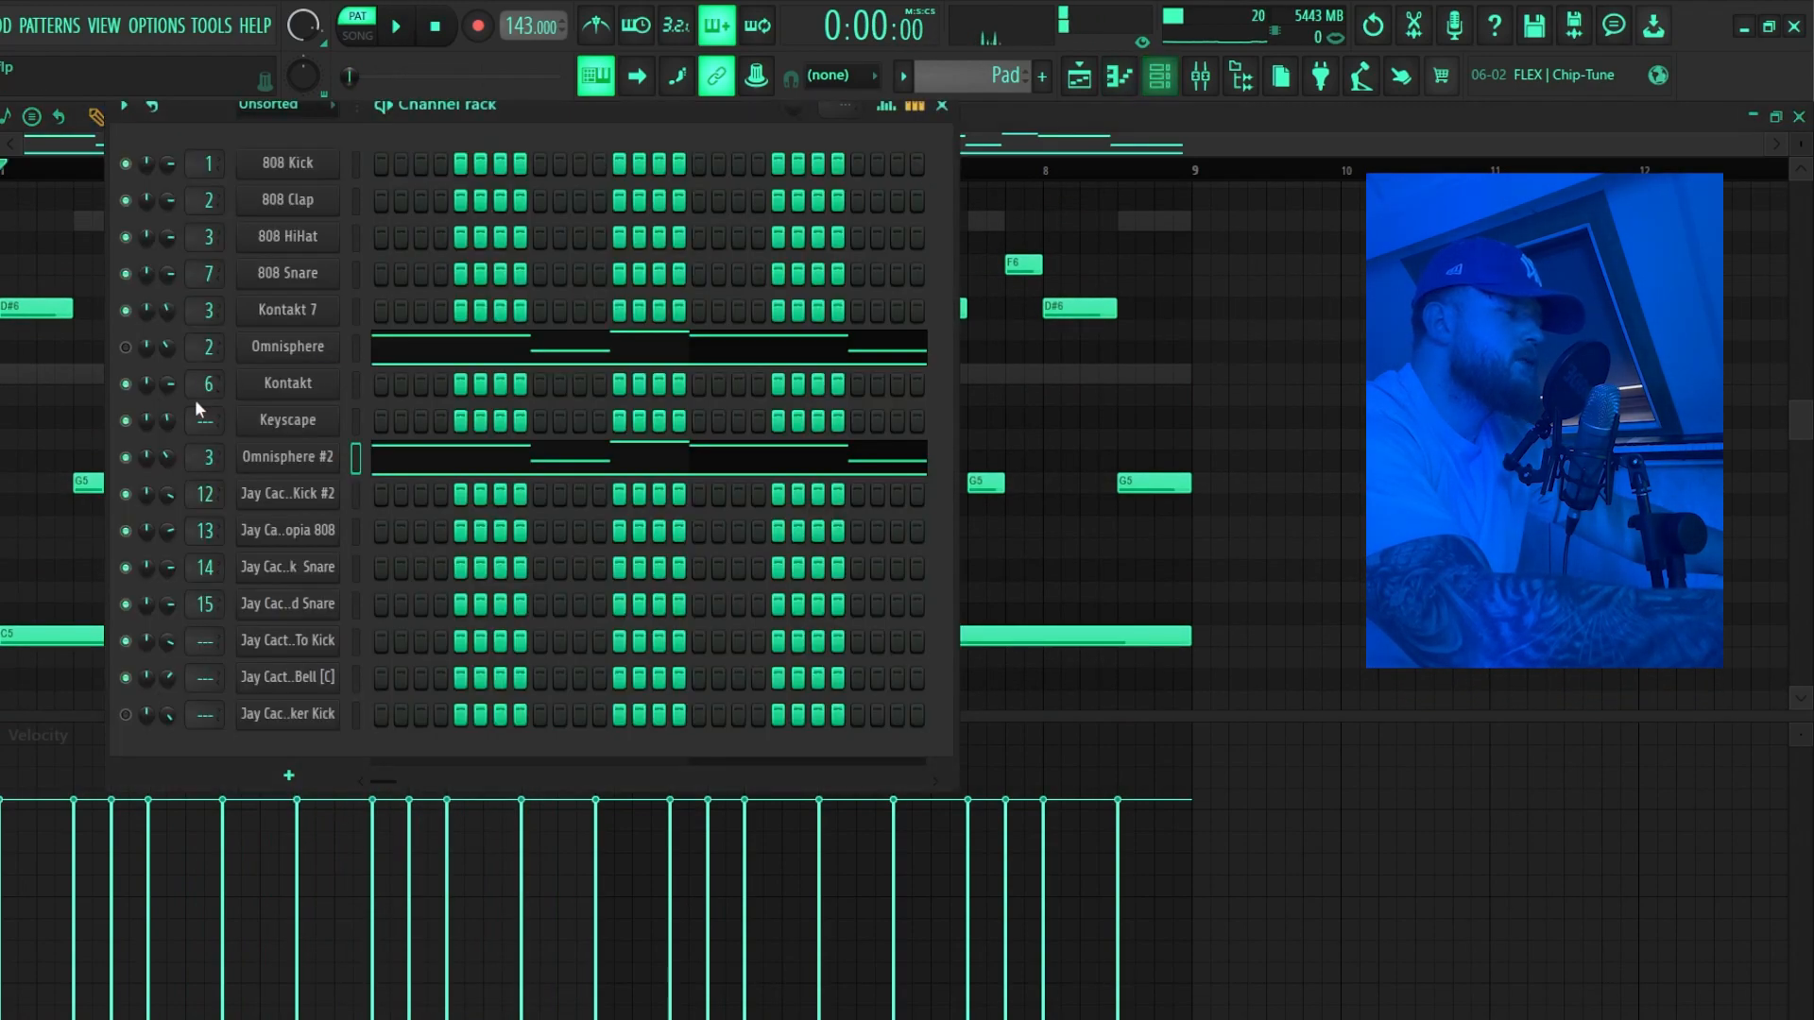
pyautogui.click(587, 341)
pyautogui.scroll(8, 548, 444)
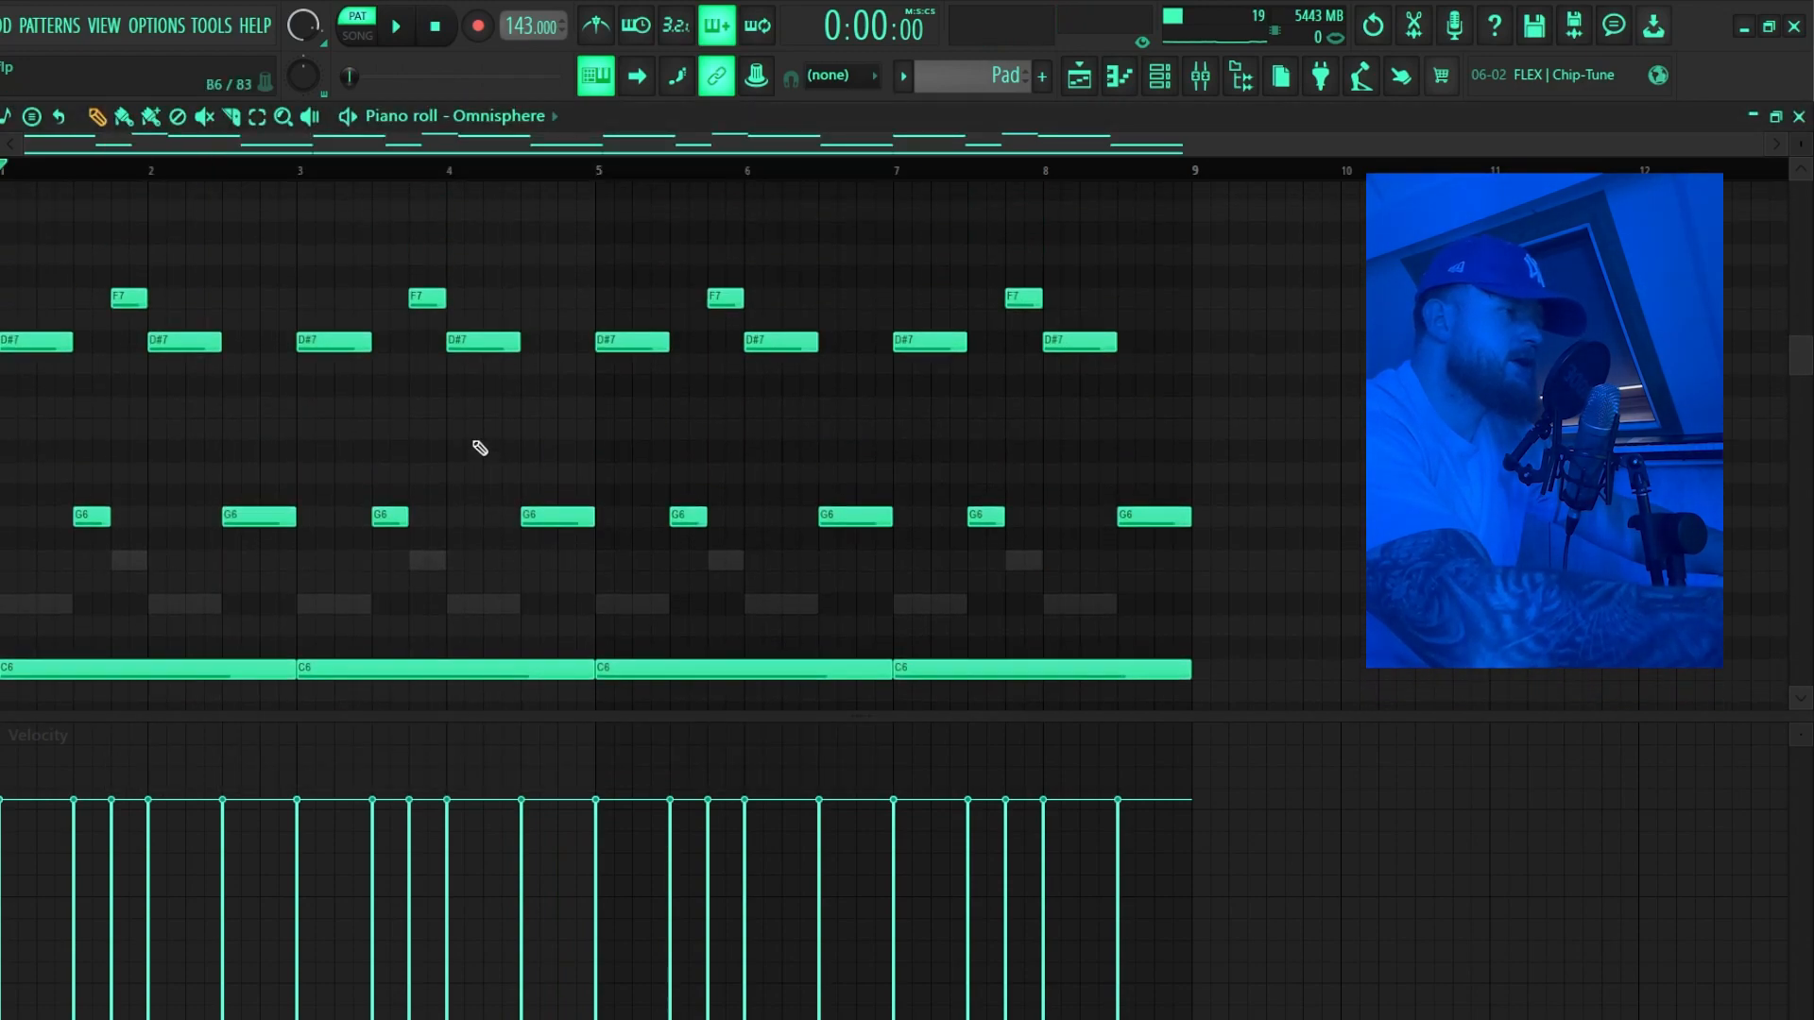
pyautogui.scroll(-3, 223, 223)
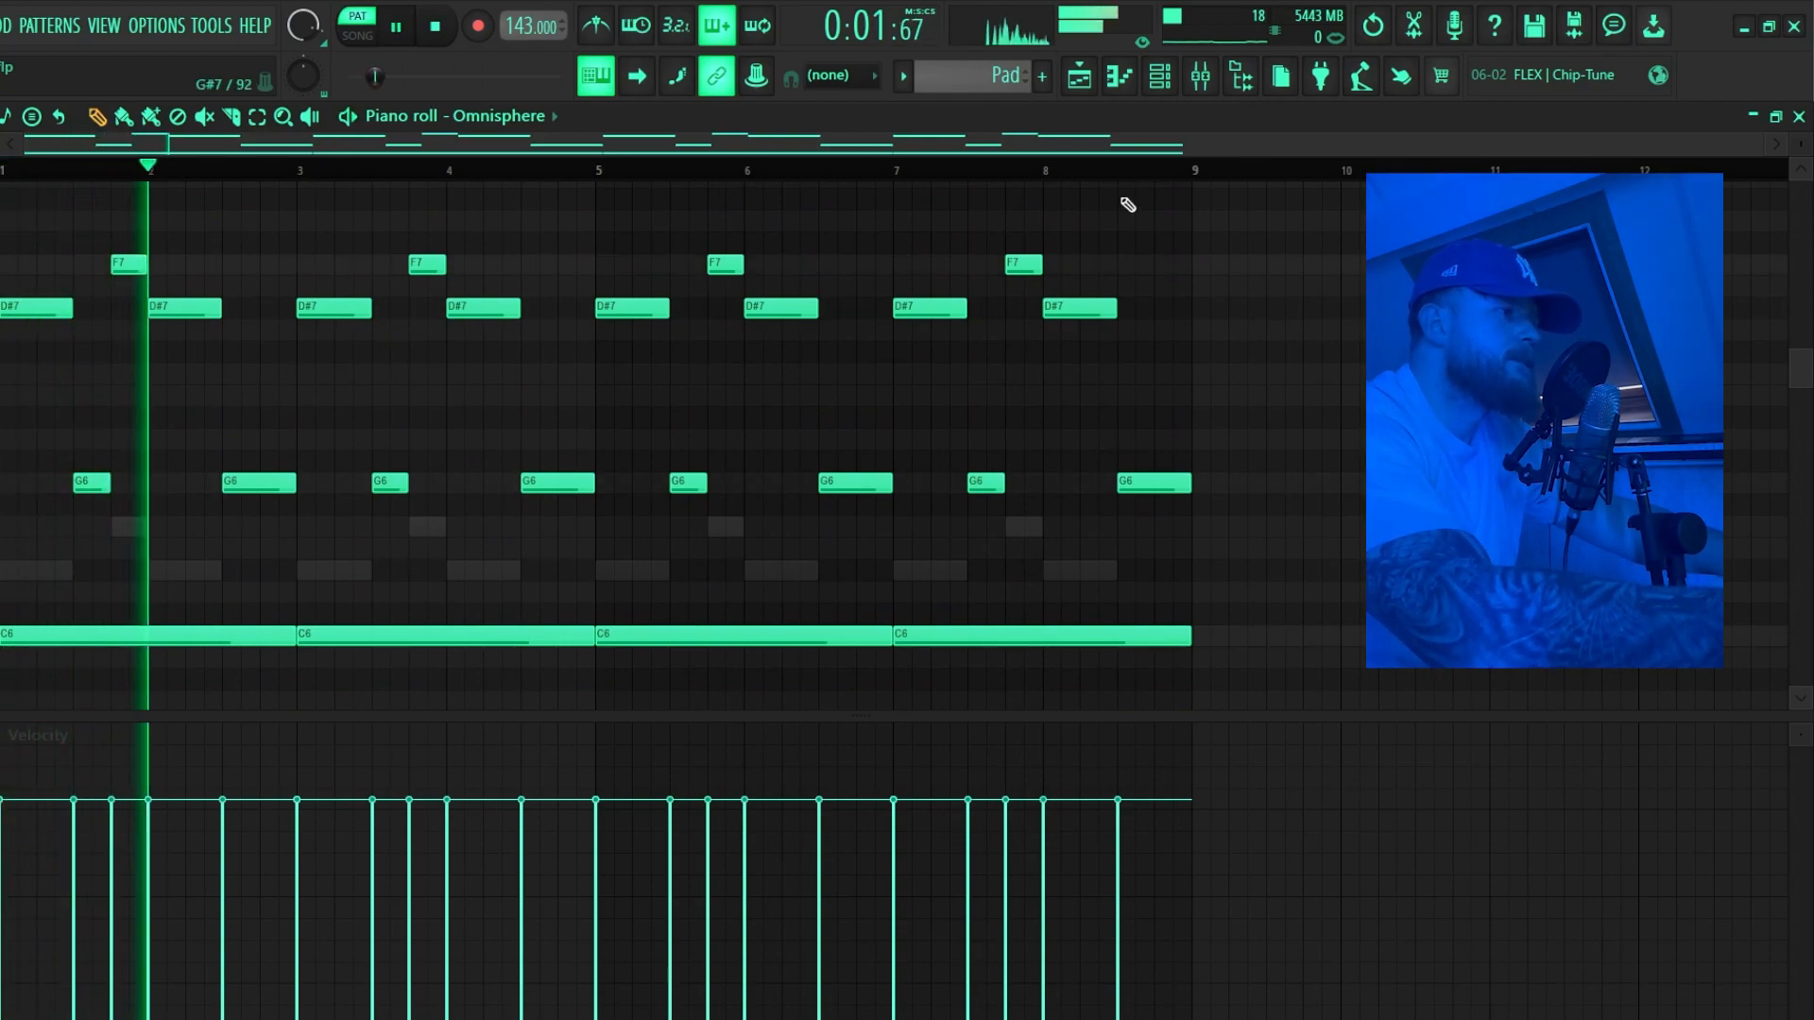
# Check the Choir and Choir 2 mixer tracks during playback, then stop and return to the playlist arrangement.
pyautogui.click(1213, 90)
pyautogui.click(123, 434)
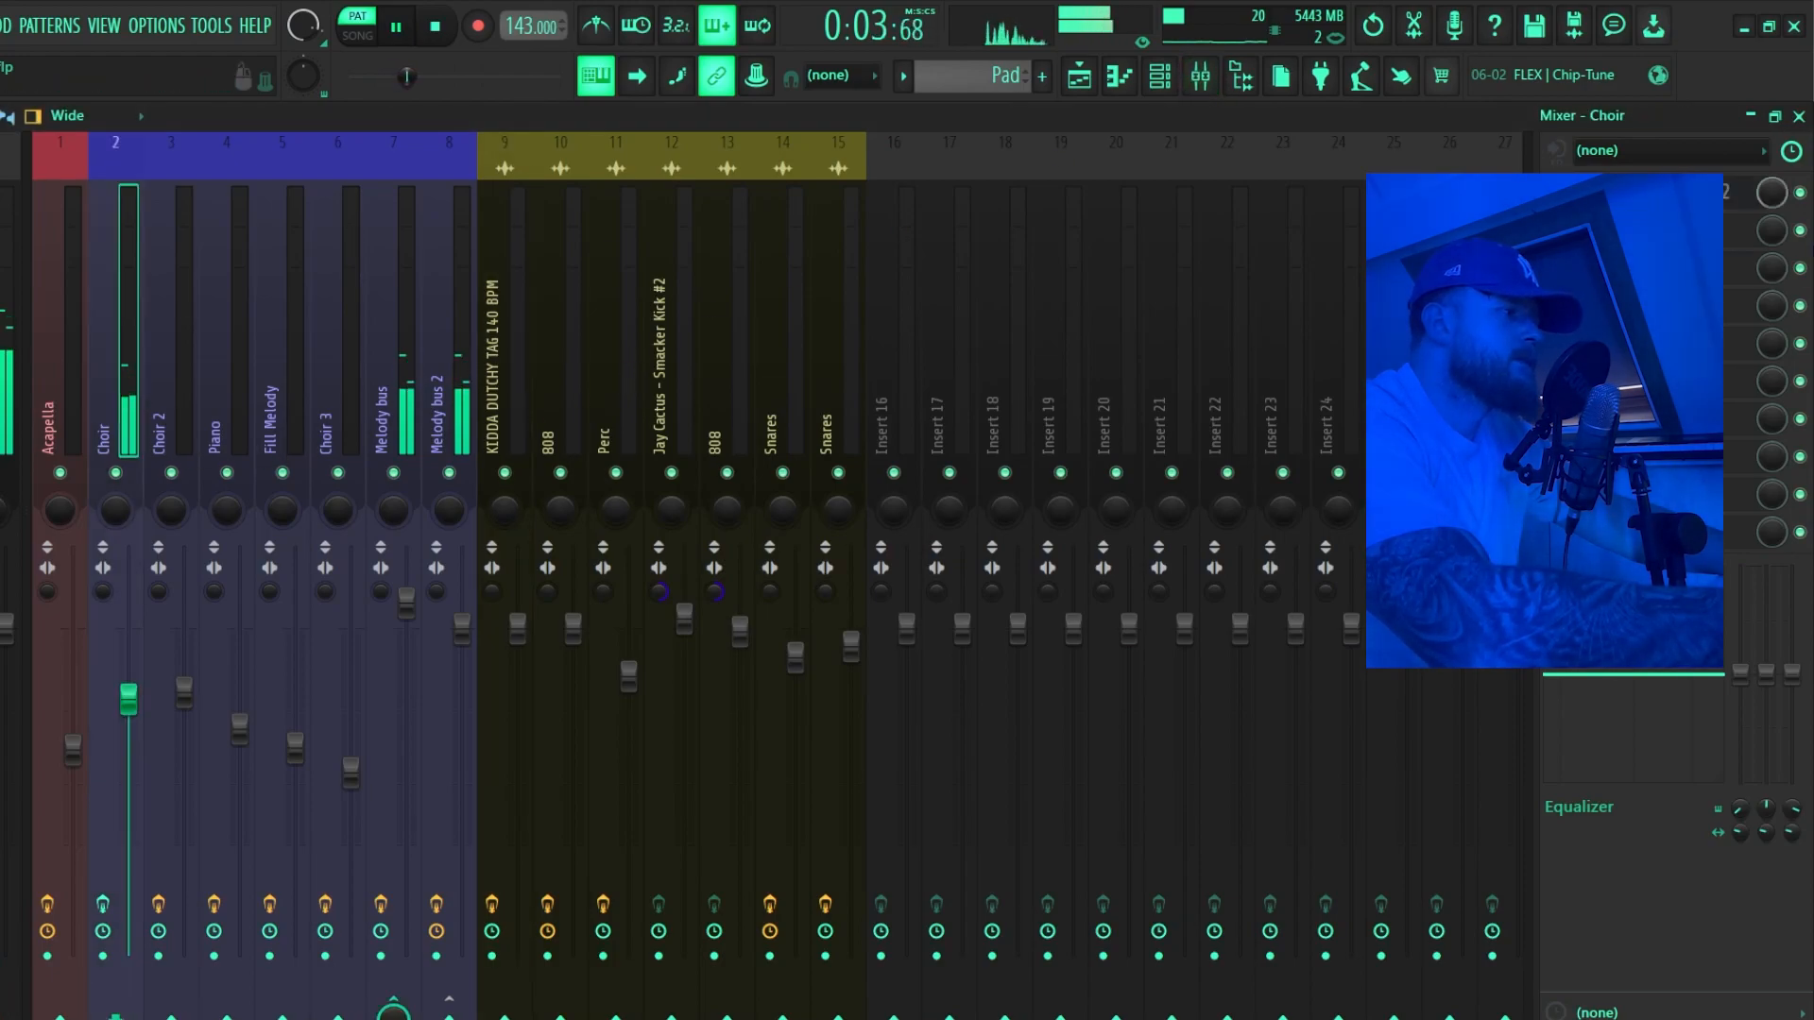
pyautogui.click(167, 376)
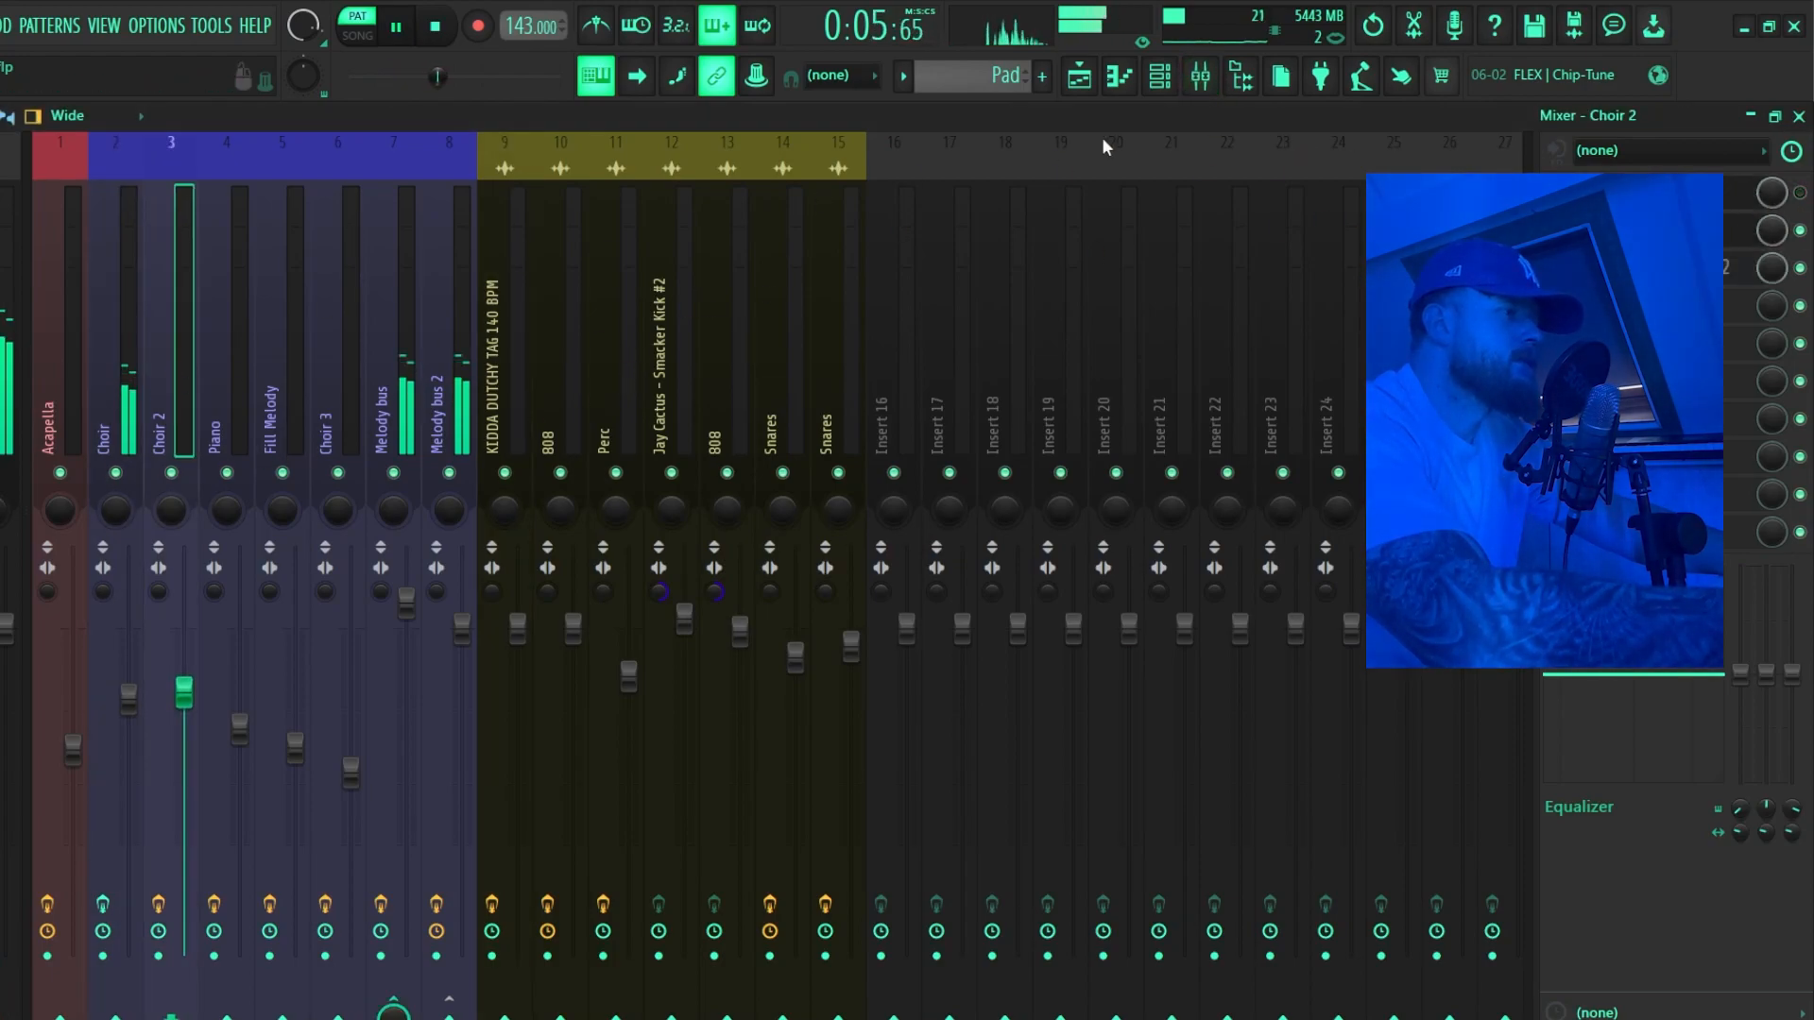
pyautogui.click(1087, 86)
pyautogui.press('space')
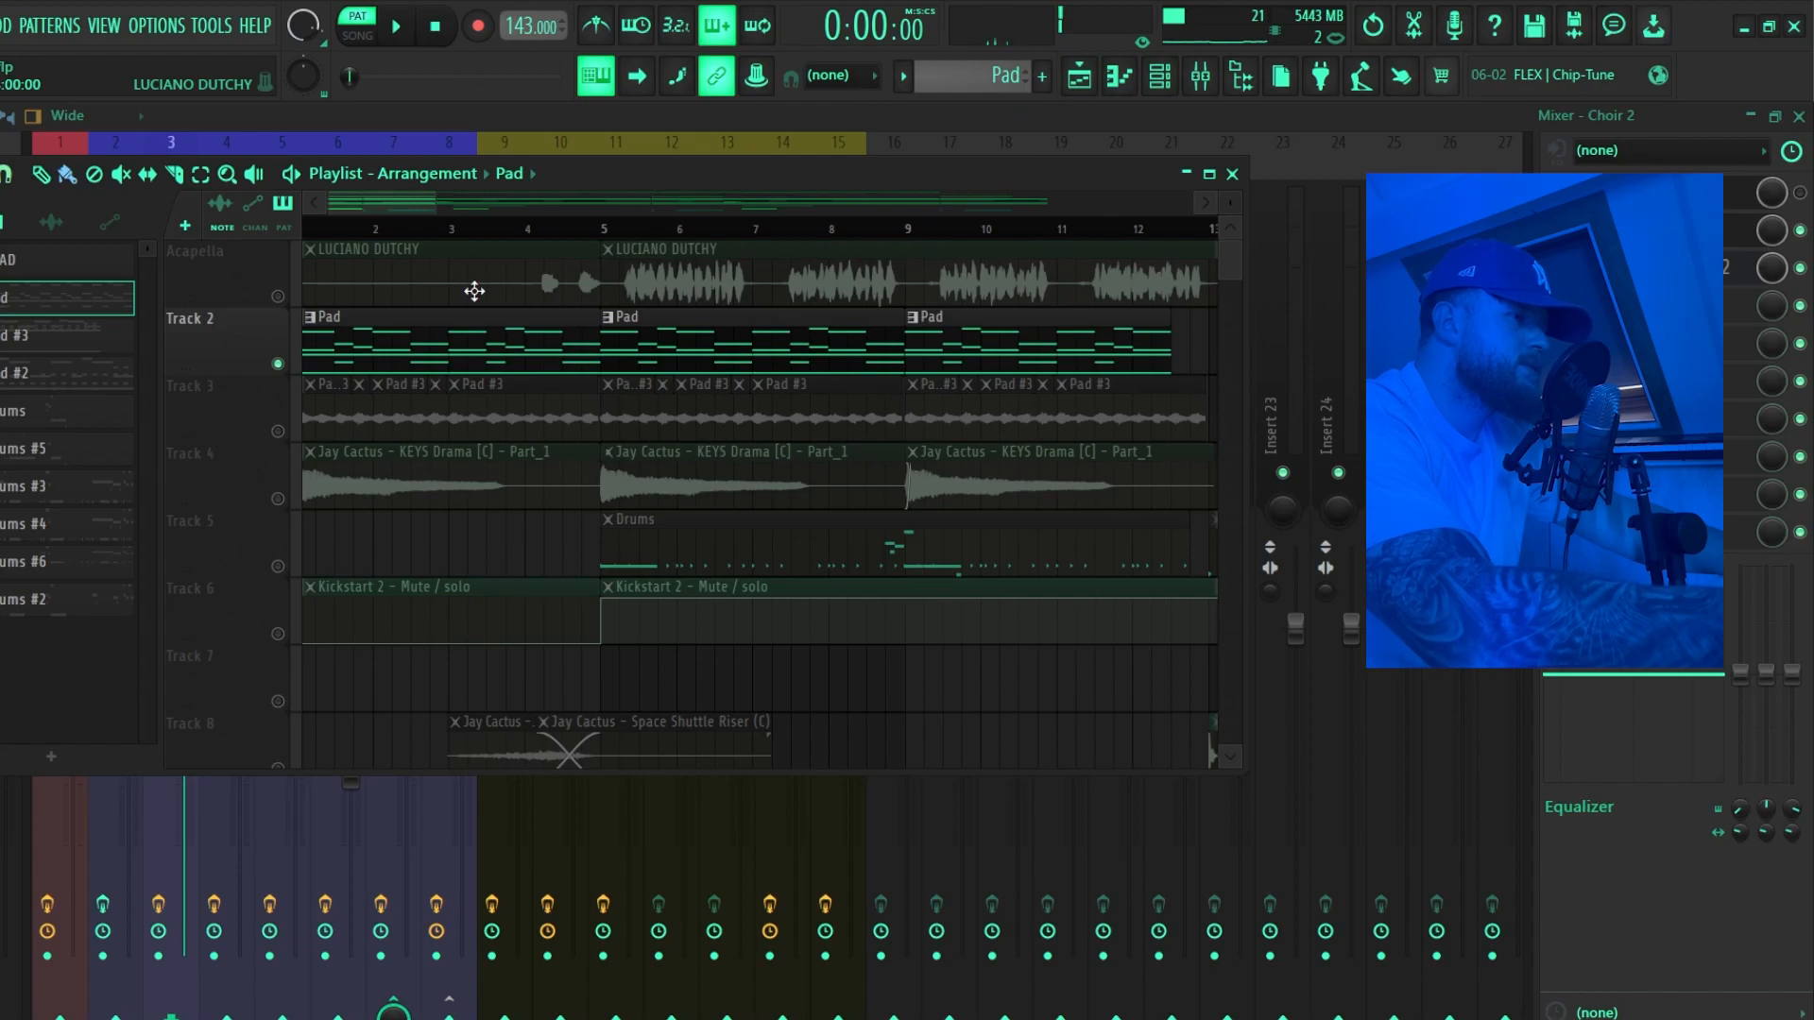
# Switch to song mode with only playlist Track 3 audible and play its Pad #3 clips from the start.
pyautogui.click(278, 432)
pyautogui.click(357, 29)
pyautogui.click(278, 364)
pyautogui.scroll(1, 298, 431)
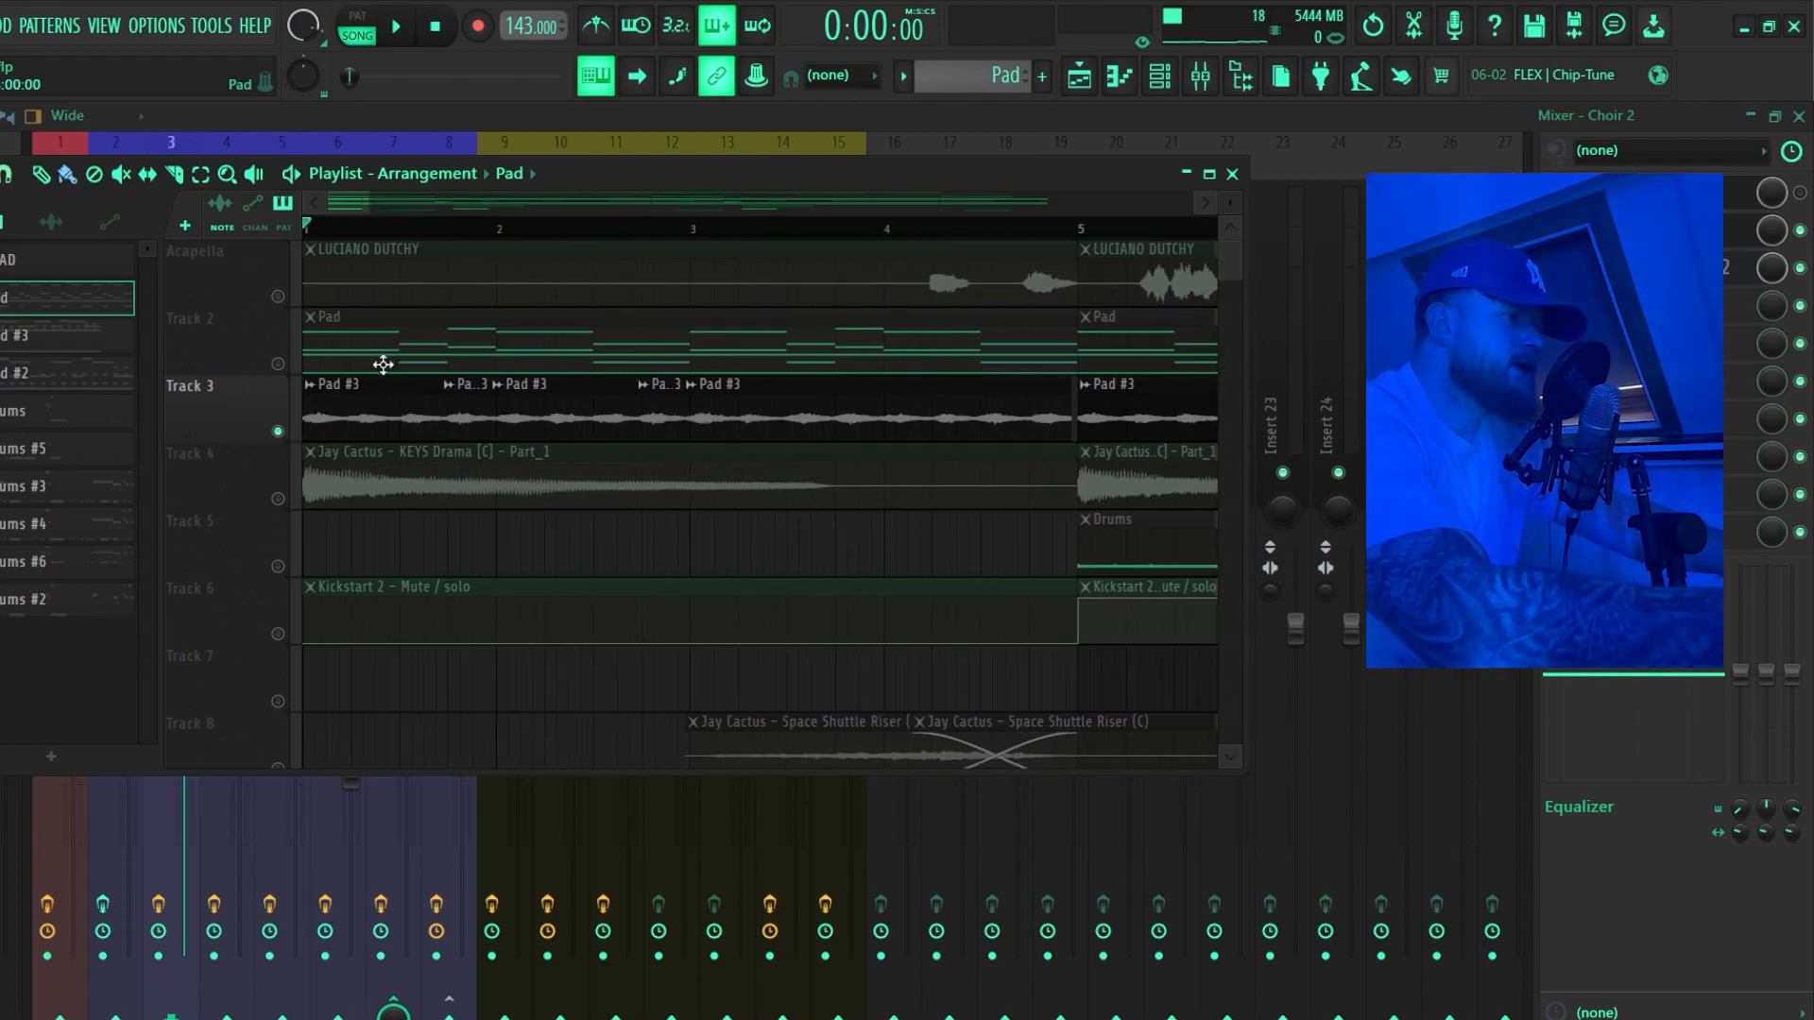
pyautogui.press('space')
pyautogui.scroll(-2, 397, 363)
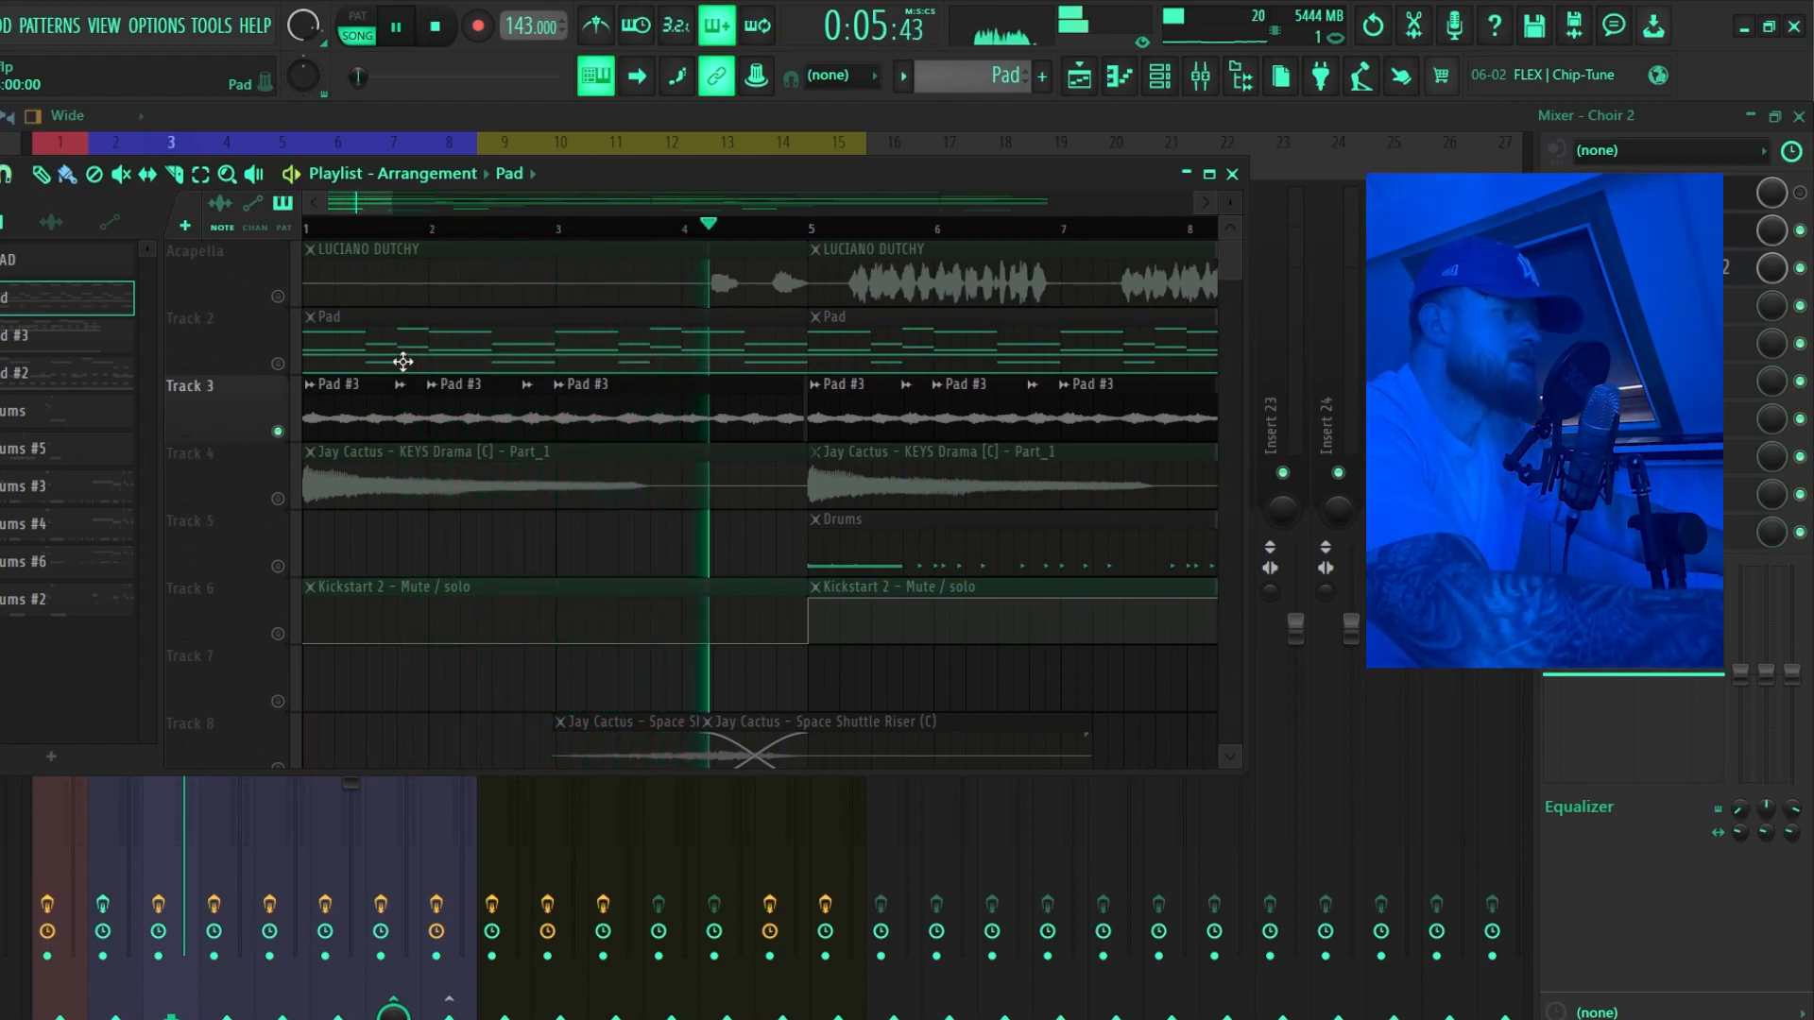
pyautogui.press('space')
pyautogui.scroll(-3, 400, 362)
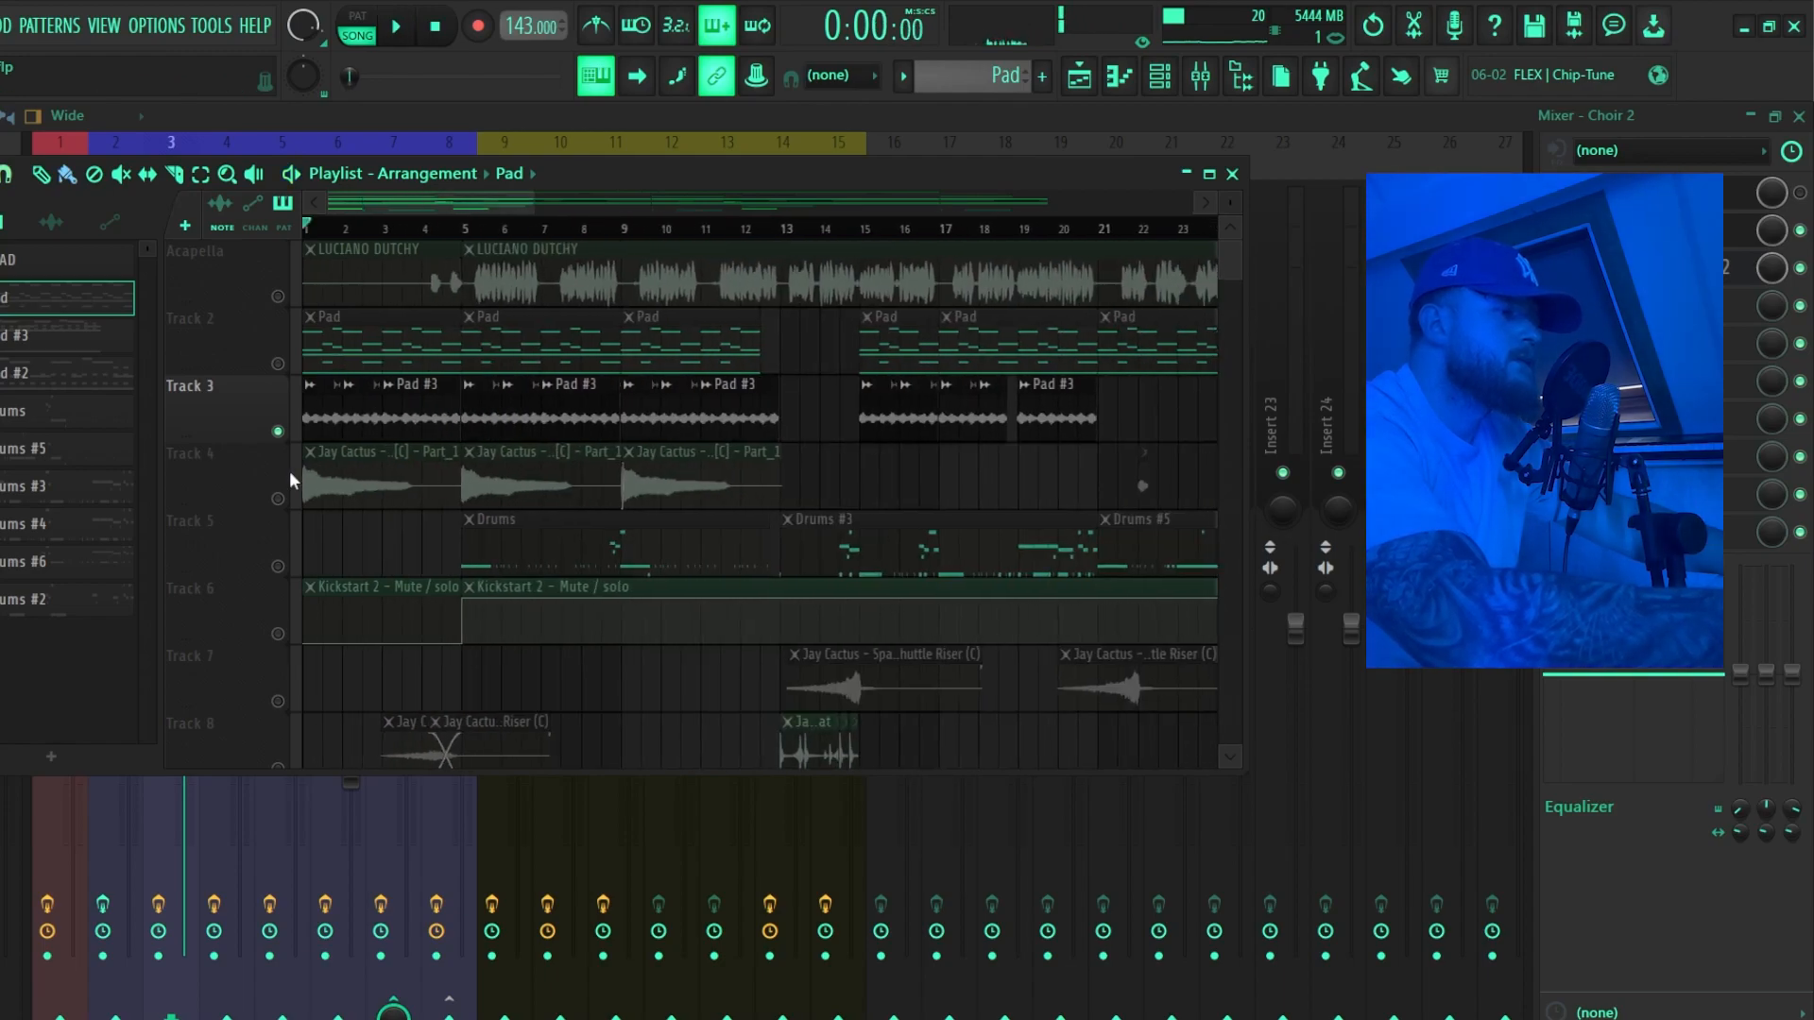
# Unmute Track 4, mute Track 3, and play the Jay Cactus KEYS Drama clips on their own.
pyautogui.click(278, 498)
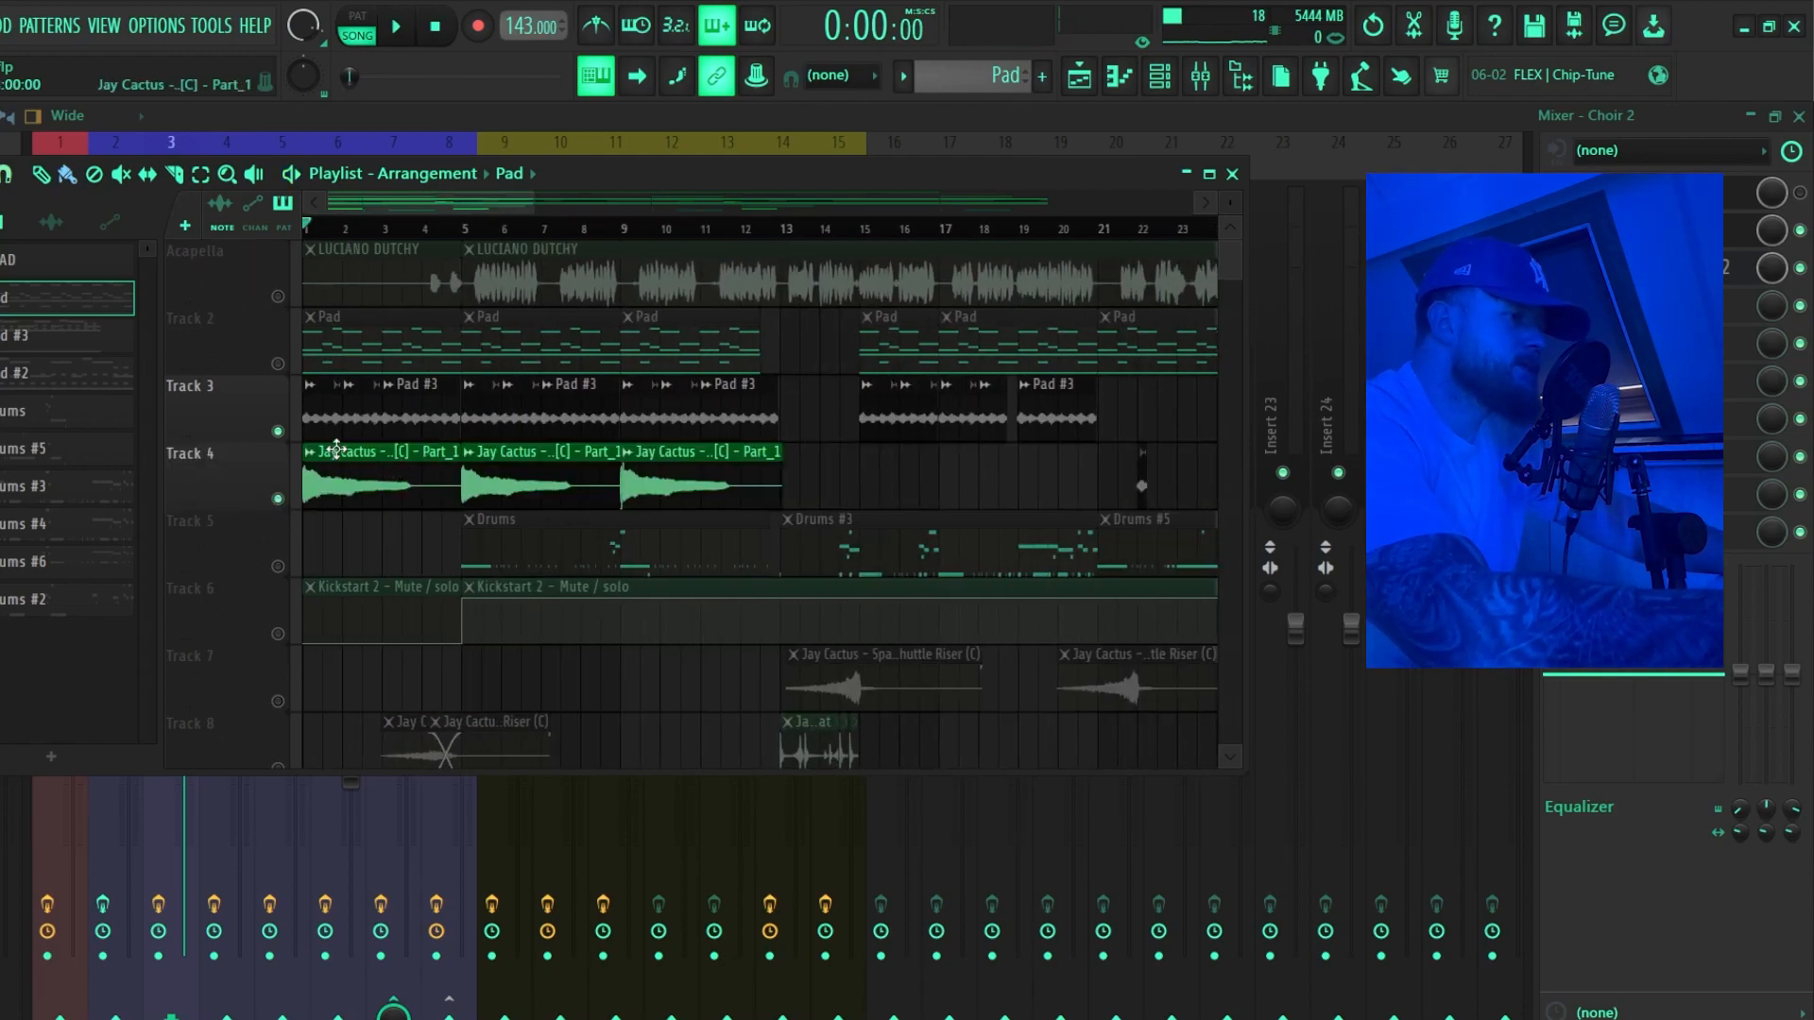
pyautogui.scroll(3, 300, 490)
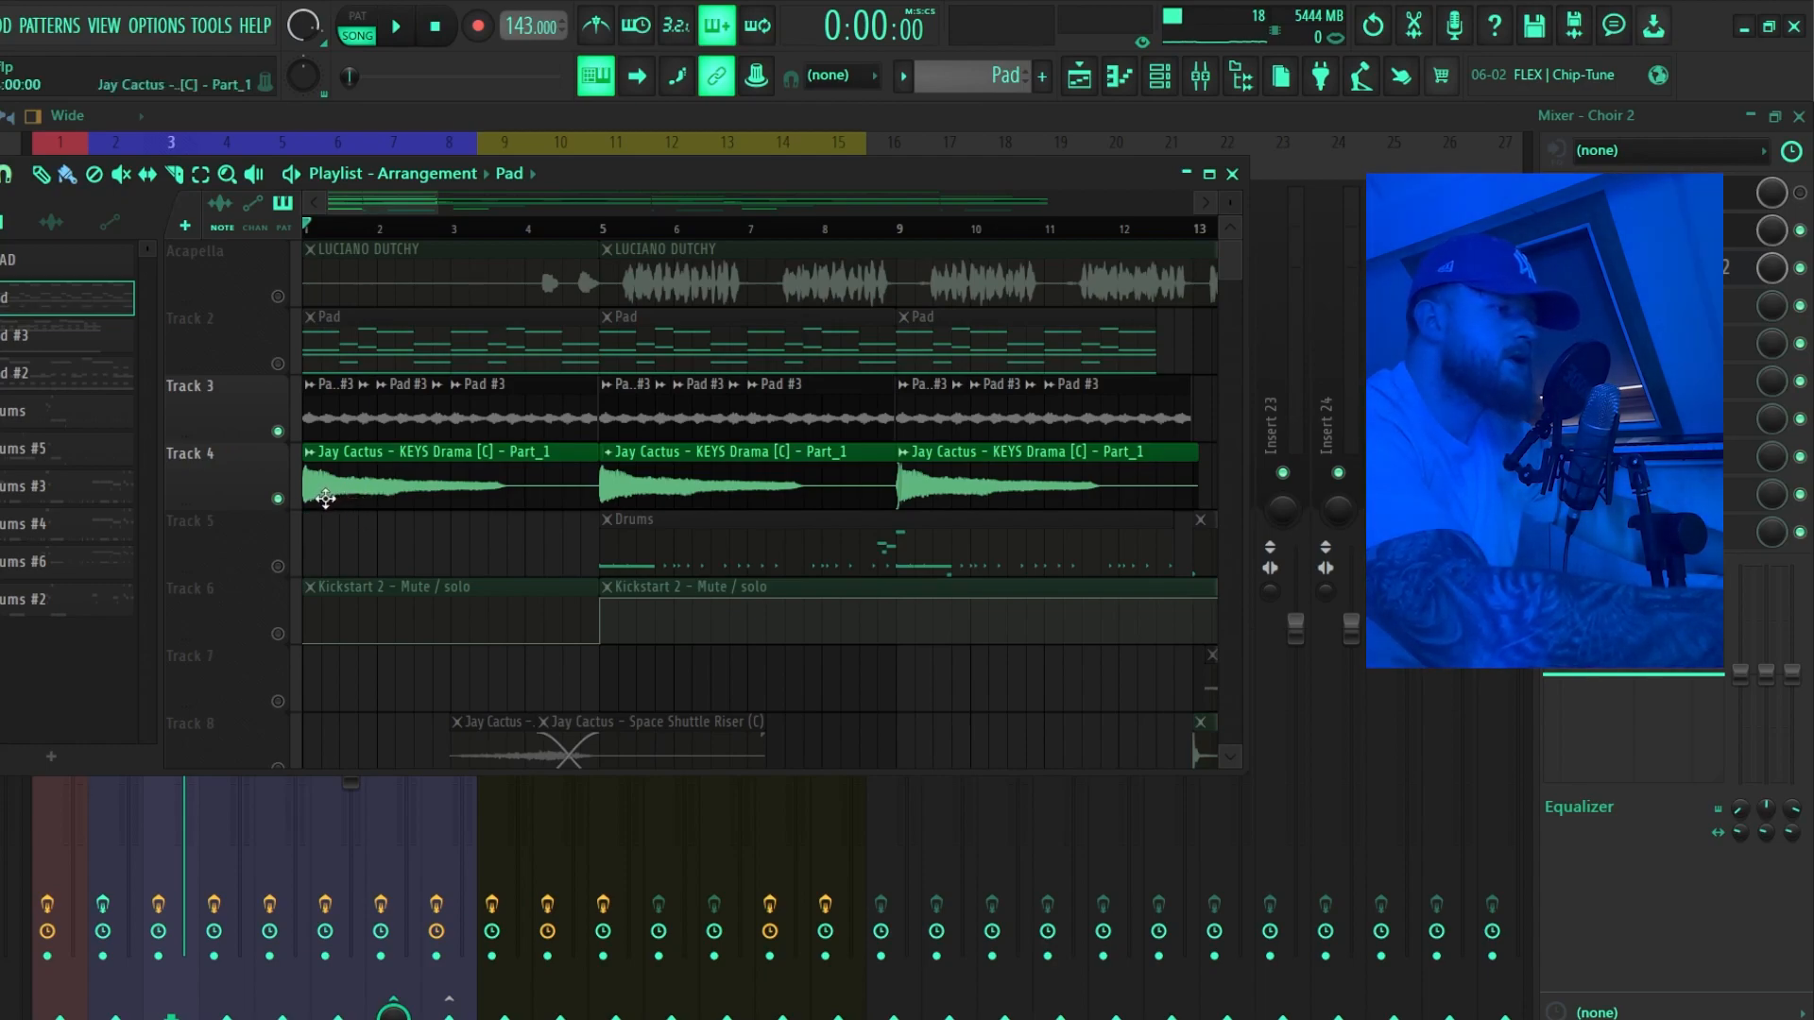
pyautogui.click(279, 432)
pyautogui.press('space')
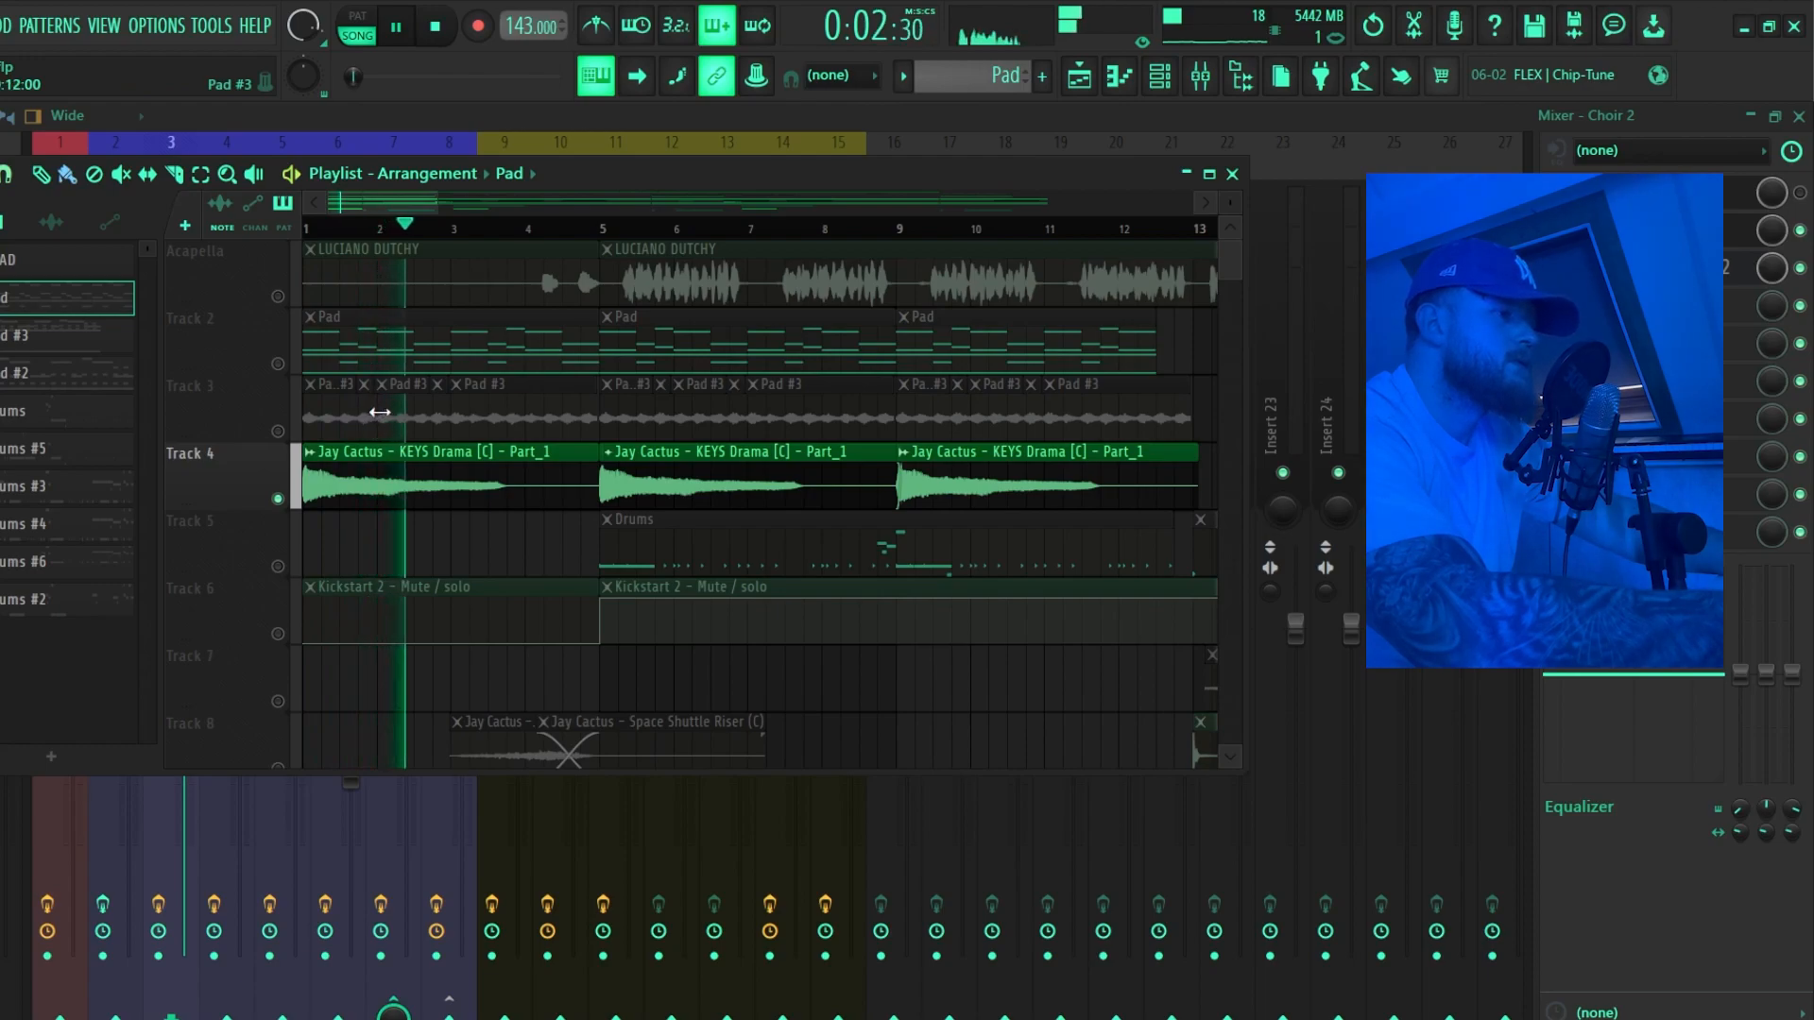
pyautogui.scroll(-3, 382, 413)
pyautogui.scroll(-1, 385, 412)
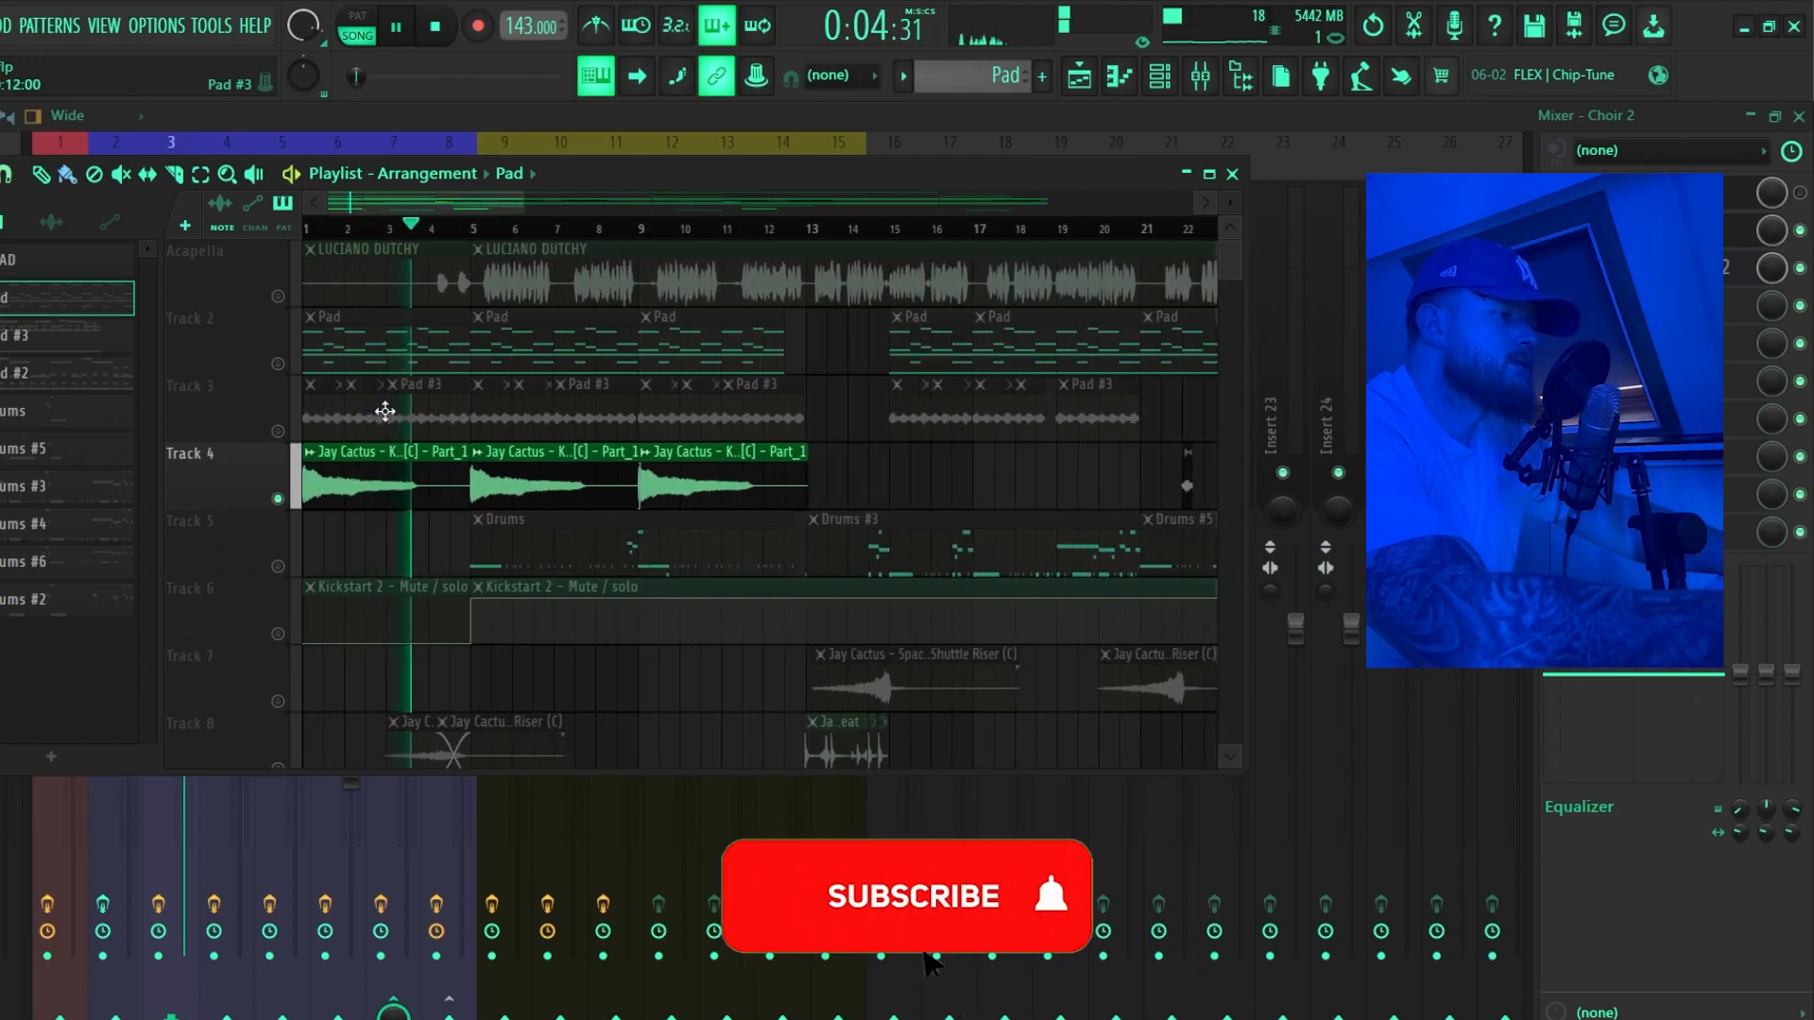
pyautogui.press('space')
# Unmute Tracks 3 and 2 and play them together with Track 4.
pyautogui.click(277, 431)
pyautogui.click(278, 365)
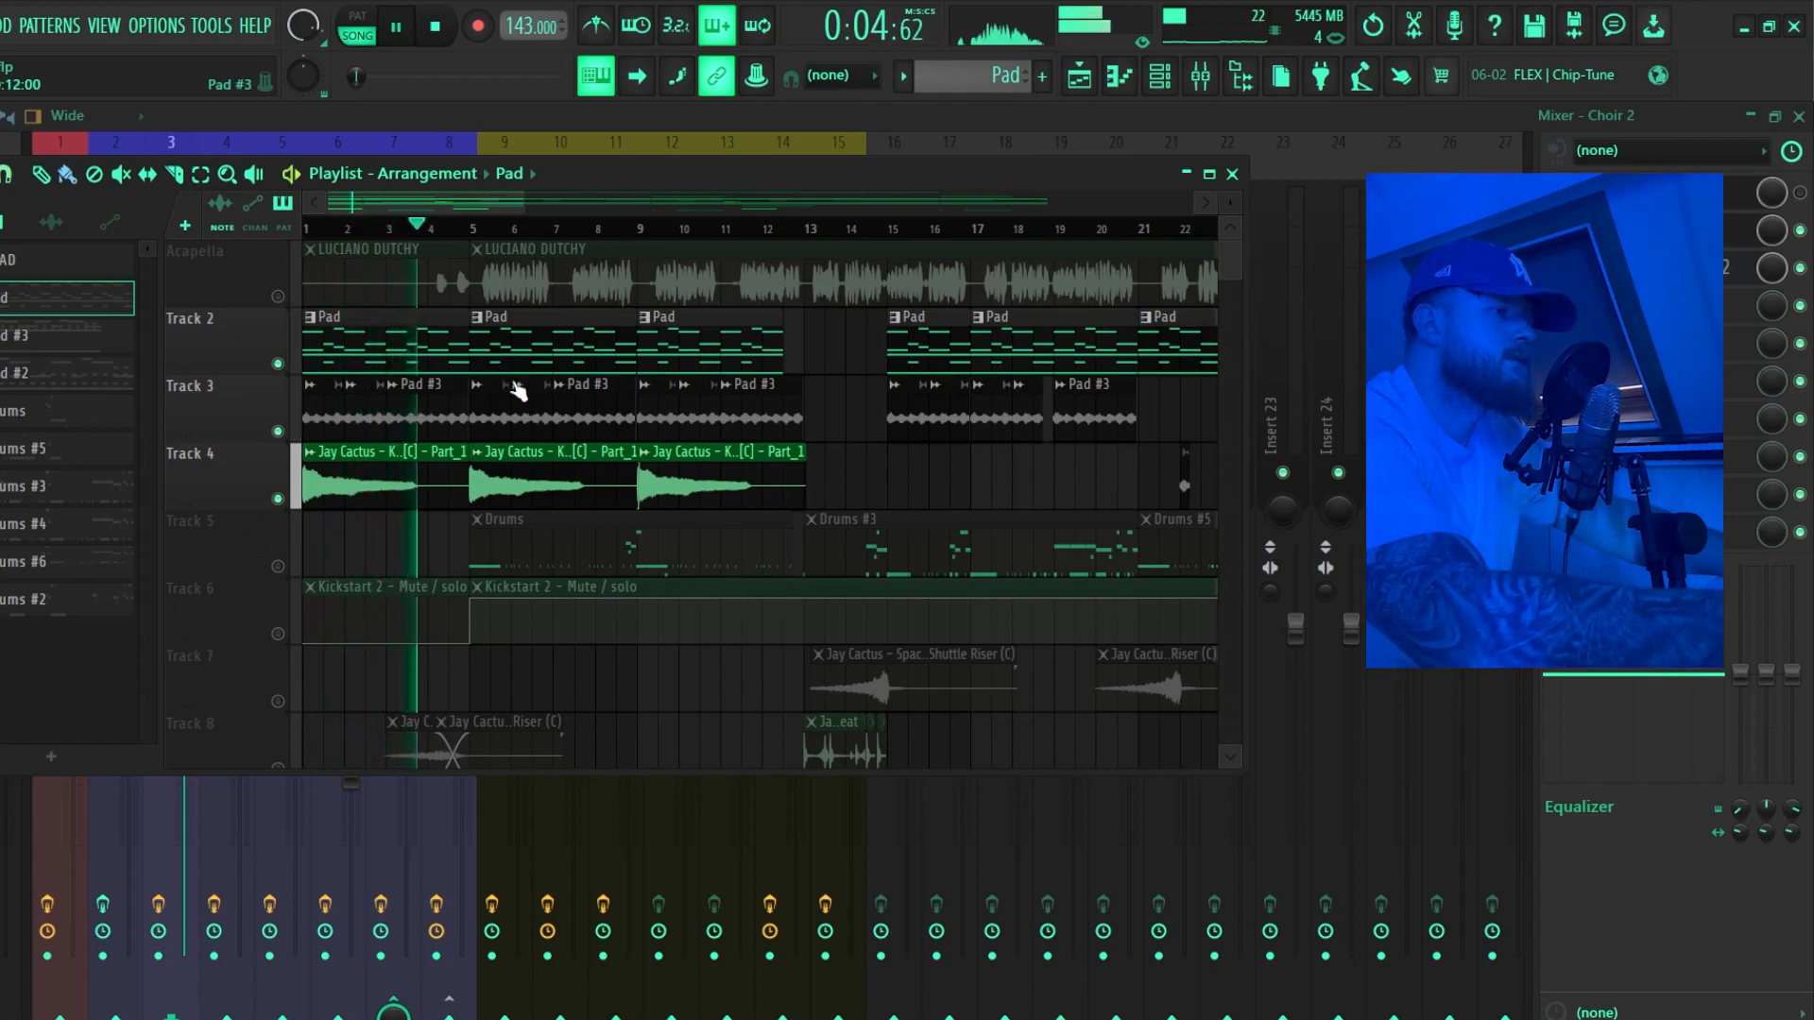
pyautogui.press('space')
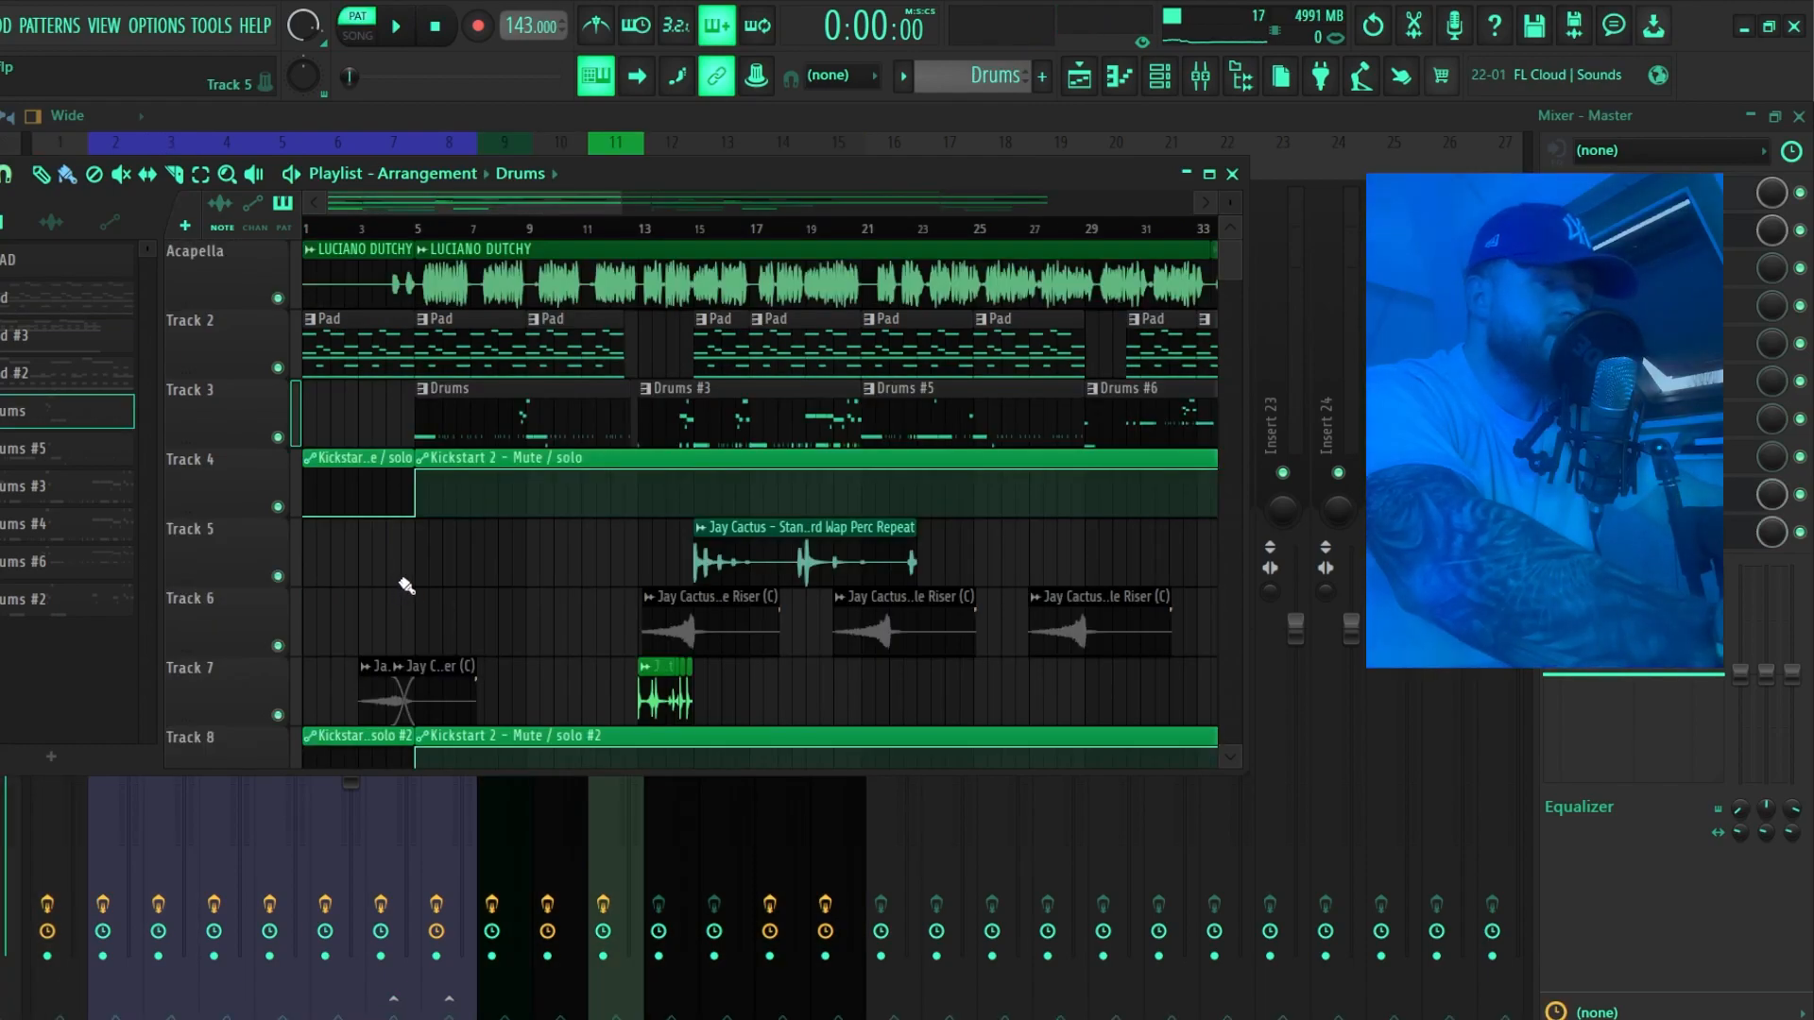
# Open the Drums pattern from the arrangement and show its Distopia 808 notes in the piano roll.
pyautogui.scroll(3, 413, 578)
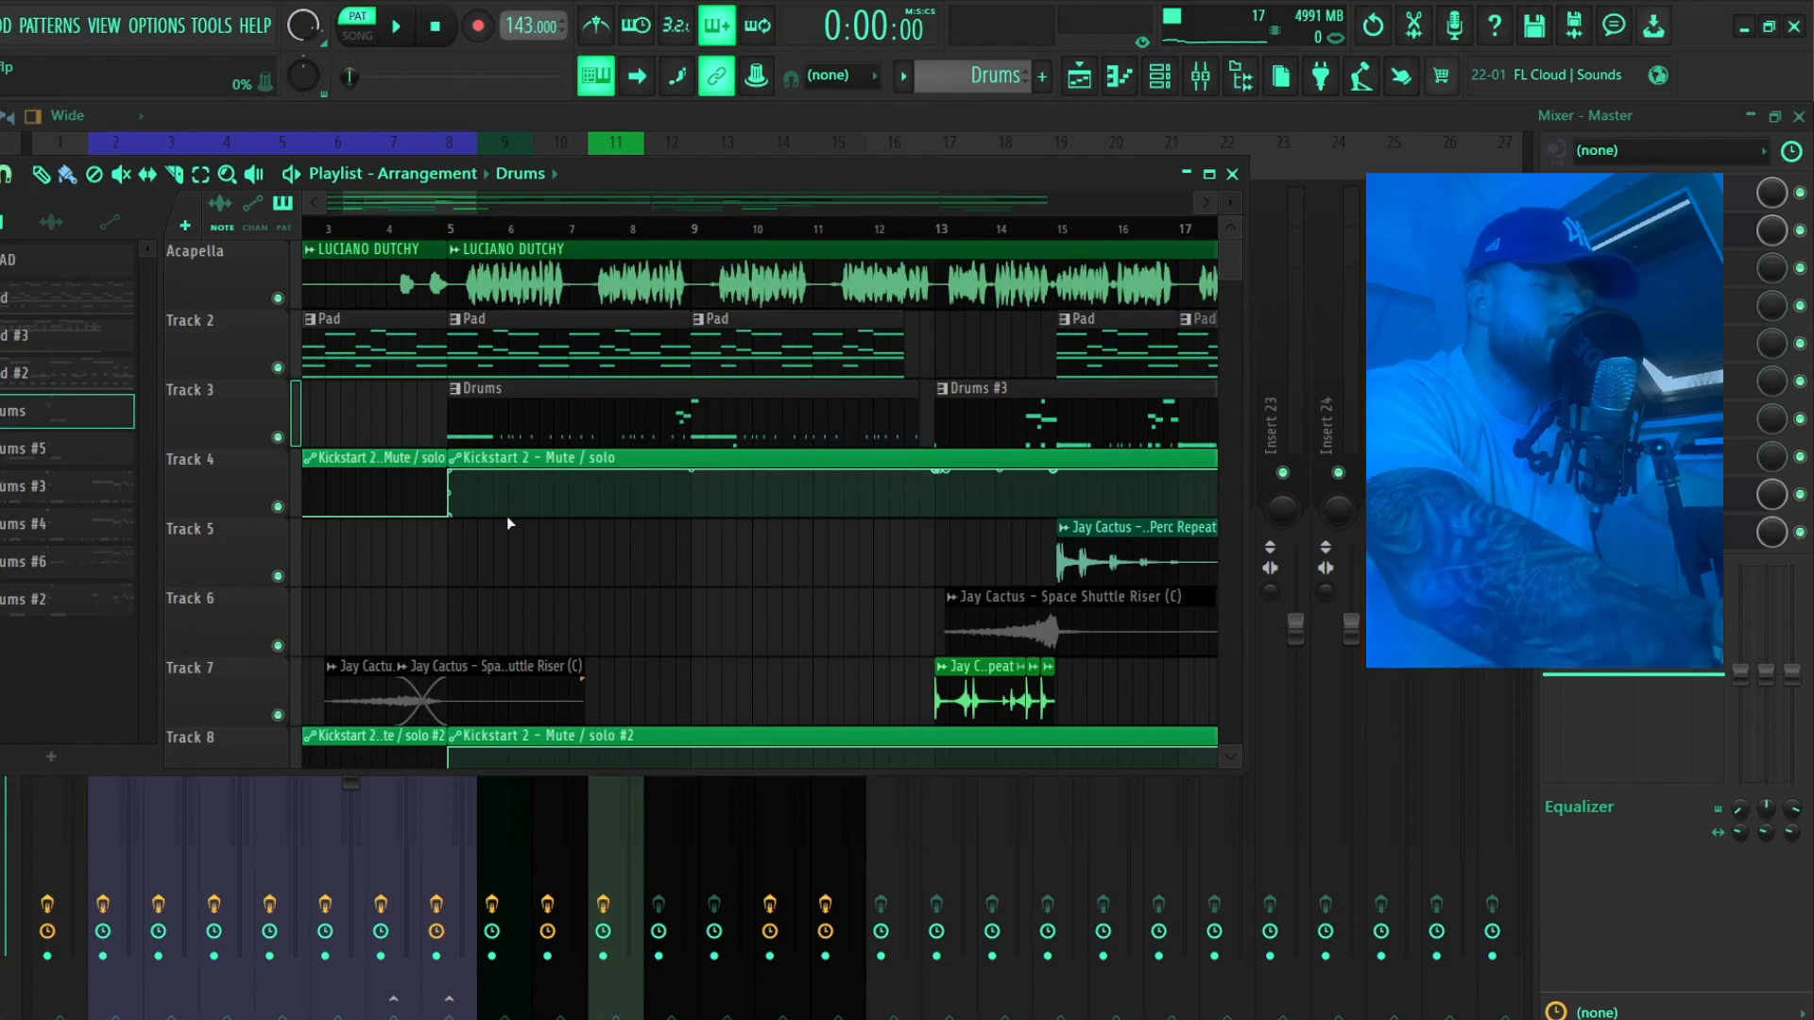
pyautogui.doubleClick(551, 408)
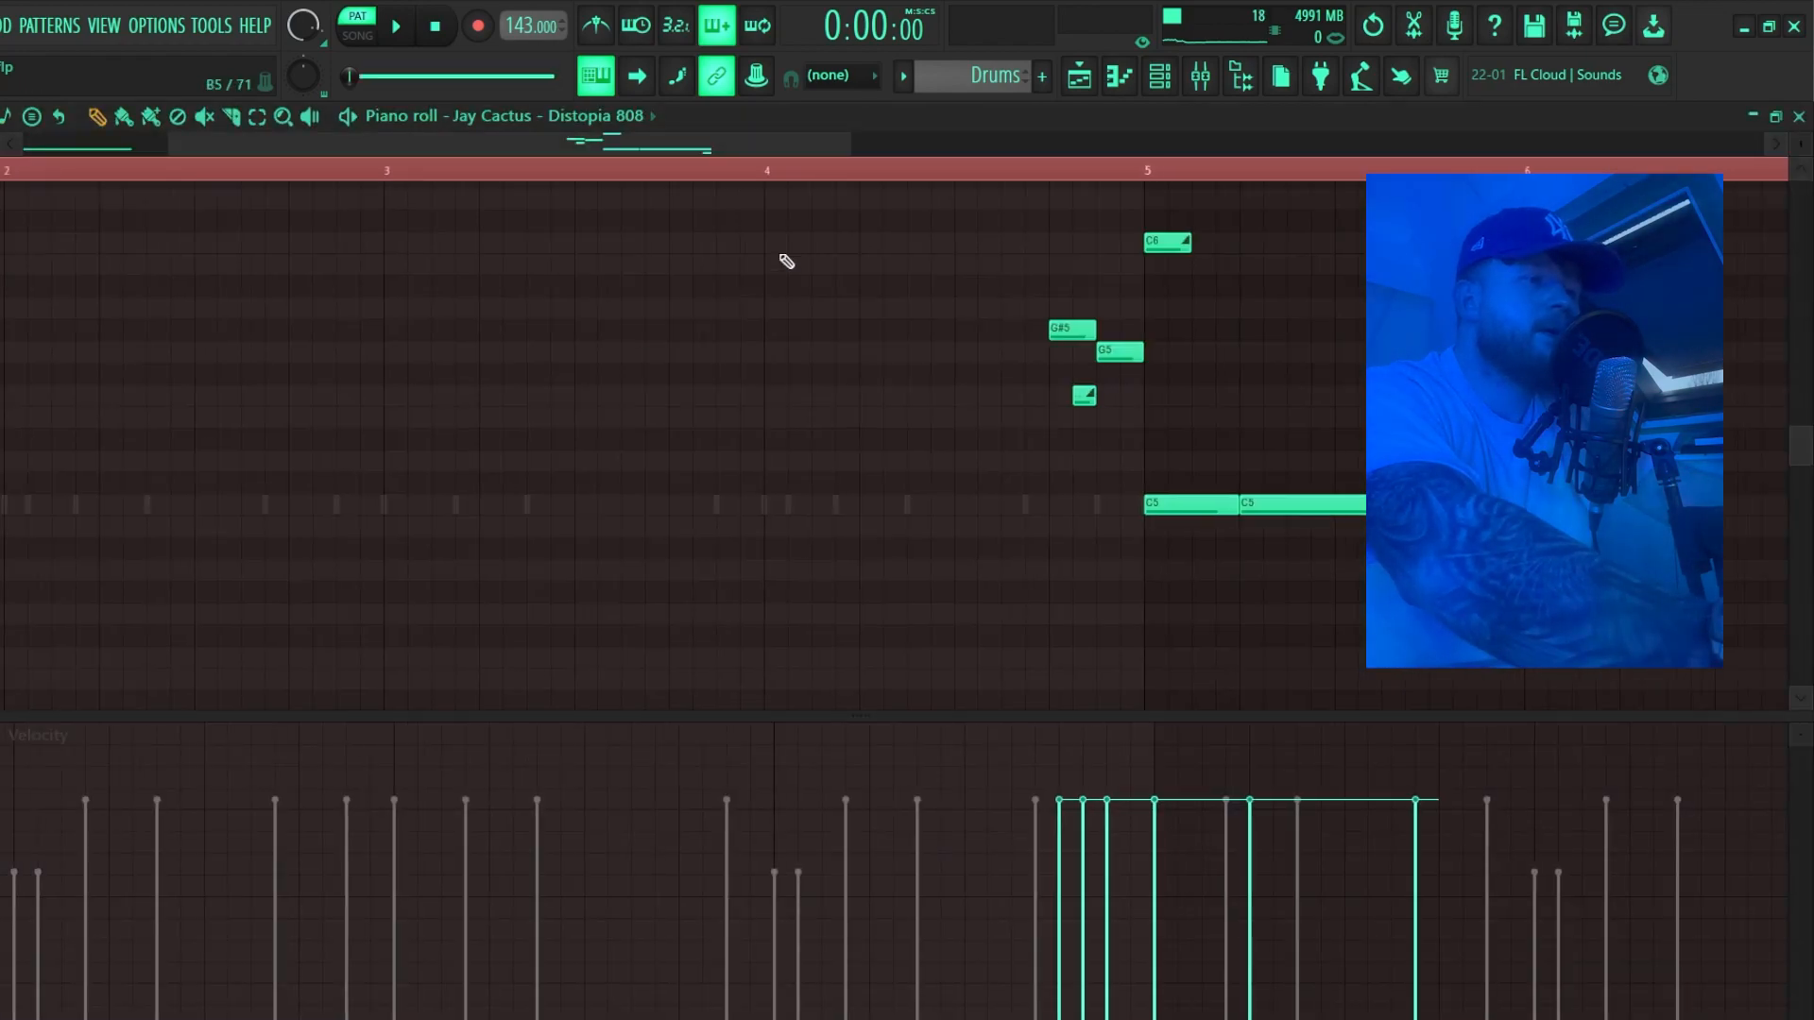
pyautogui.click(1133, 82)
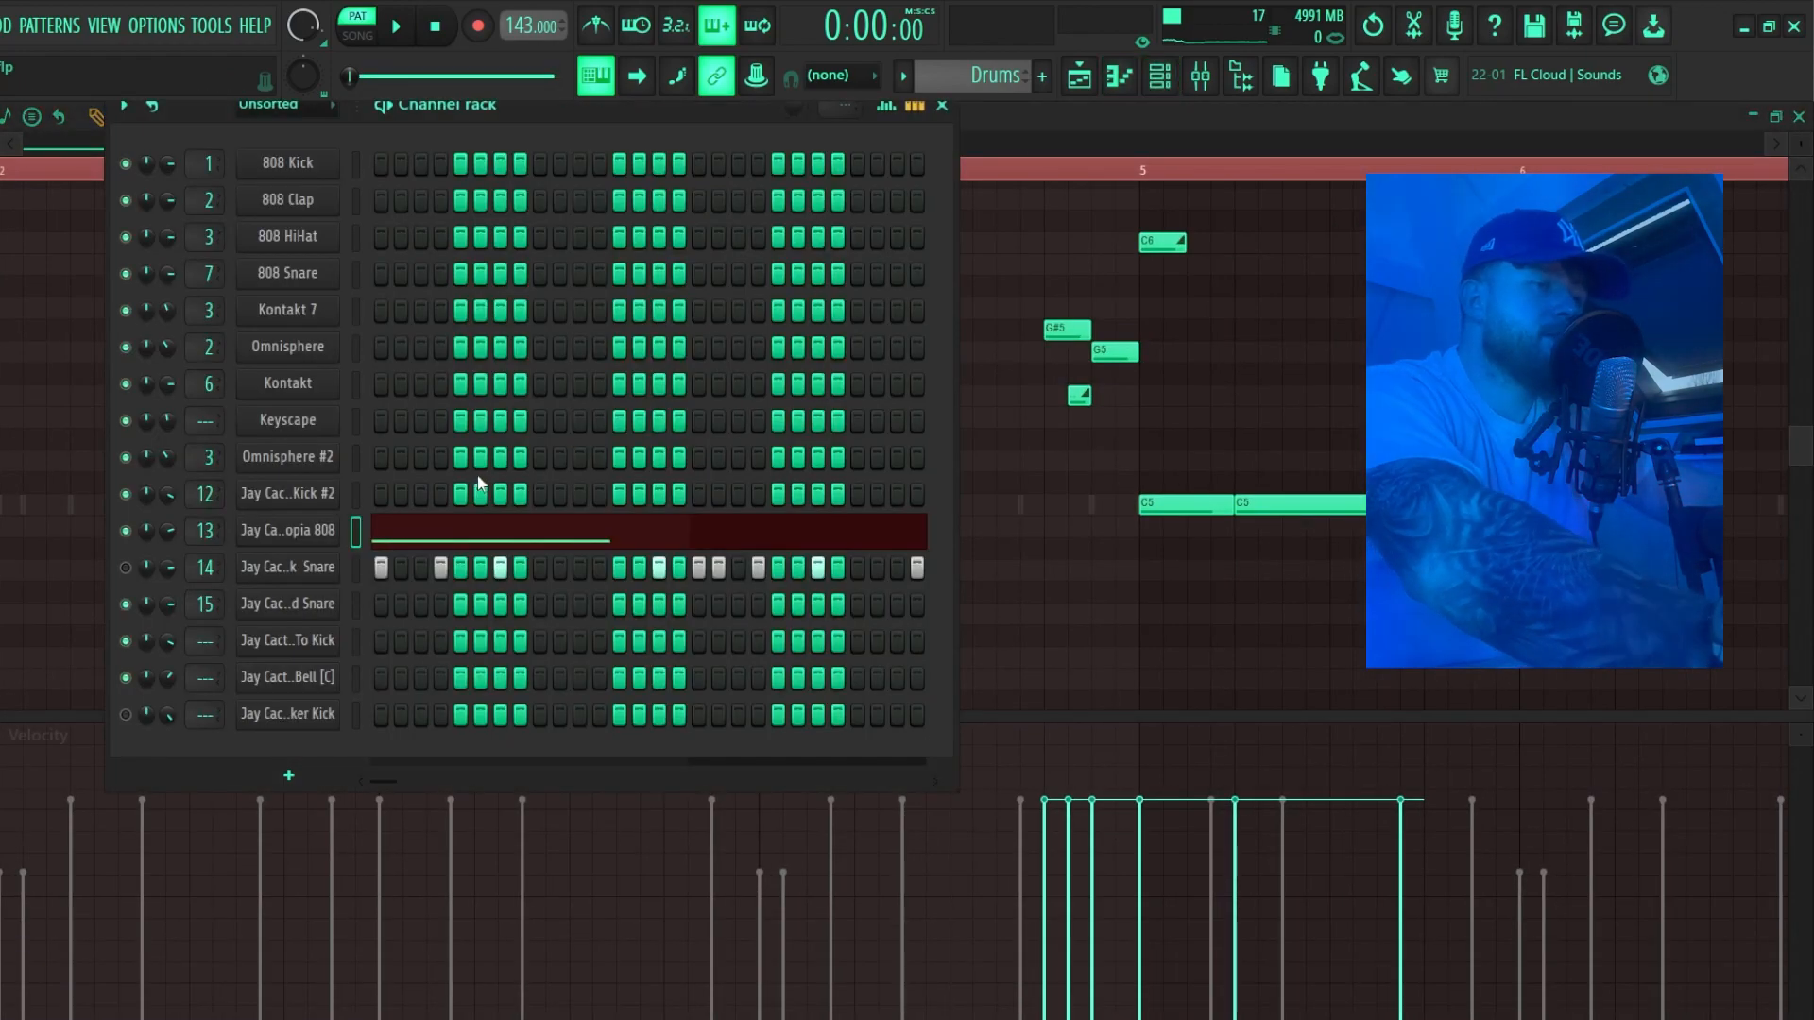
pyautogui.click(409, 526)
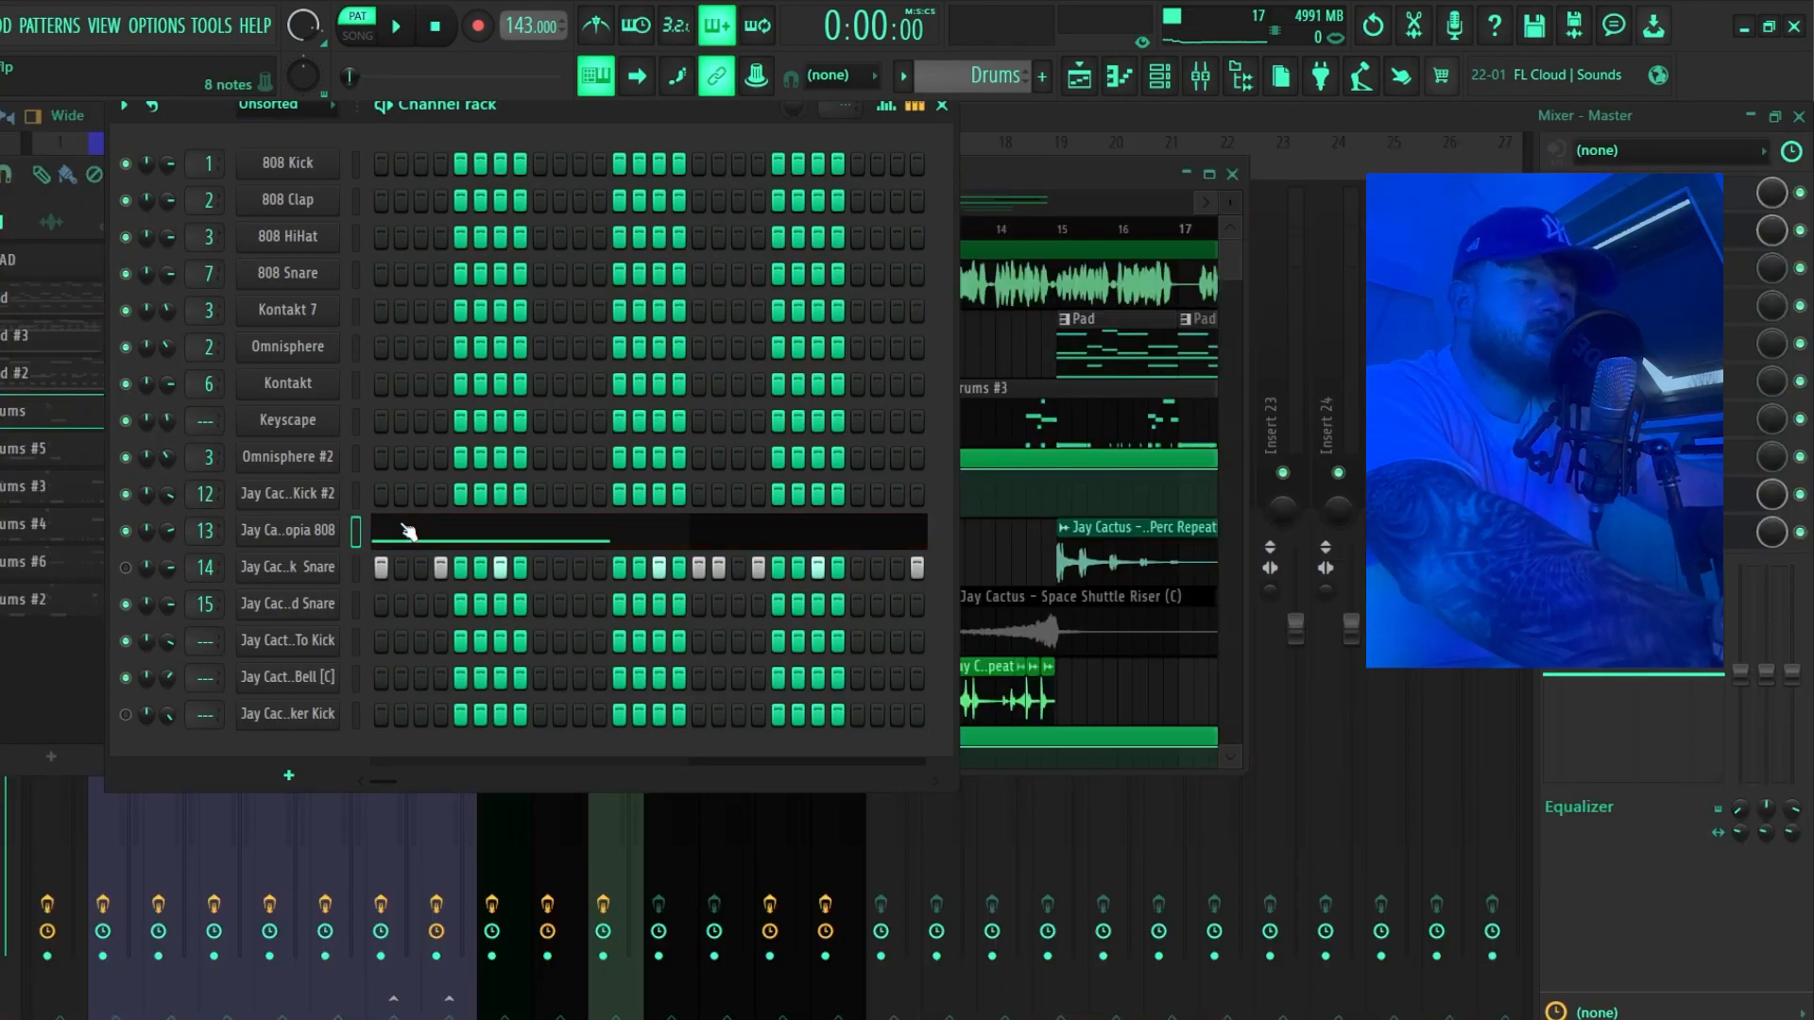
pyautogui.click(416, 527)
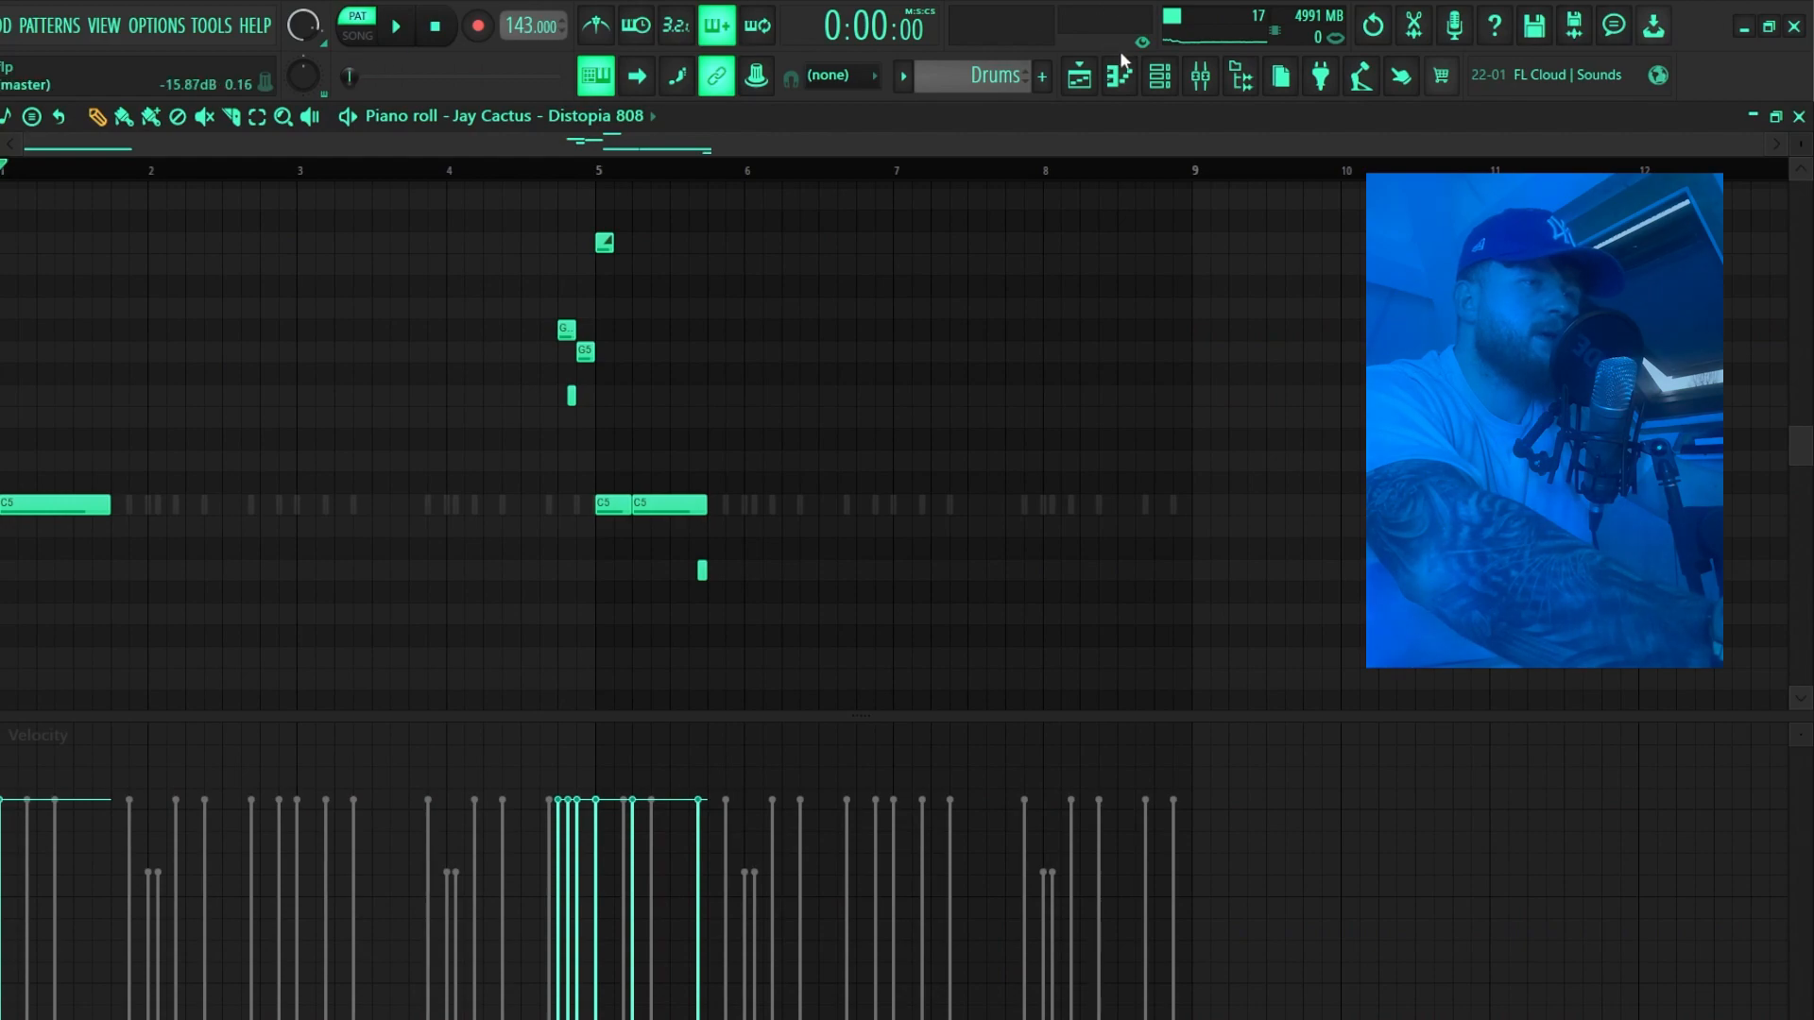
# Reopen the Distopia 808 notes, play the Drums pattern, and examine the notes around bar 5.
pyautogui.click(1159, 75)
pyautogui.click(417, 530)
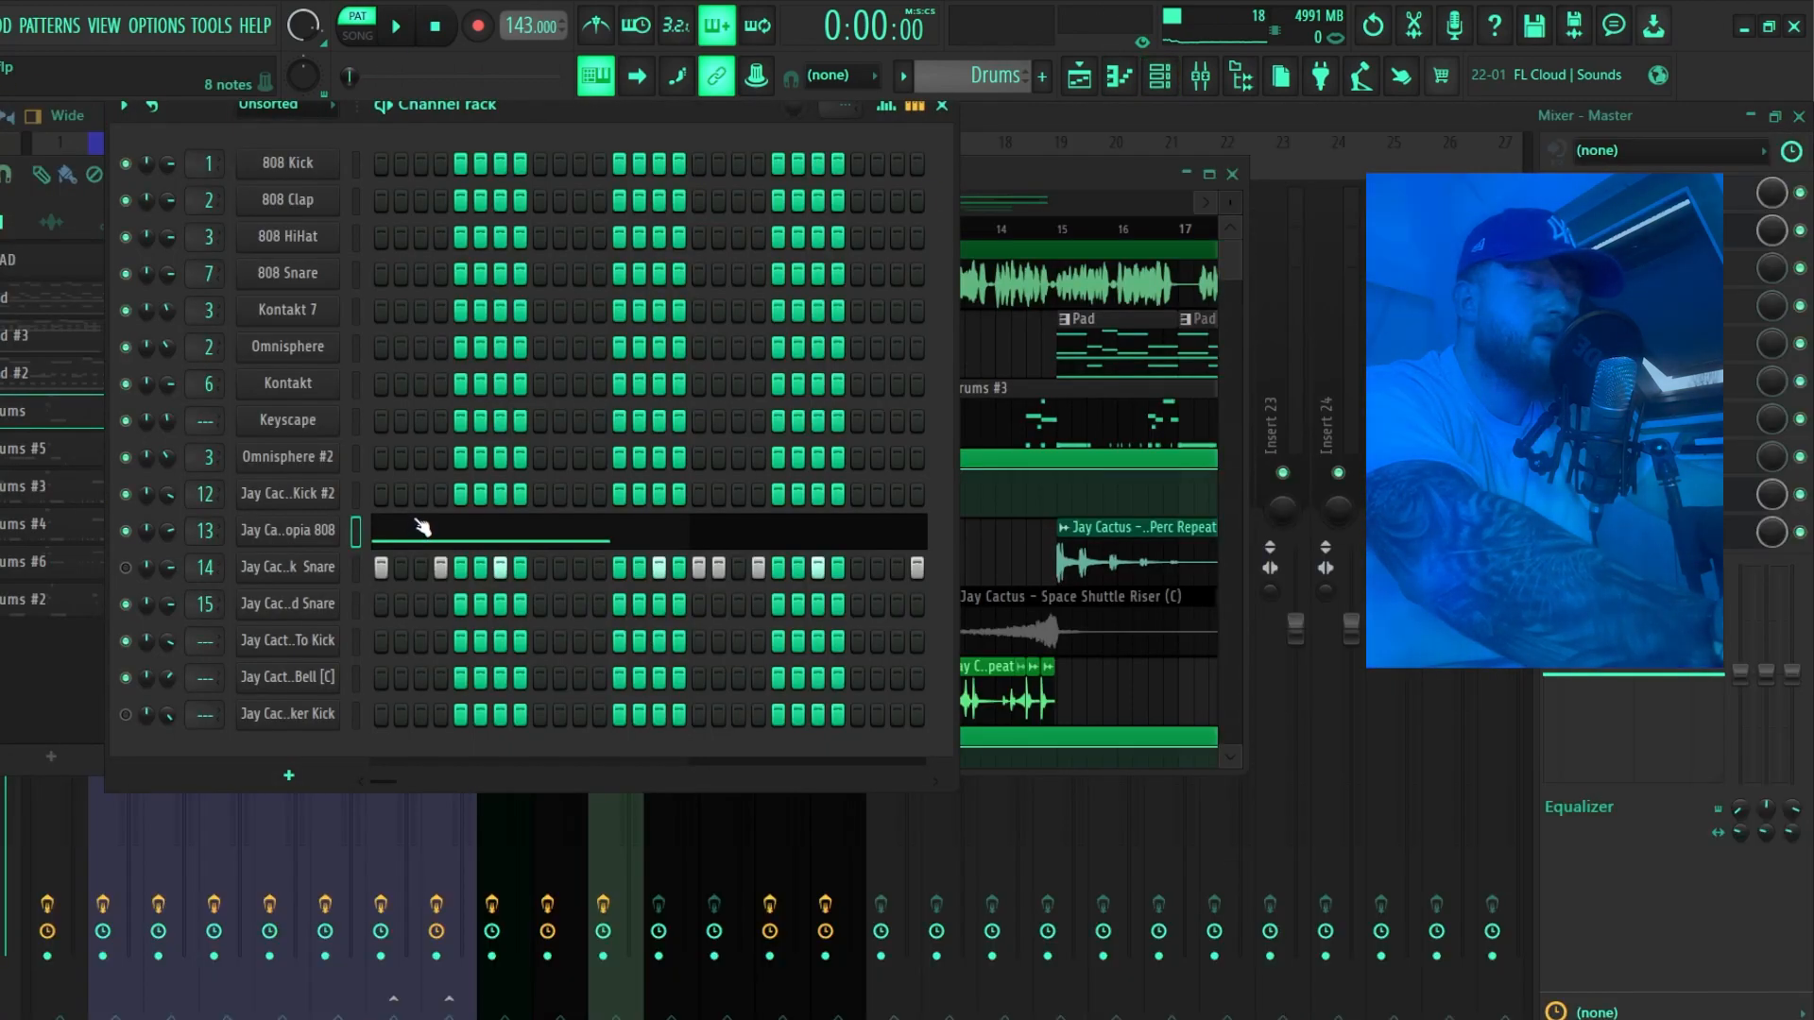
pyautogui.click(421, 529)
pyautogui.press('space')
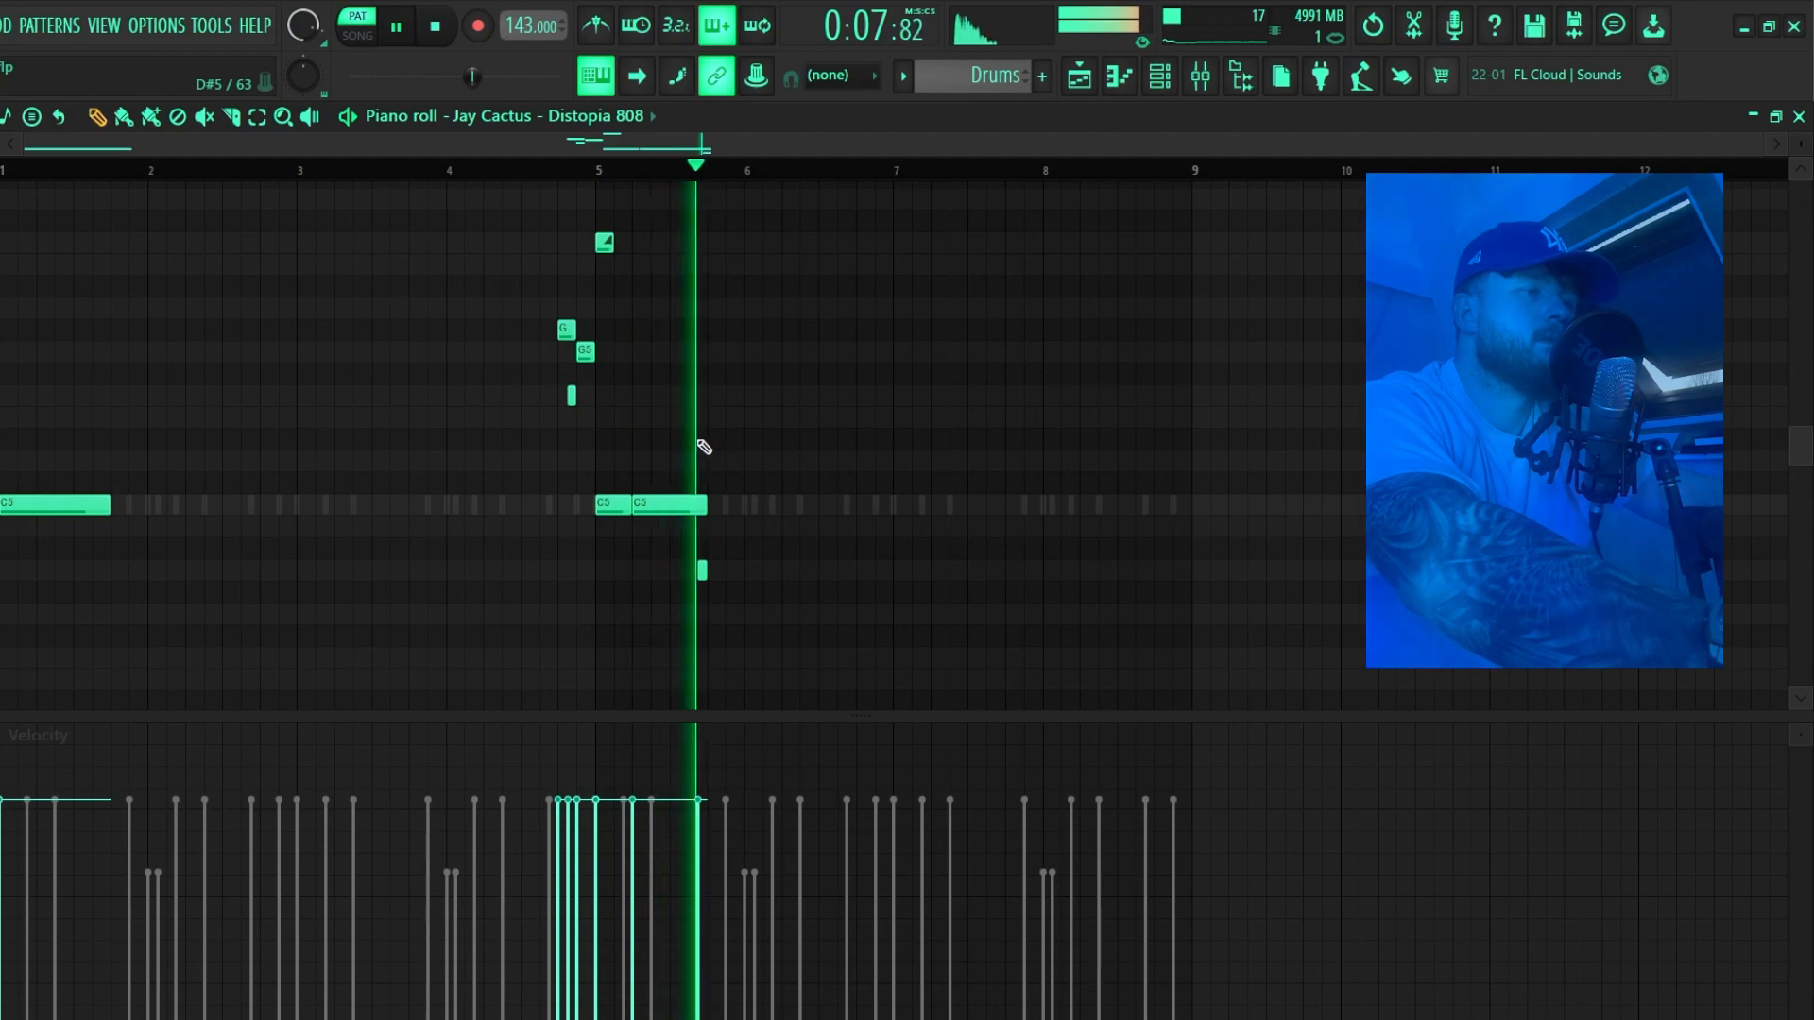
pyautogui.scroll(2, 701, 448)
pyautogui.press('space')
pyautogui.scroll(2, 409, 373)
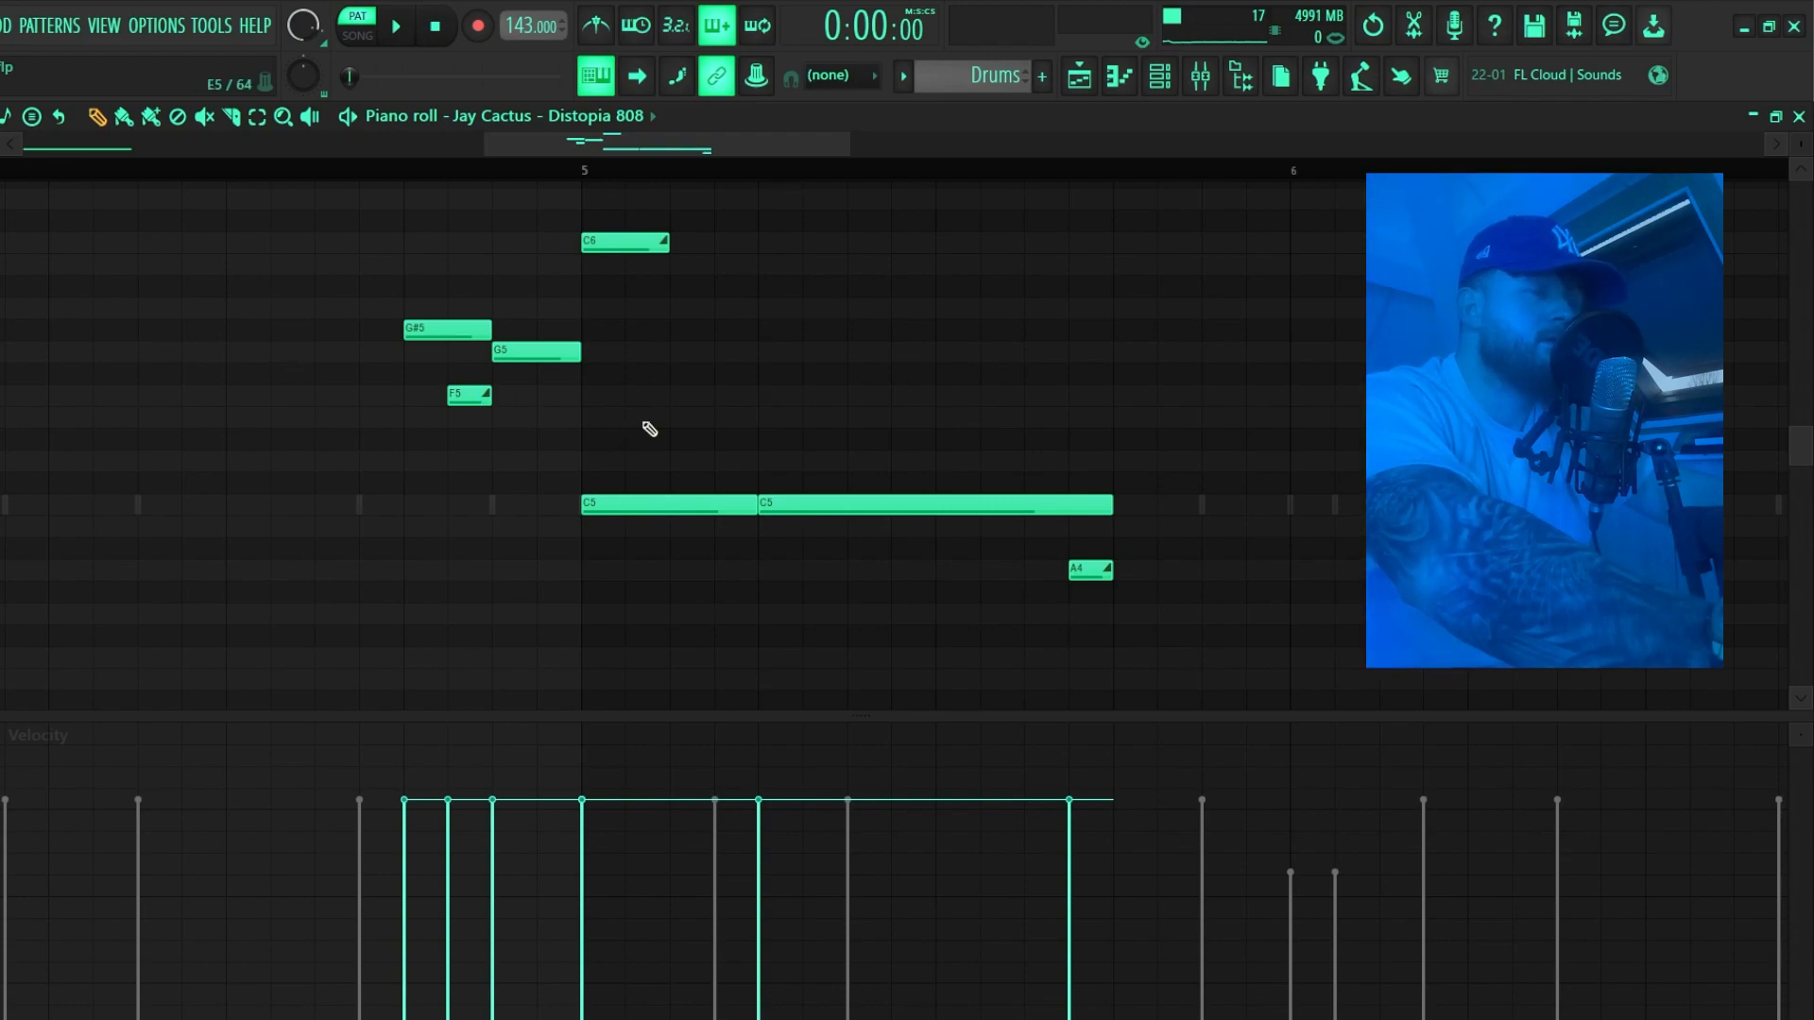
# Unmute the Block Snare and Distopia 808 channels and play the Drums pattern with both.
pyautogui.click(1160, 77)
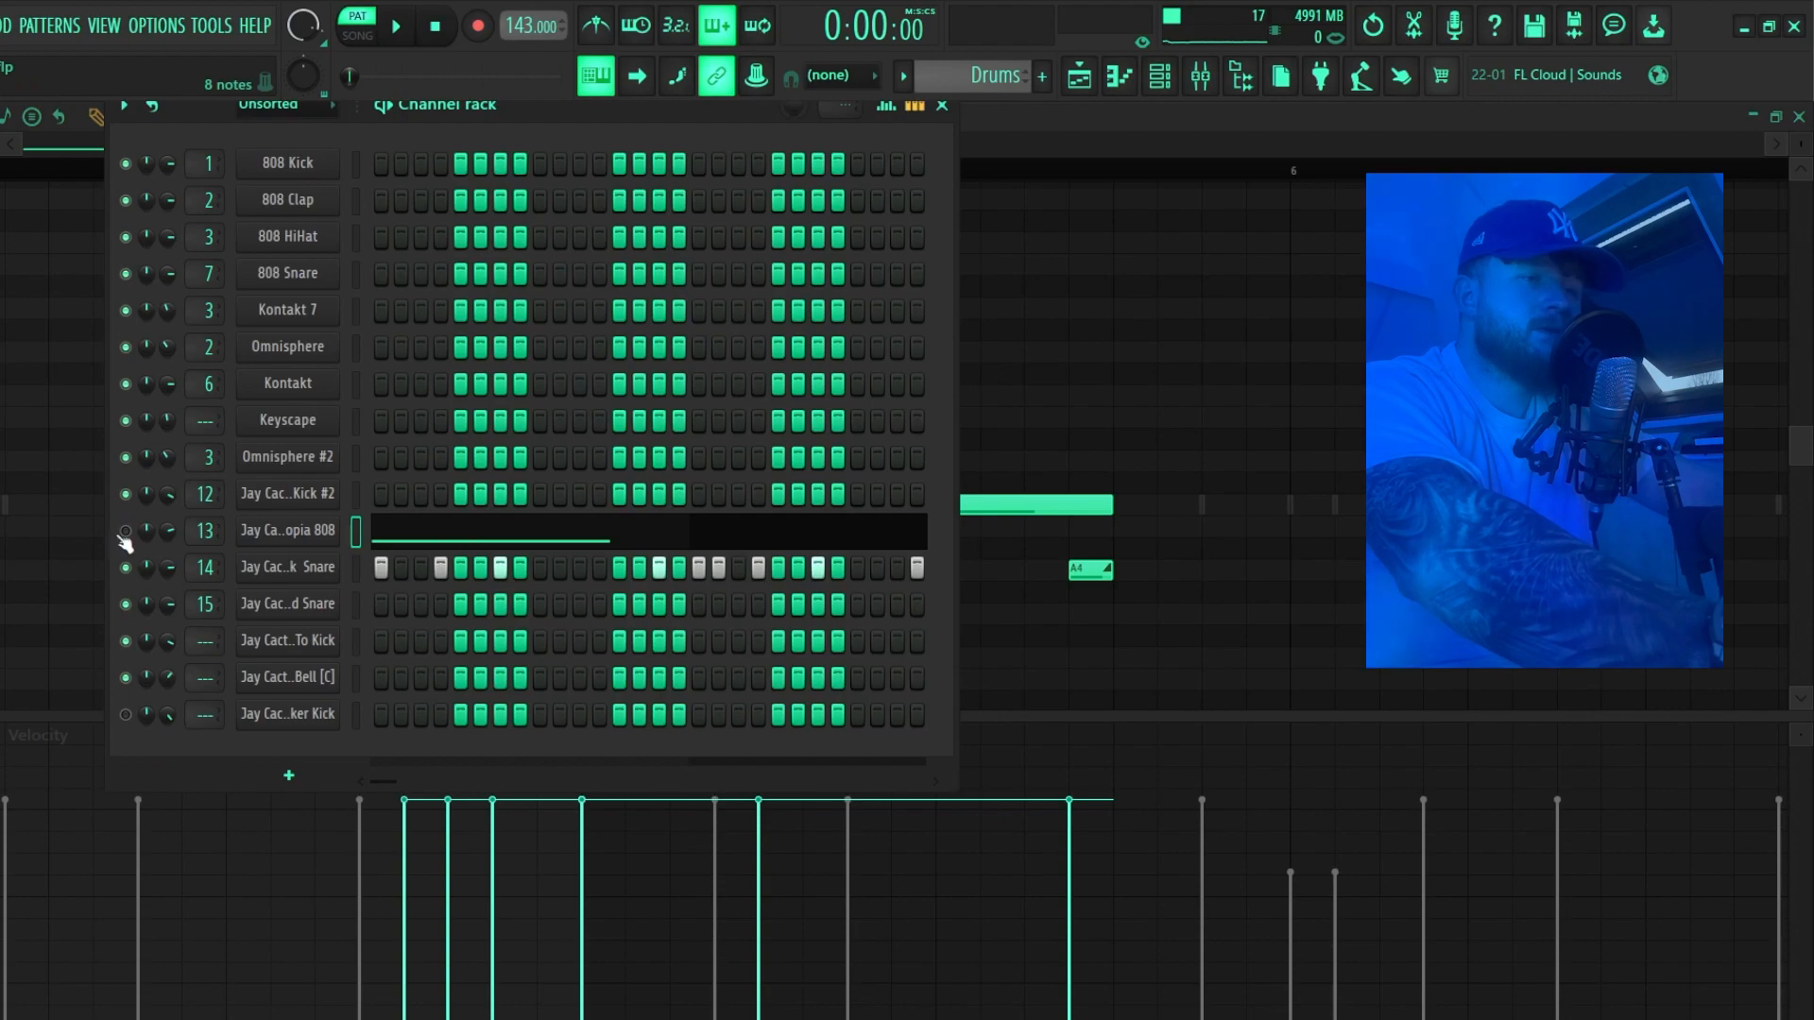
pyautogui.rightClick(283, 567)
pyautogui.click(106, 533)
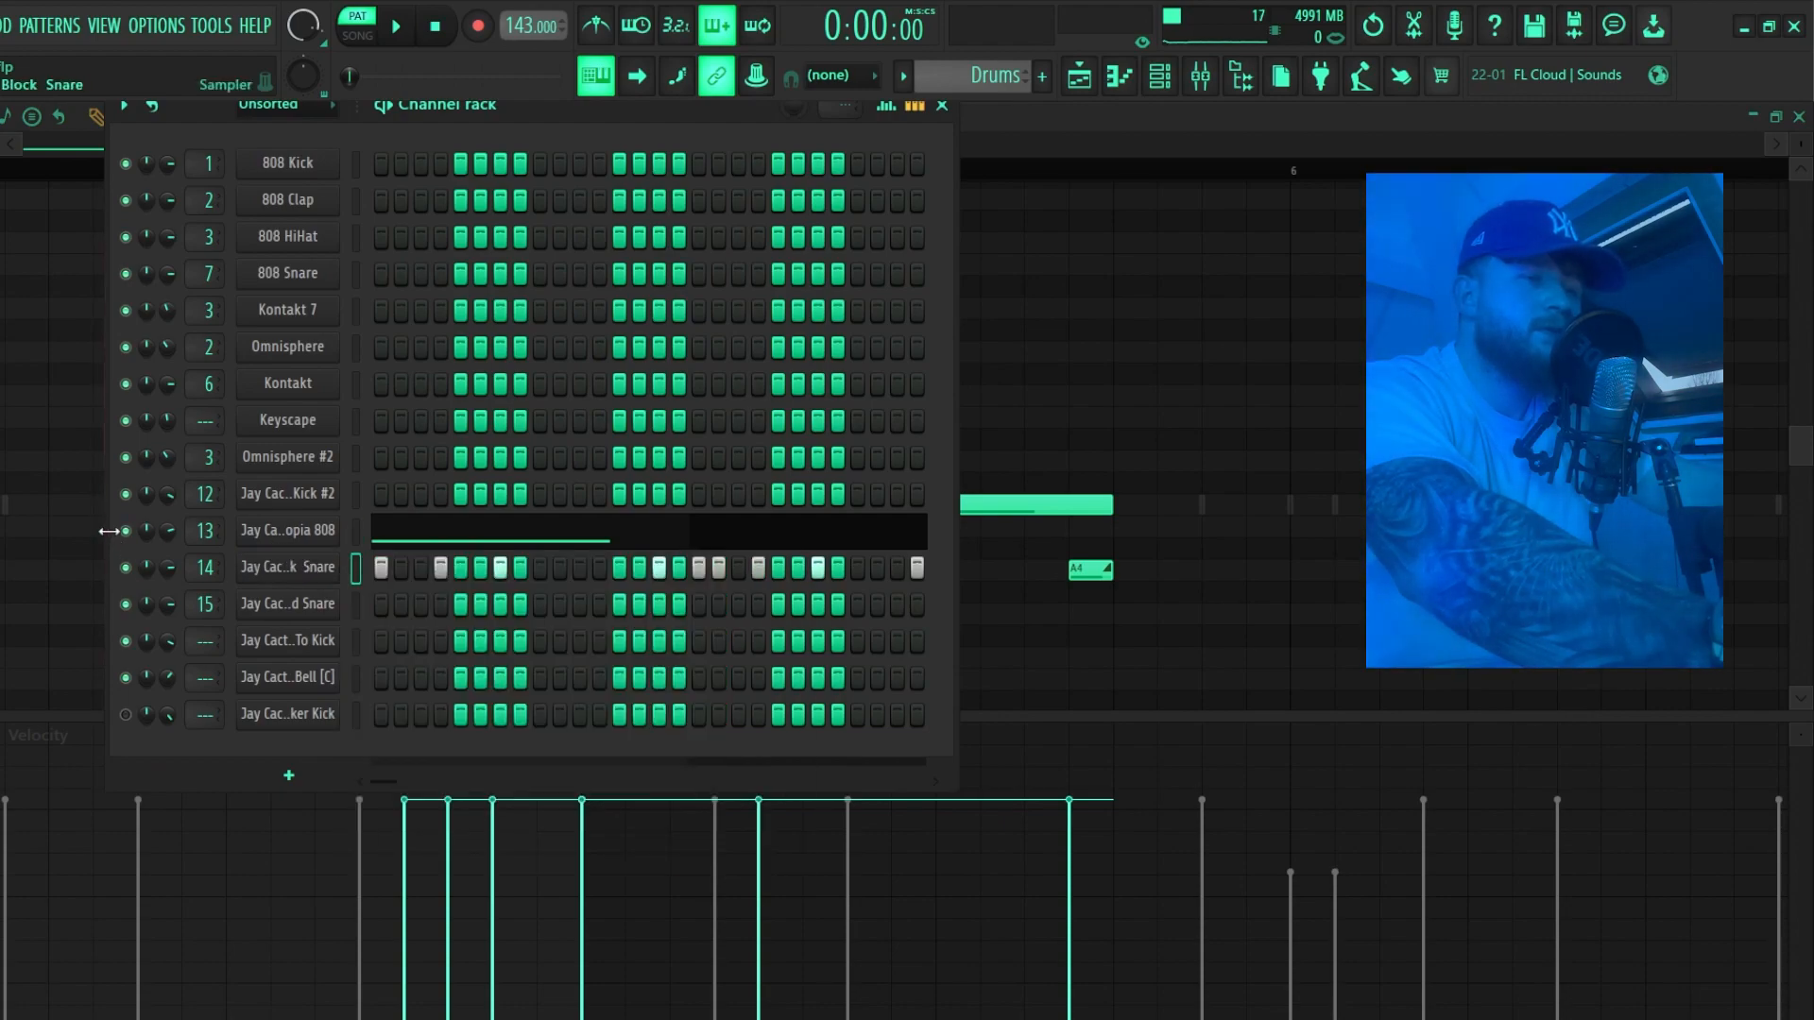
pyautogui.rightClick(1172, 397)
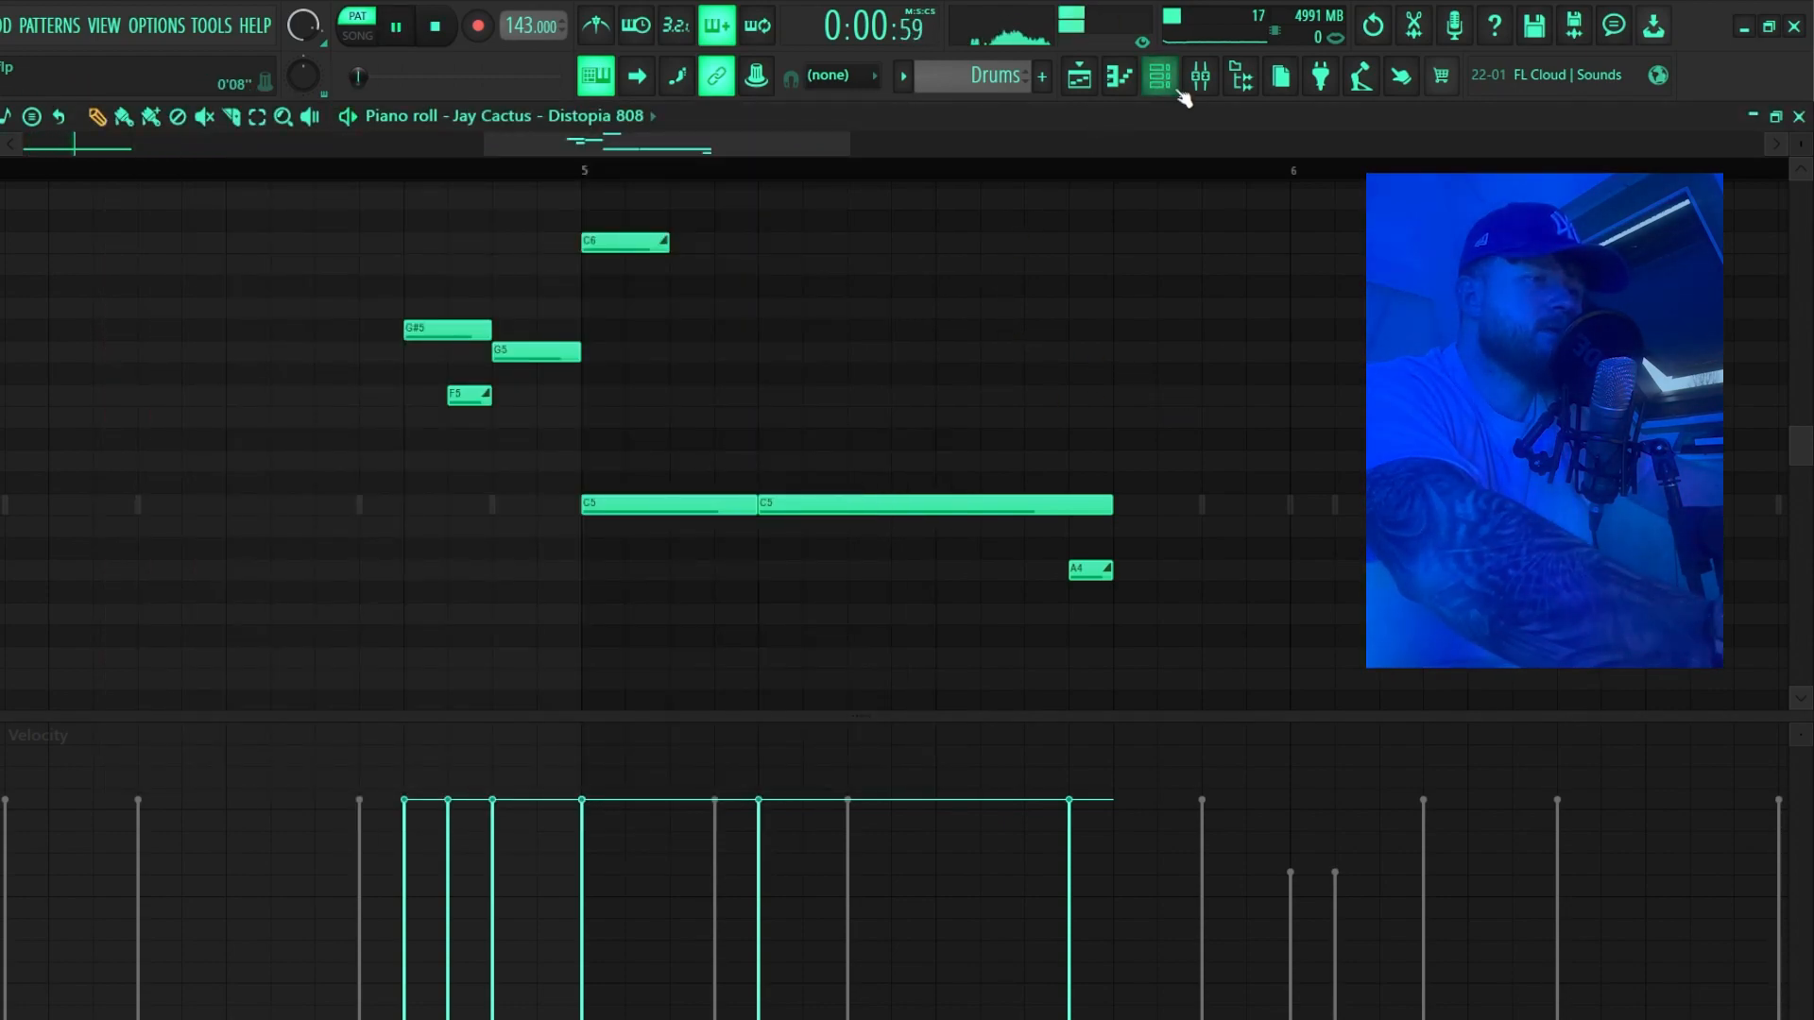
# Open the Block Snare notes in the piano roll and view the rhythm while the pattern plays.
pyautogui.click(1161, 77)
pyautogui.rightClick(346, 560)
pyautogui.click(468, 566)
pyautogui.scroll(-3, 598, 371)
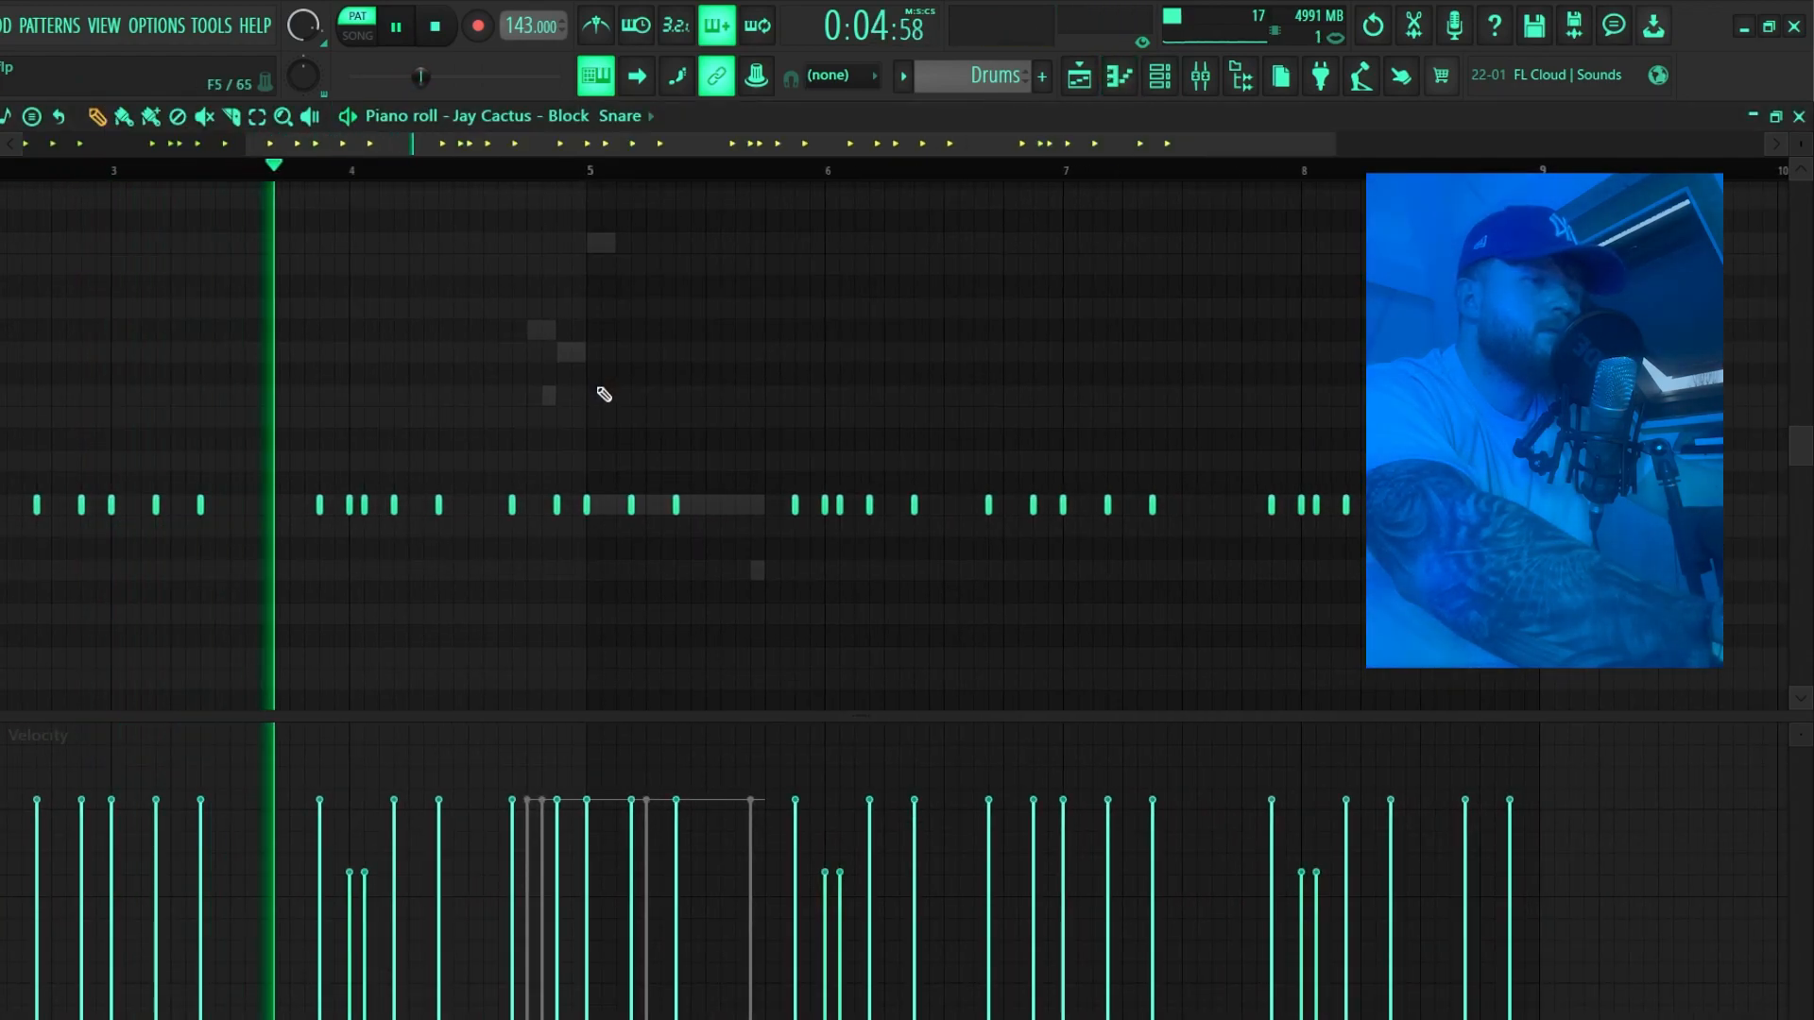
pyautogui.scroll(-2, 605, 401)
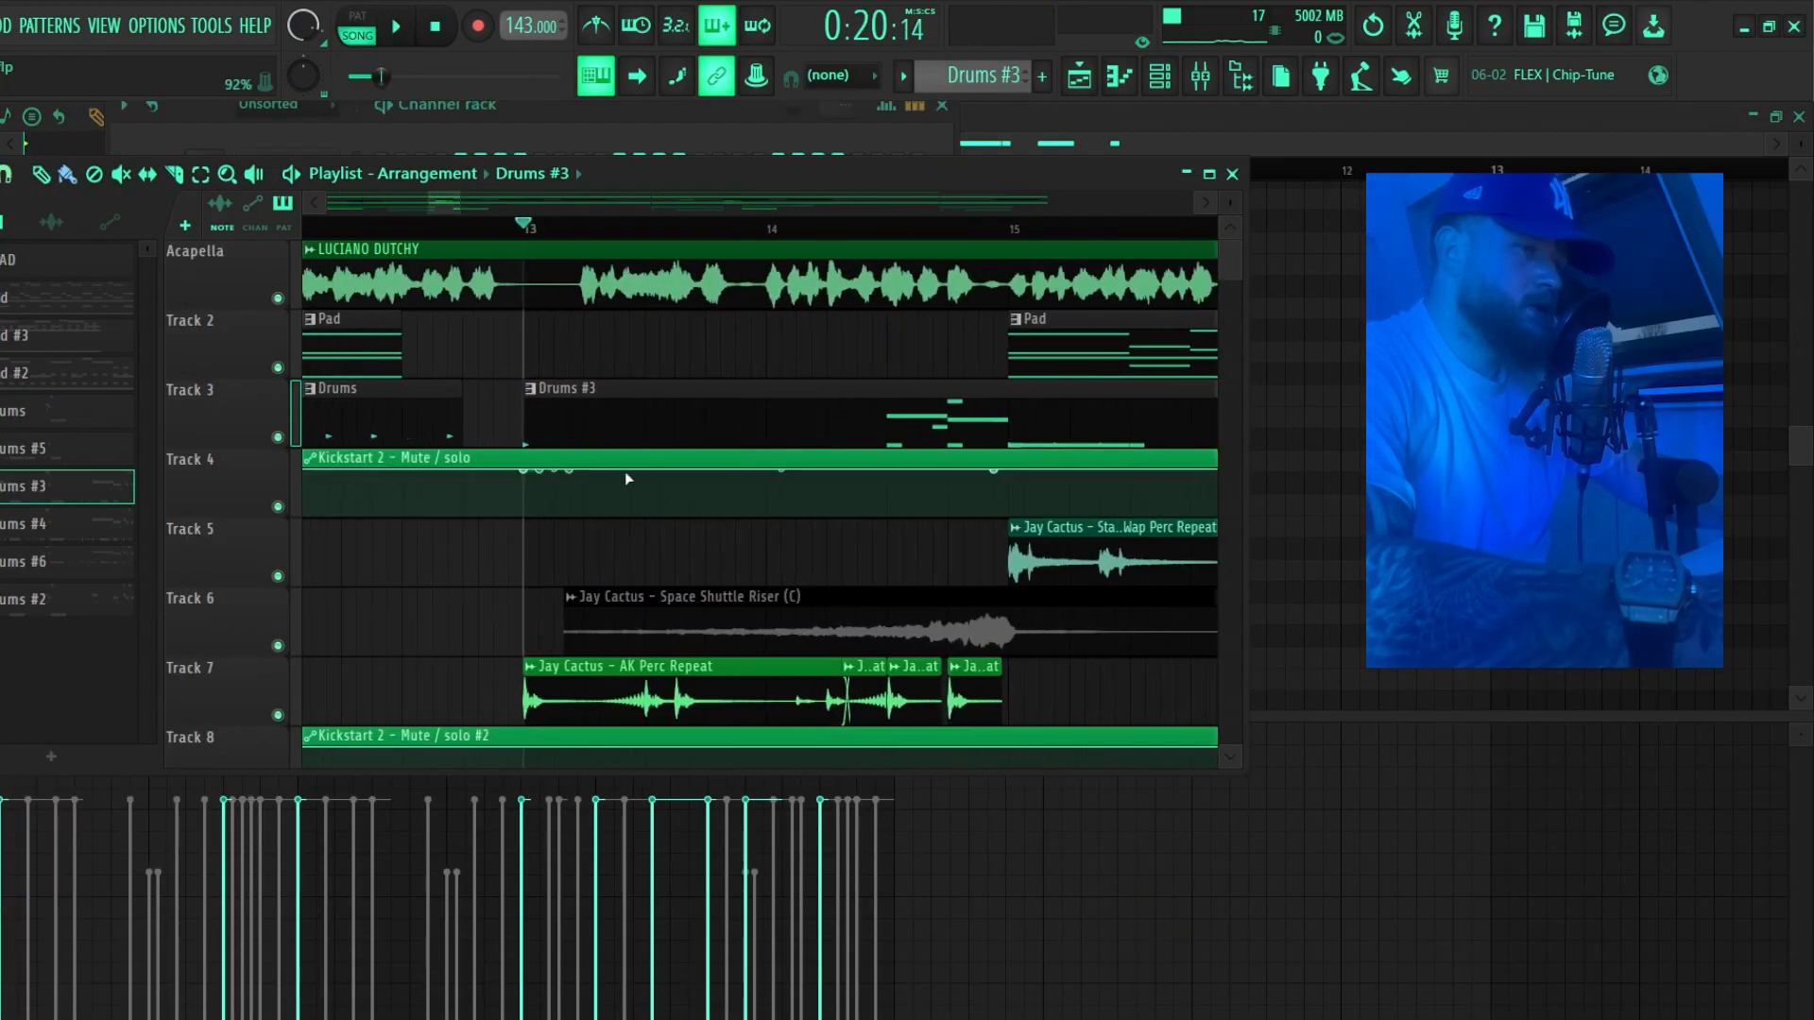
# Open the Drums #3 pattern from bar 13 and show its Smacker Kick #2 notes.
pyautogui.doubleClick(711, 404)
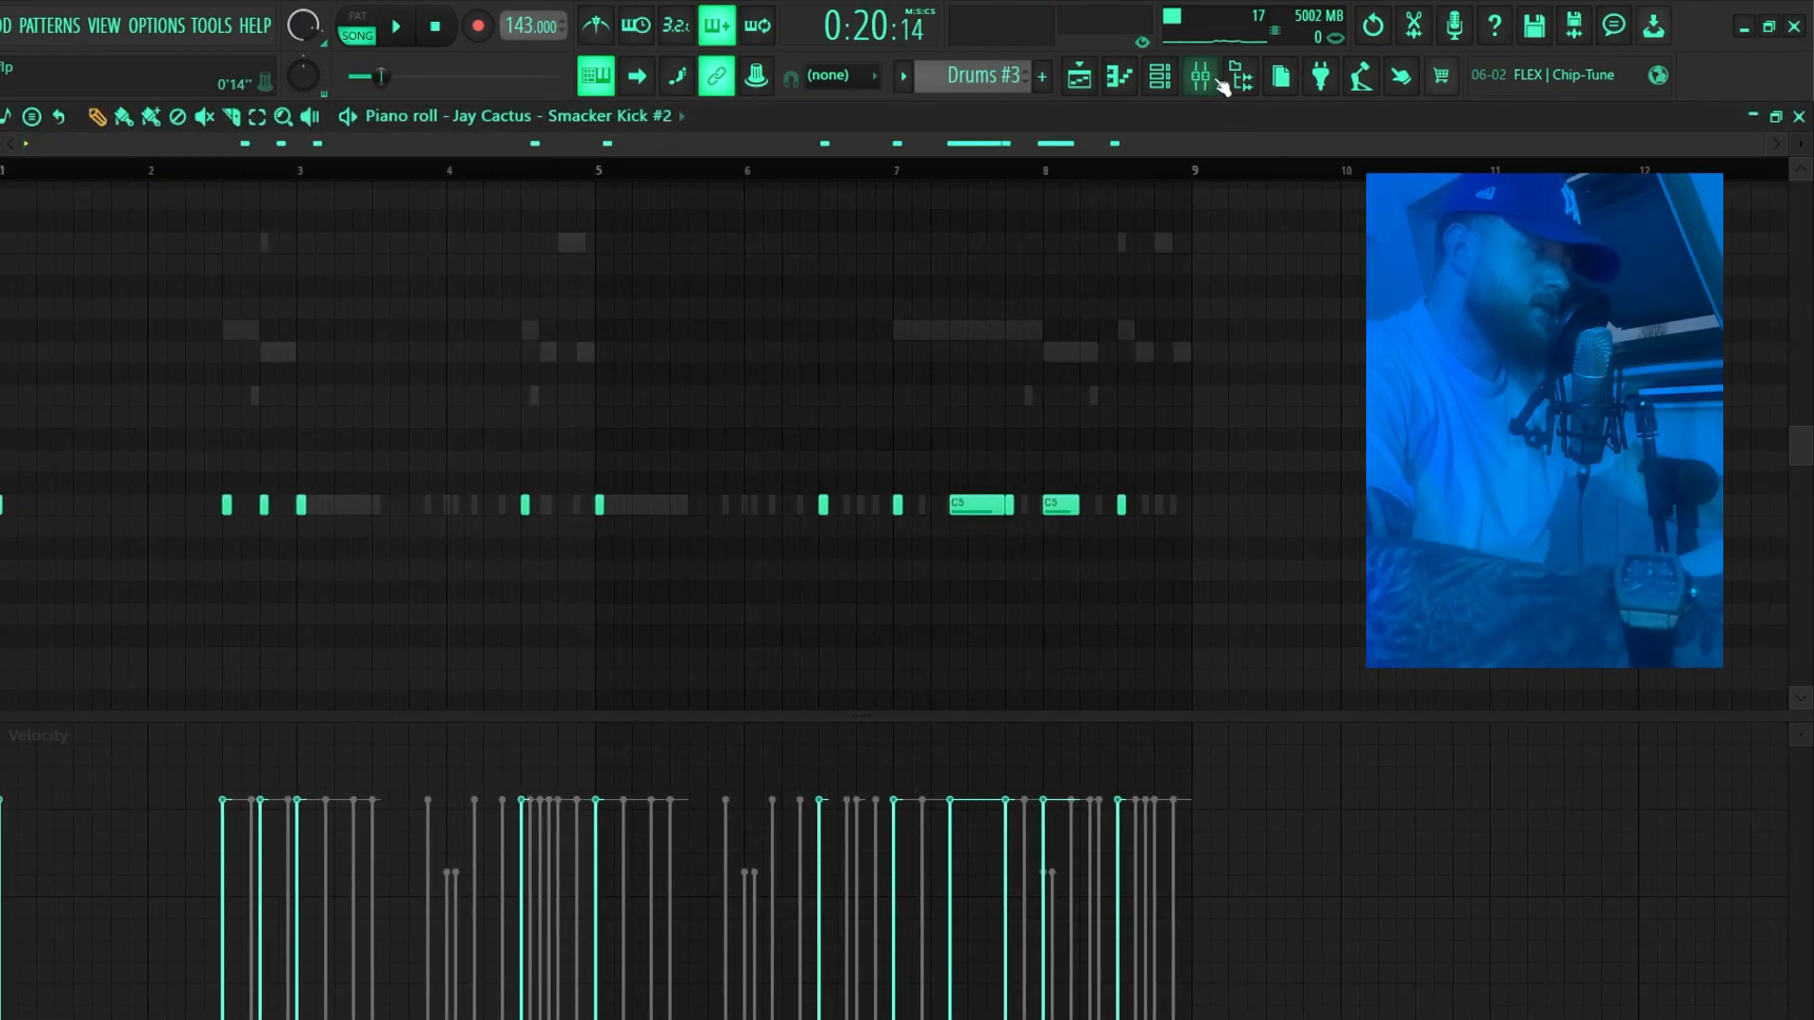
pyautogui.click(1165, 81)
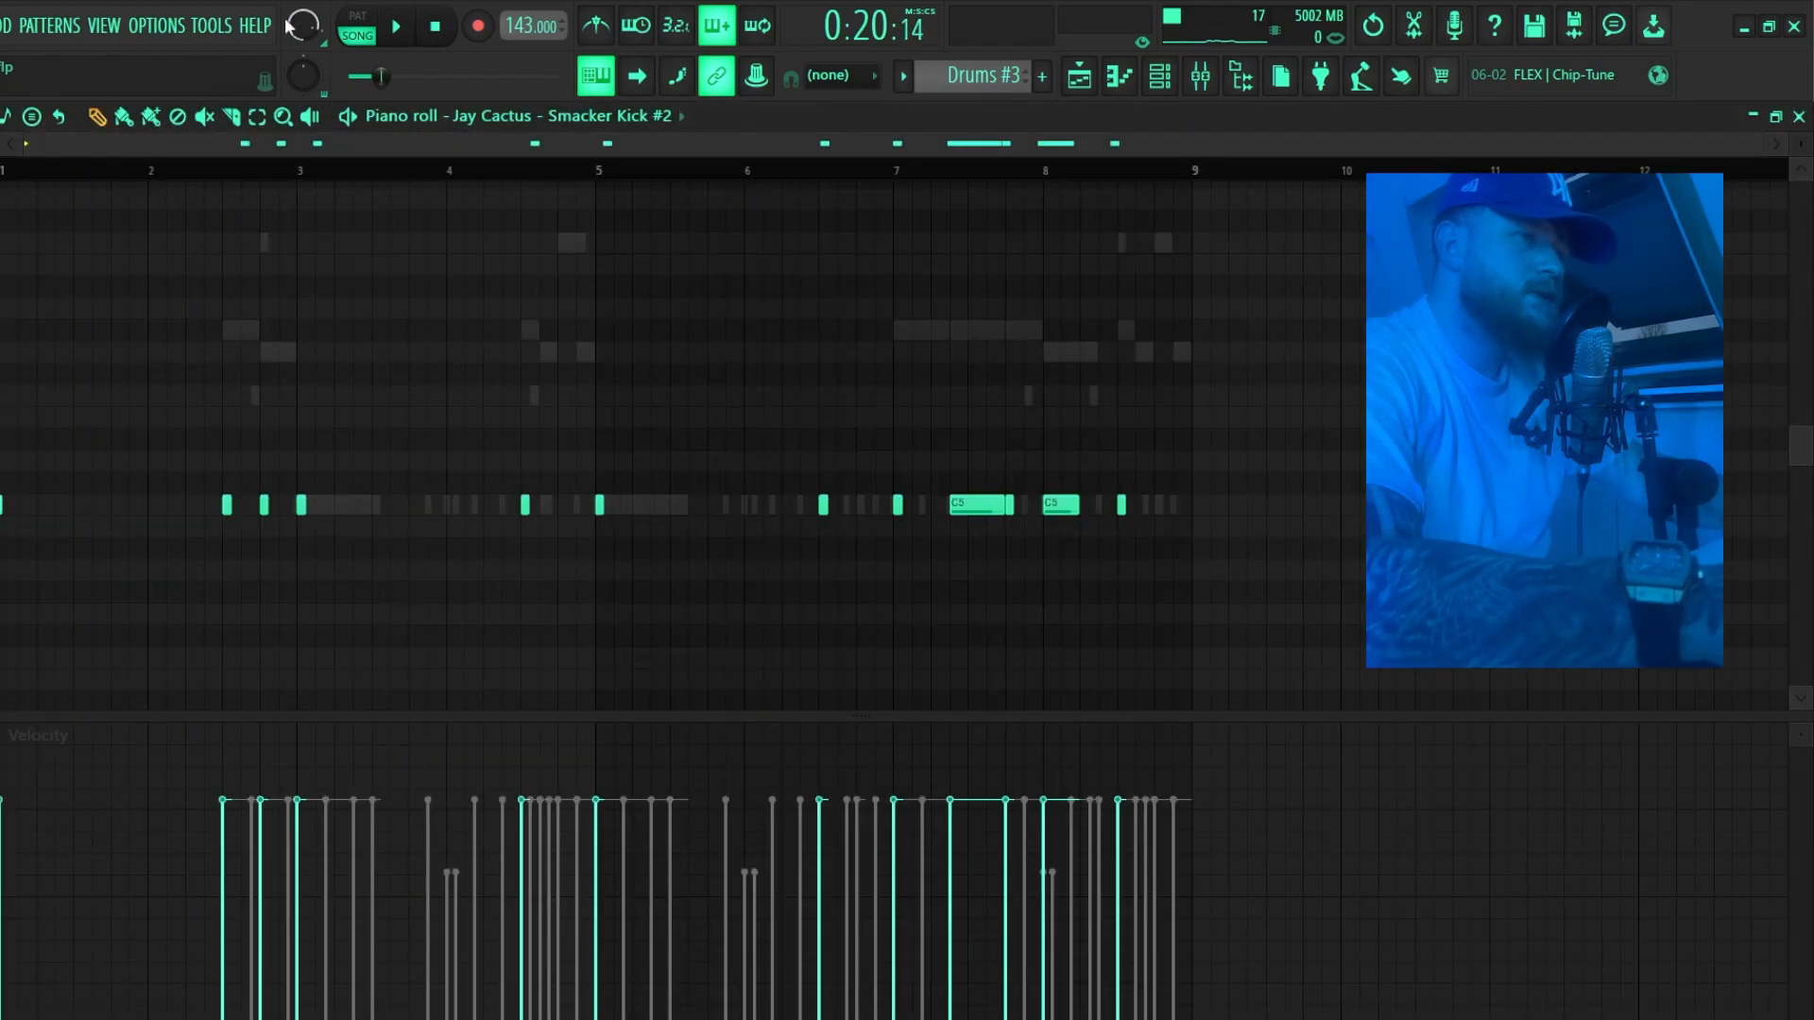
# Play the Drums #3 pattern while viewing its Smacker Kick #2 notes, stopping playback with the channel rack open.
pyautogui.click(383, 21)
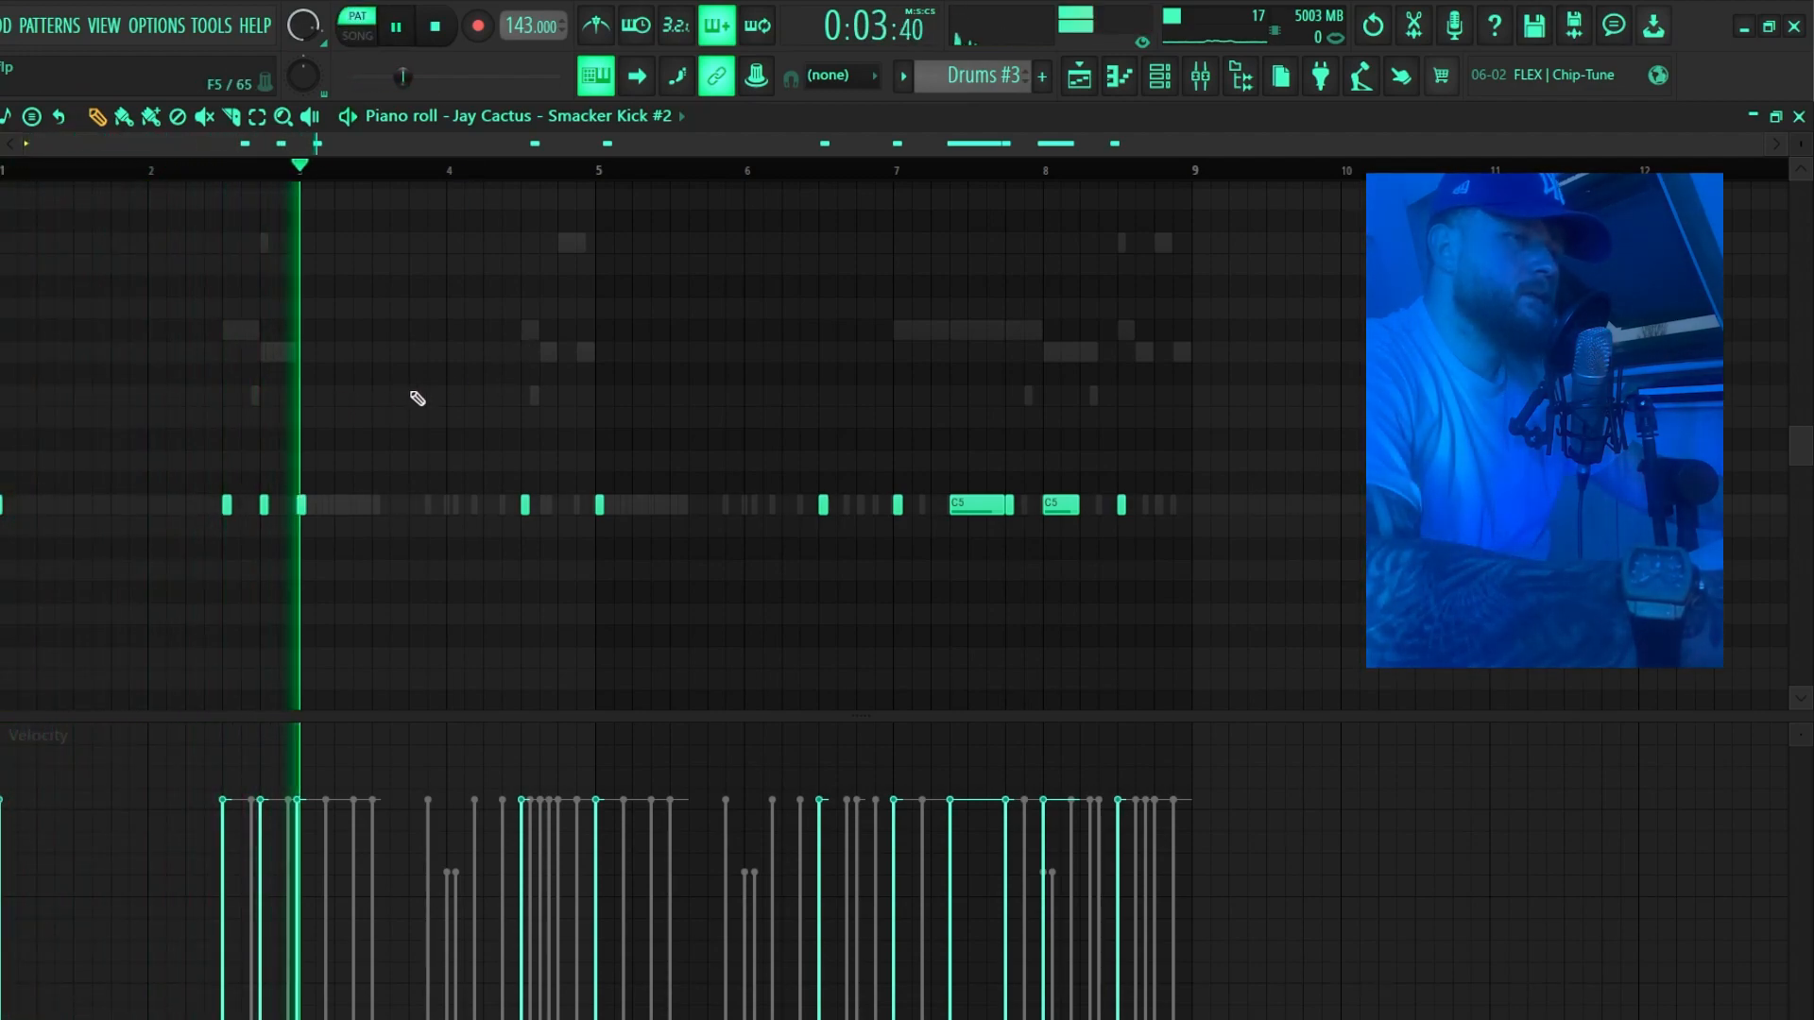
pyautogui.click(1159, 77)
pyautogui.press('space')
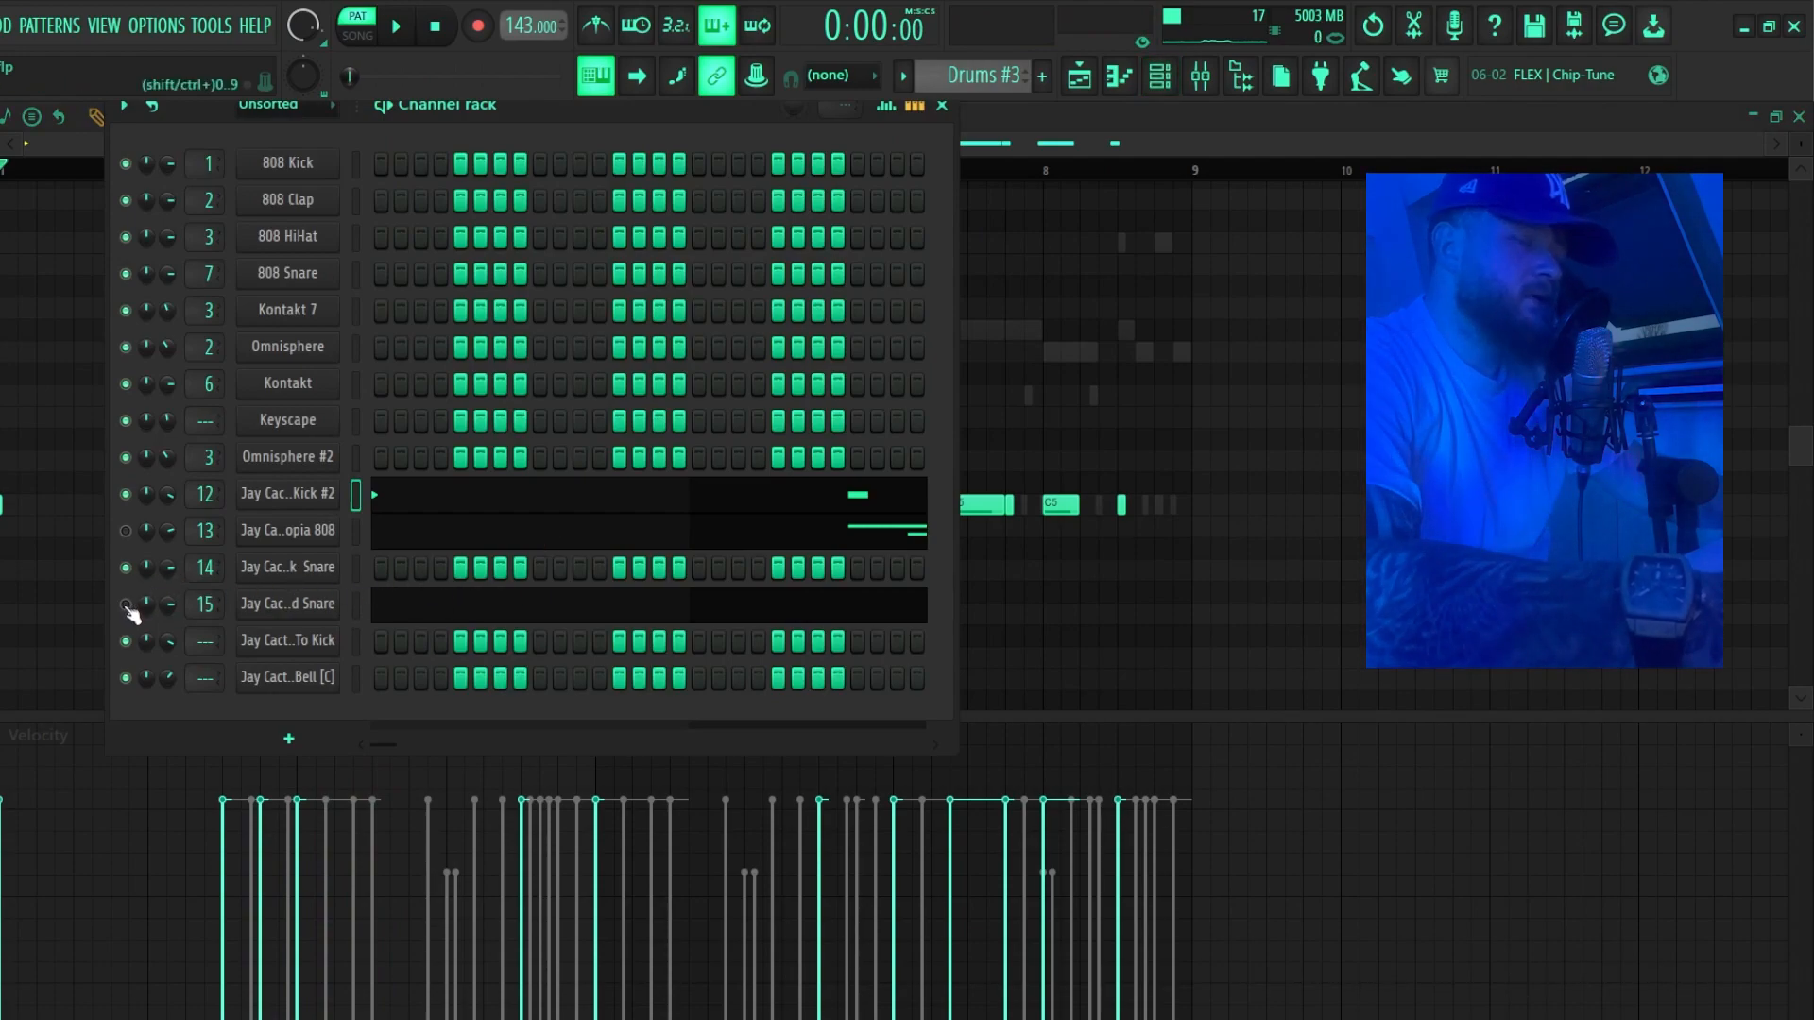
# Open the Crushed Snare notes of Drums #3 in the piano roll and examine their placement across the pattern.
pyautogui.click(438, 605)
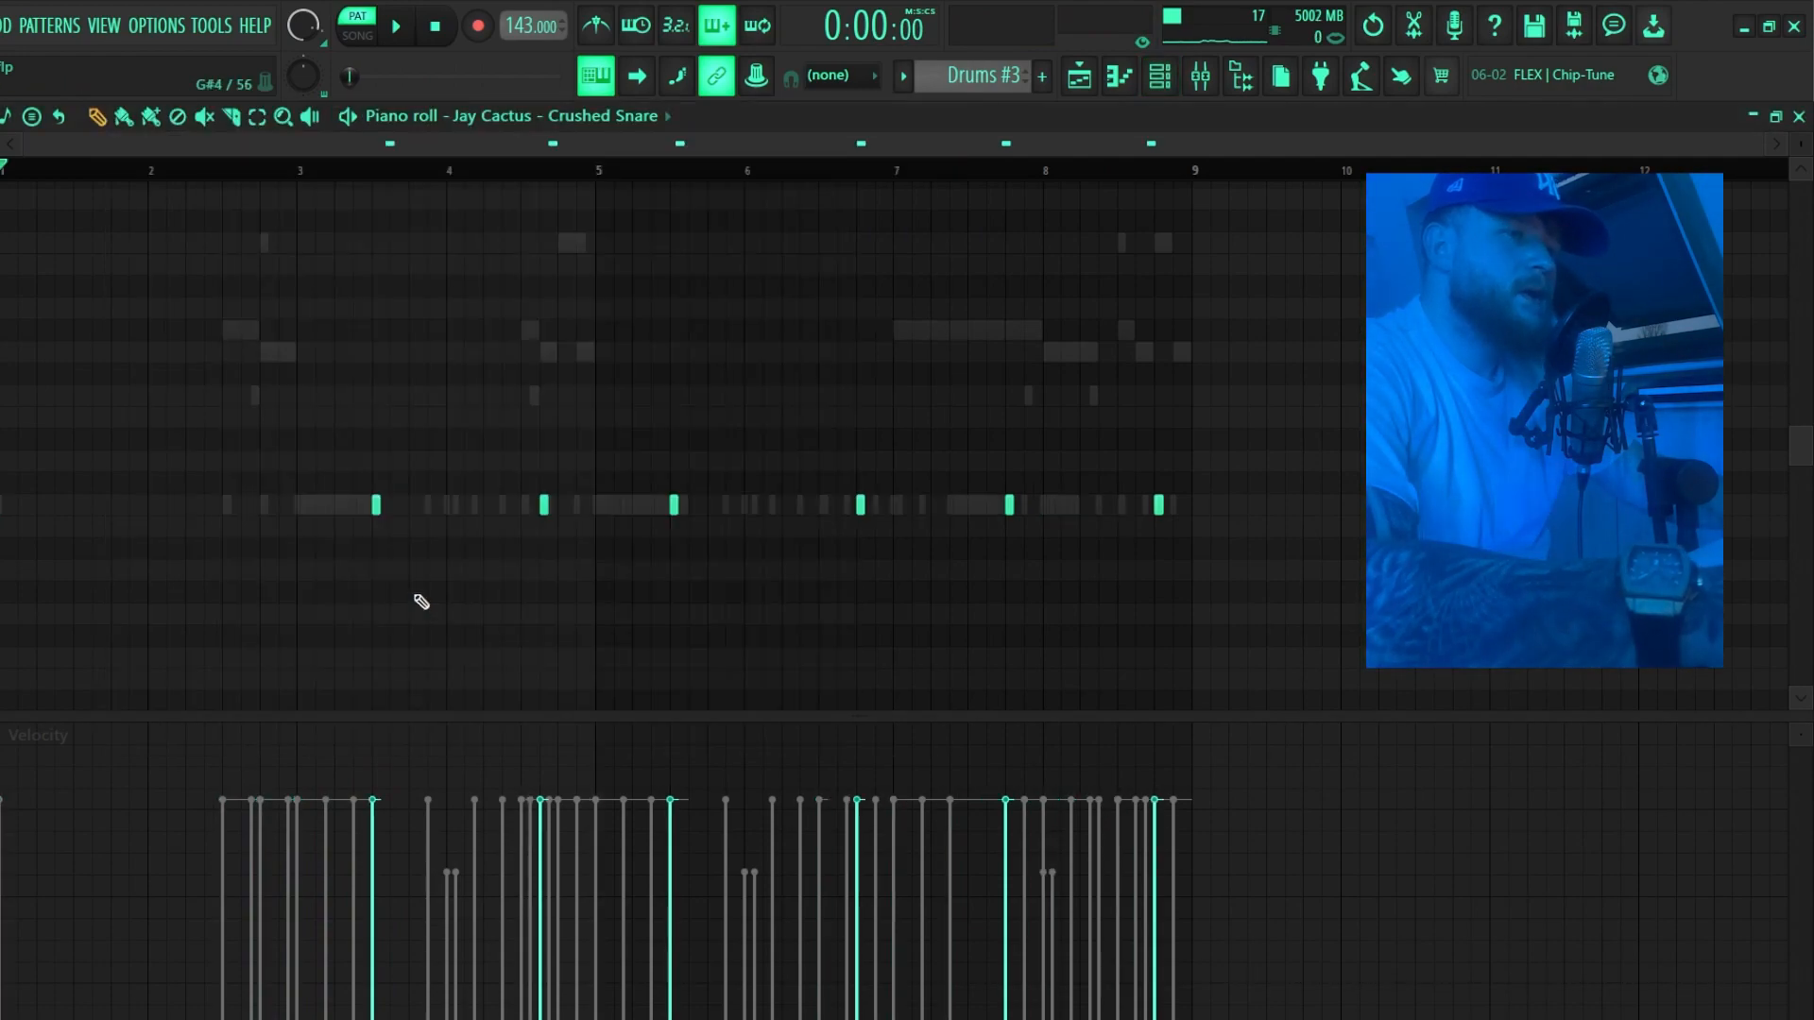
pyautogui.scroll(3, 347, 449)
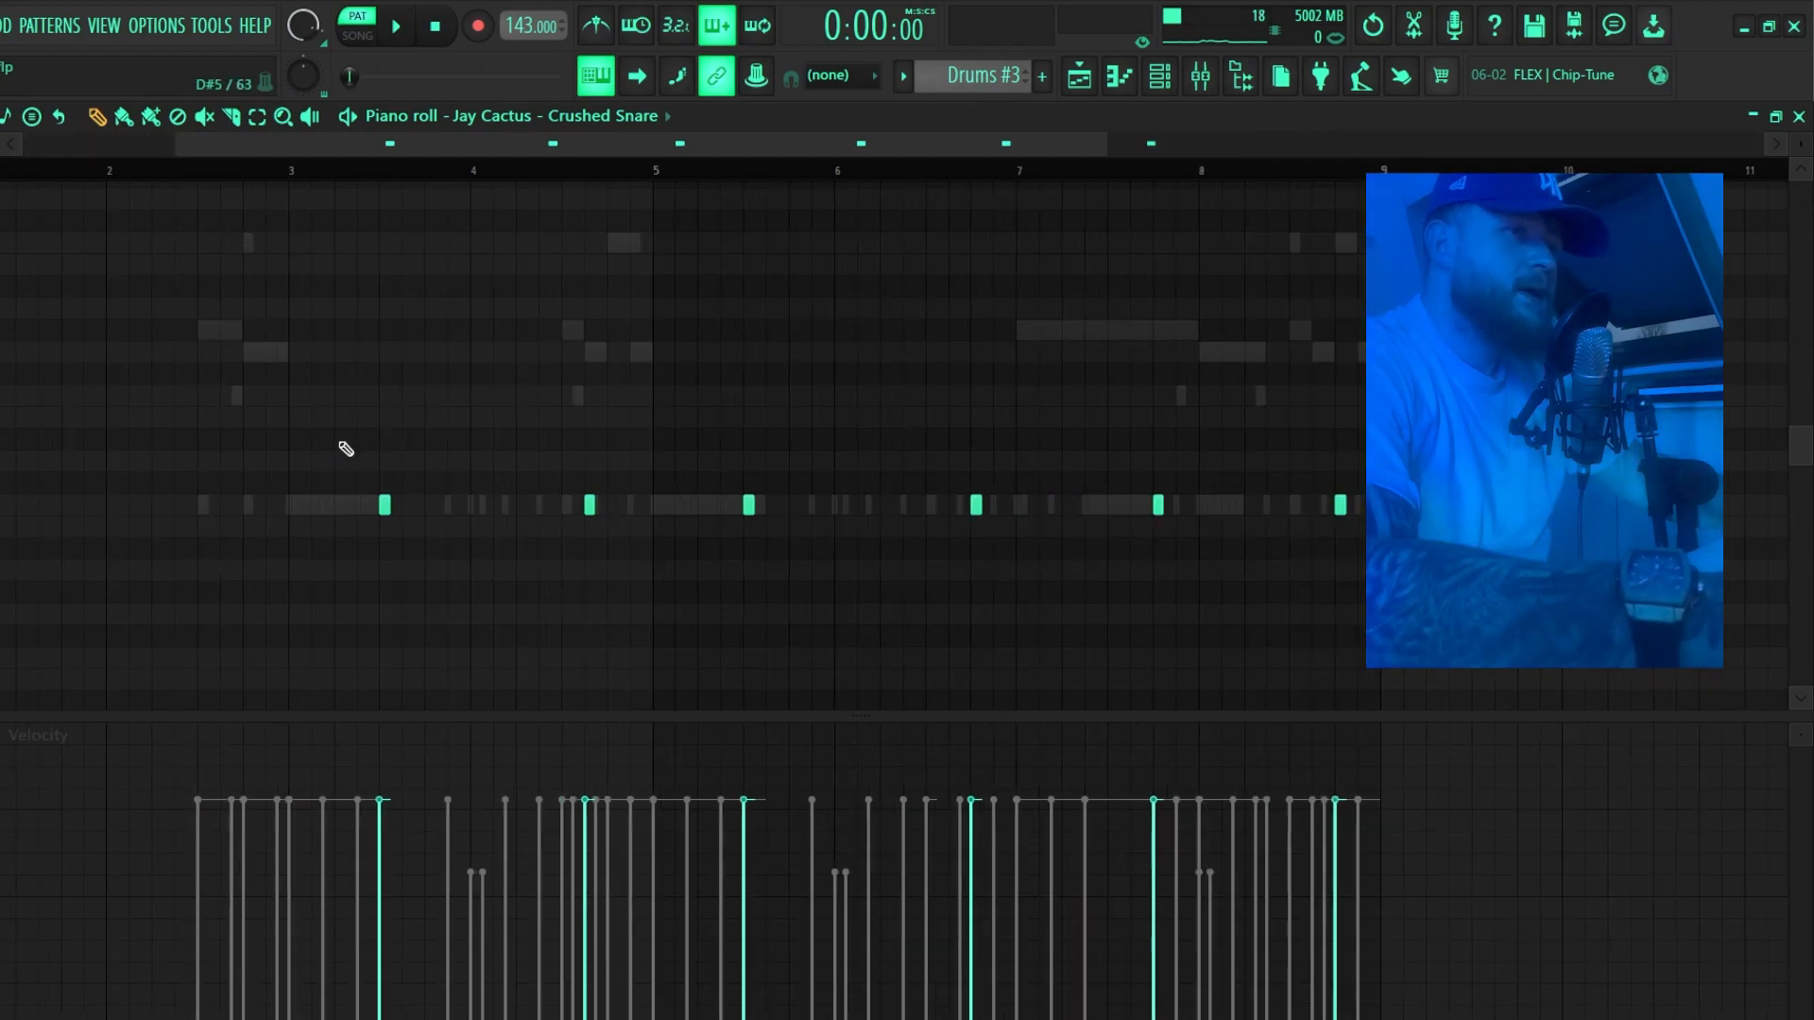
pyautogui.scroll(-3, 482, 247)
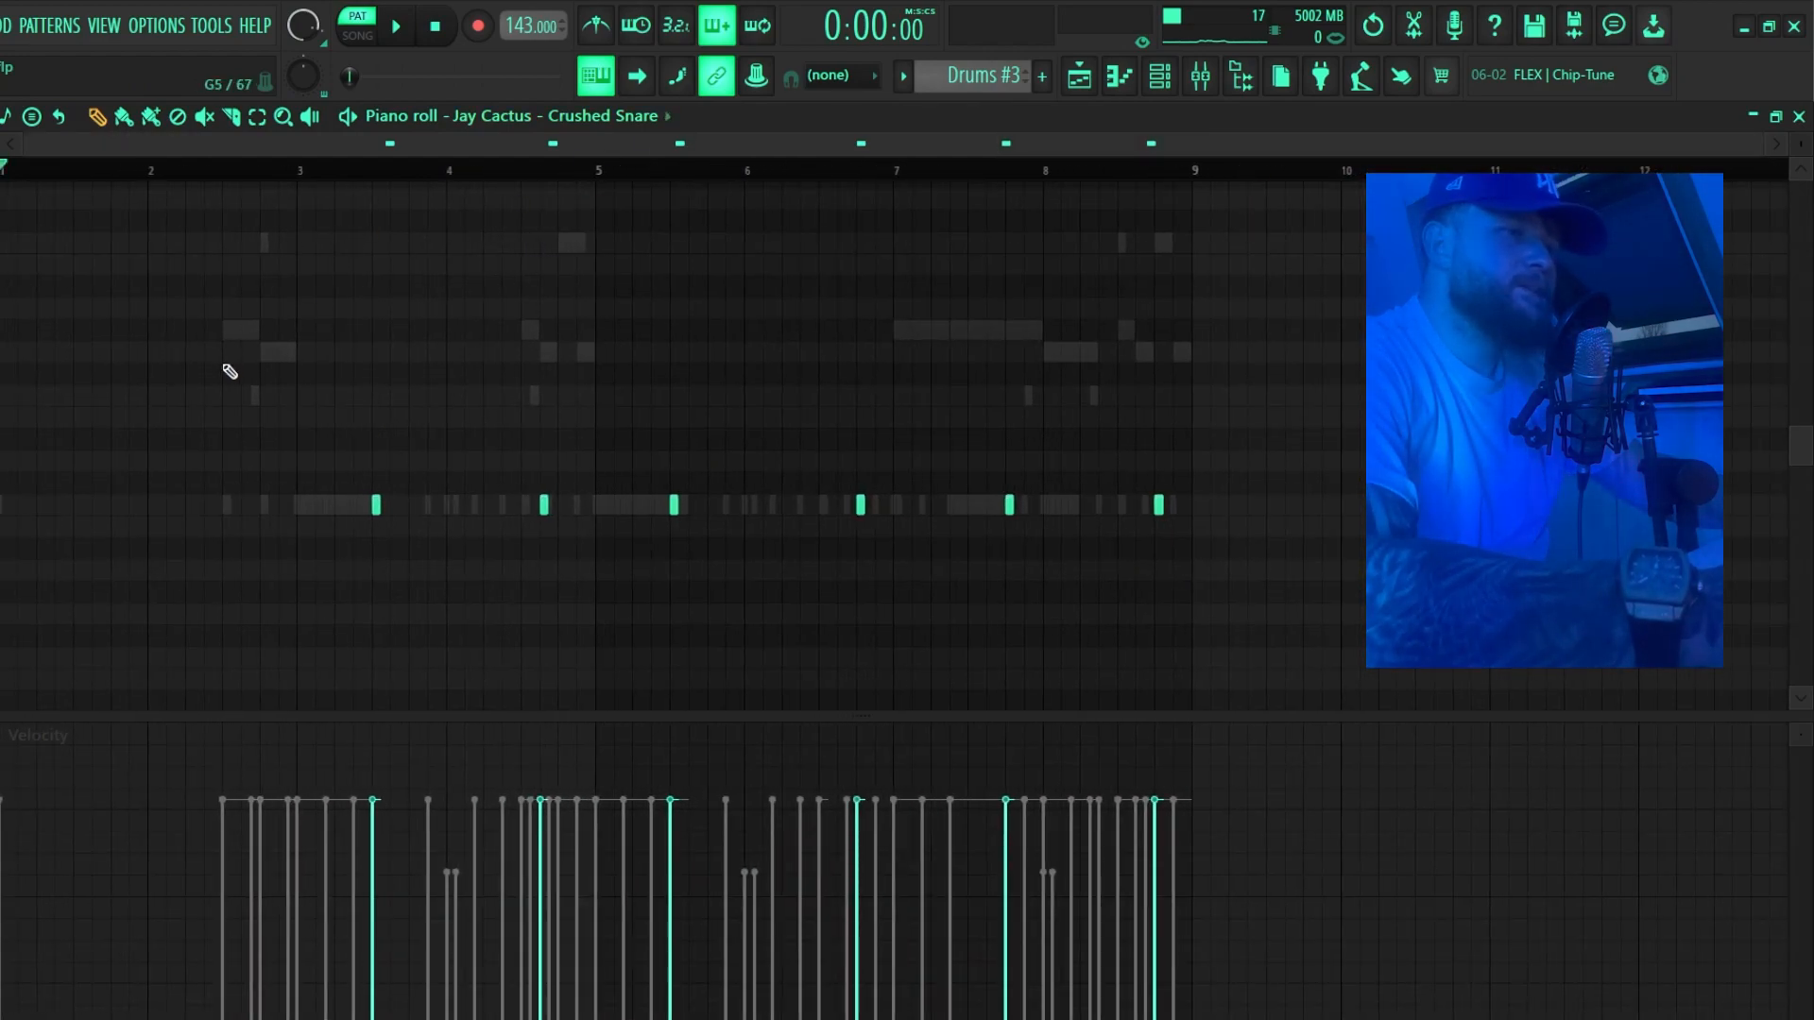
pyautogui.scroll(4, 341, 292)
# Solo the Crushed Snare channel and play Drums #3 from just before bar 3 while viewing its snare notes.
pyautogui.click(1161, 83)
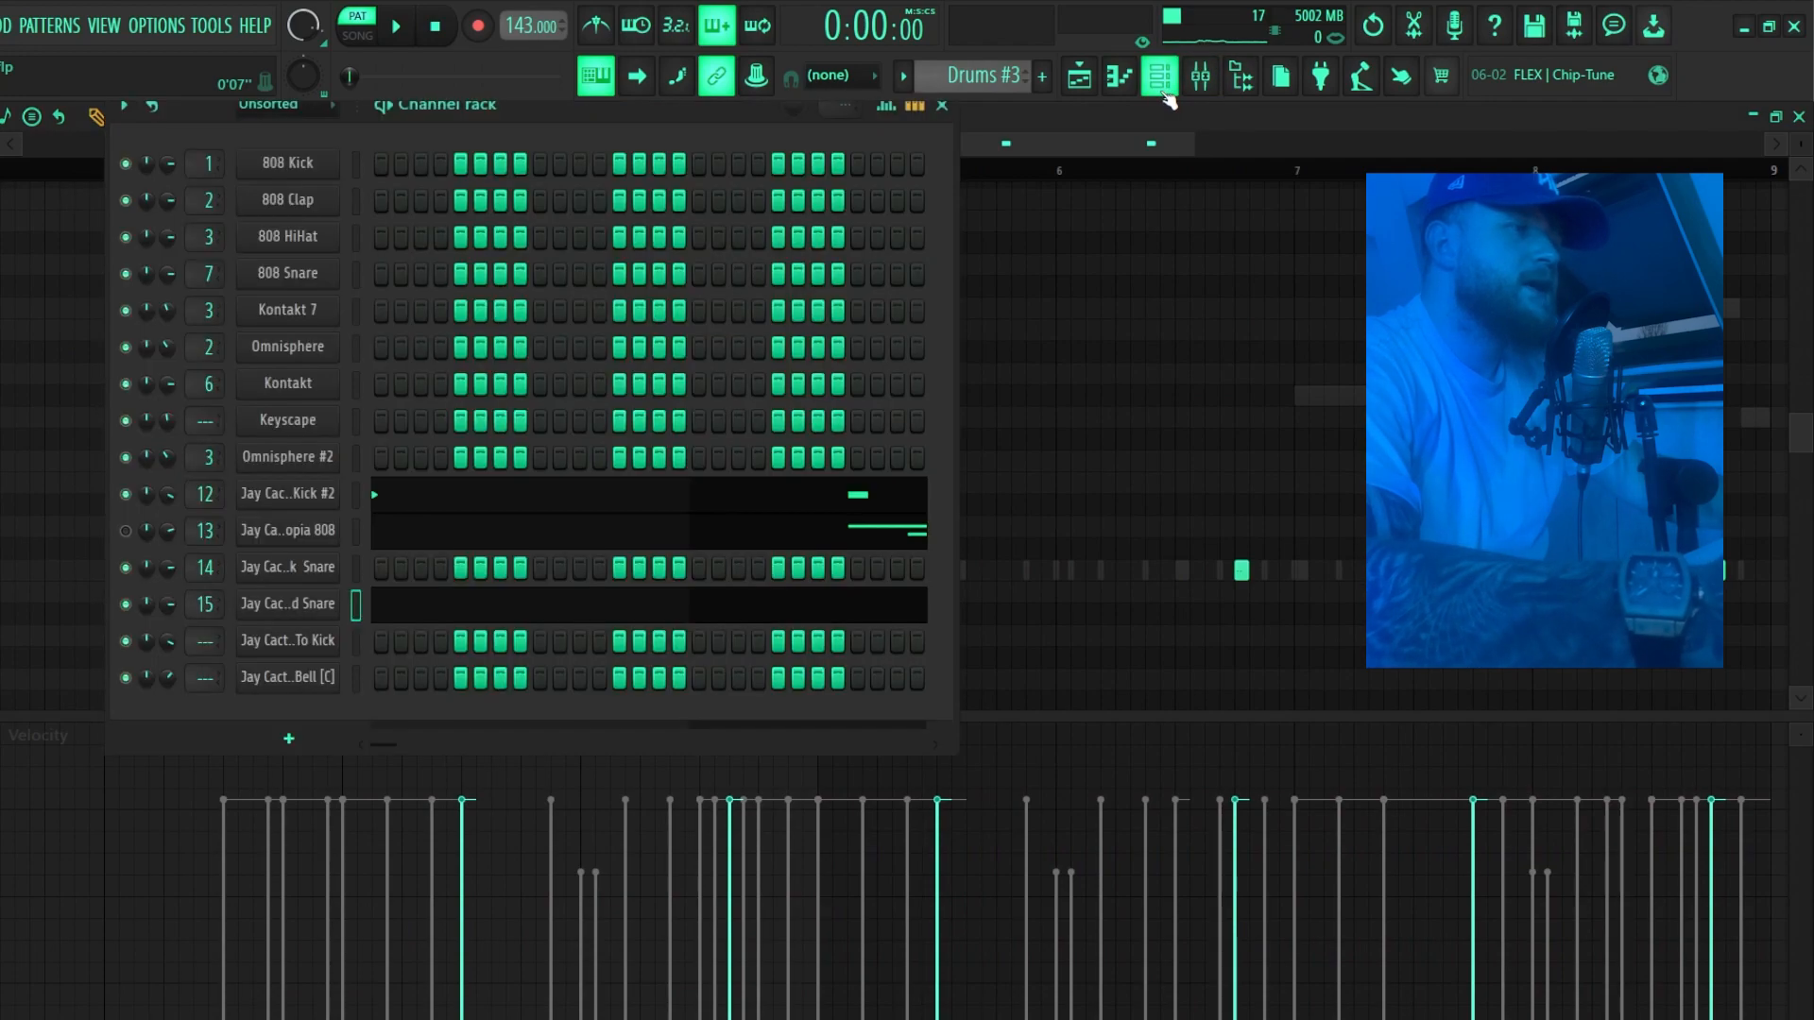
pyautogui.click(1160, 76)
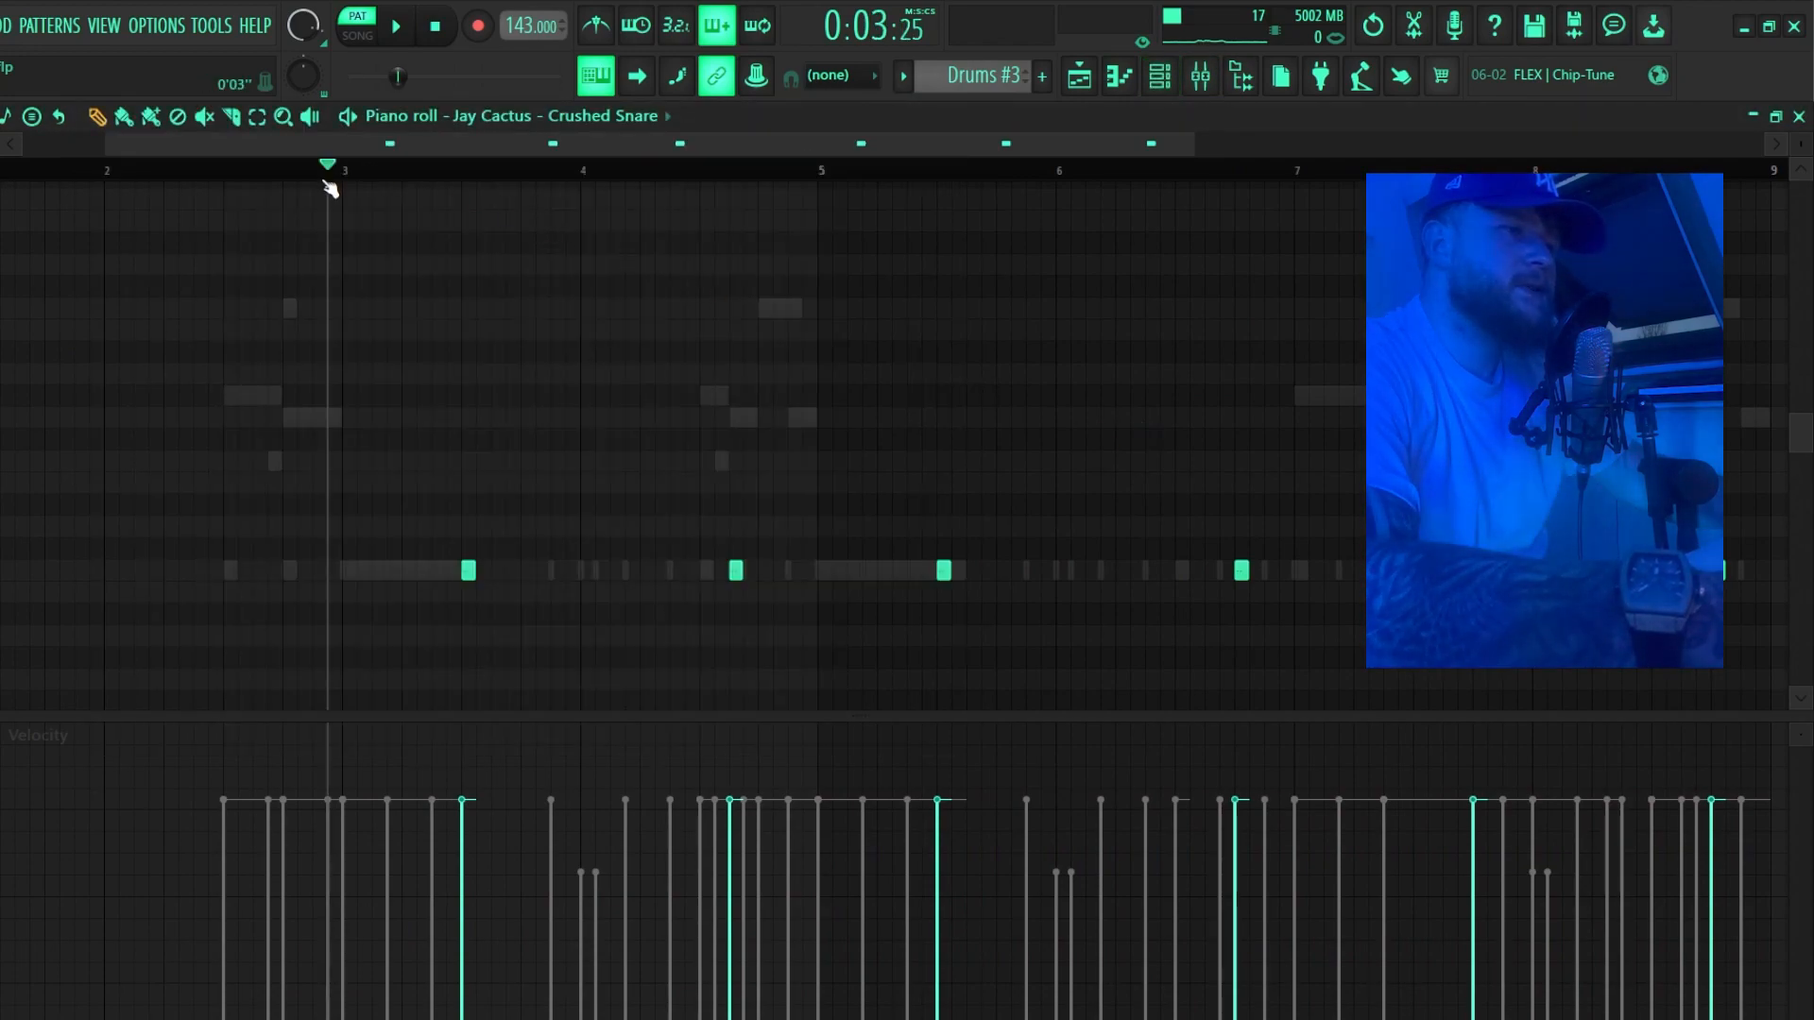
pyautogui.click(1160, 79)
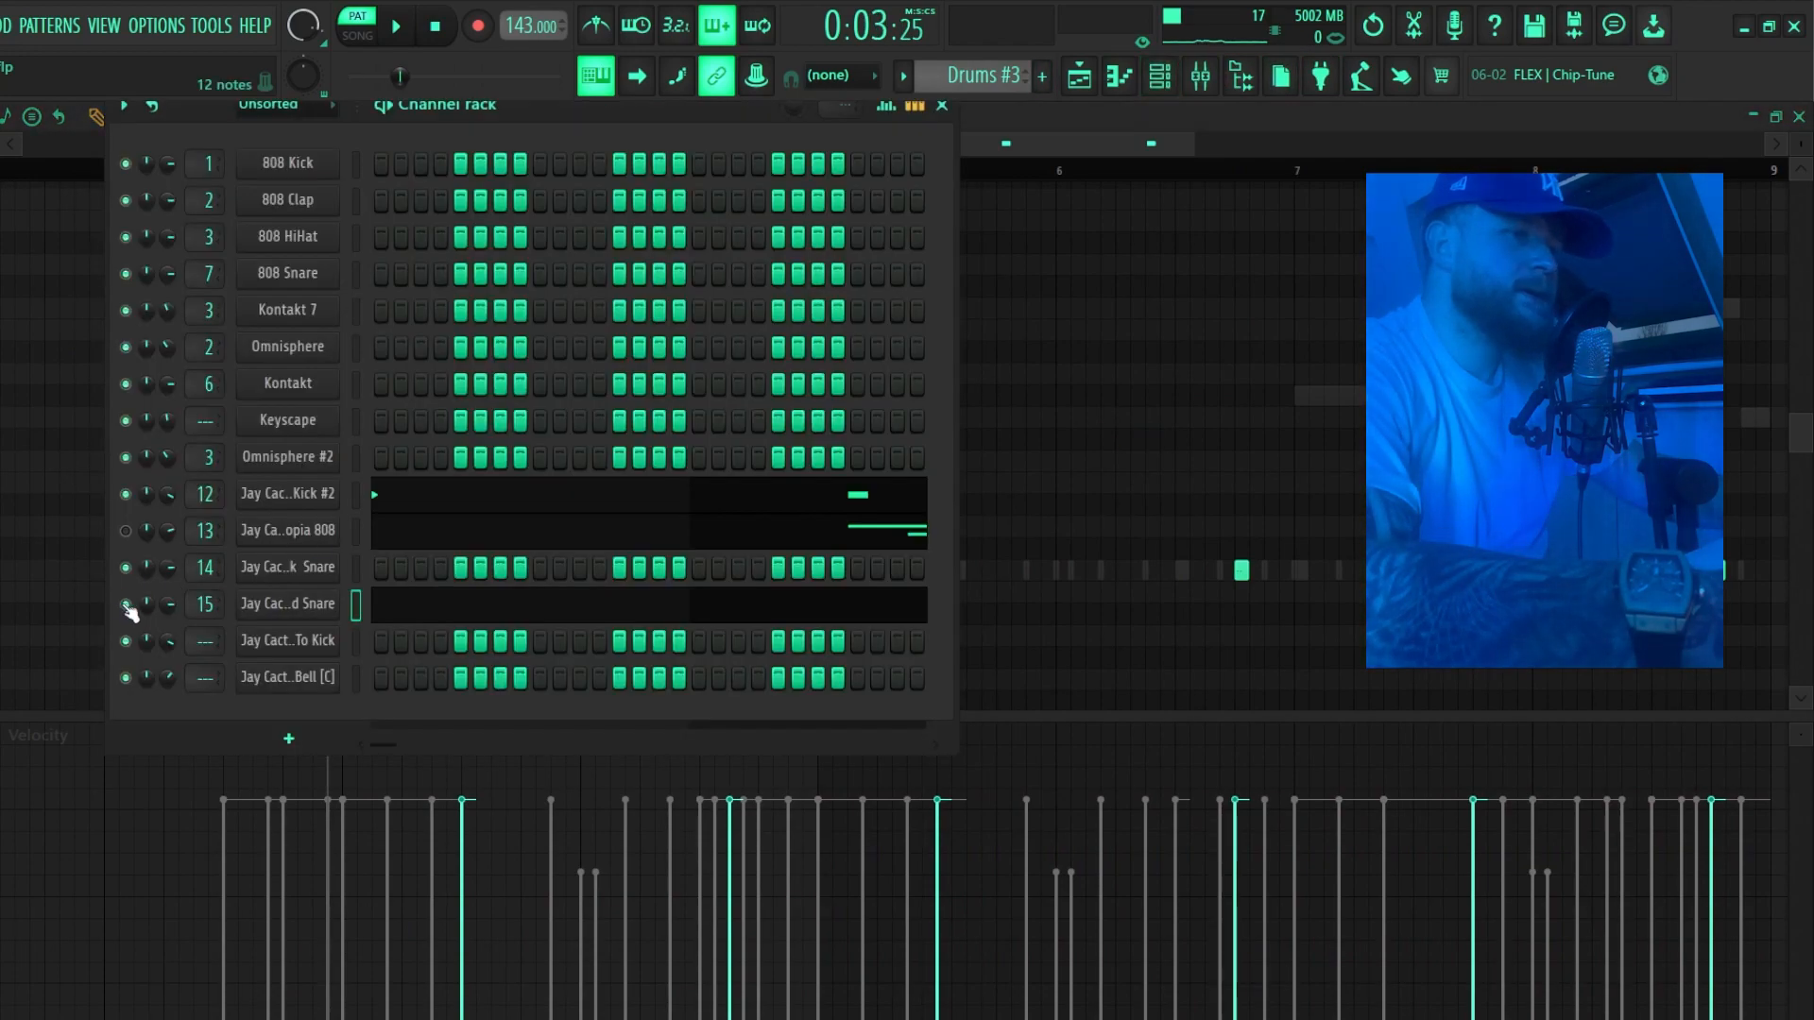
pyautogui.press('space')
pyautogui.press('F6')
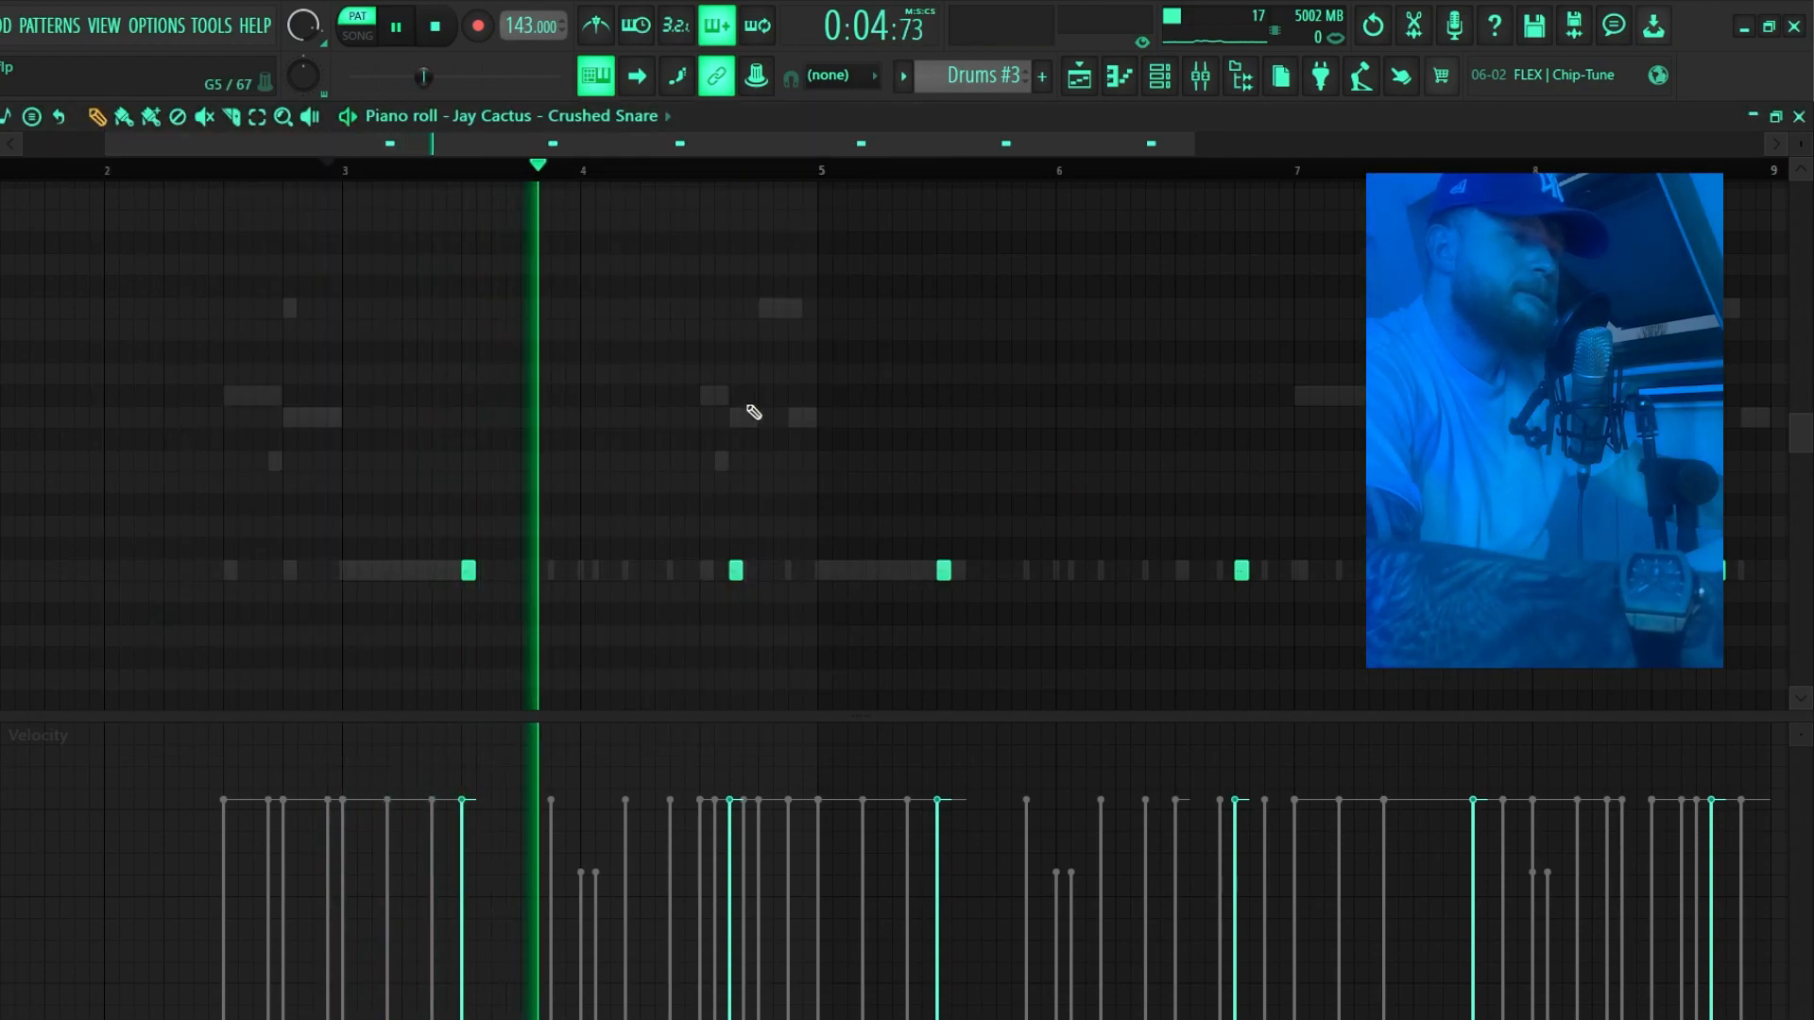
pyautogui.scroll(-3, 607, 416)
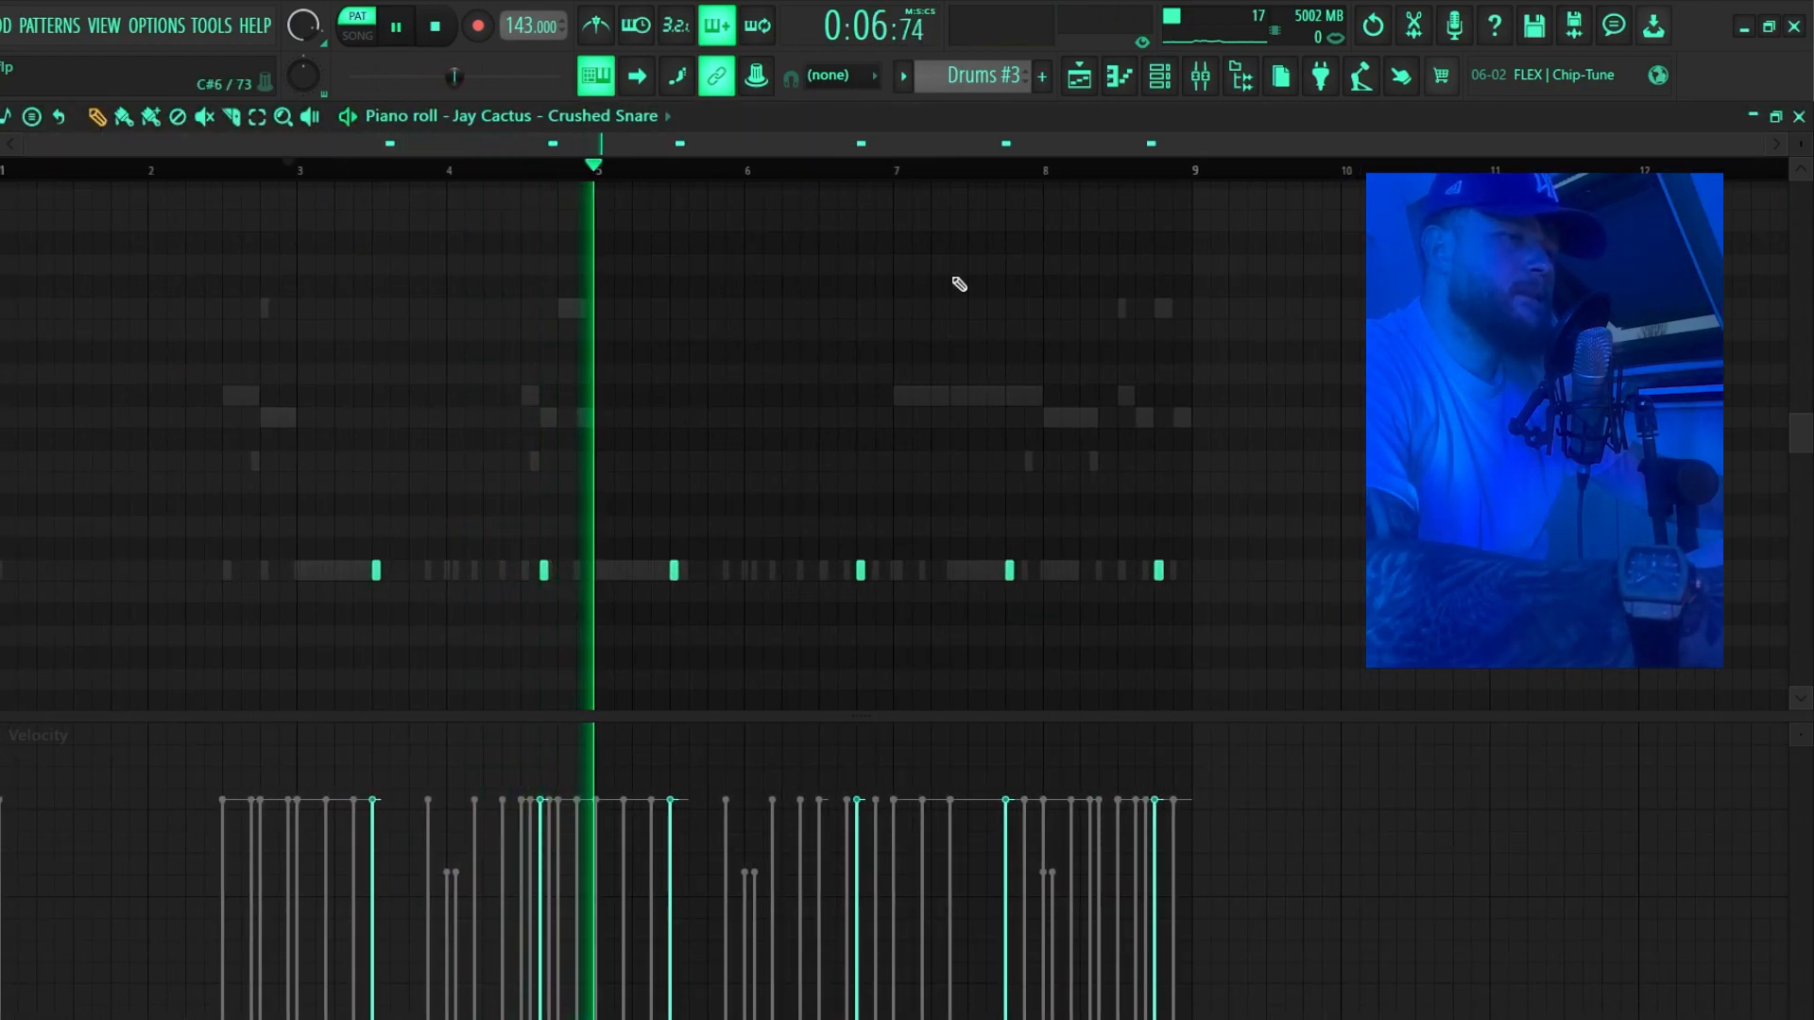
pyautogui.click(1170, 82)
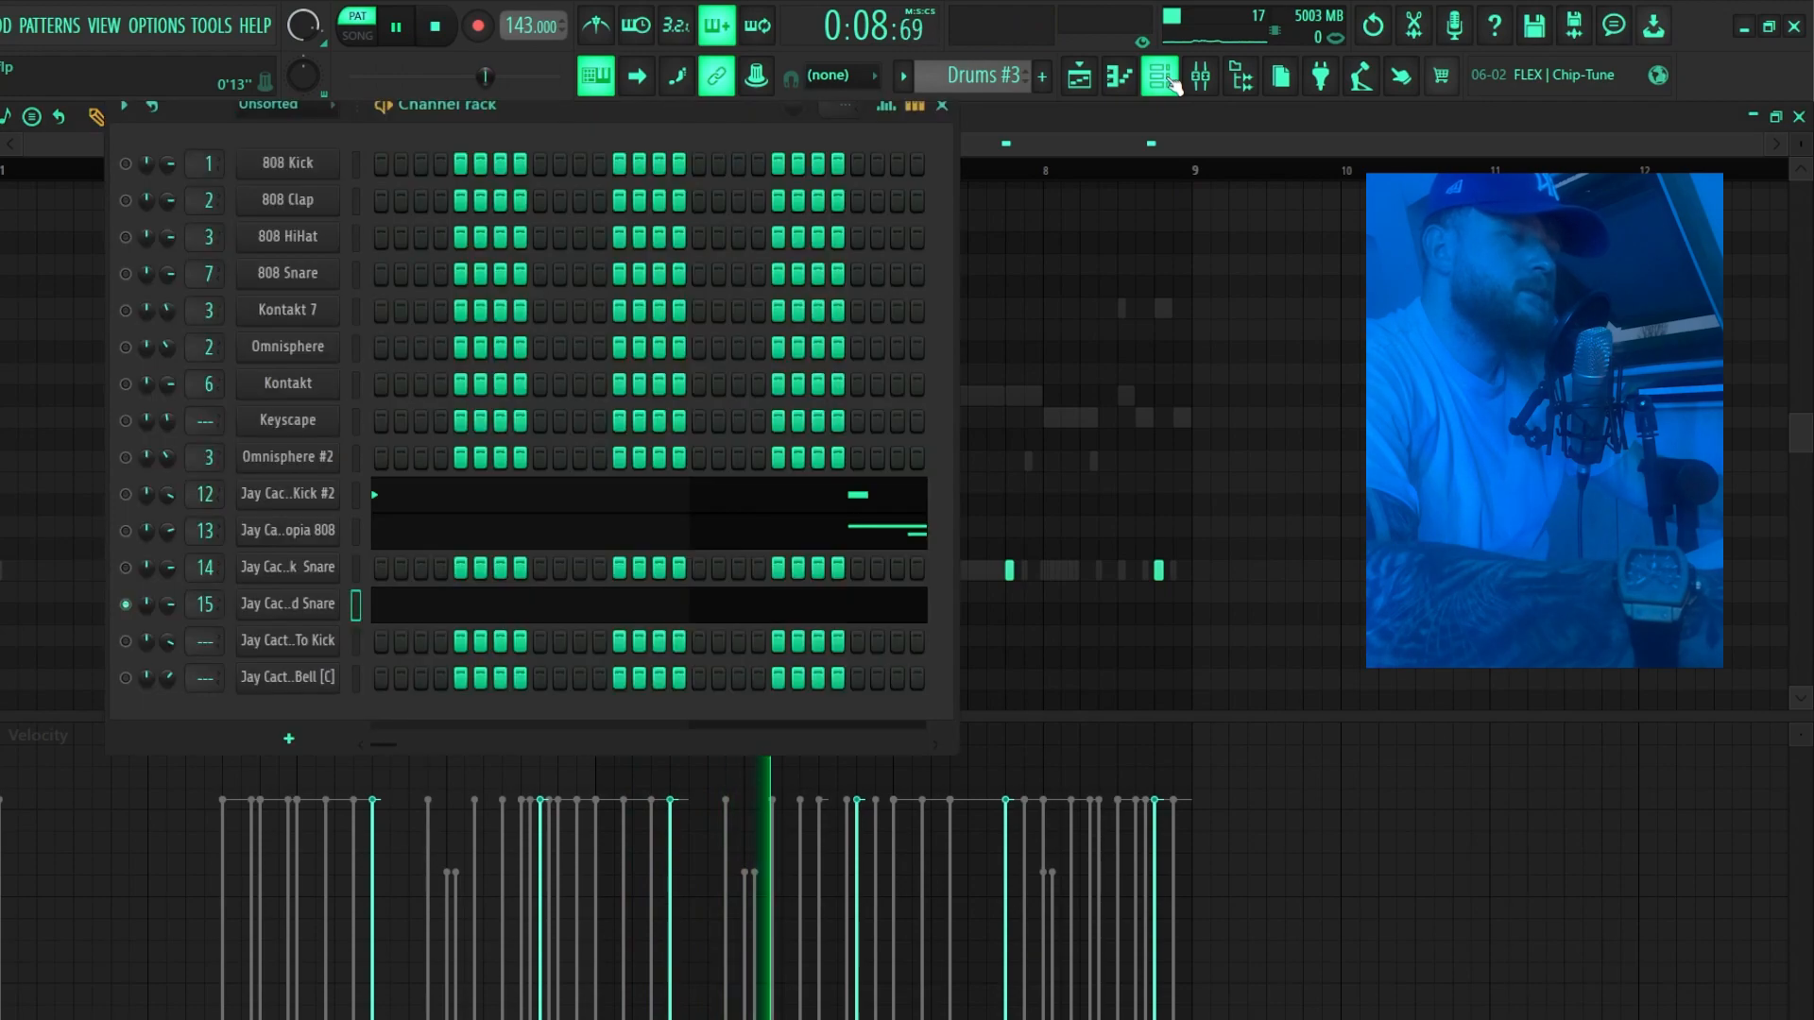
pyautogui.press('space')
# Turn off solo on the Crushed Snare channel and open the Distopia 808 notes of Drums #3 for a closer look.
pyautogui.rightClick(123, 607)
pyautogui.click(134, 619)
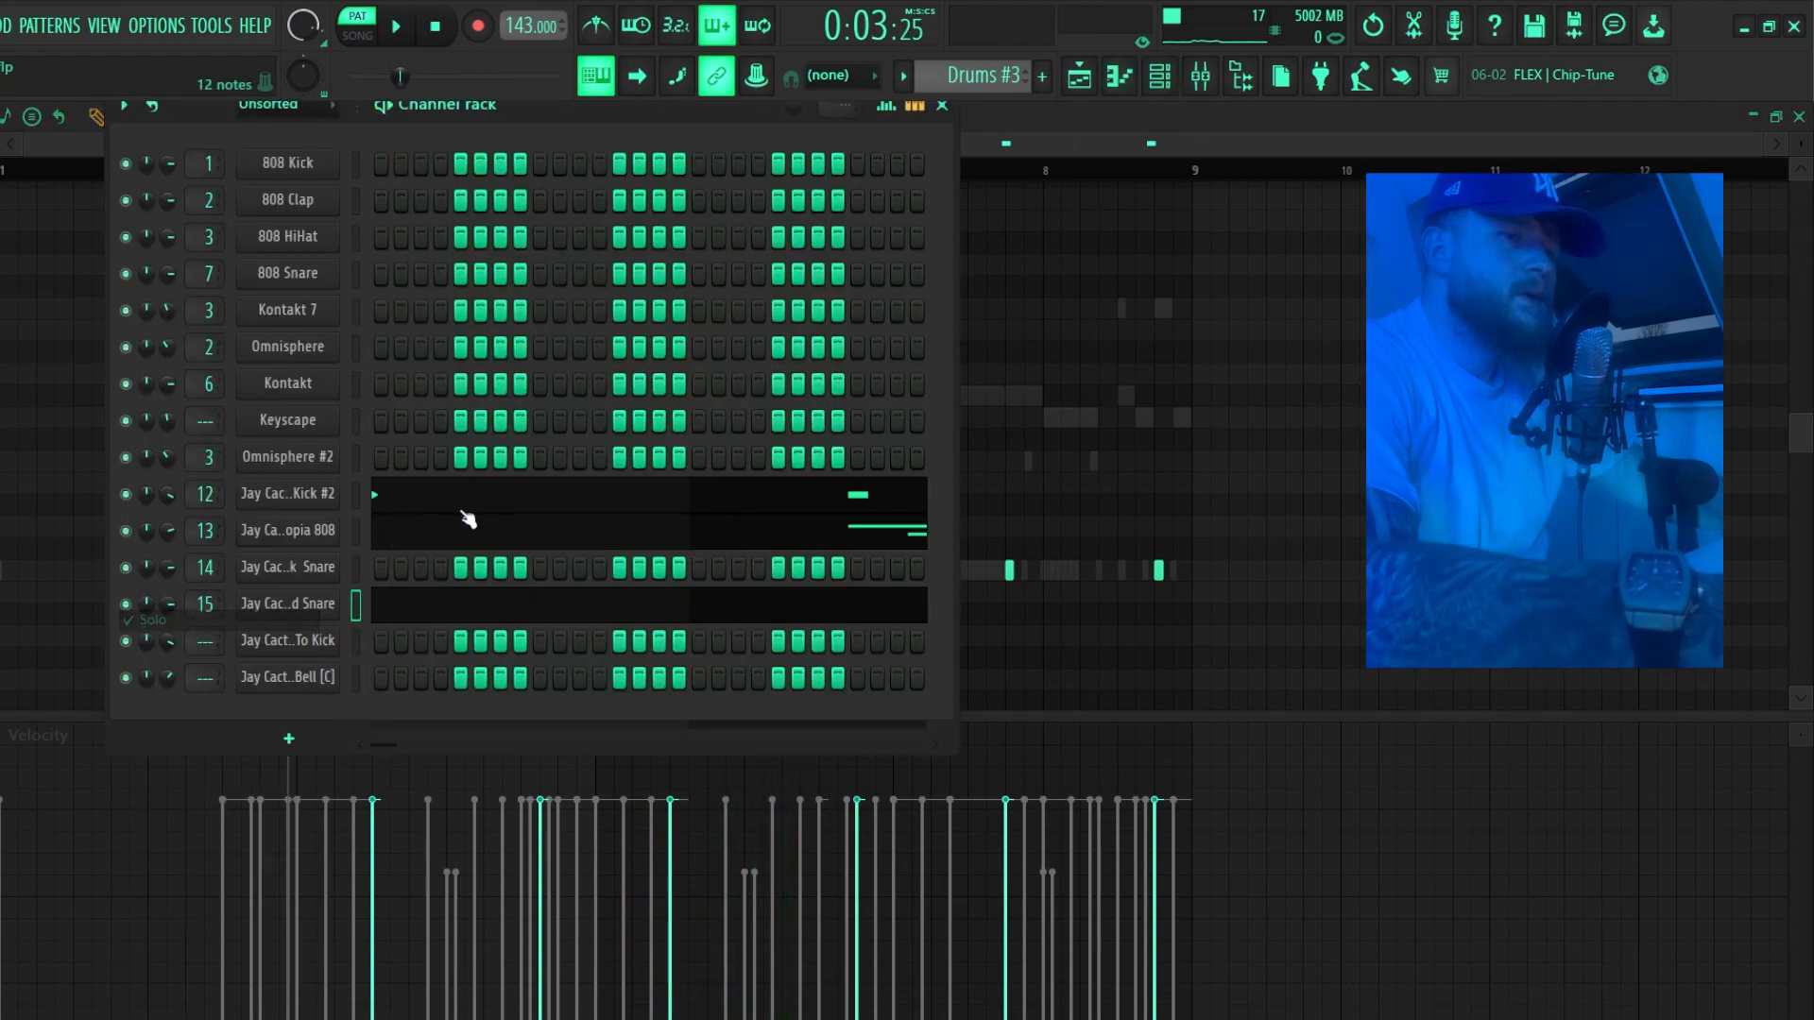
pyautogui.click(454, 528)
pyautogui.scroll(3, 477, 496)
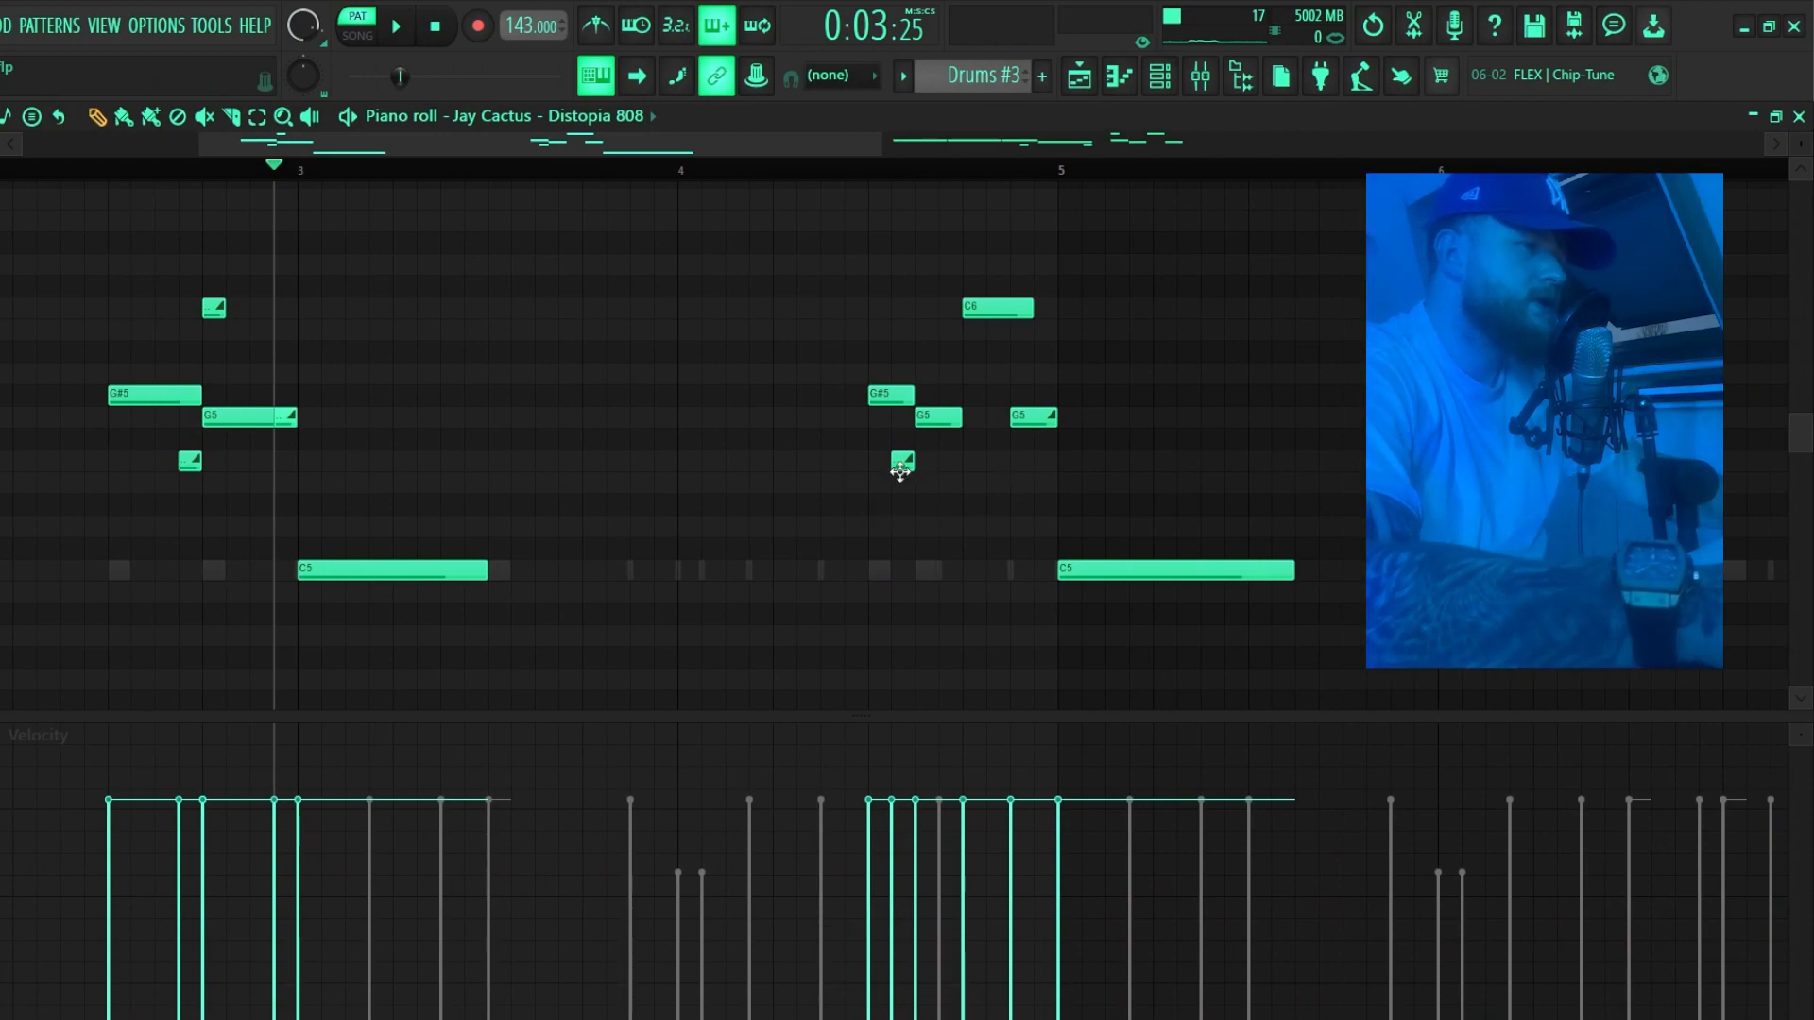
pyautogui.scroll(-3, 900, 470)
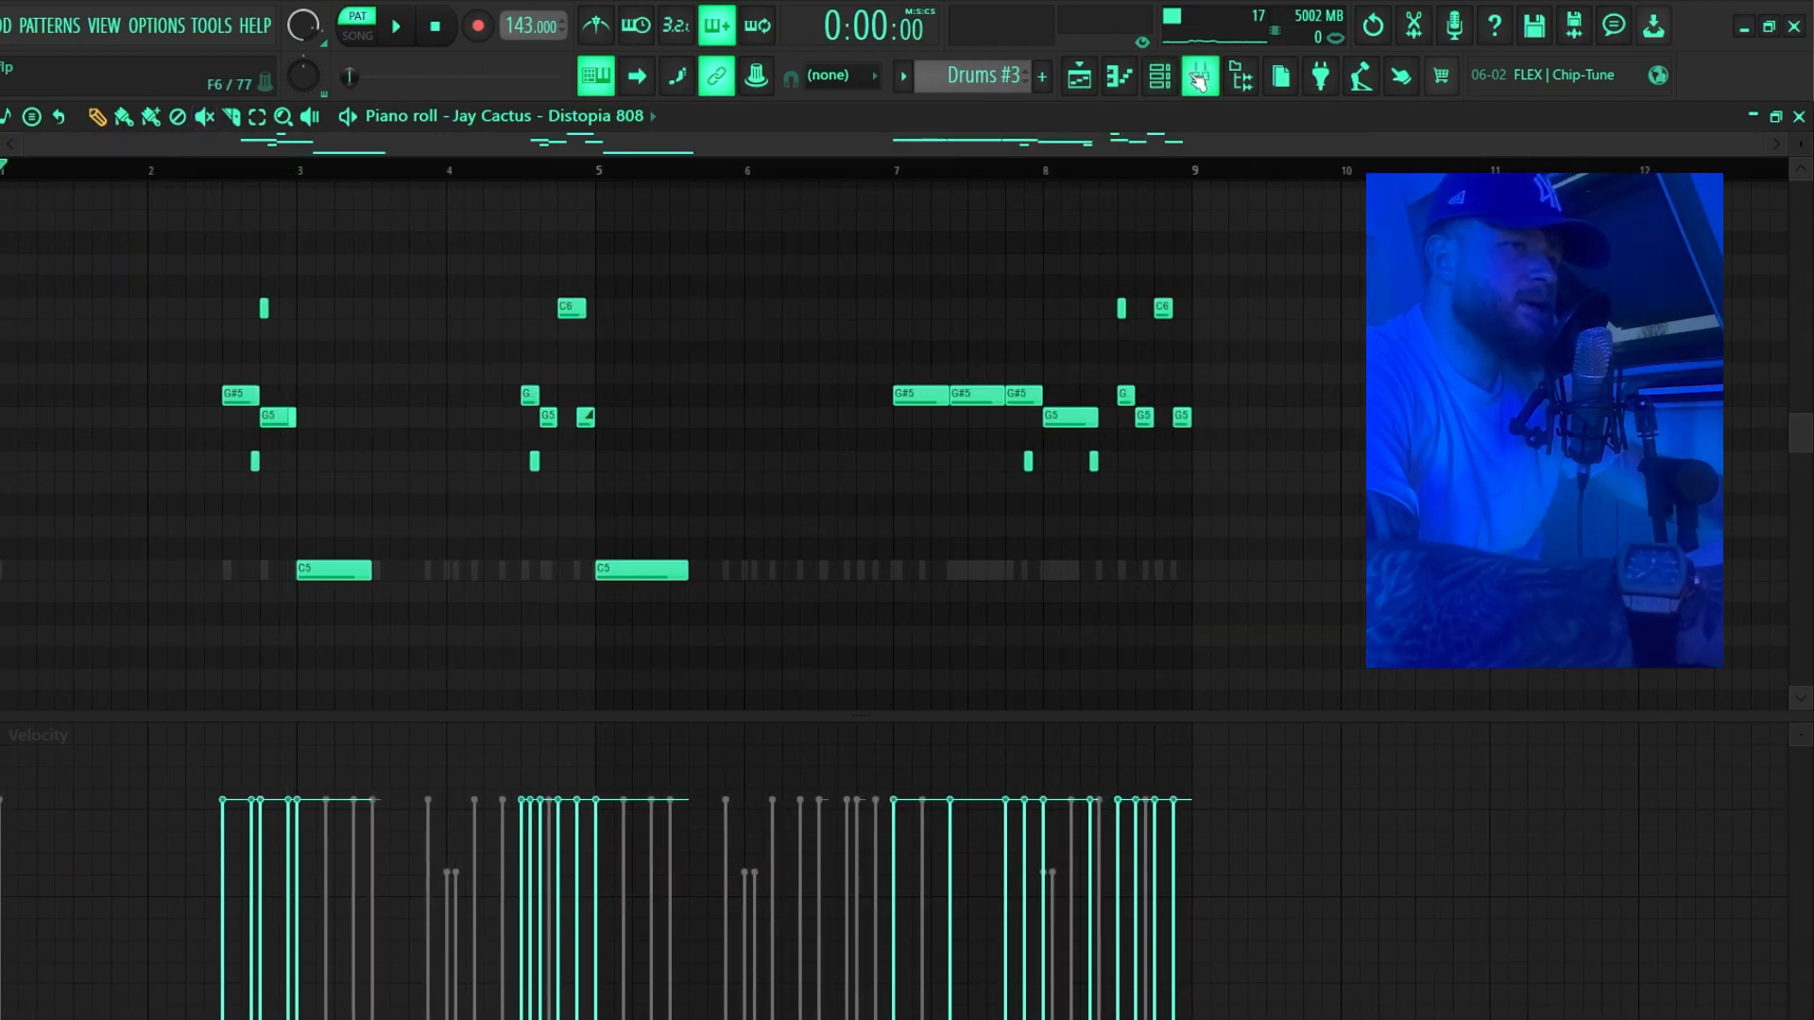
# Solo the Distopia 808 channel and play the whole Drums #3 pattern while following its notes in the piano roll.
pyautogui.click(1200, 80)
pyautogui.click(1159, 76)
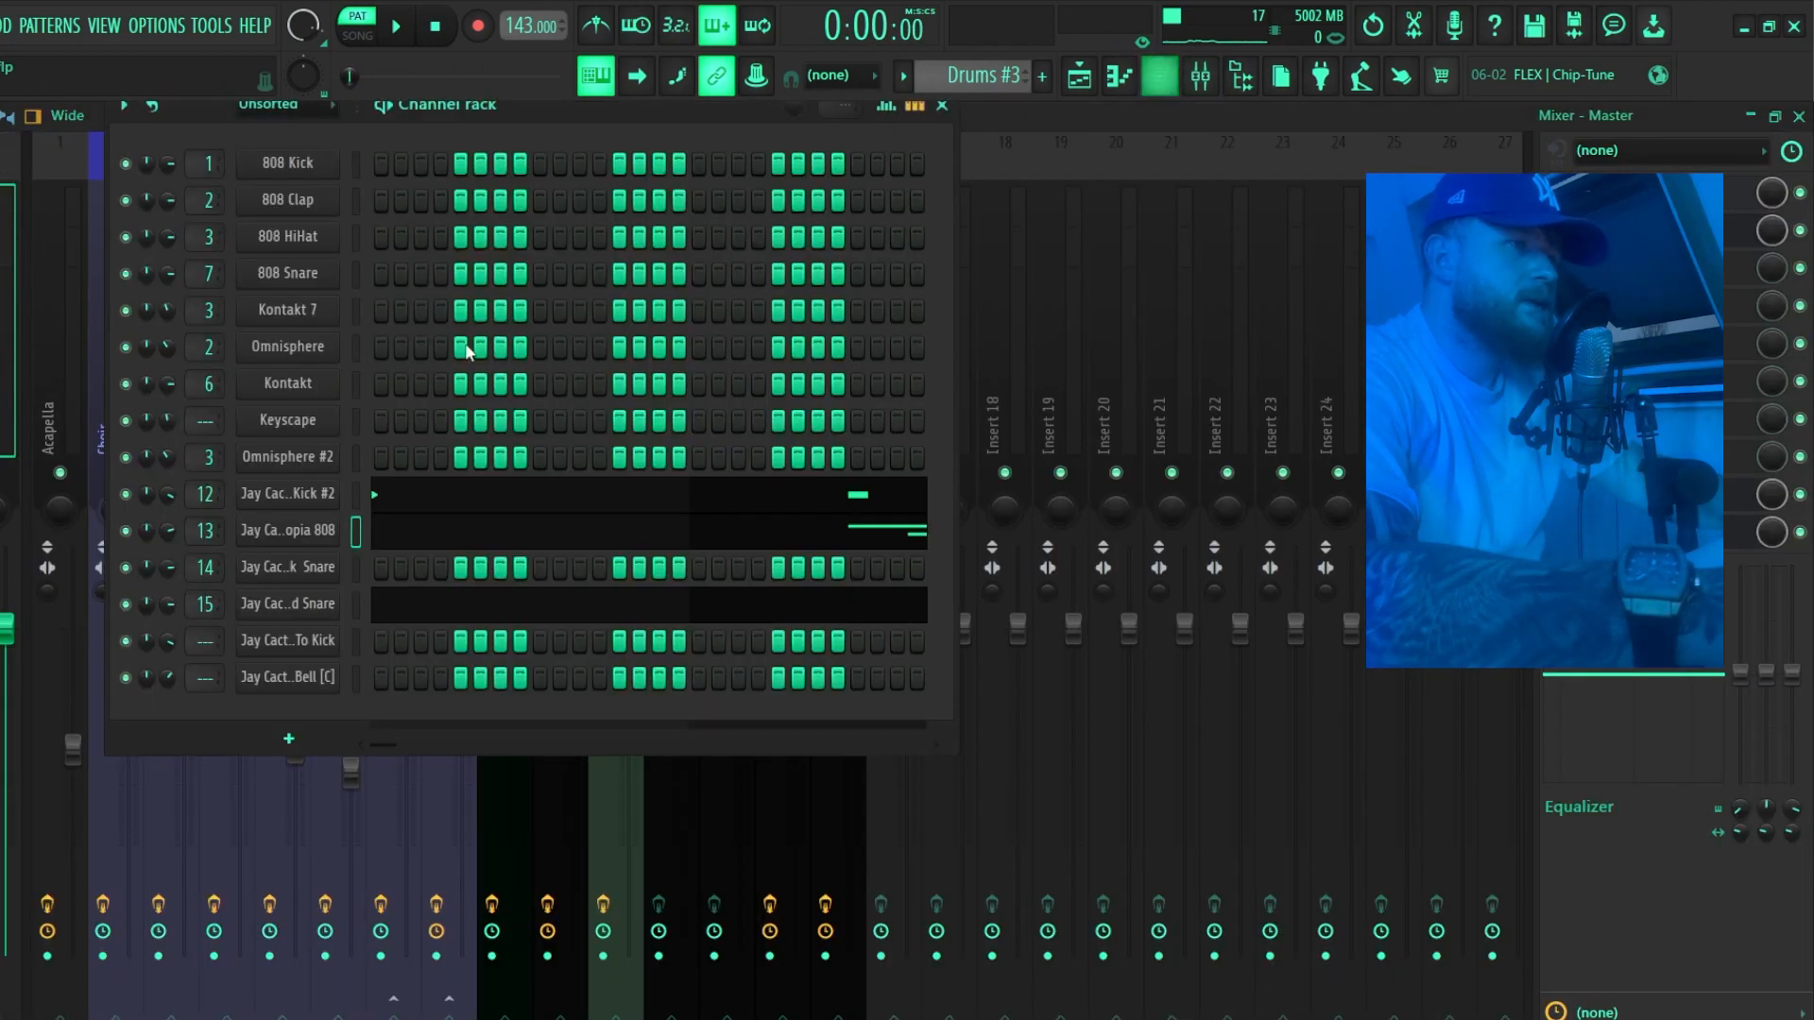
pyautogui.rightClick(130, 539)
pyautogui.click(236, 544)
pyautogui.click(450, 531)
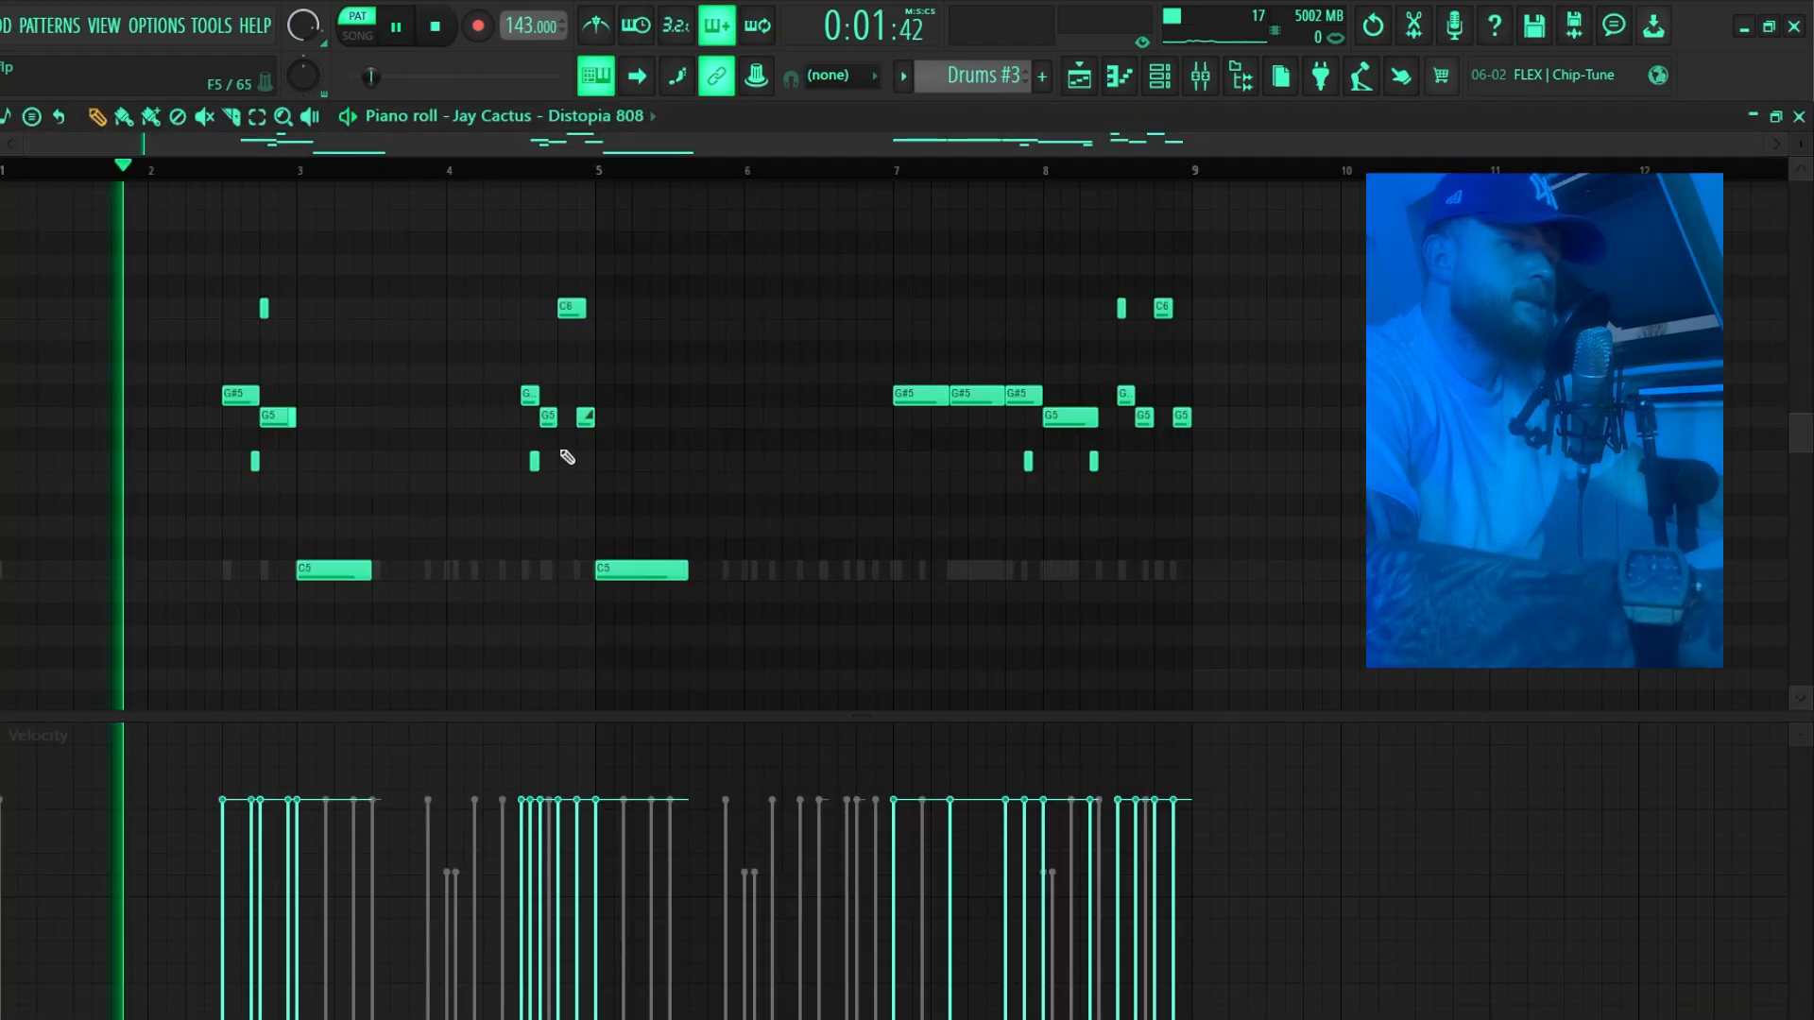
pyautogui.scroll(2, 211, 381)
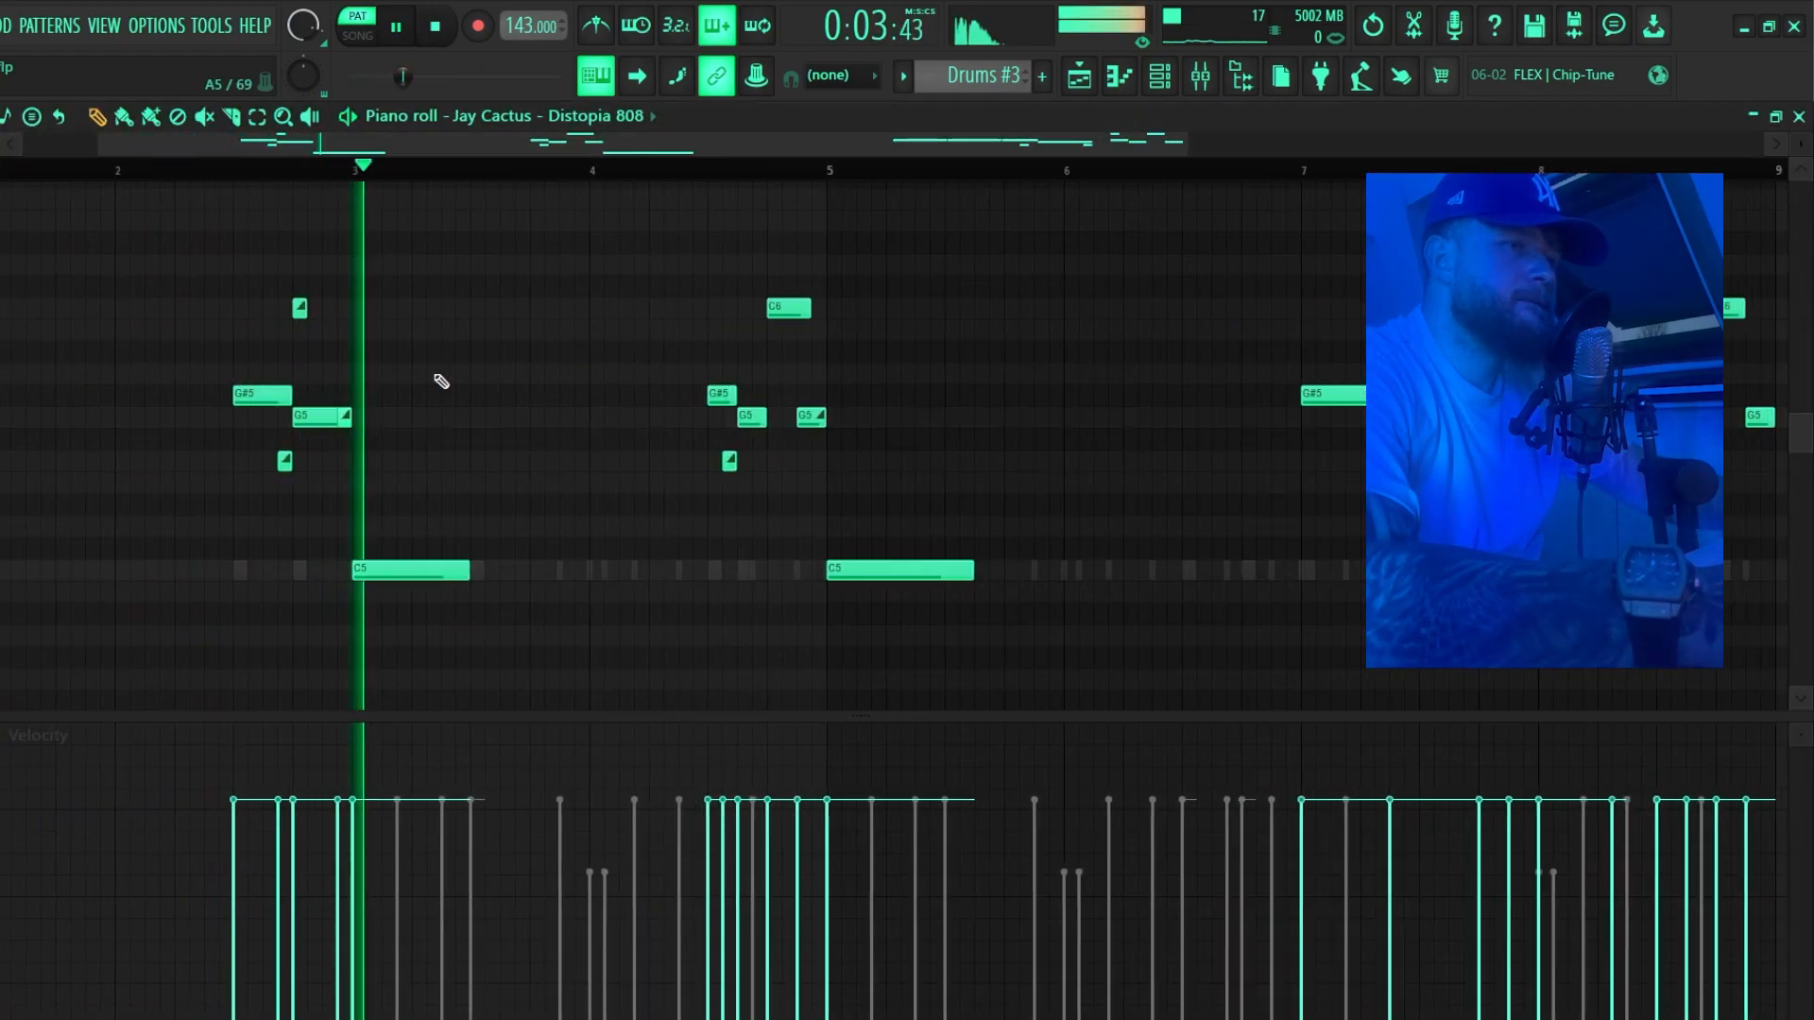
pyautogui.scroll(-2, 511, 397)
pyautogui.scroll(-1, 513, 406)
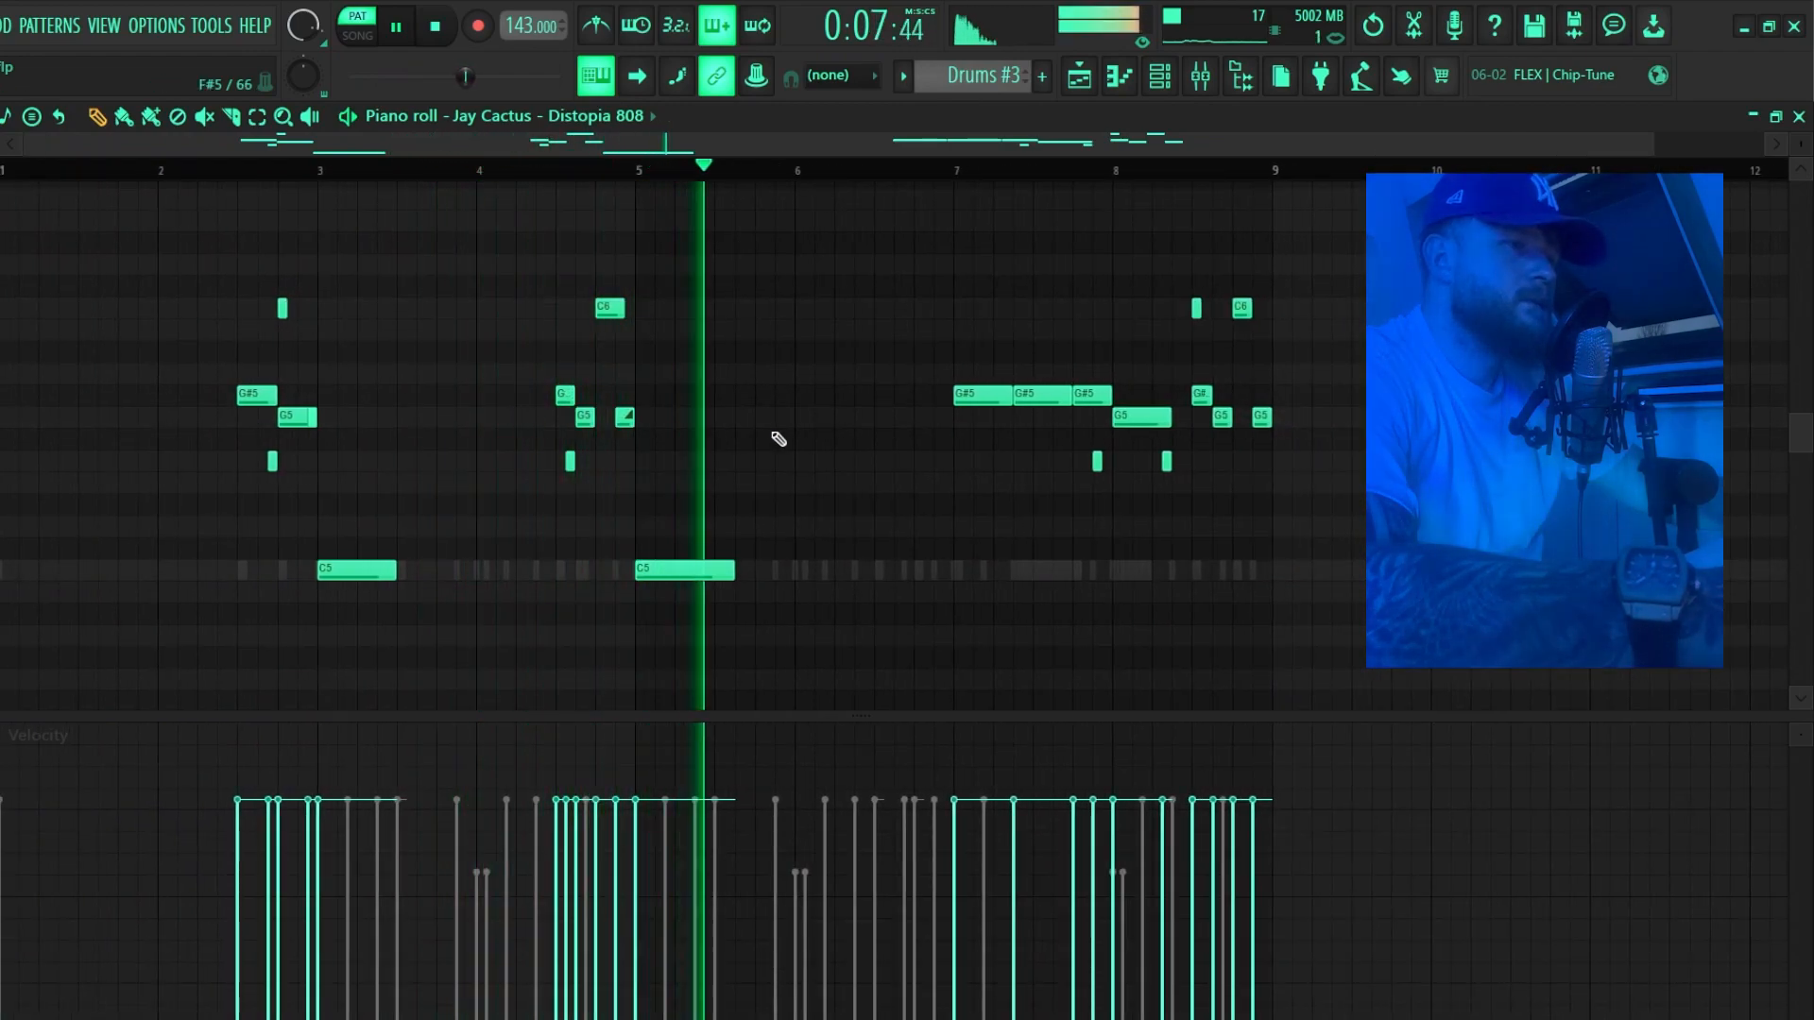
pyautogui.scroll(-1, 771, 437)
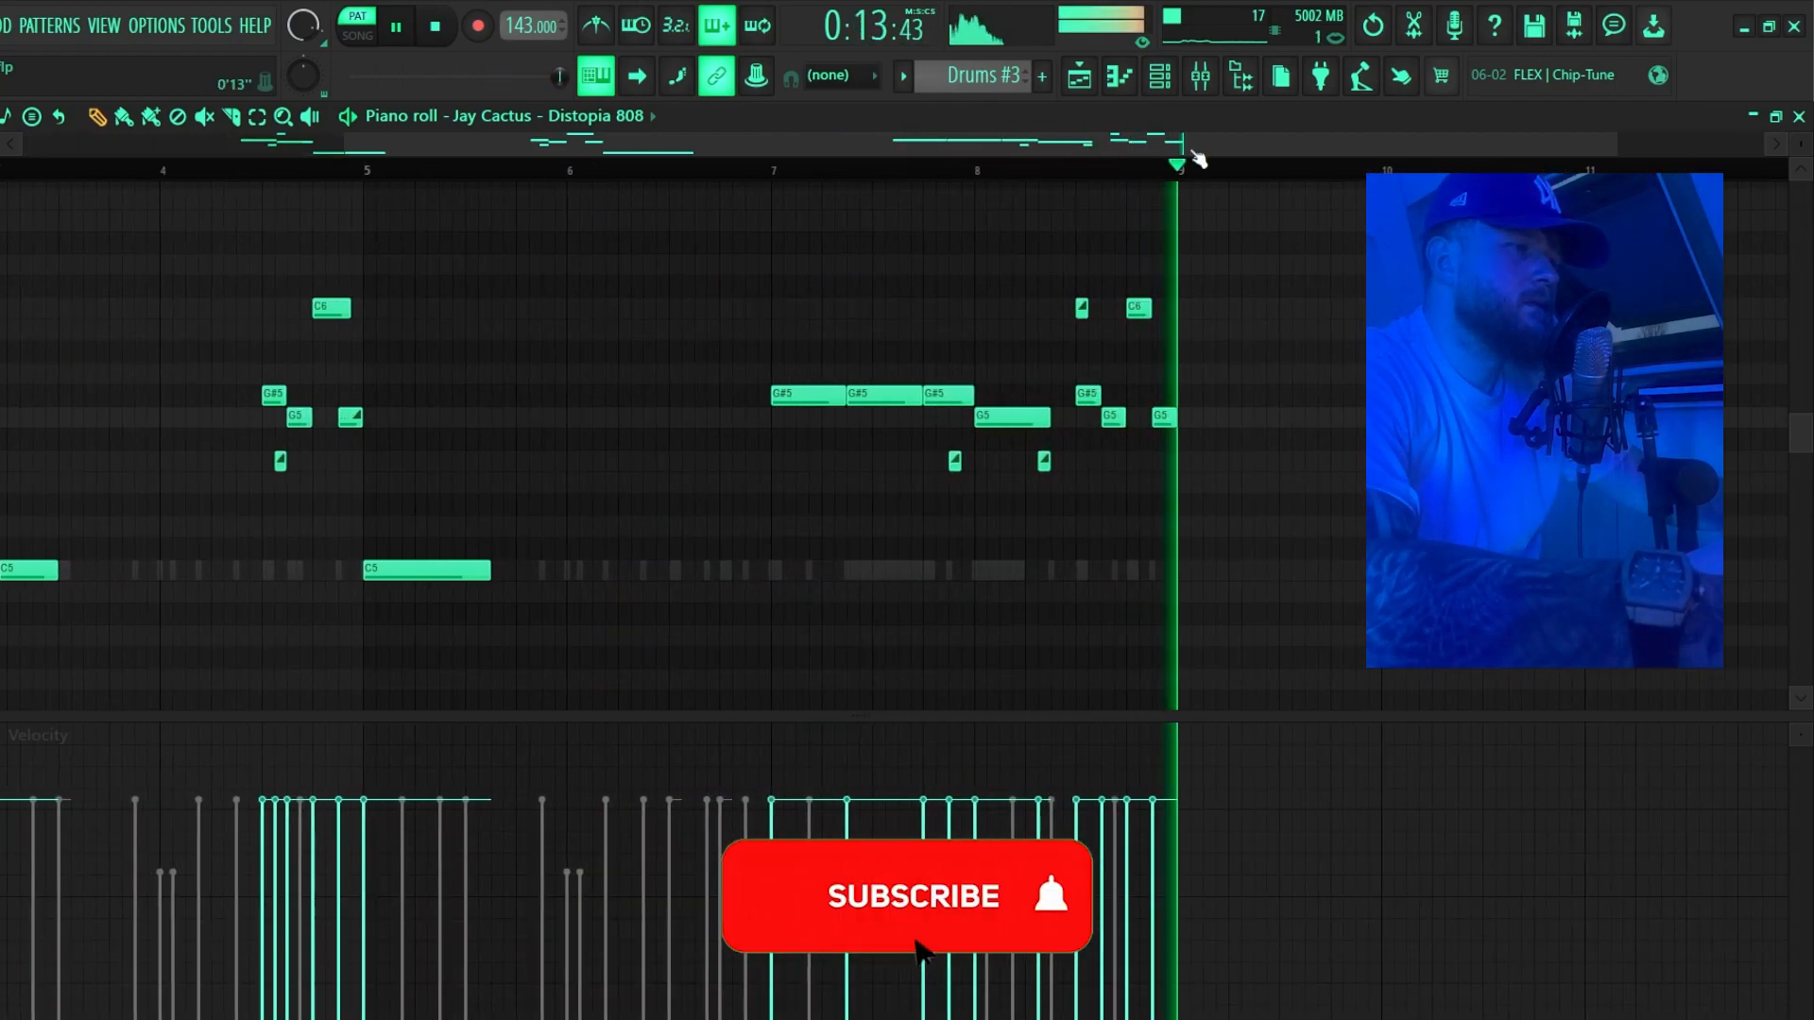
pyautogui.press('space')
# Solo Track 7 in the playlist and play the AK Perc Repeat clips from just before bar 13 to bar 15.
pyautogui.press('F5')
pyautogui.scroll(-4, 494, 538)
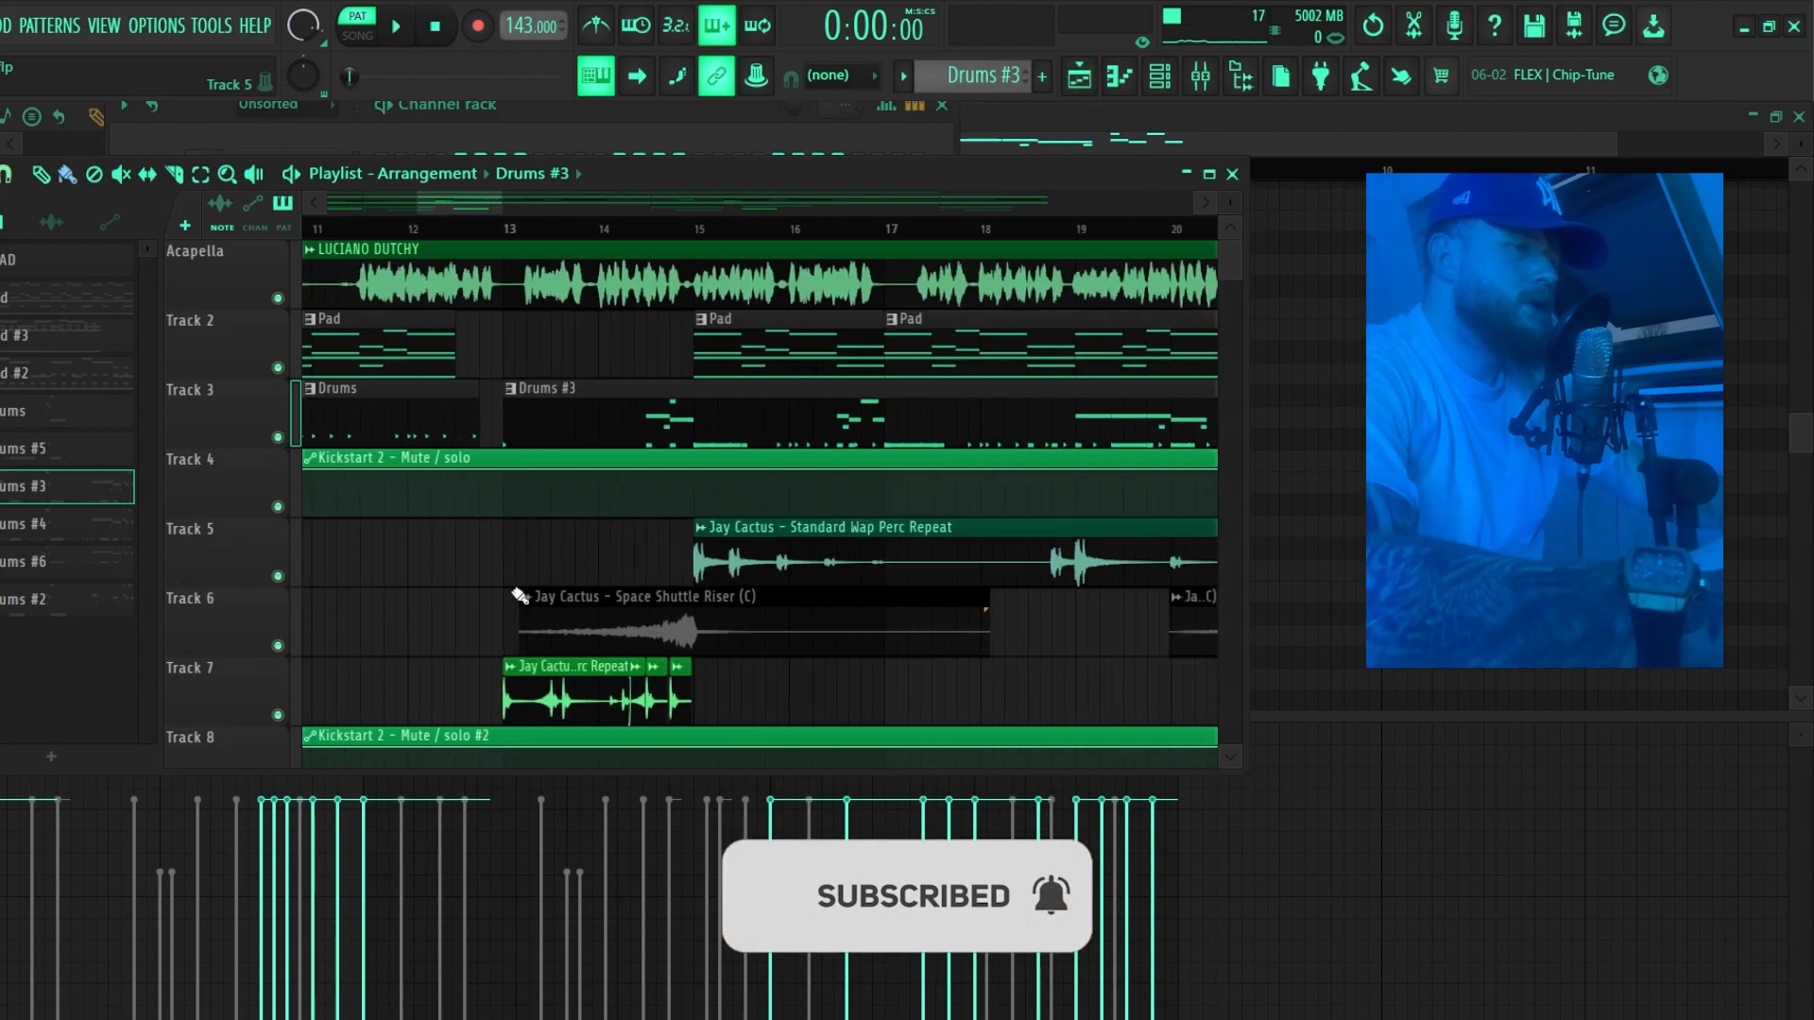
pyautogui.scroll(-1, 561, 588)
pyautogui.scroll(1, 539, 579)
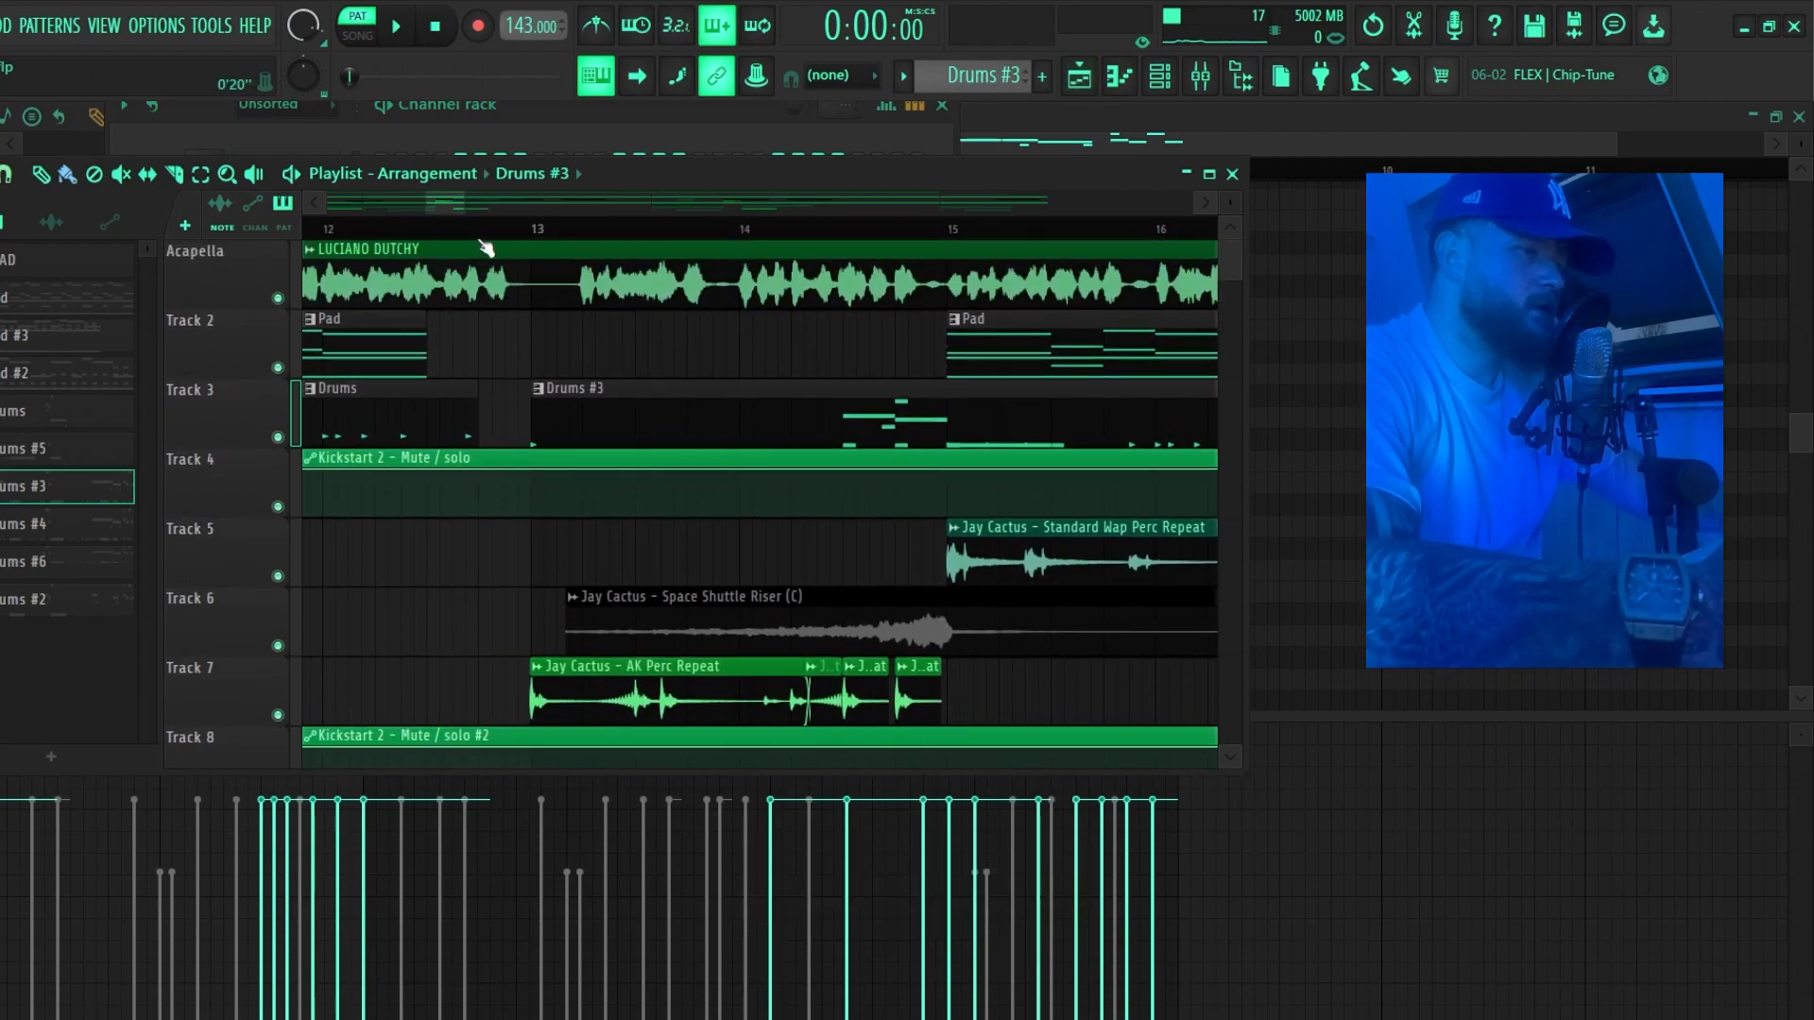
pyautogui.keyDown('ctrl'); pyautogui.click(278, 715); pyautogui.keyUp('ctrl')
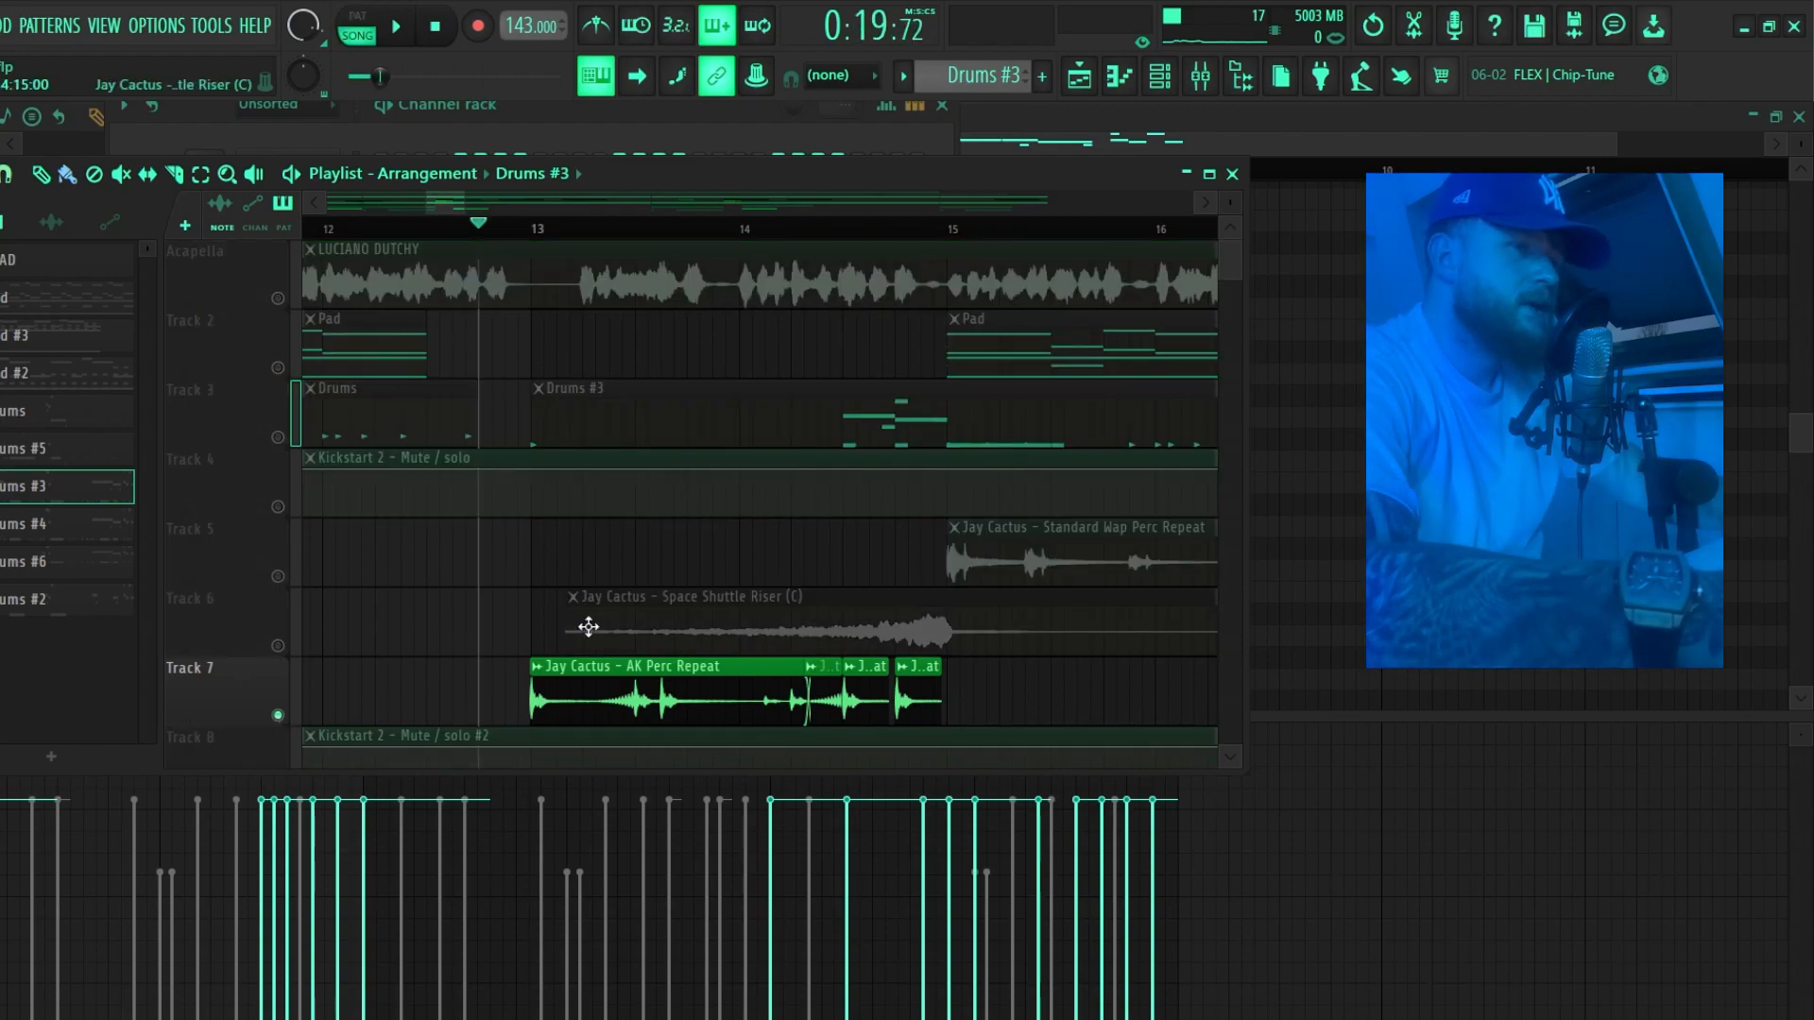
pyautogui.scroll(3, 588, 627)
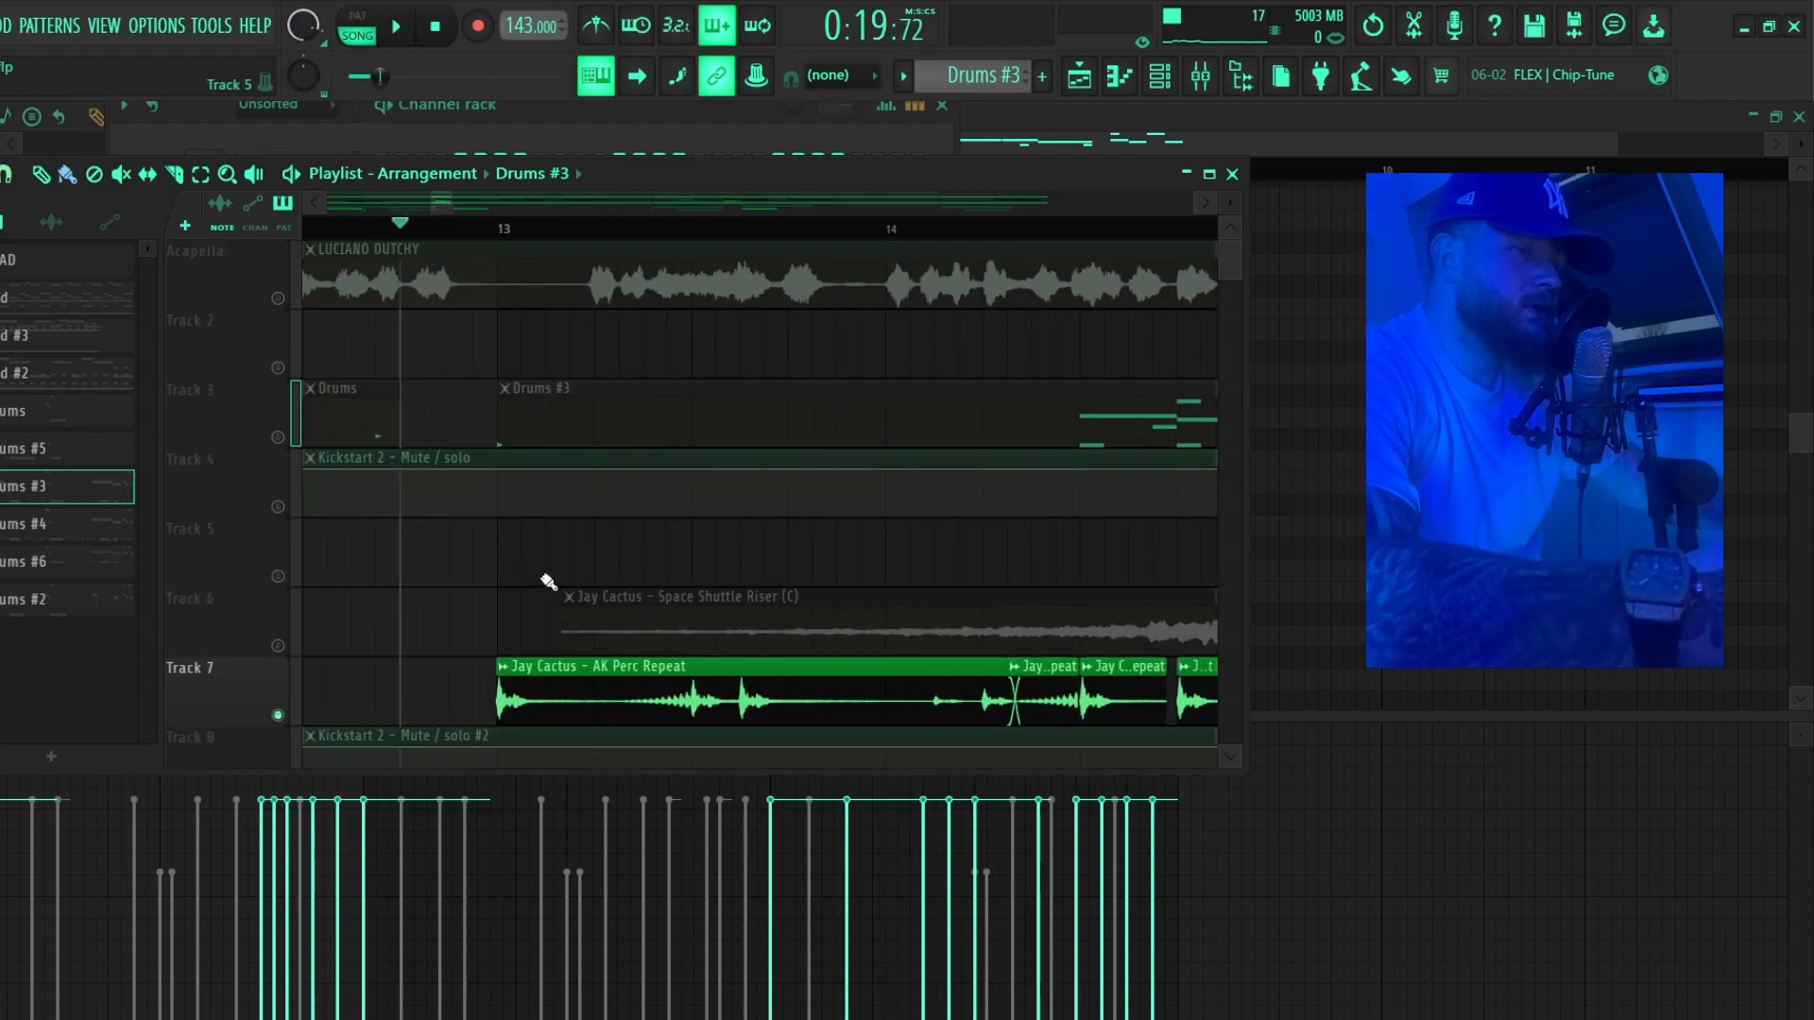
pyautogui.press('space')
pyautogui.scroll(-3, 520, 587)
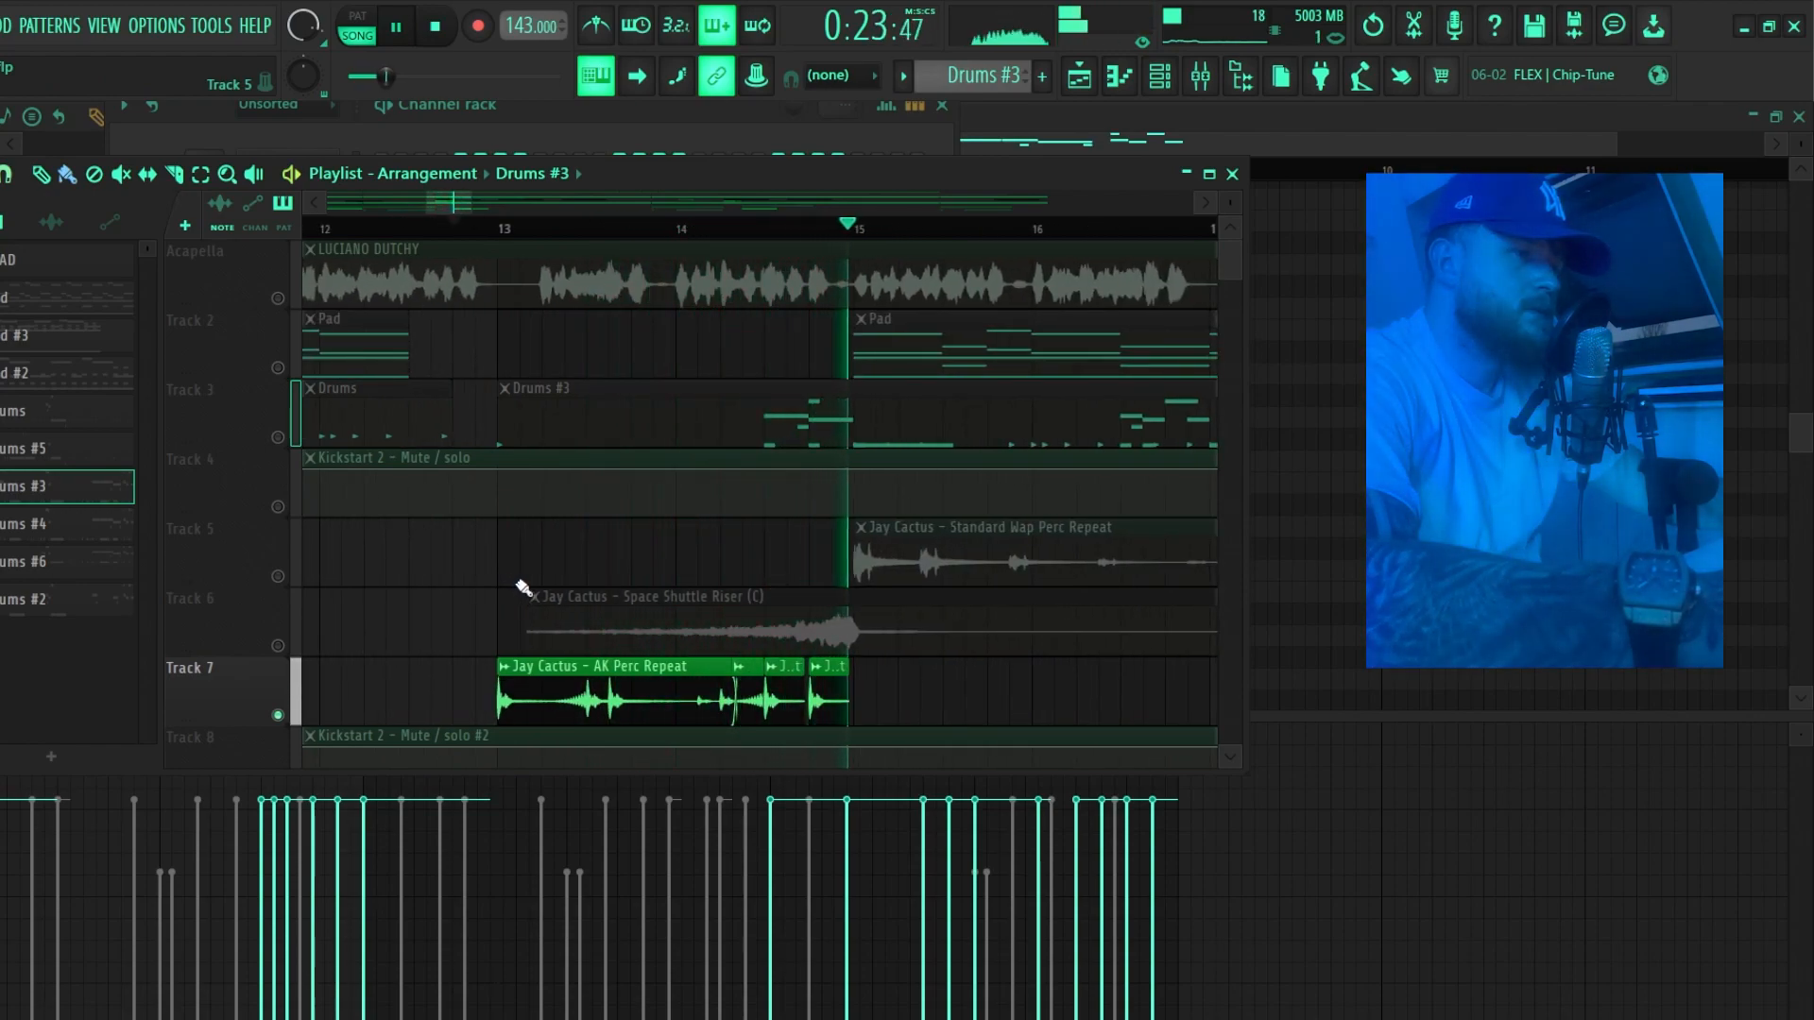
pyautogui.press('space')
# Unmute Track 6 and play its Space Shuttle Riser together with the AK Perc Repeat clips.
pyautogui.click(279, 648)
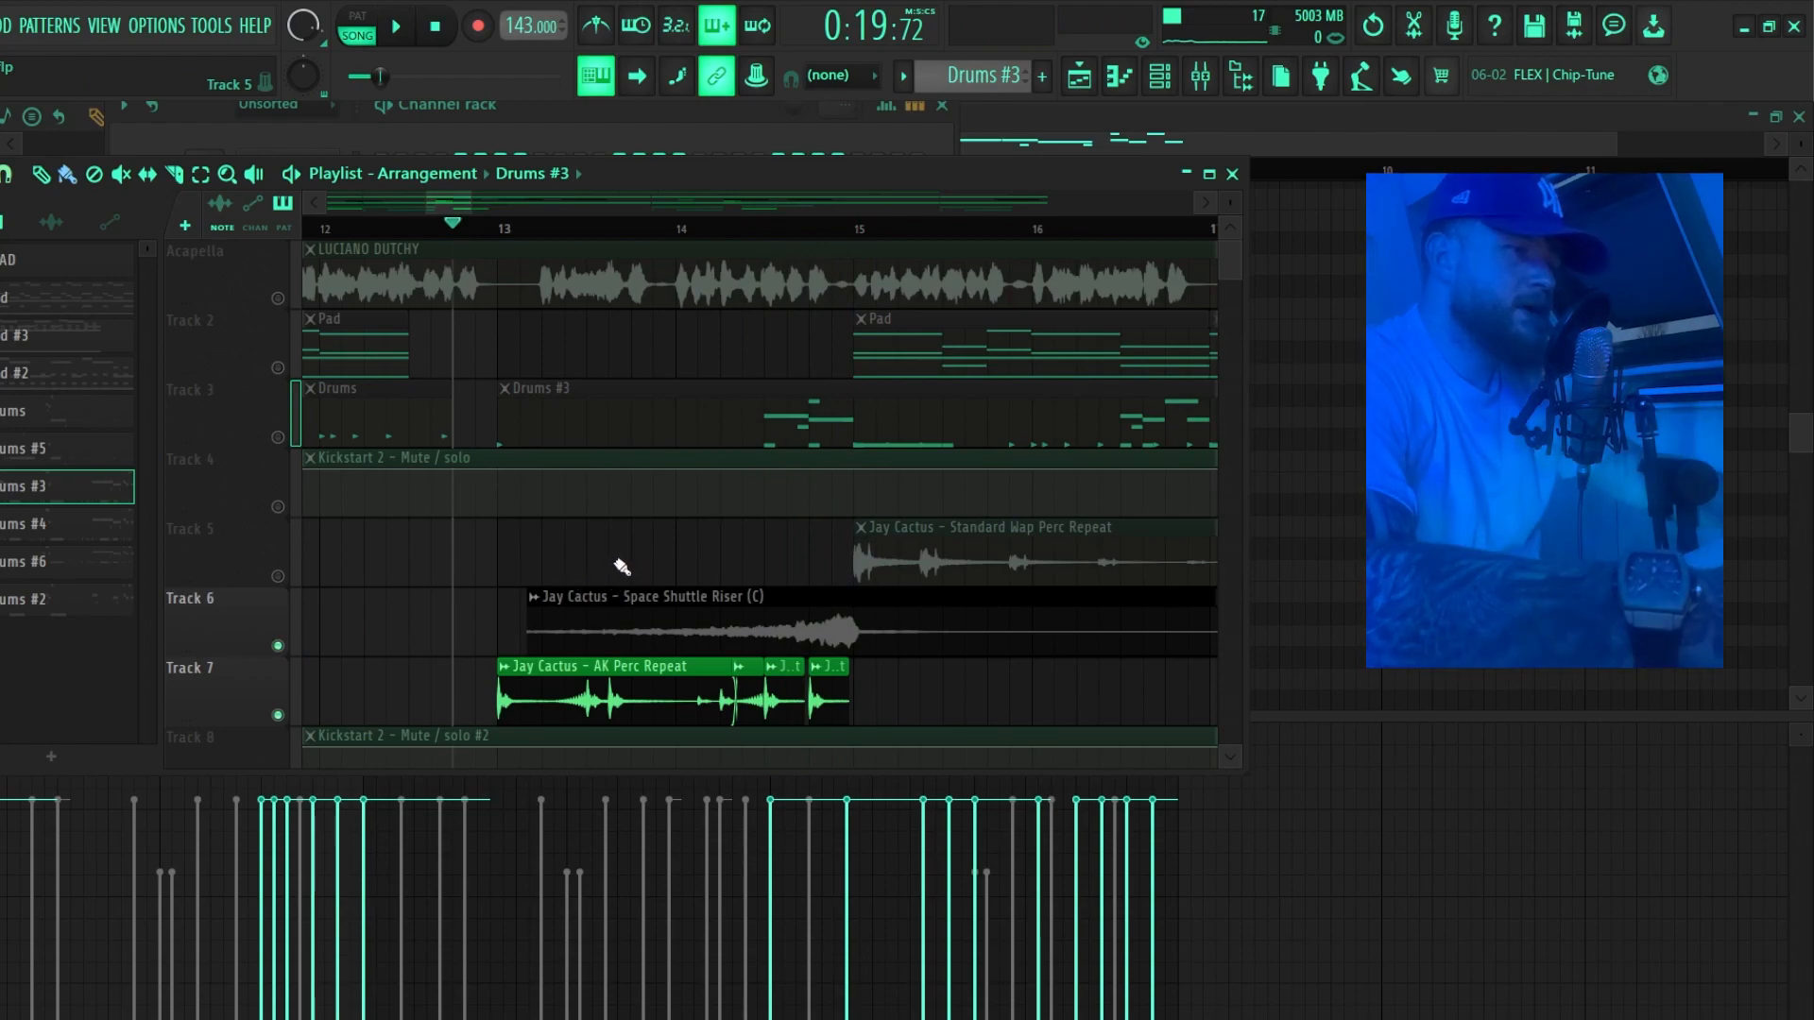
pyautogui.press('space')
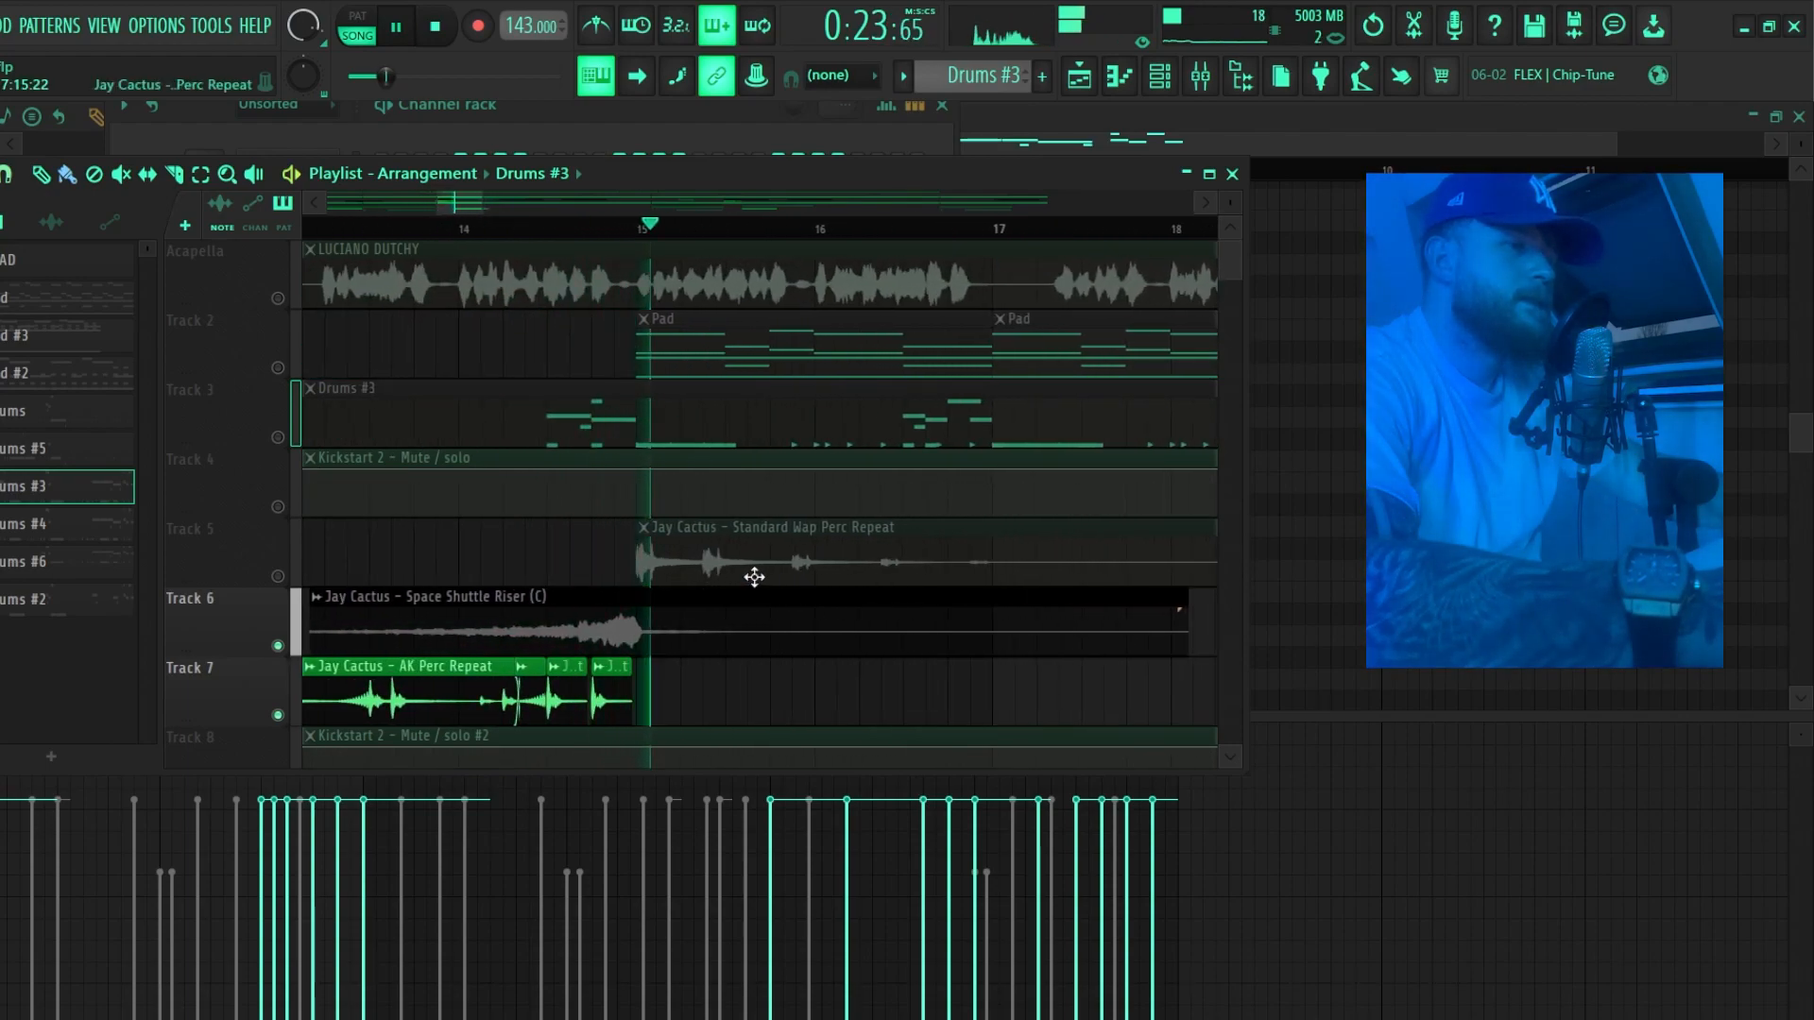
pyautogui.press('space')
# Unmute Track 5 and play the Standard Wap Perc Repeat with the riser and AK percs, starting between bars 13 and 14.
pyautogui.click(278, 576)
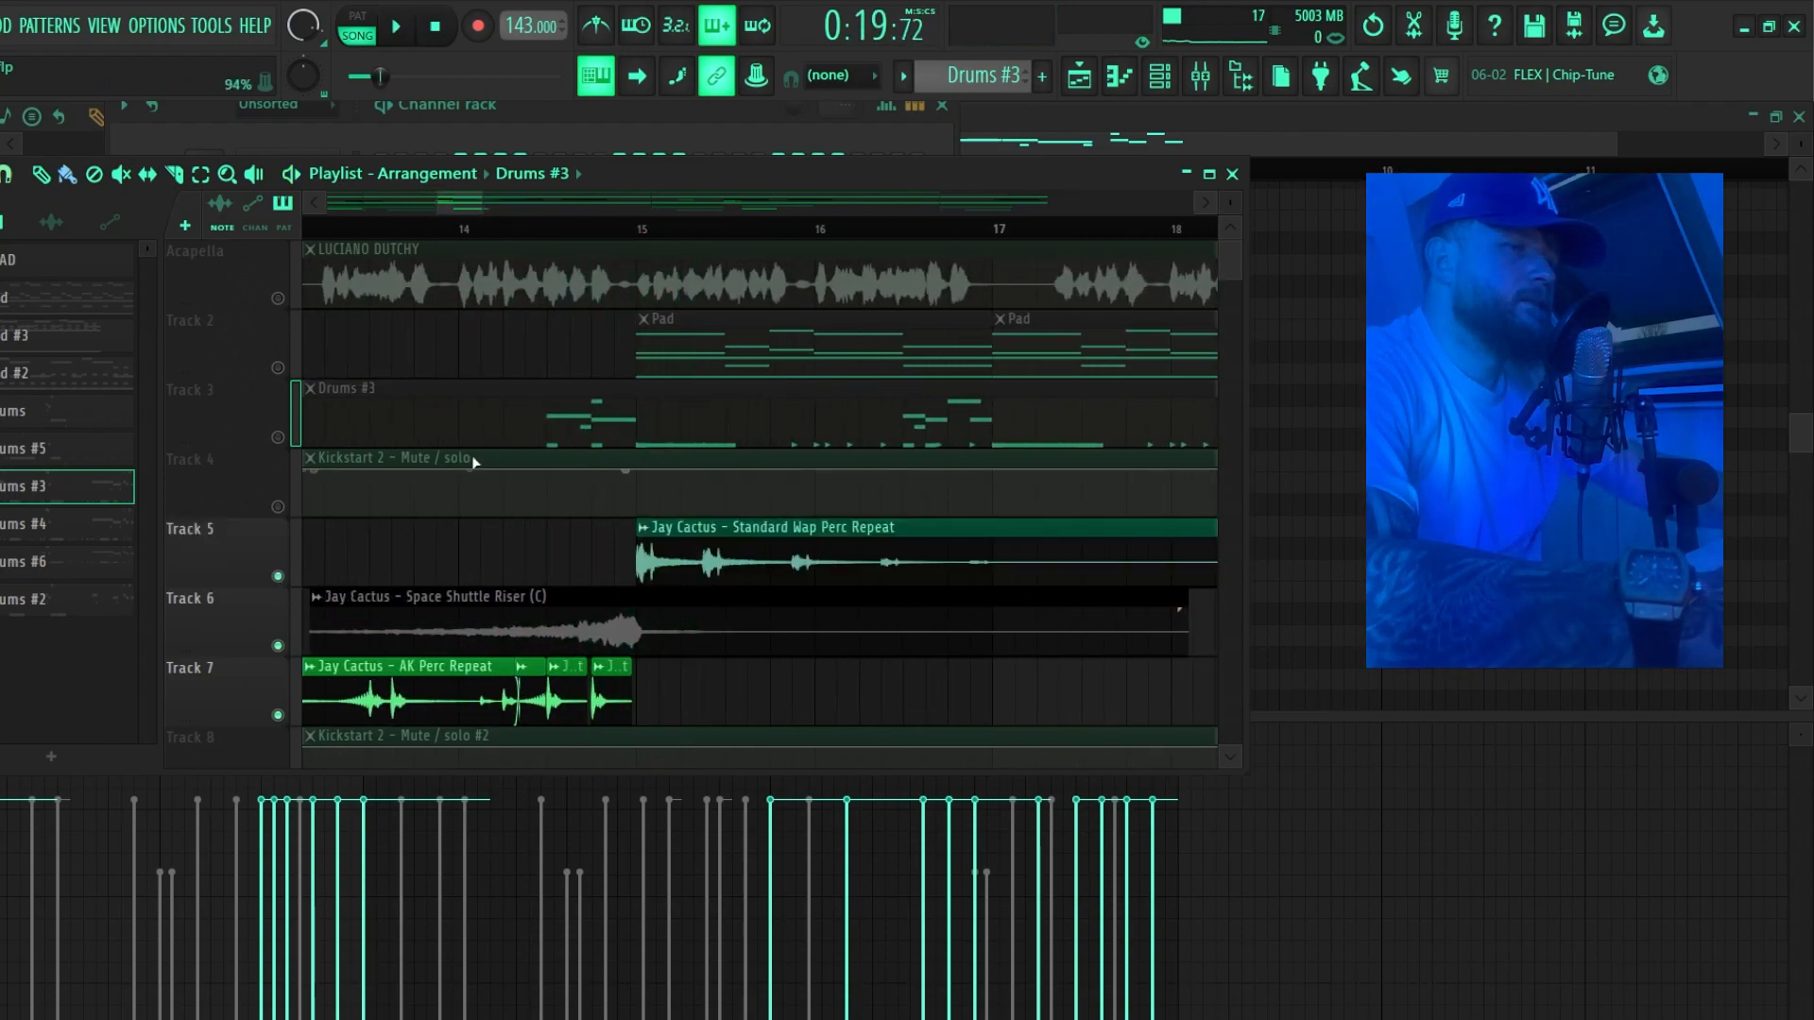
pyautogui.click(620, 236)
pyautogui.scroll(2, 642, 495)
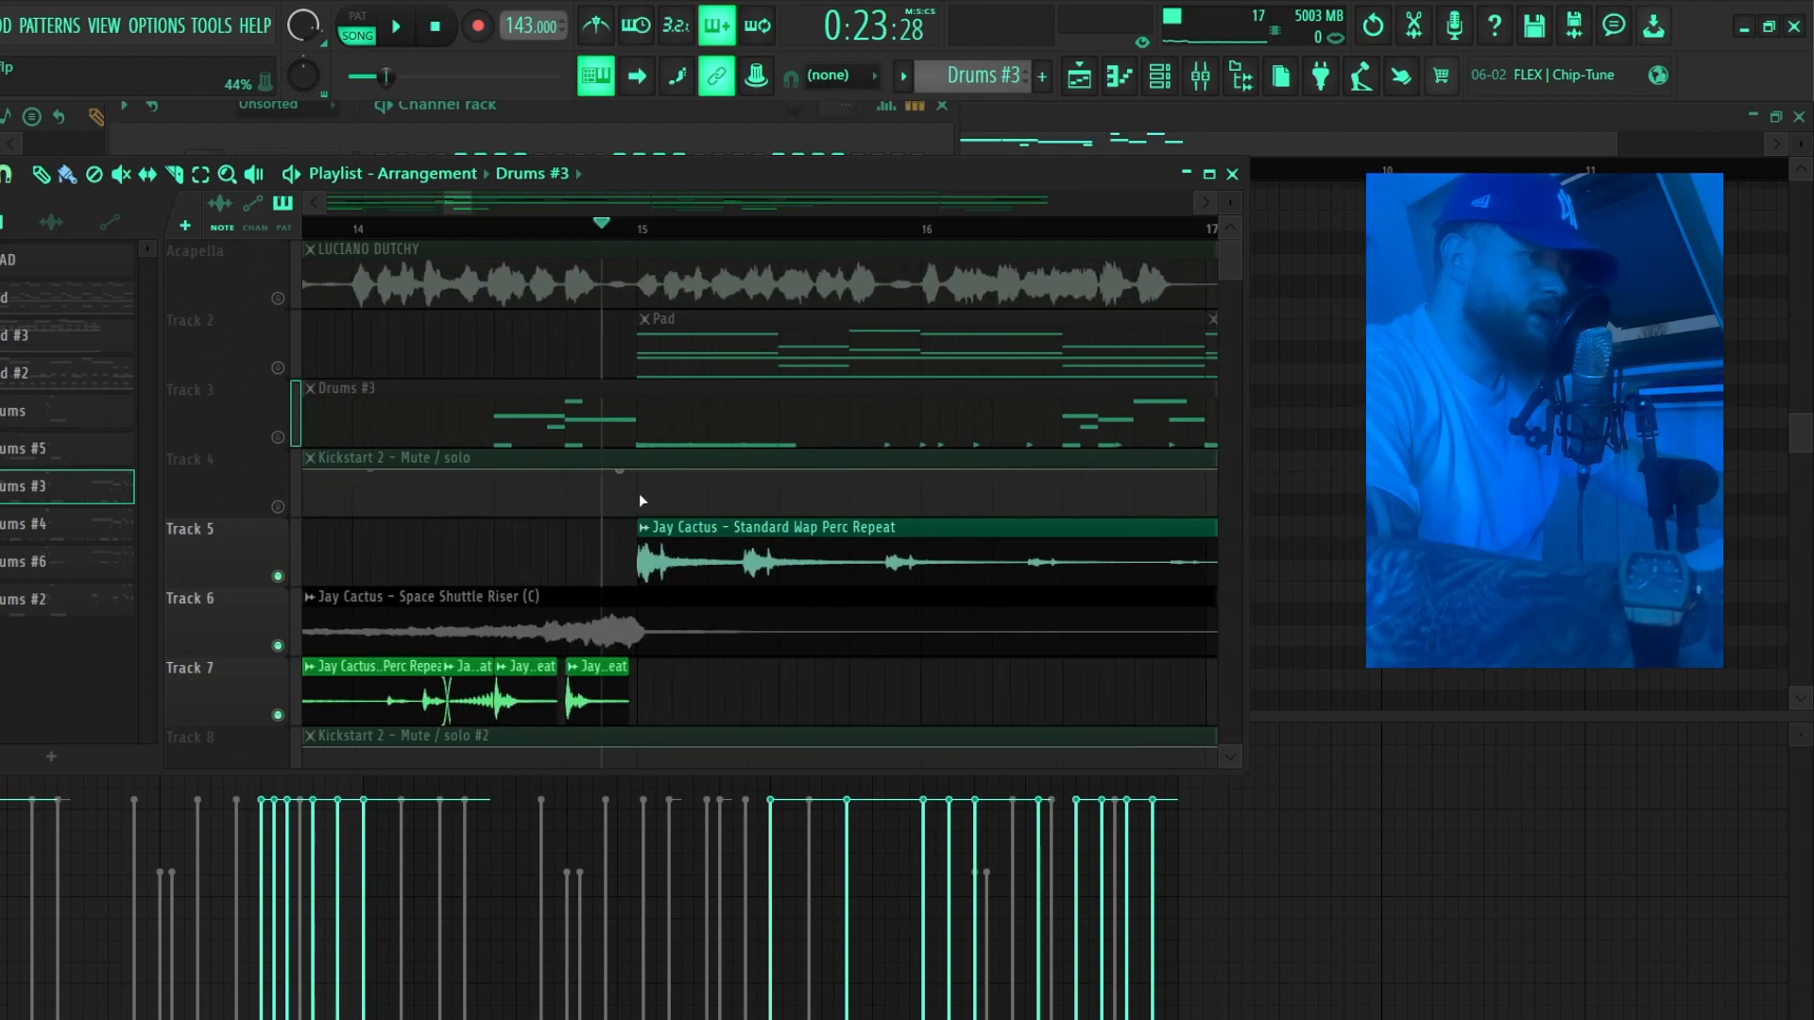
pyautogui.scroll(-3, 654, 465)
pyautogui.click(454, 233)
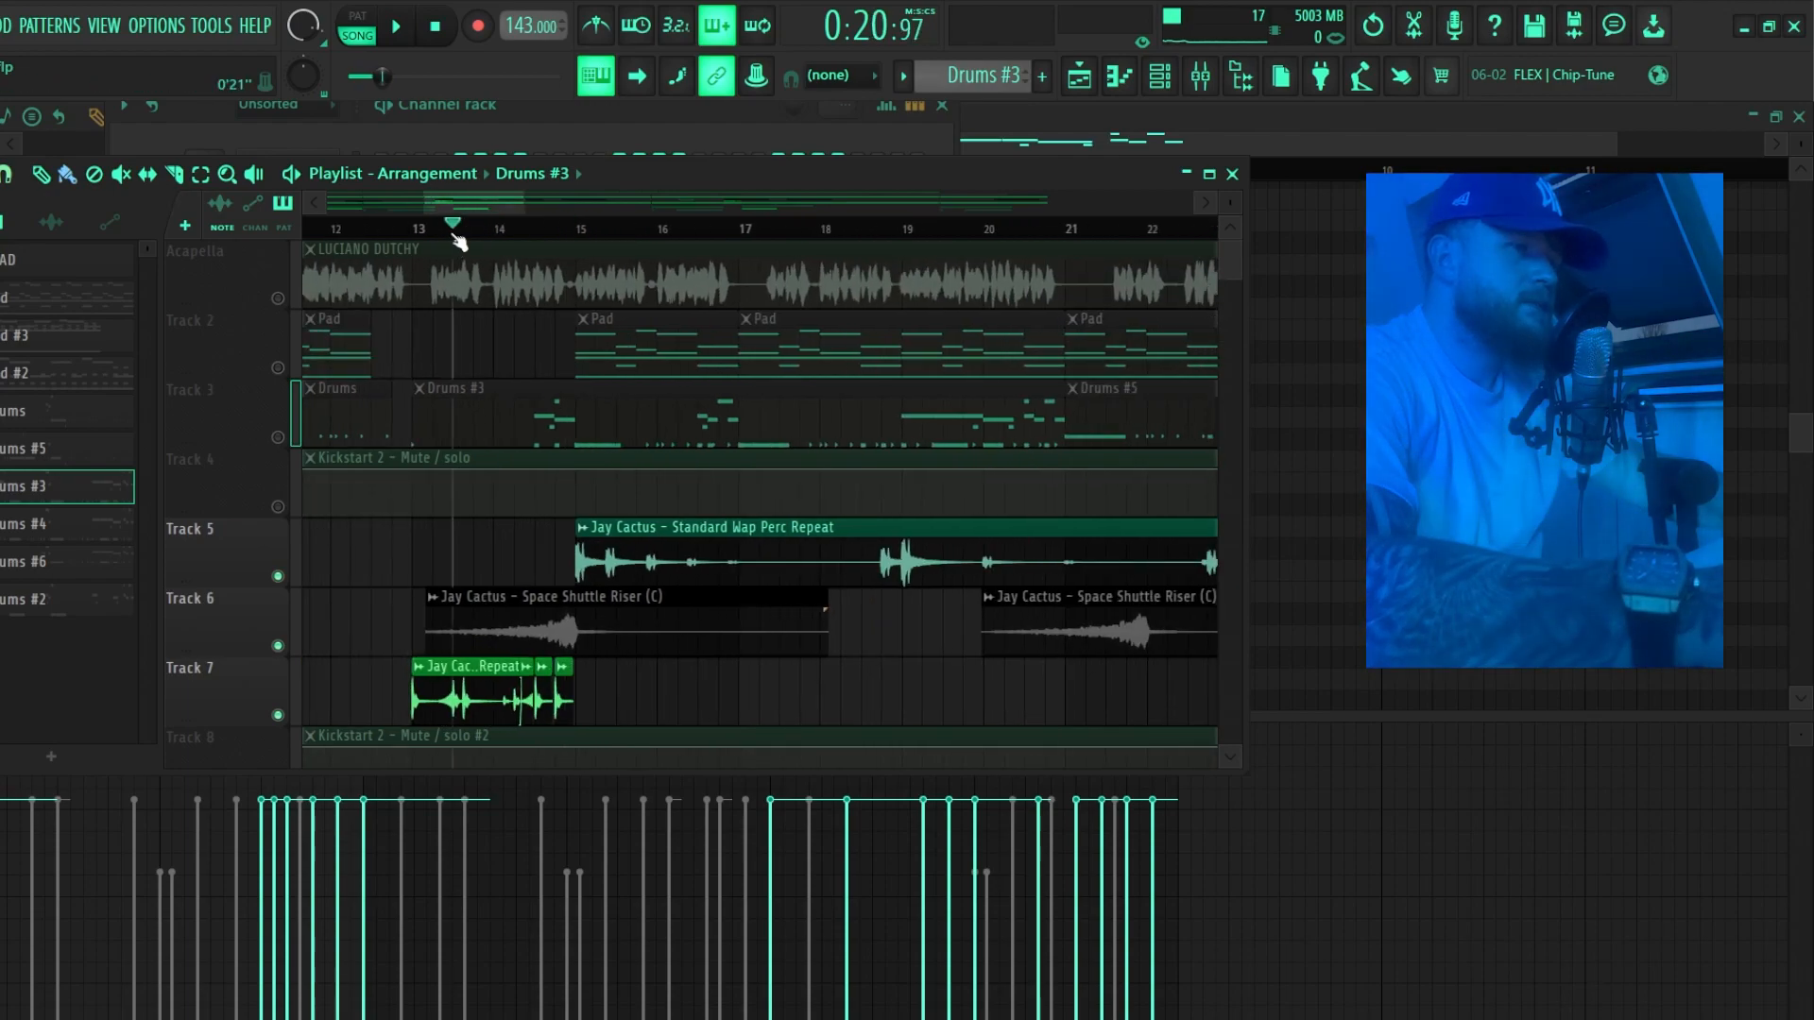
pyautogui.press('space')
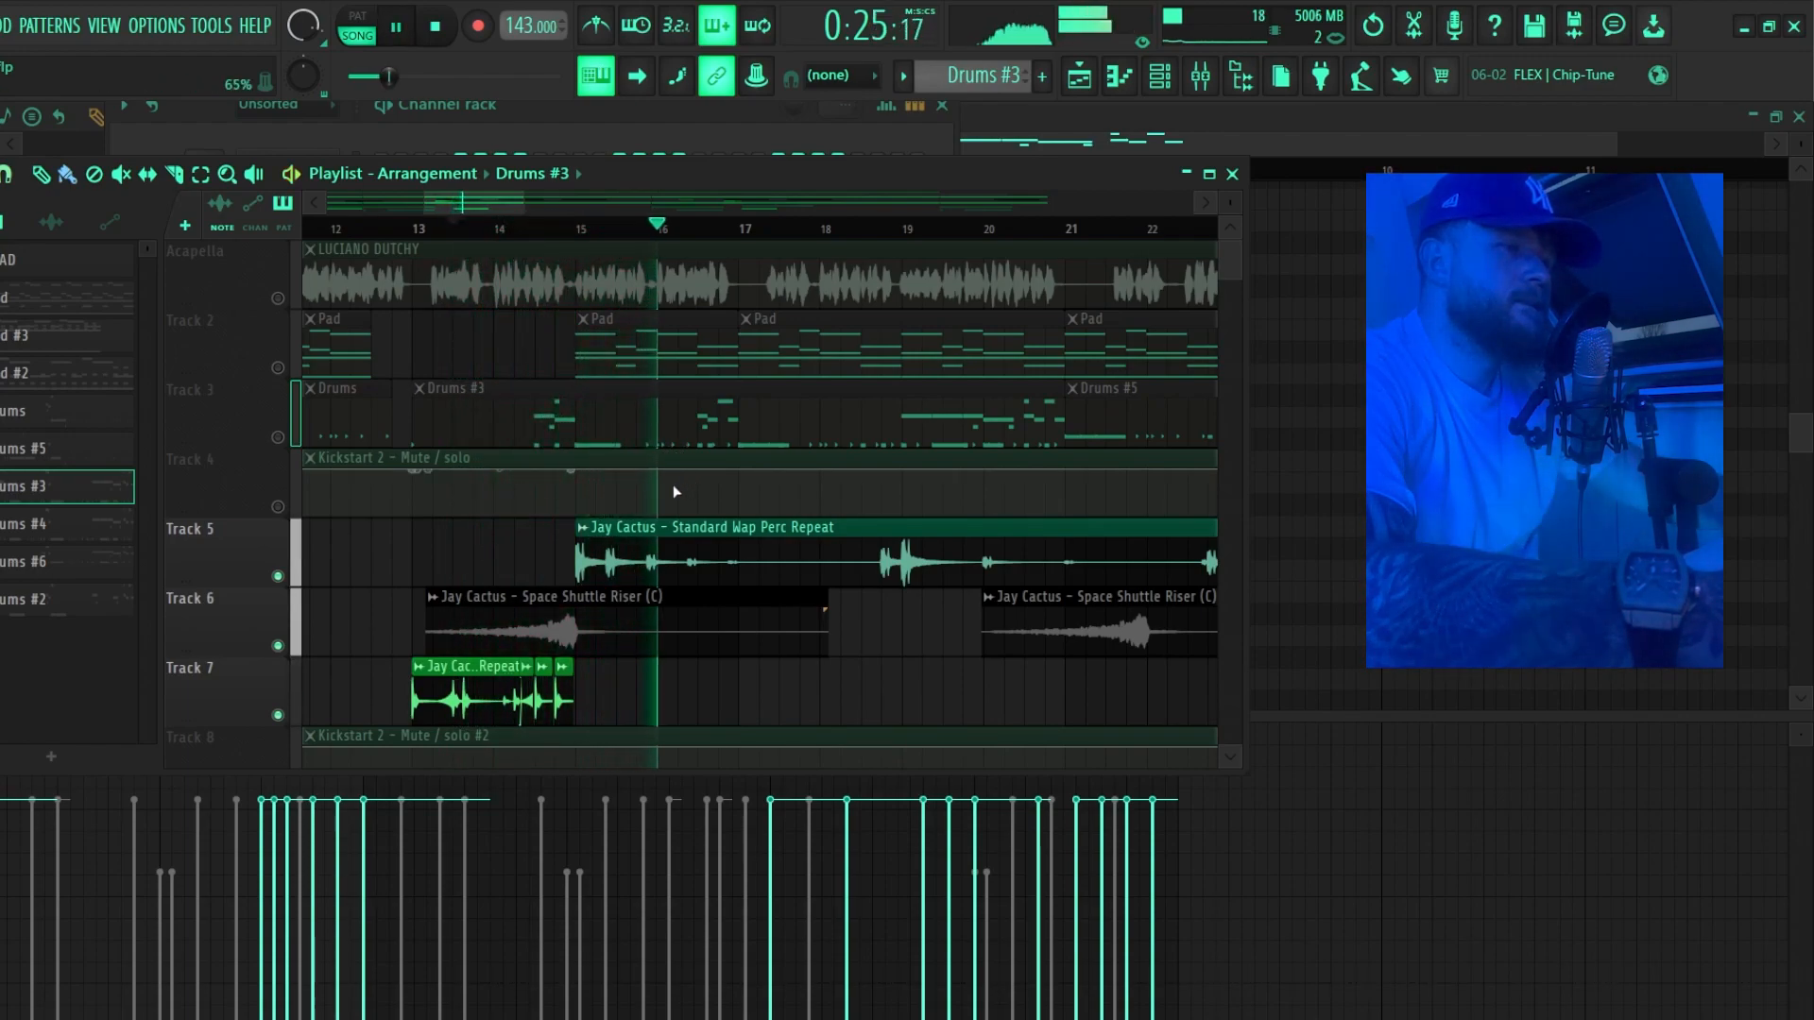
pyautogui.scroll(-2, 624, 494)
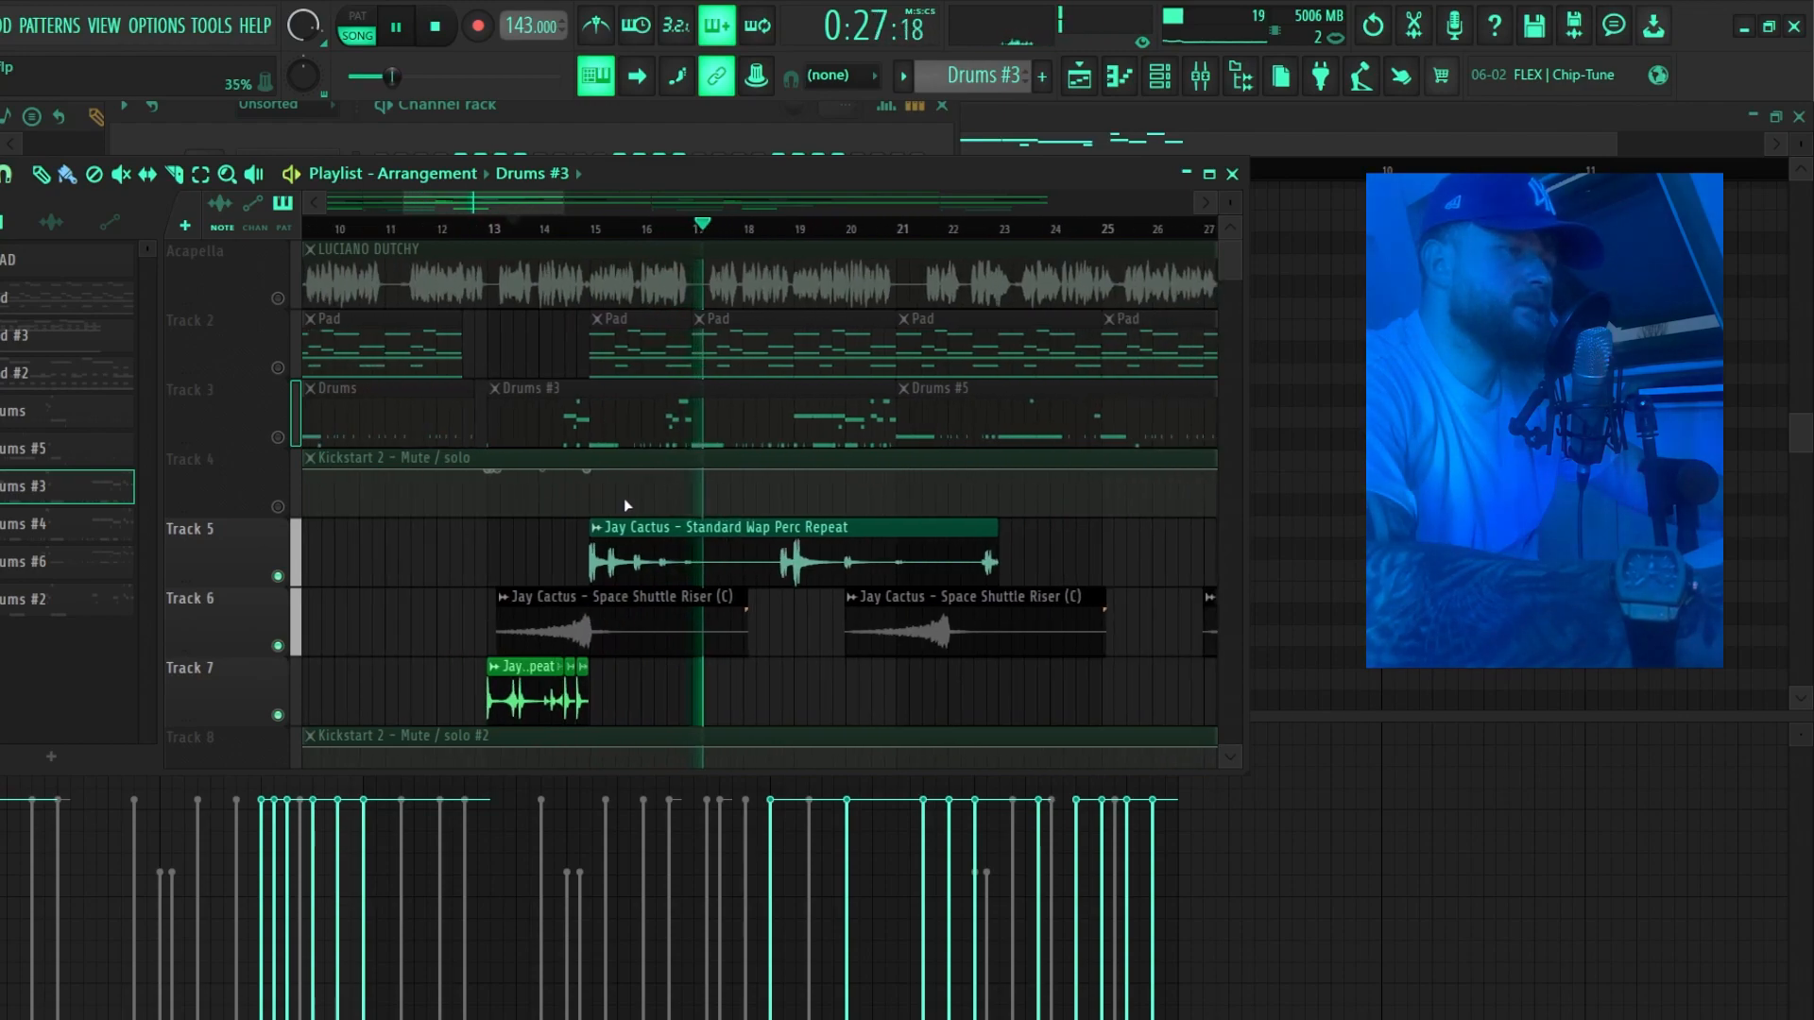
pyautogui.press('space')
# Unmute Track 3 and play the Drums #3 section with the percs and riser from just before bar 13.
pyautogui.click(278, 438)
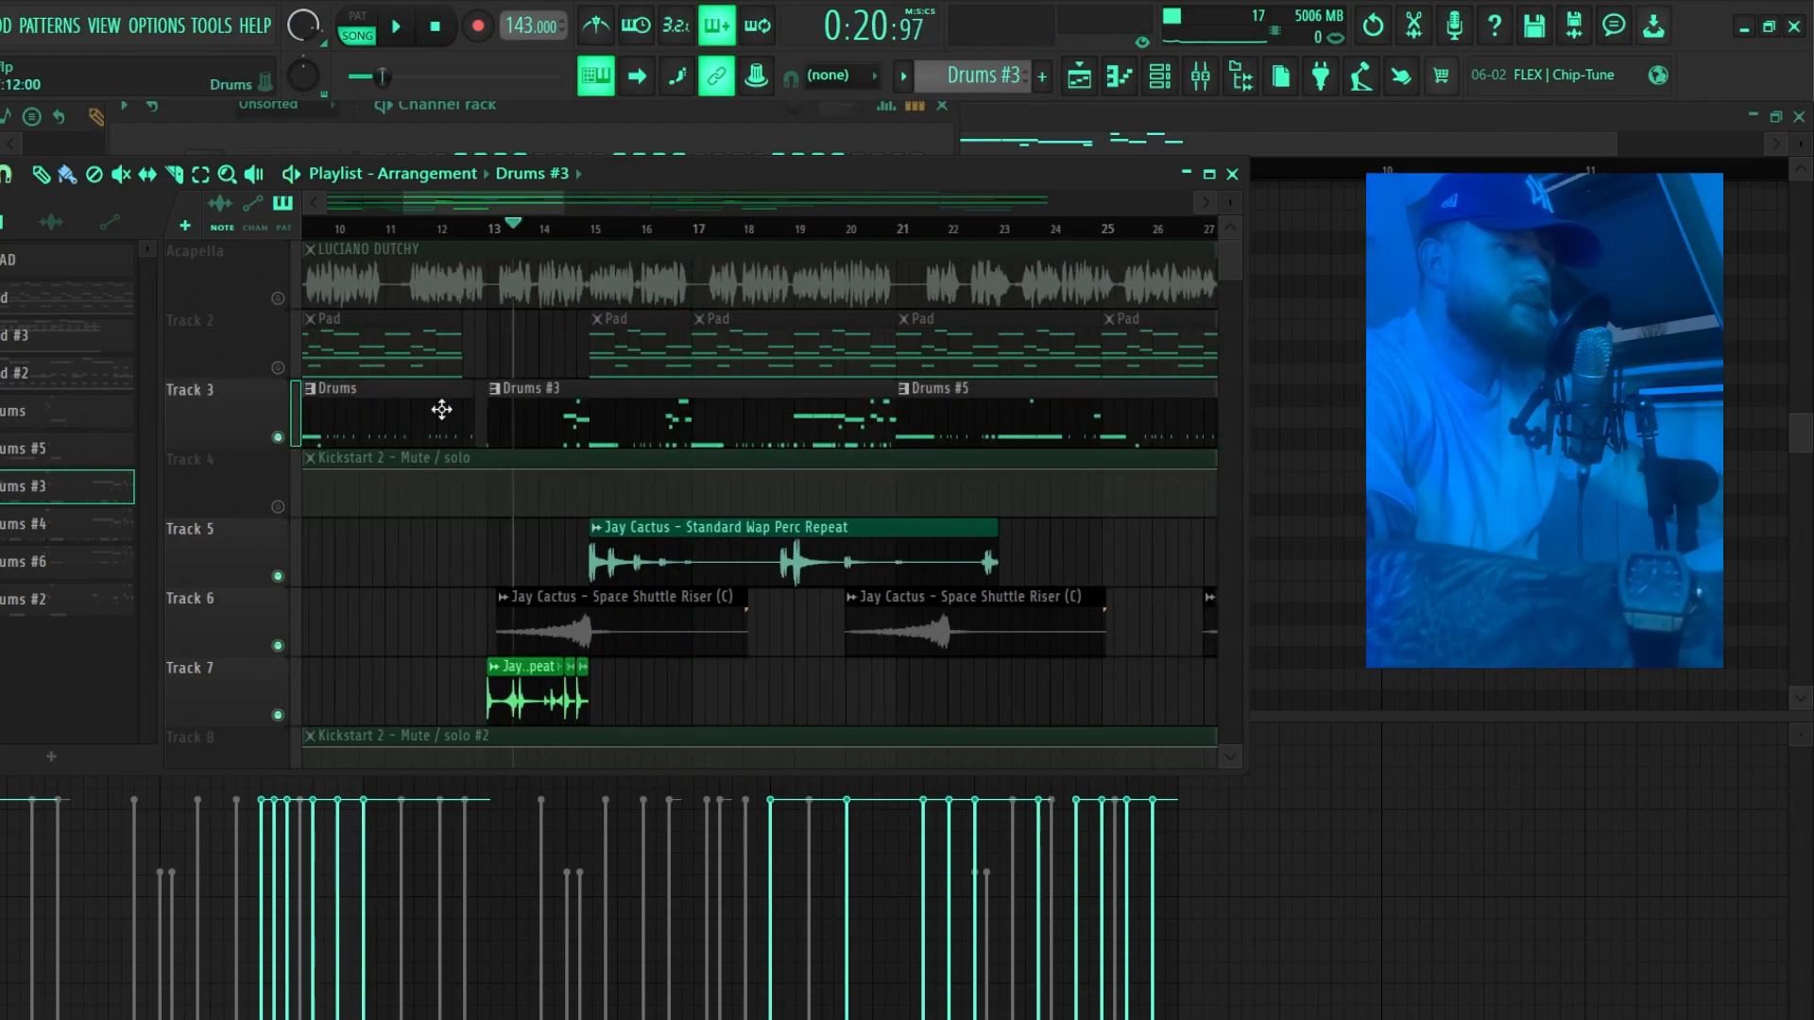
pyautogui.scroll(2, 453, 284)
pyautogui.click(545, 229)
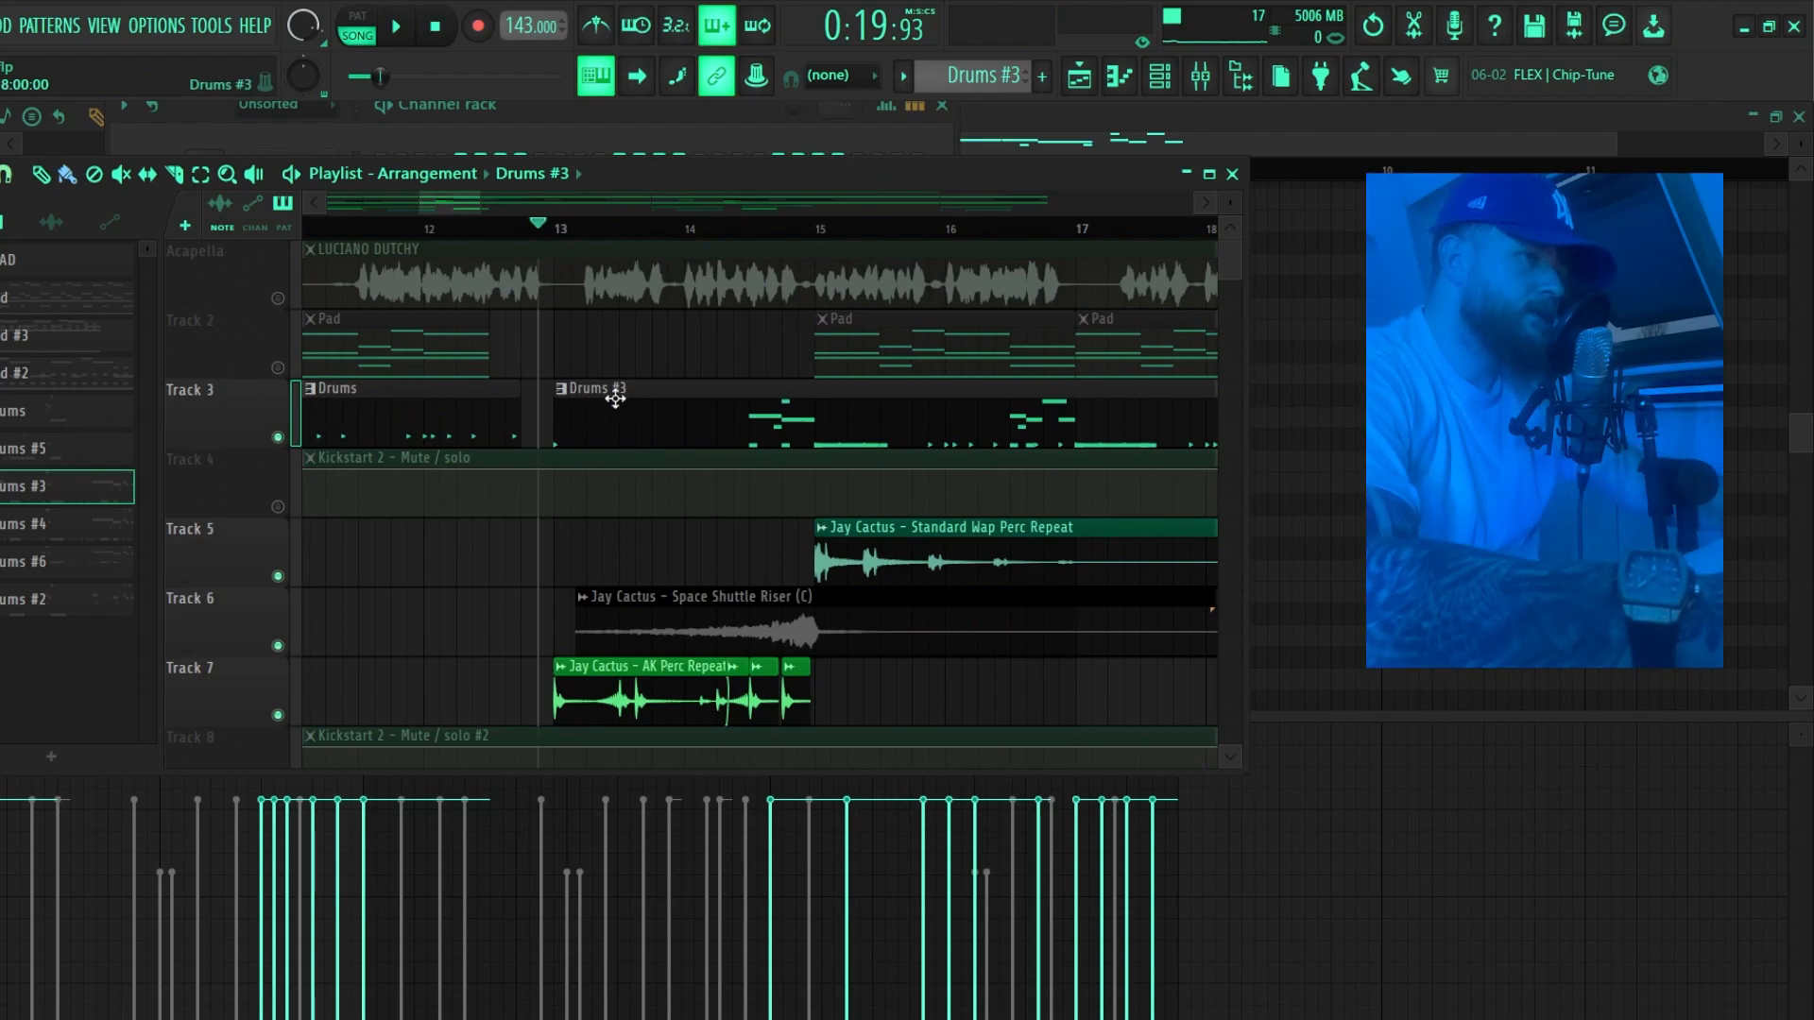
pyautogui.press('space')
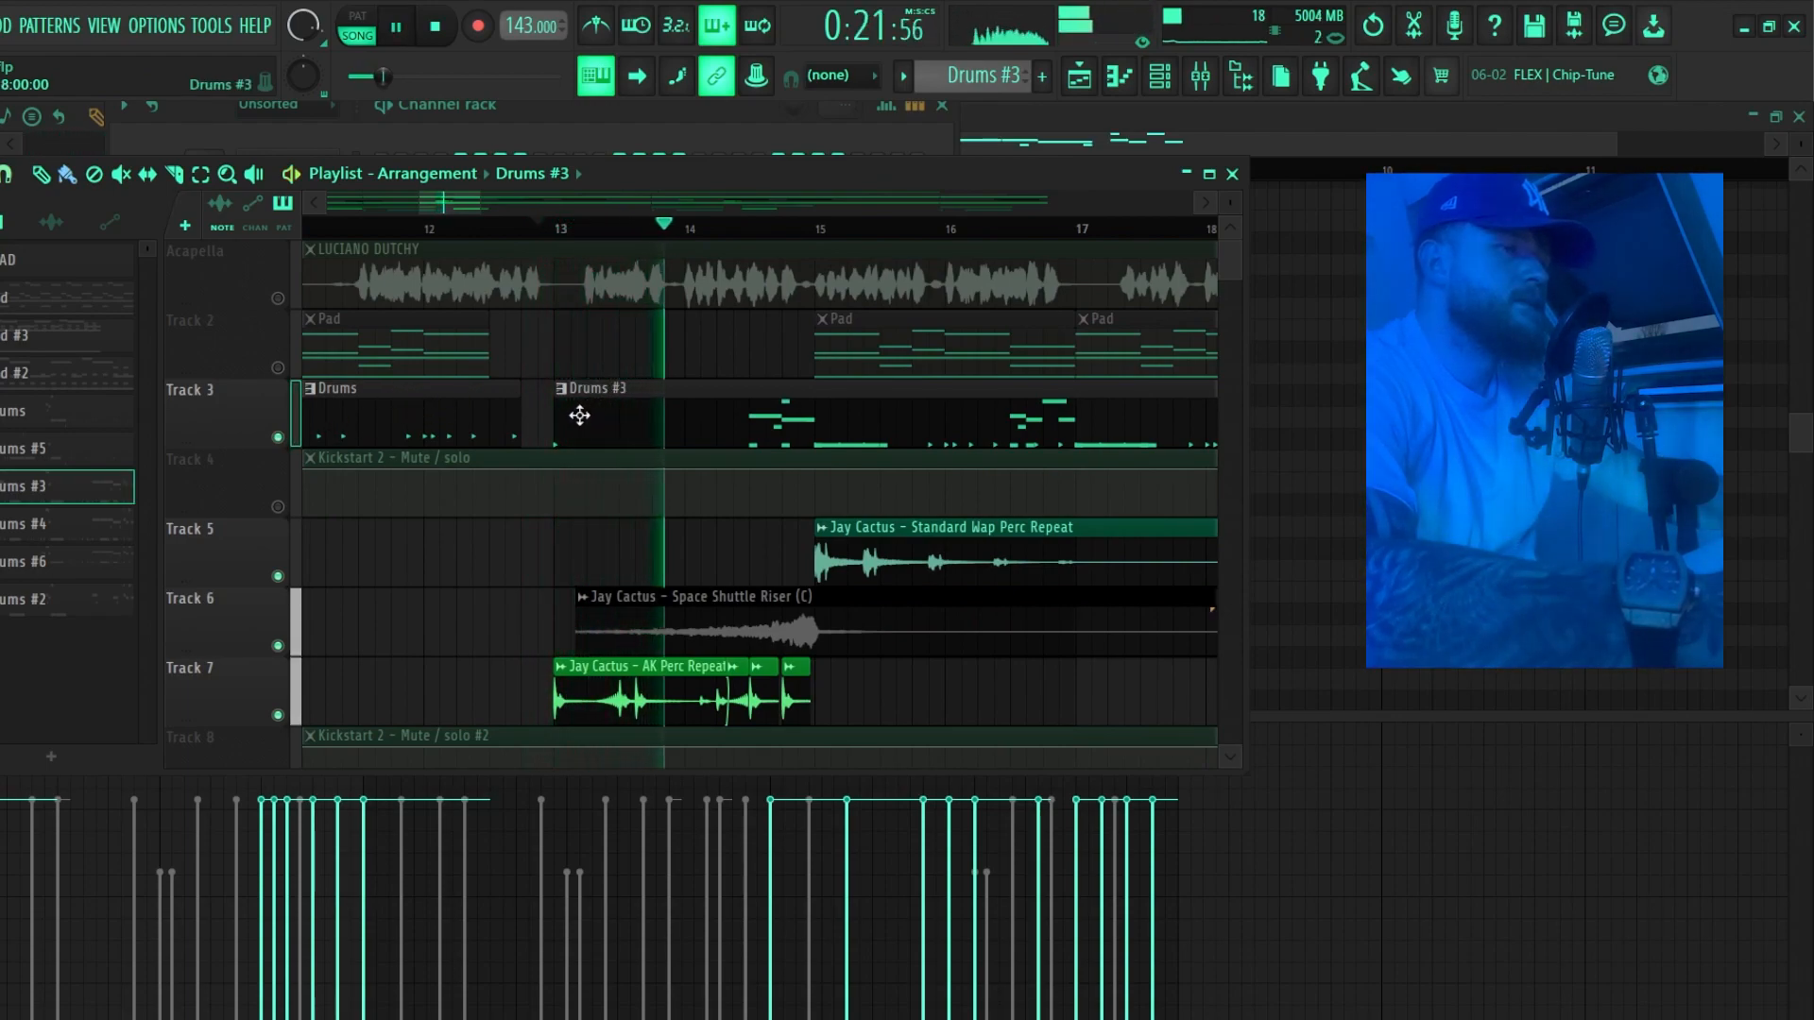
pyautogui.scroll(-2, 576, 421)
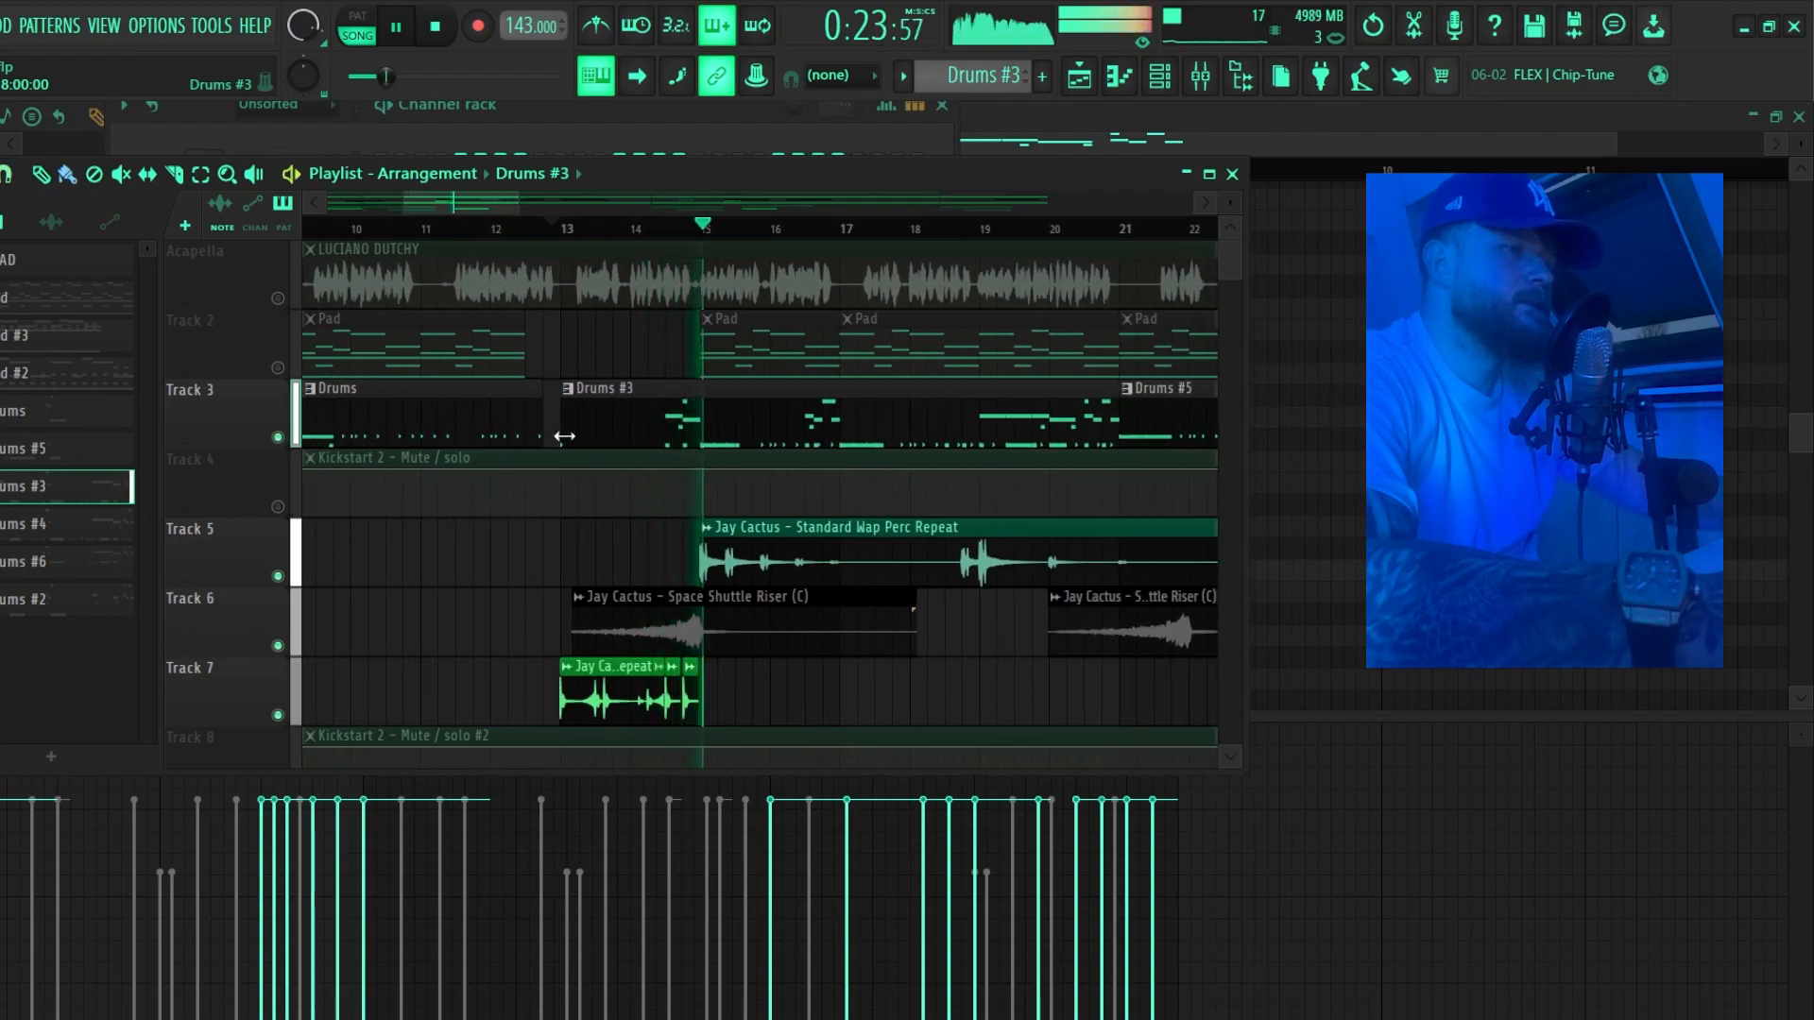
# Play the Drums #3 section with the percs and riser on through bar 22 in the playlist and stop playback.
pyautogui.scroll(-1, 567, 440)
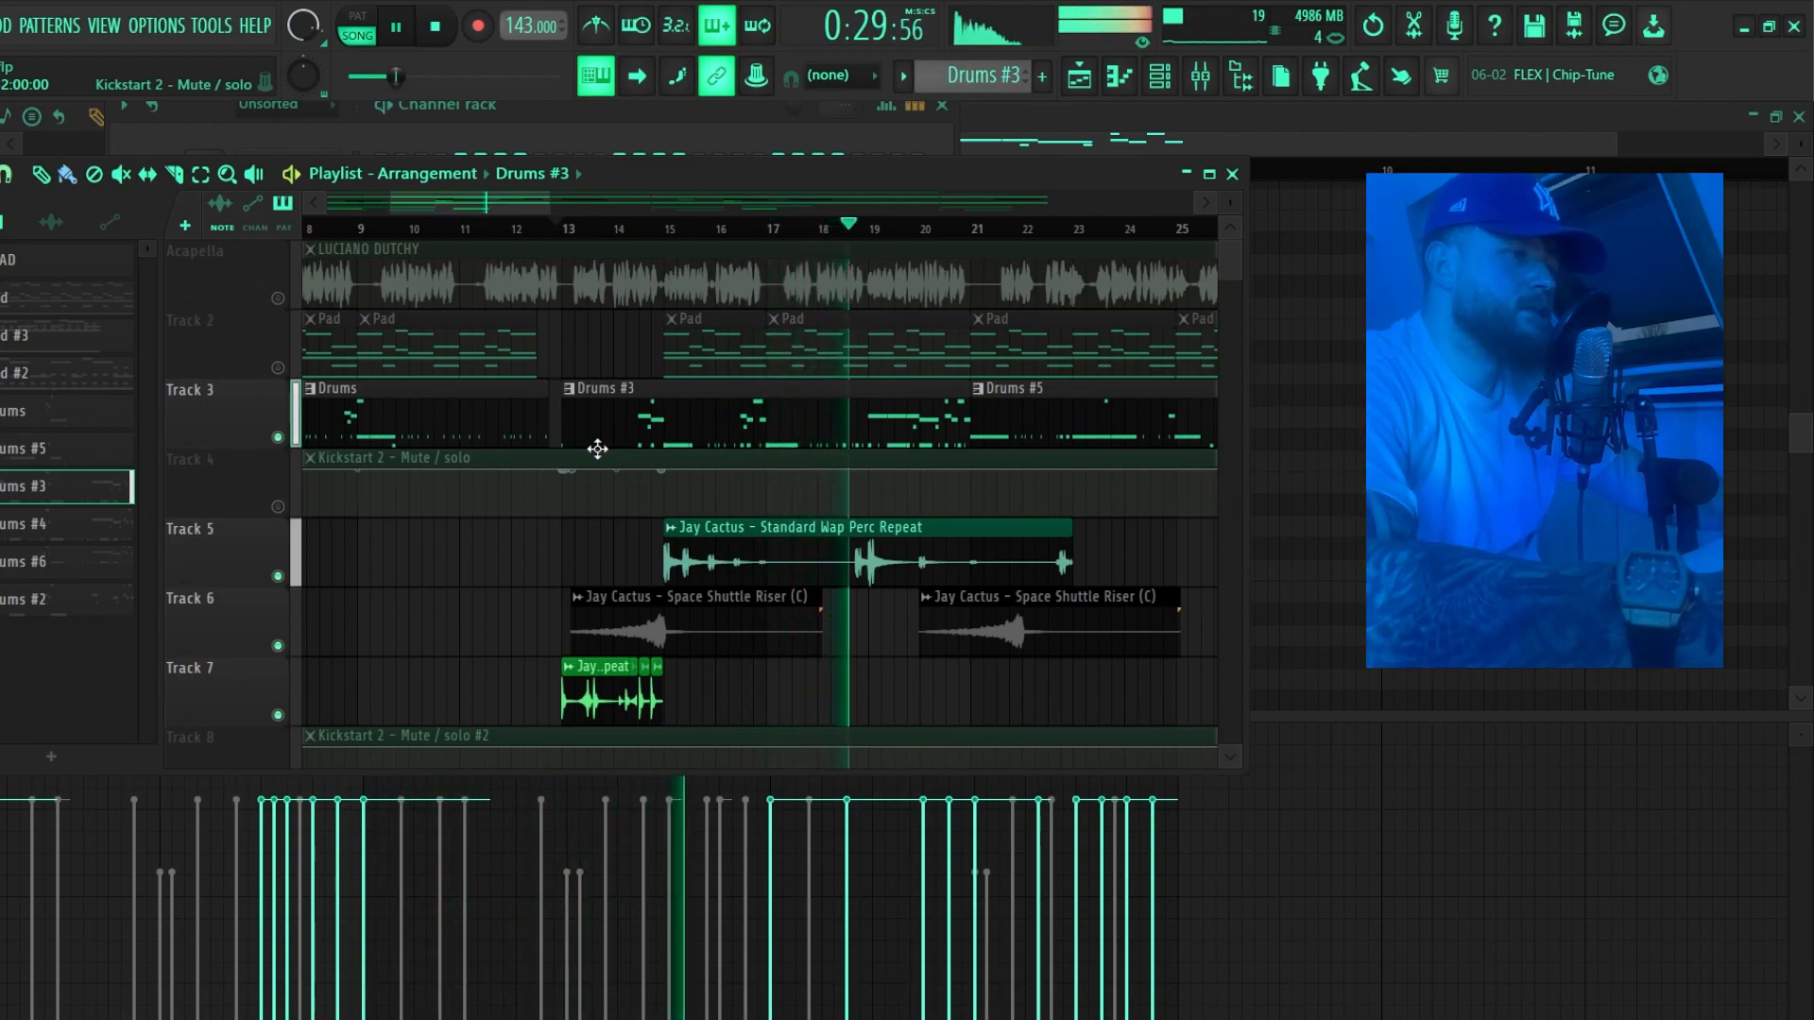
pyautogui.scroll(-1, 597, 452)
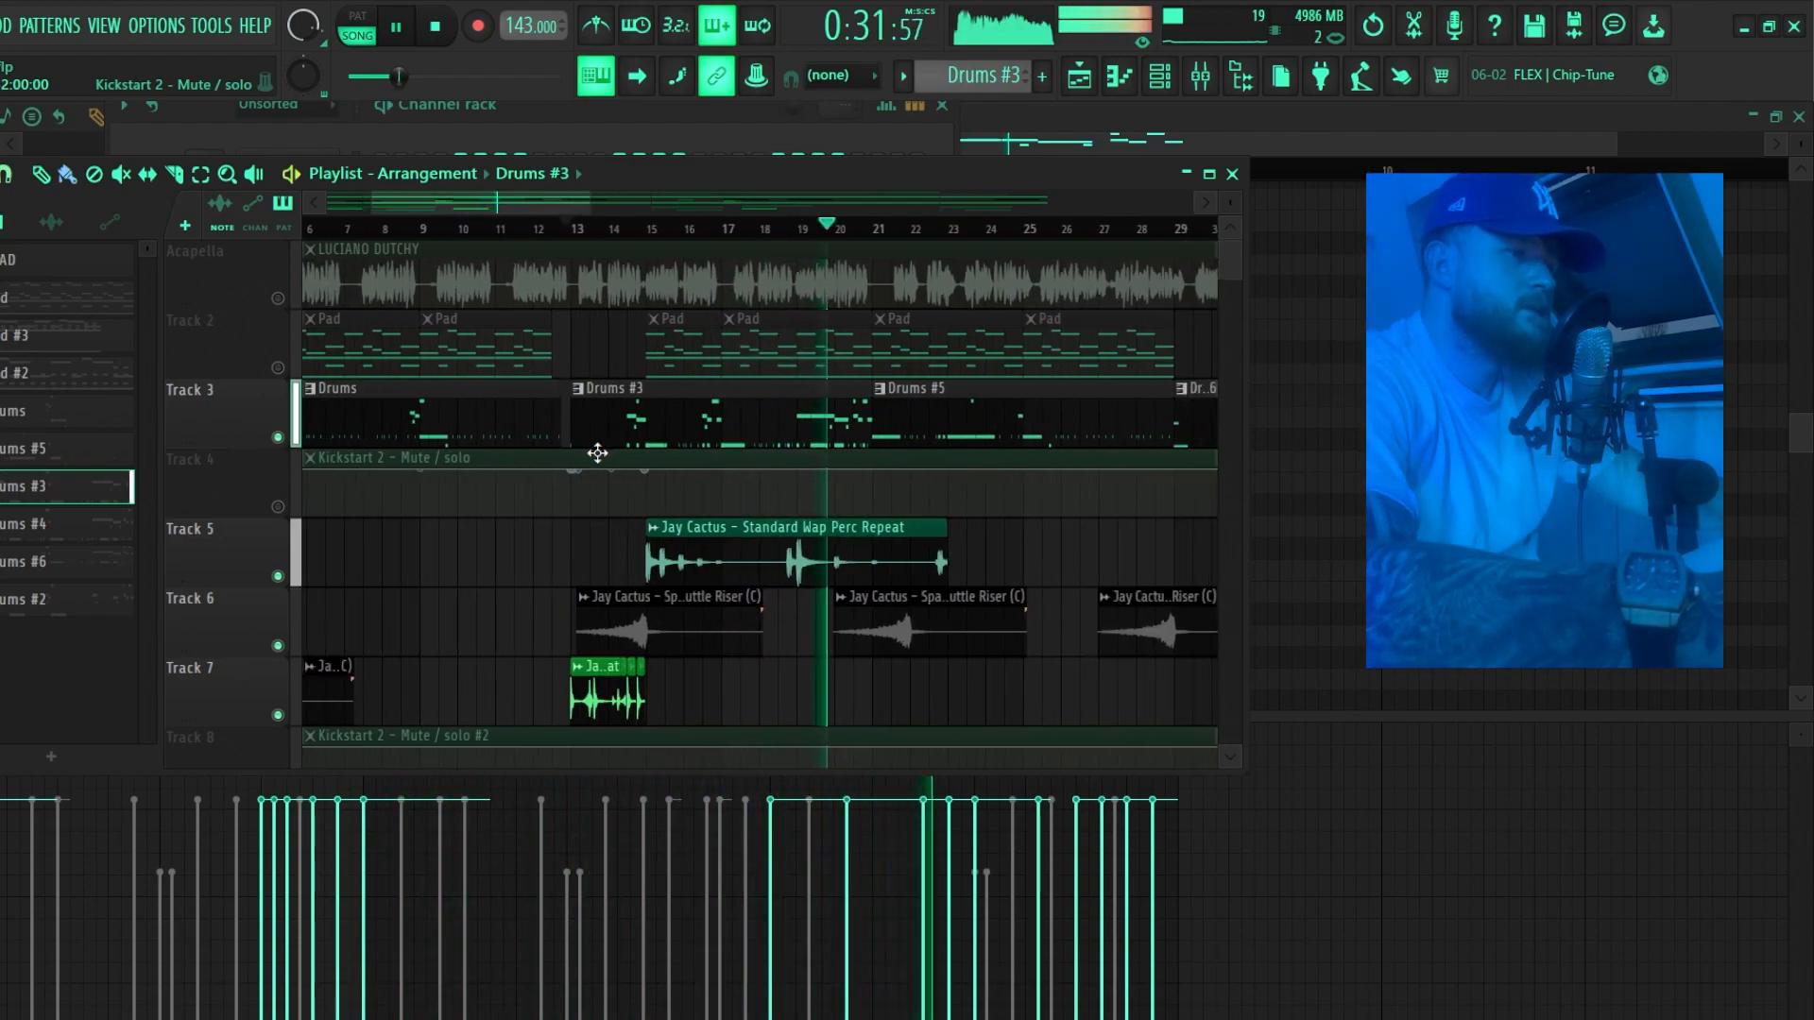
pyautogui.scroll(-2, 719, 461)
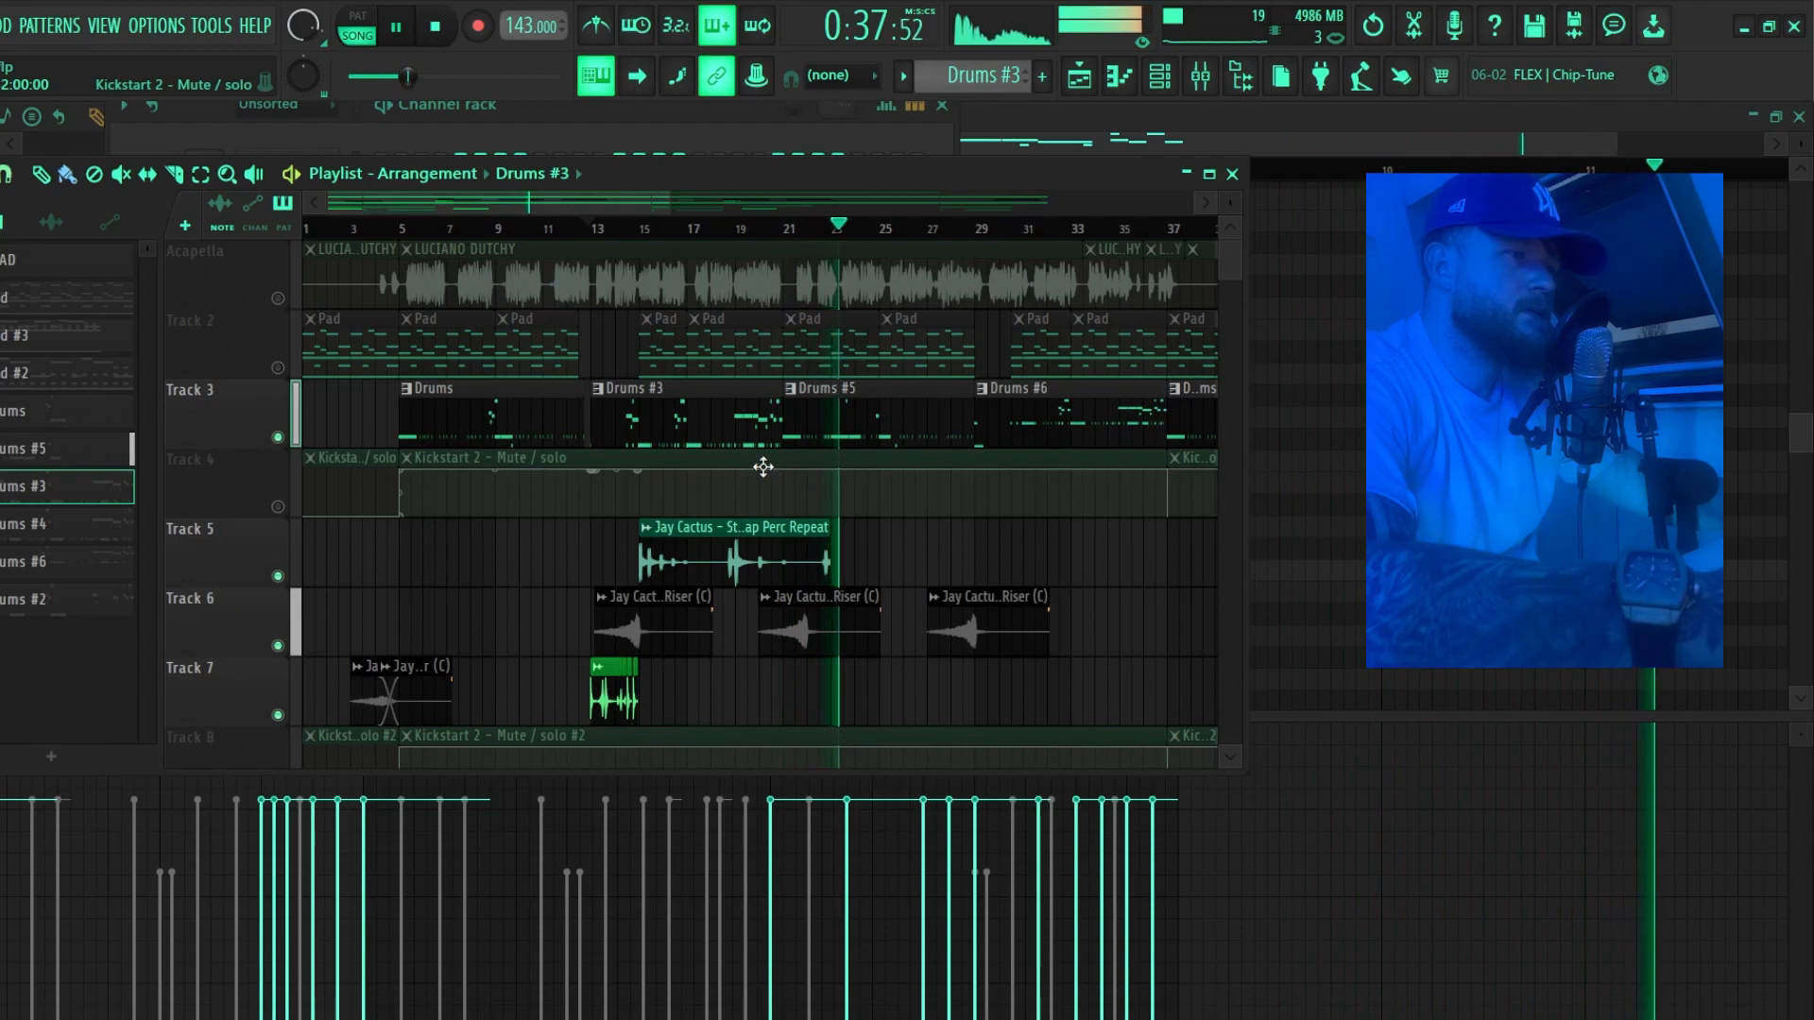
pyautogui.press('space')
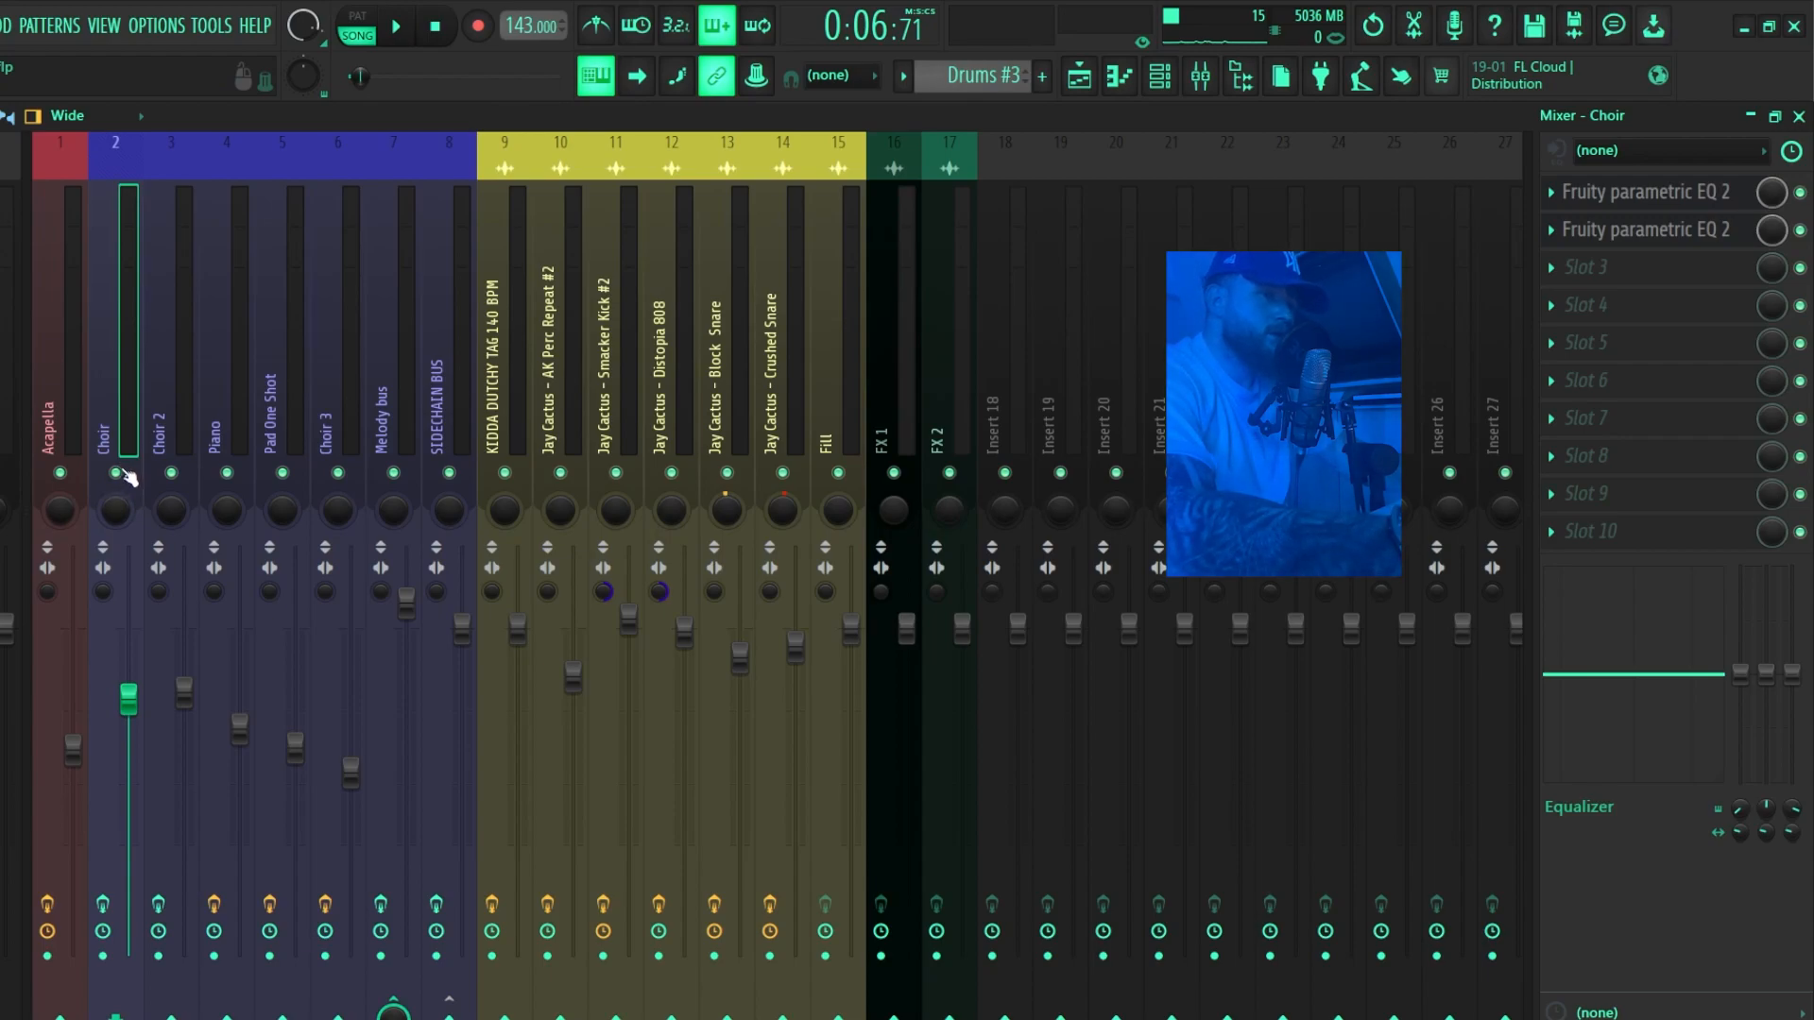
# Solo the Choir mixer track, examine its Fruity parametric EQ 2 curve and play the choir alone.
pyautogui.rightClick(116, 473)
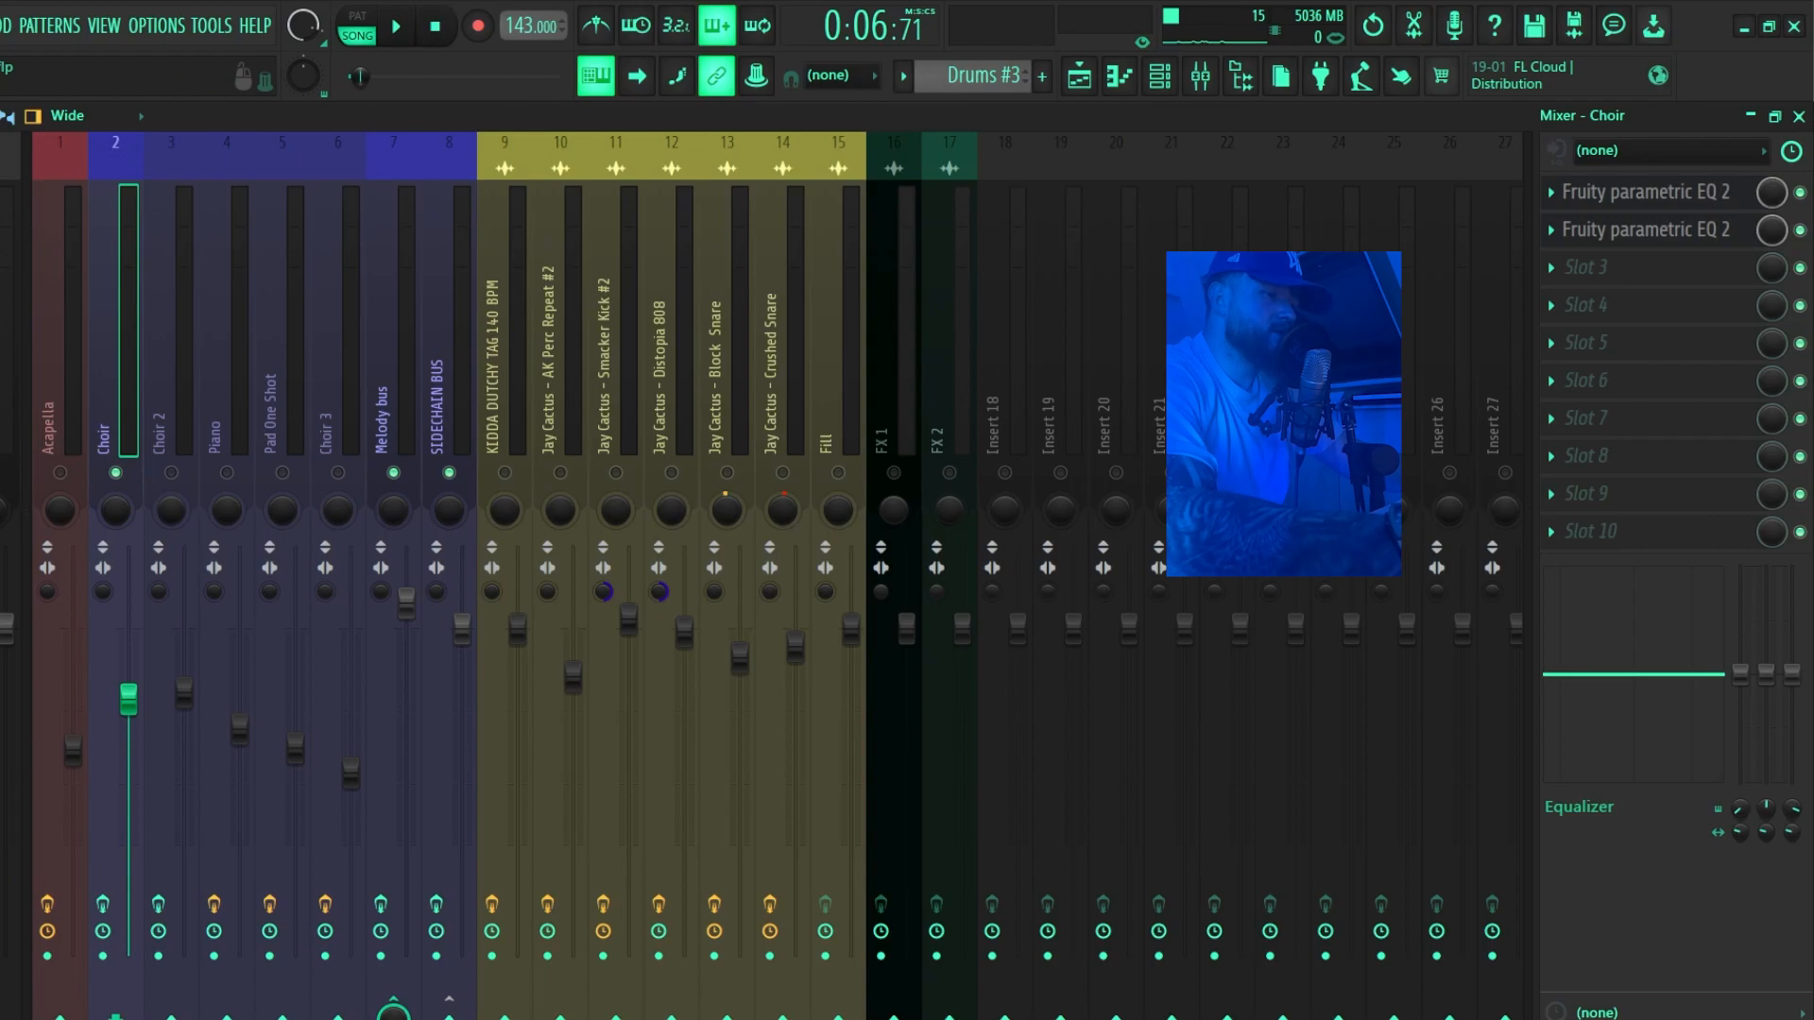
pyautogui.press('space')
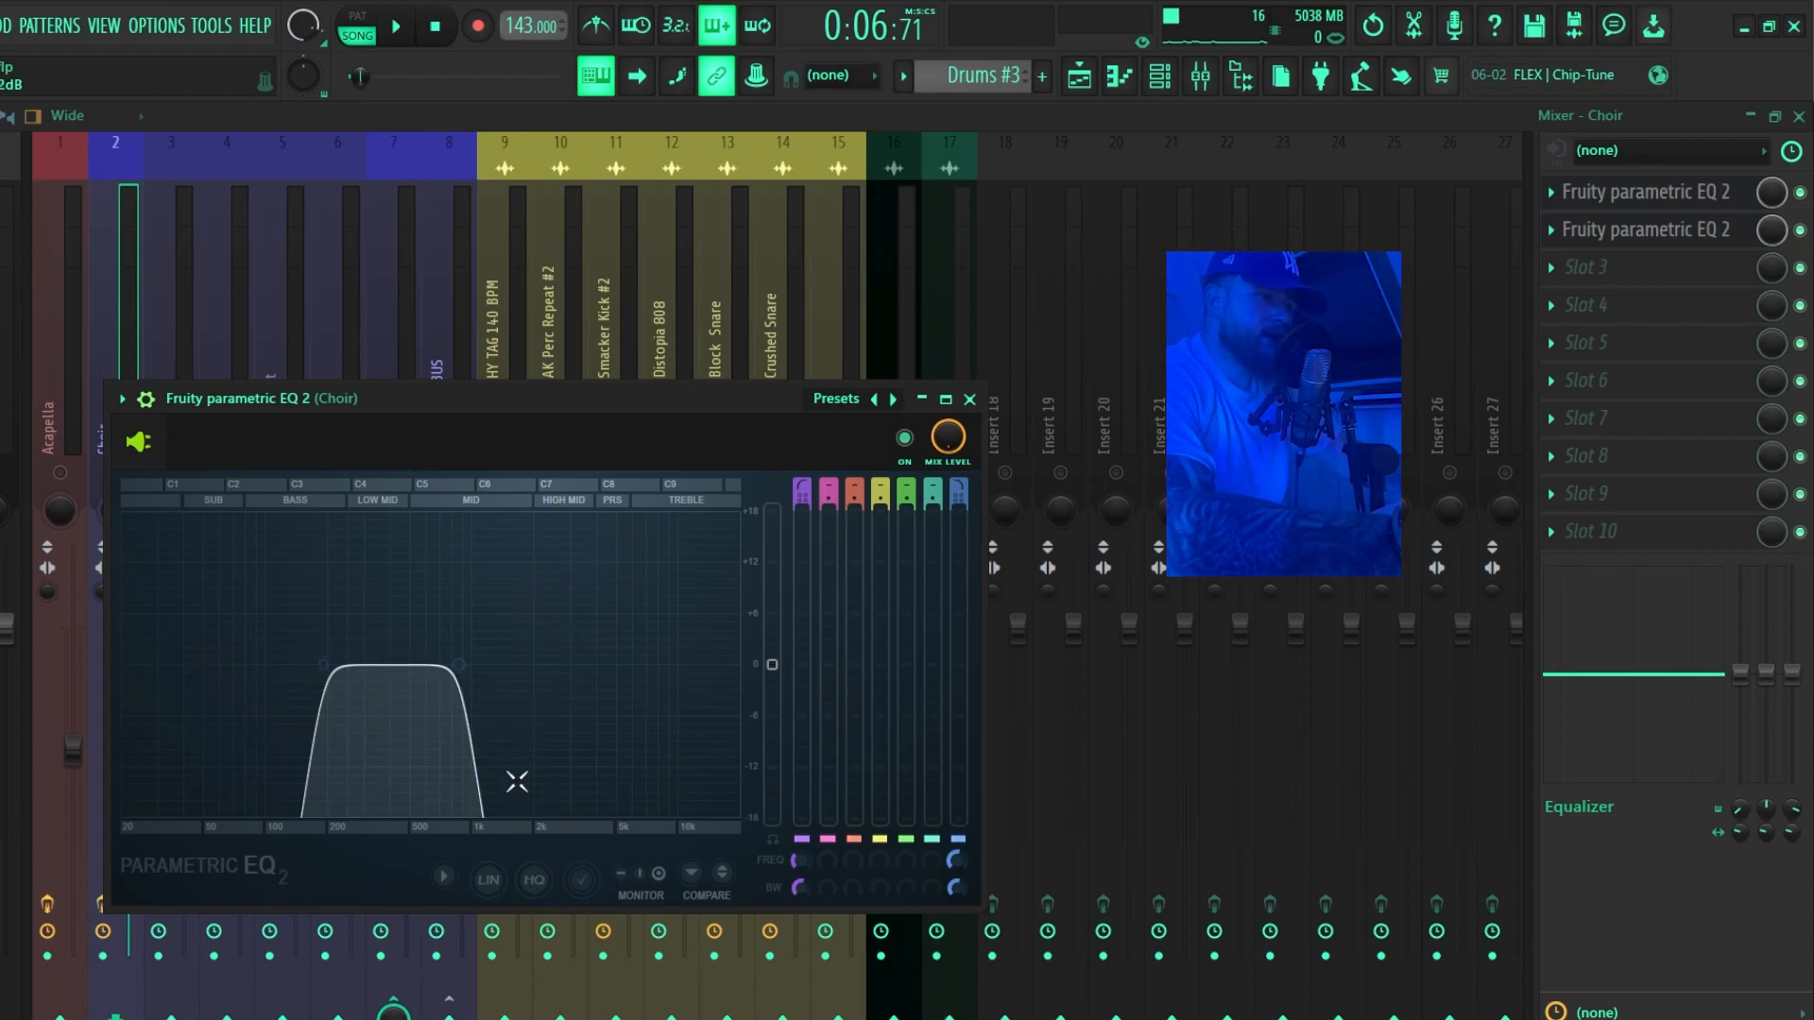
pyautogui.scroll(-1, 384, 656)
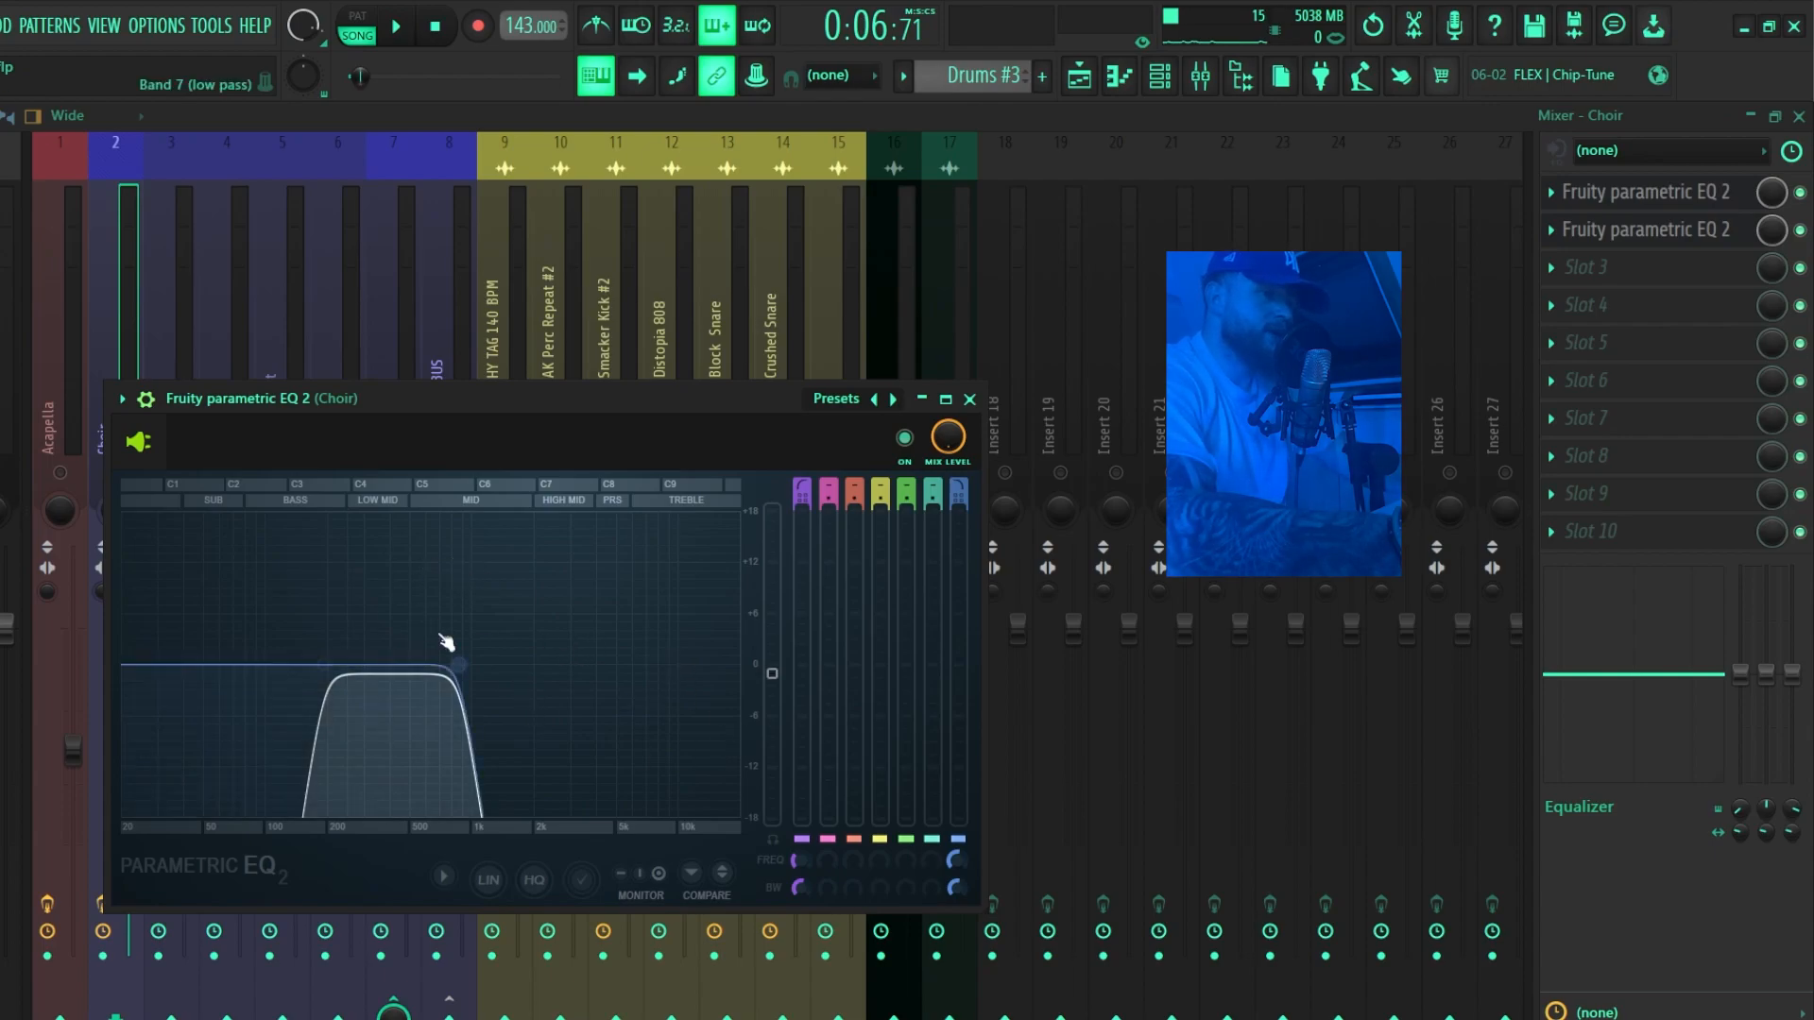
pyautogui.press('Escape')
pyautogui.click(171, 473)
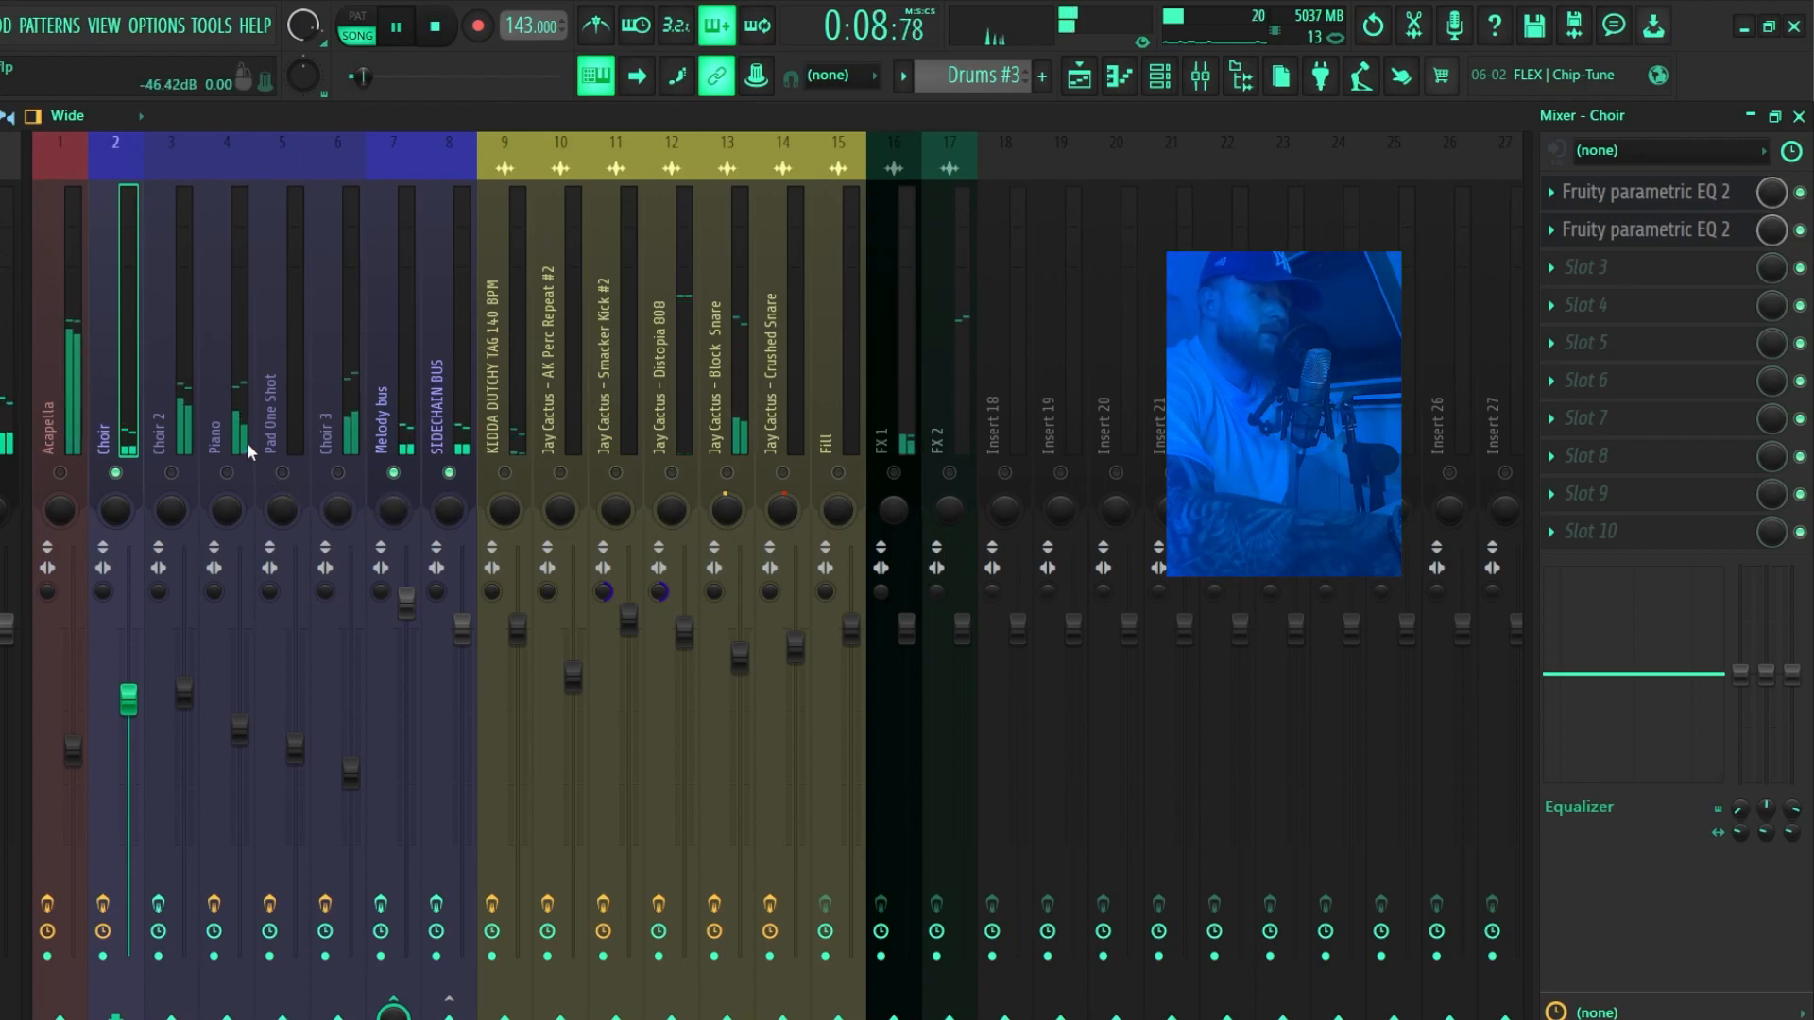
pyautogui.press('space')
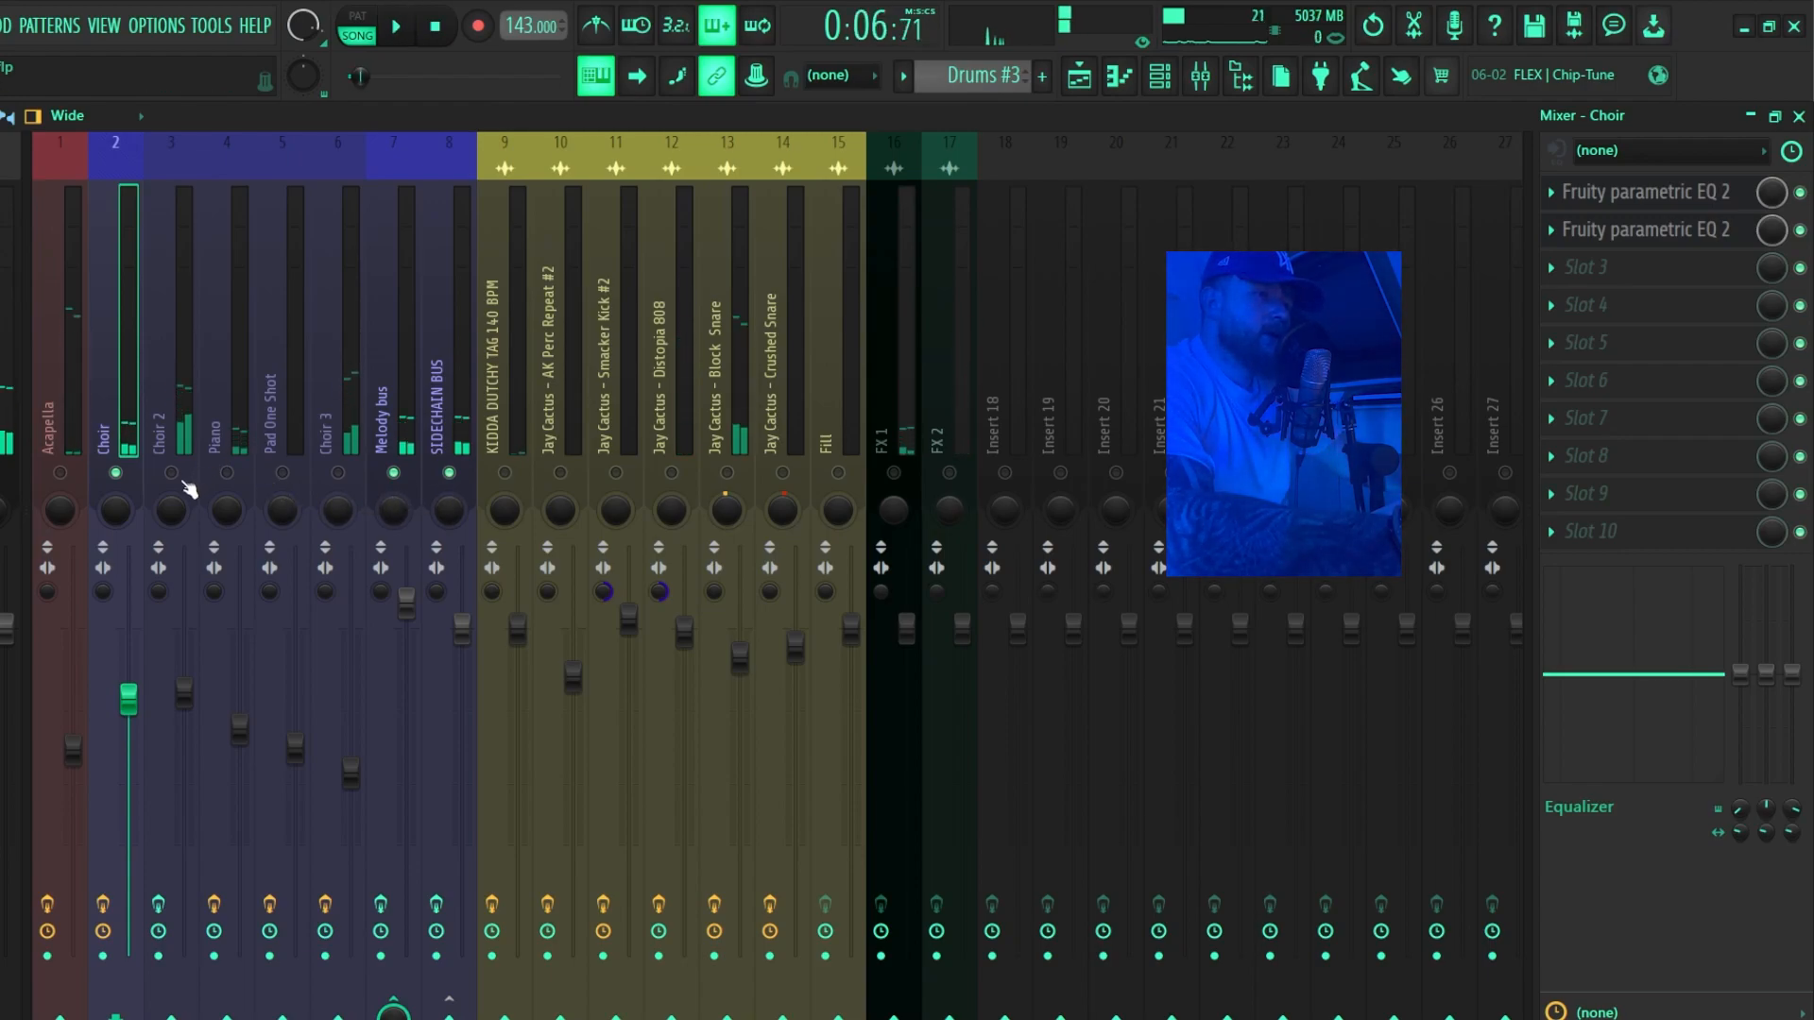
# Unmute and select the Choir 2 mixer track and play it together with Choir.
pyautogui.click(182, 473)
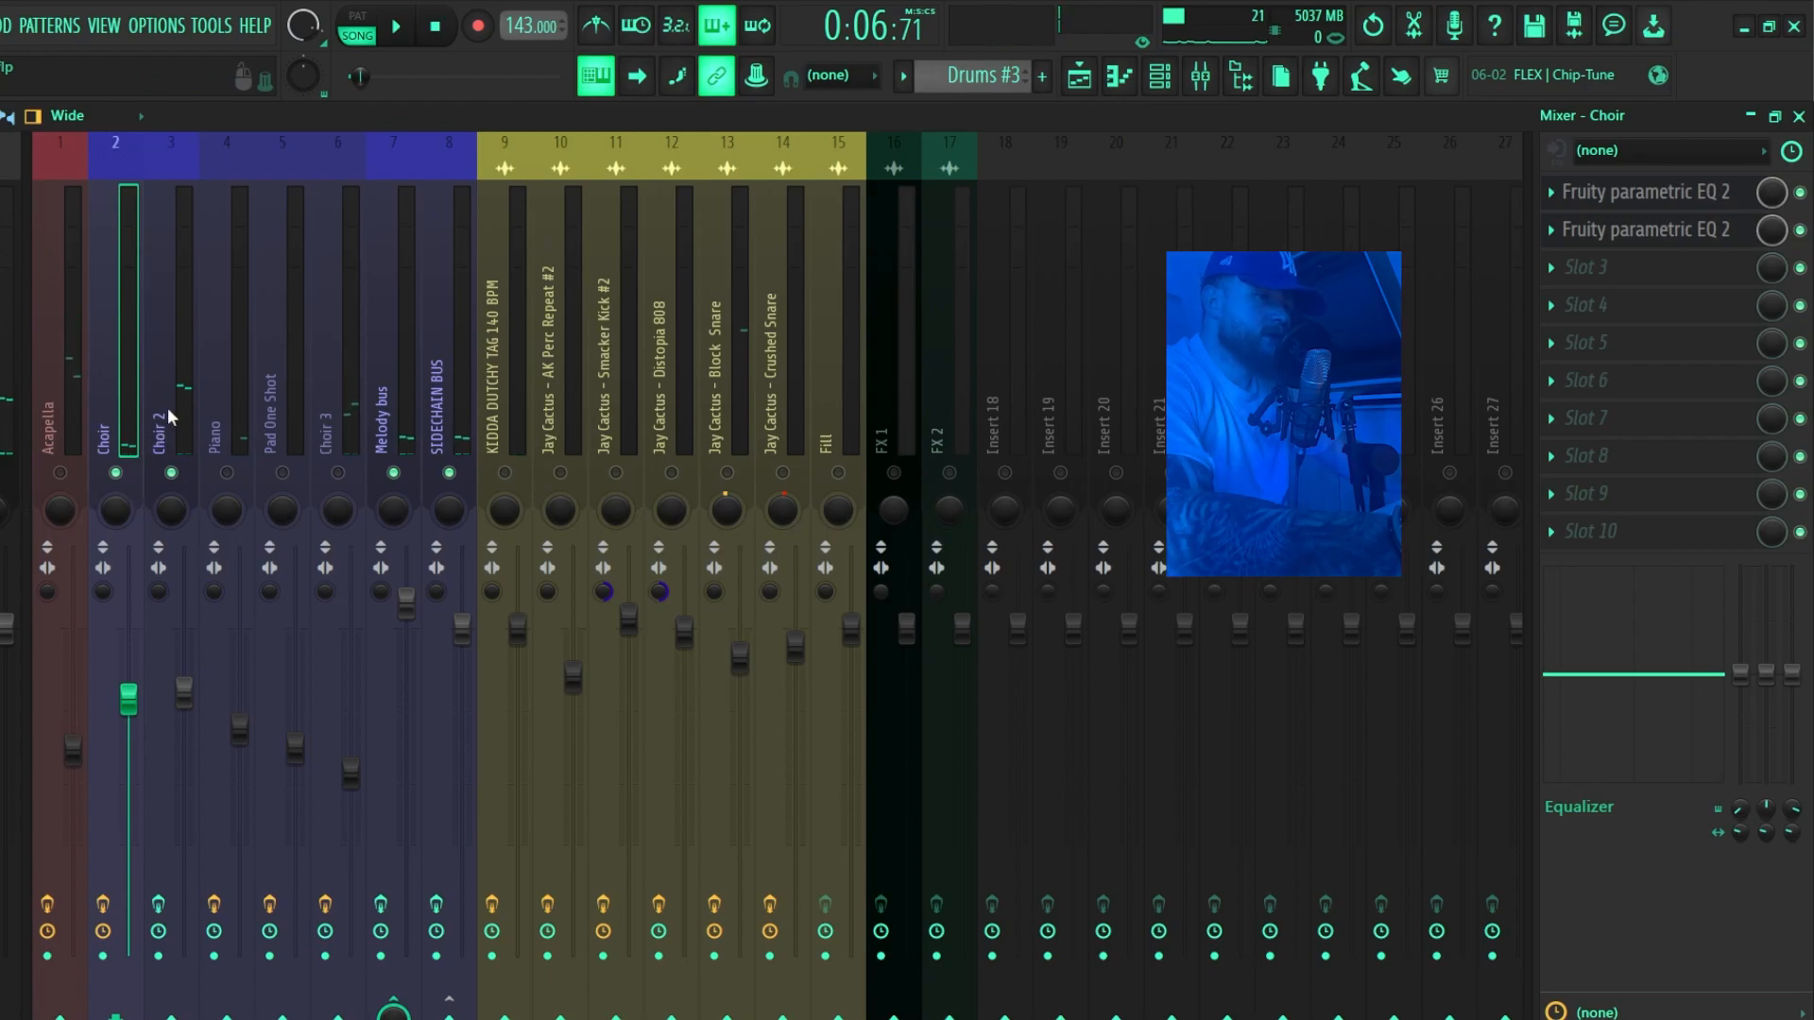
pyautogui.click(166, 408)
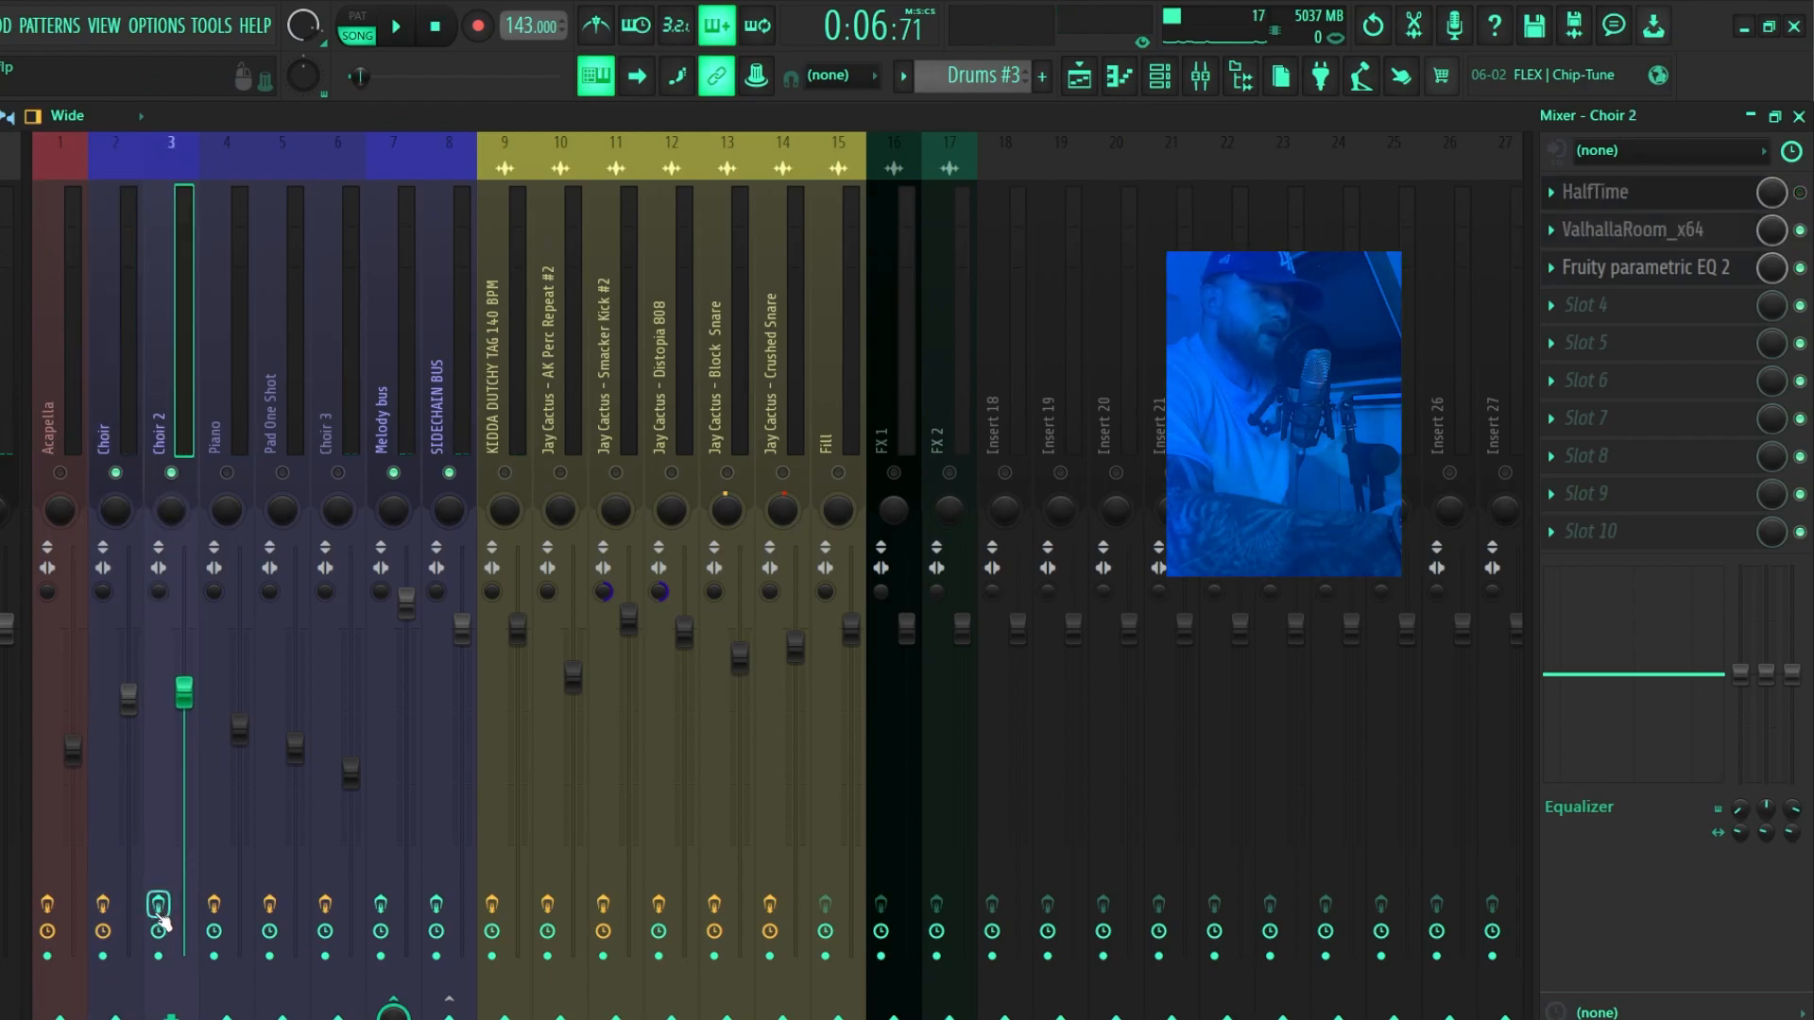
pyautogui.press('space')
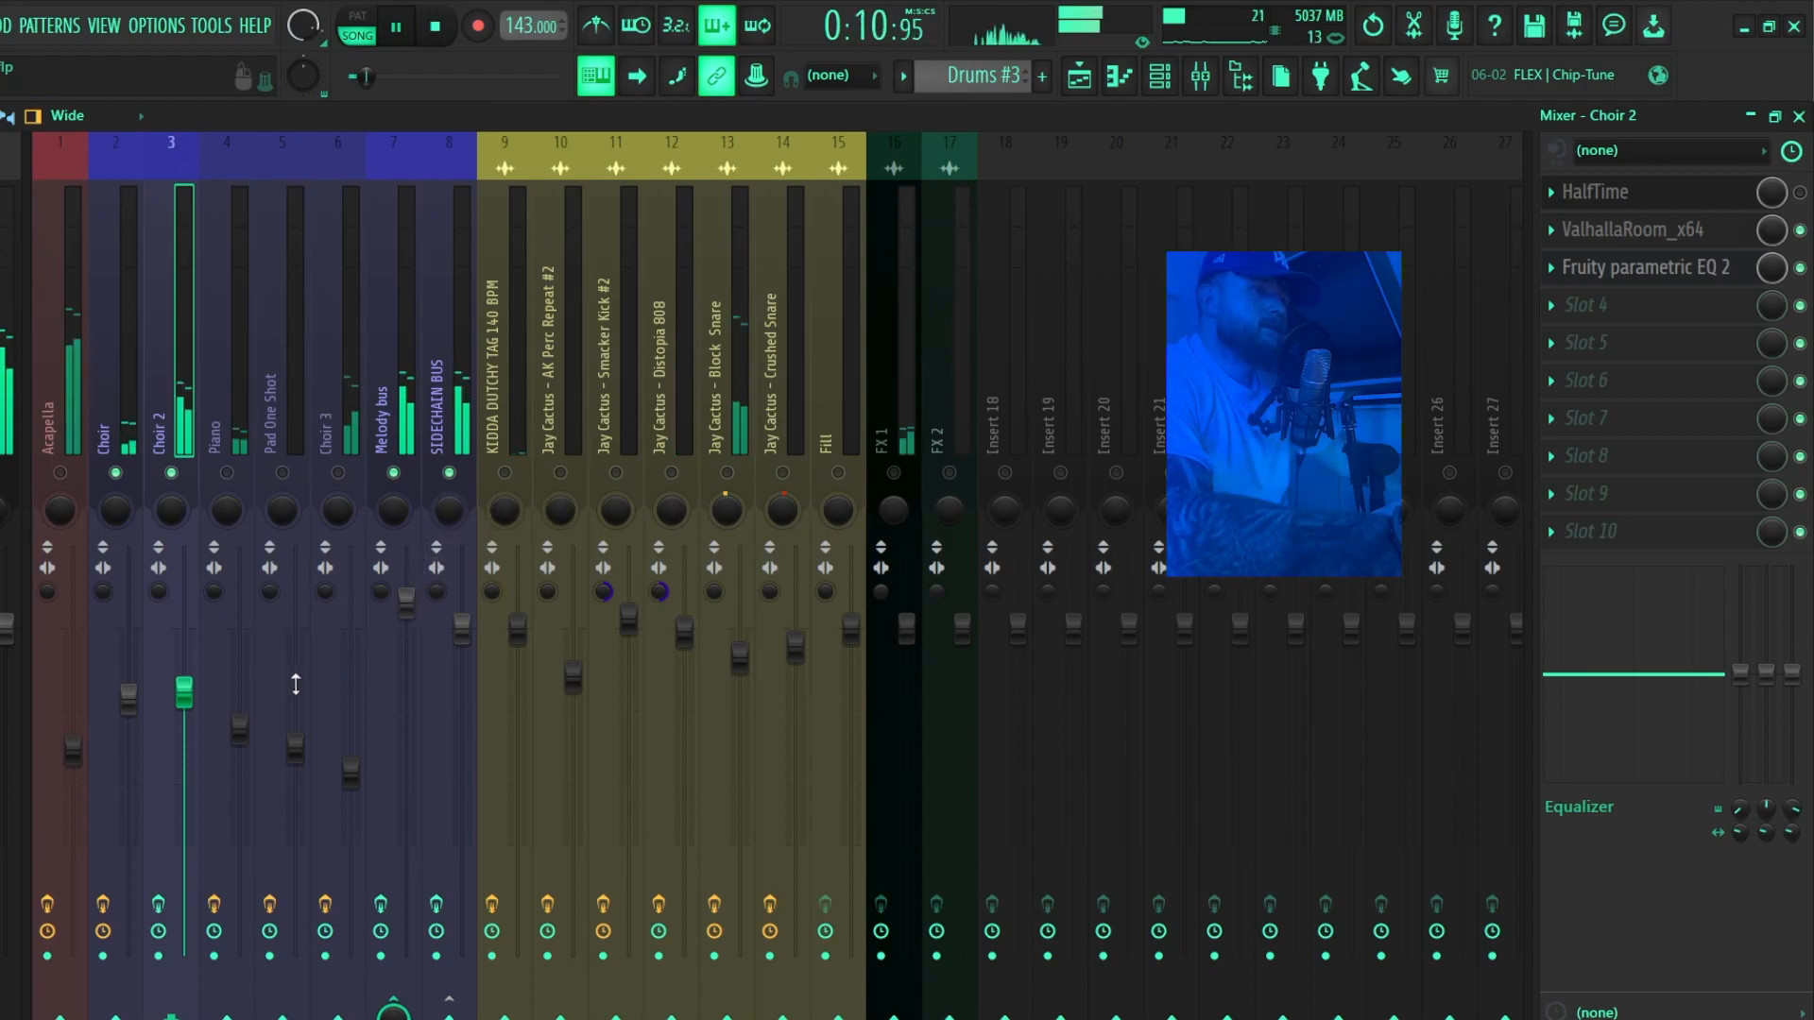
pyautogui.press('space')
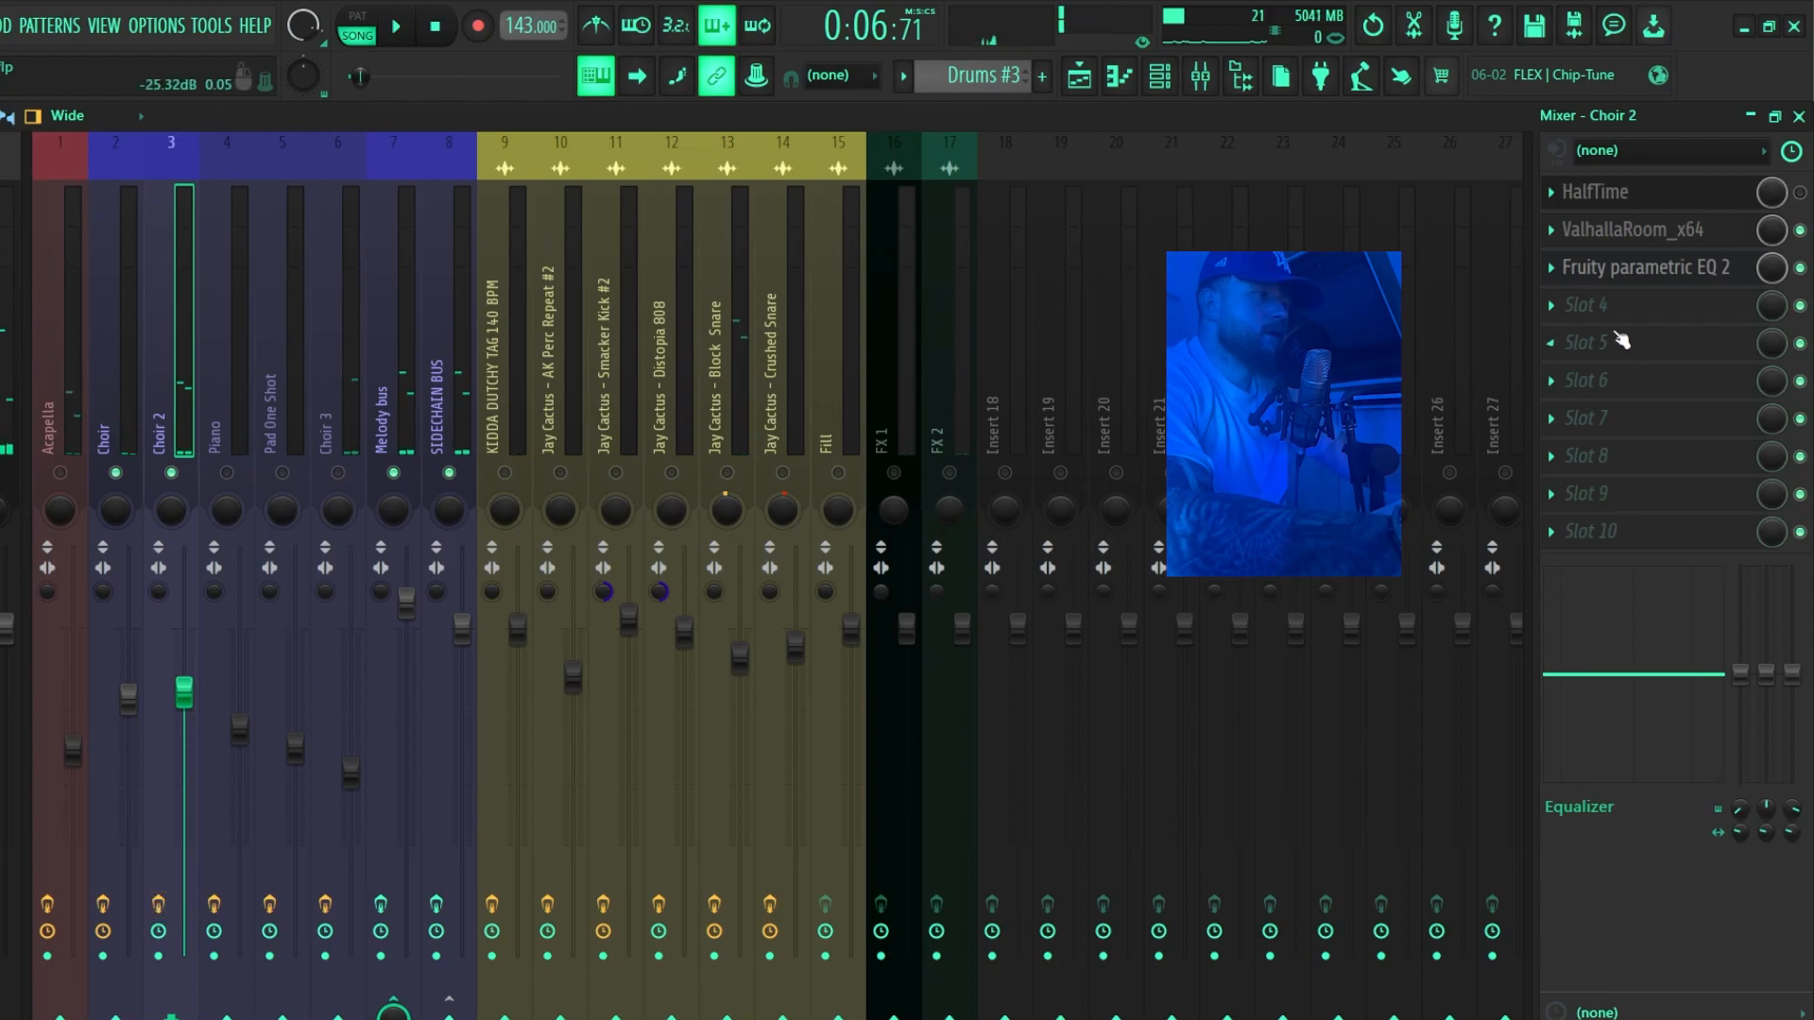
# Examine the Fruity parametric EQ 2 and ValhallaRoom settings on the Choir 2 track.
pyautogui.click(1701, 269)
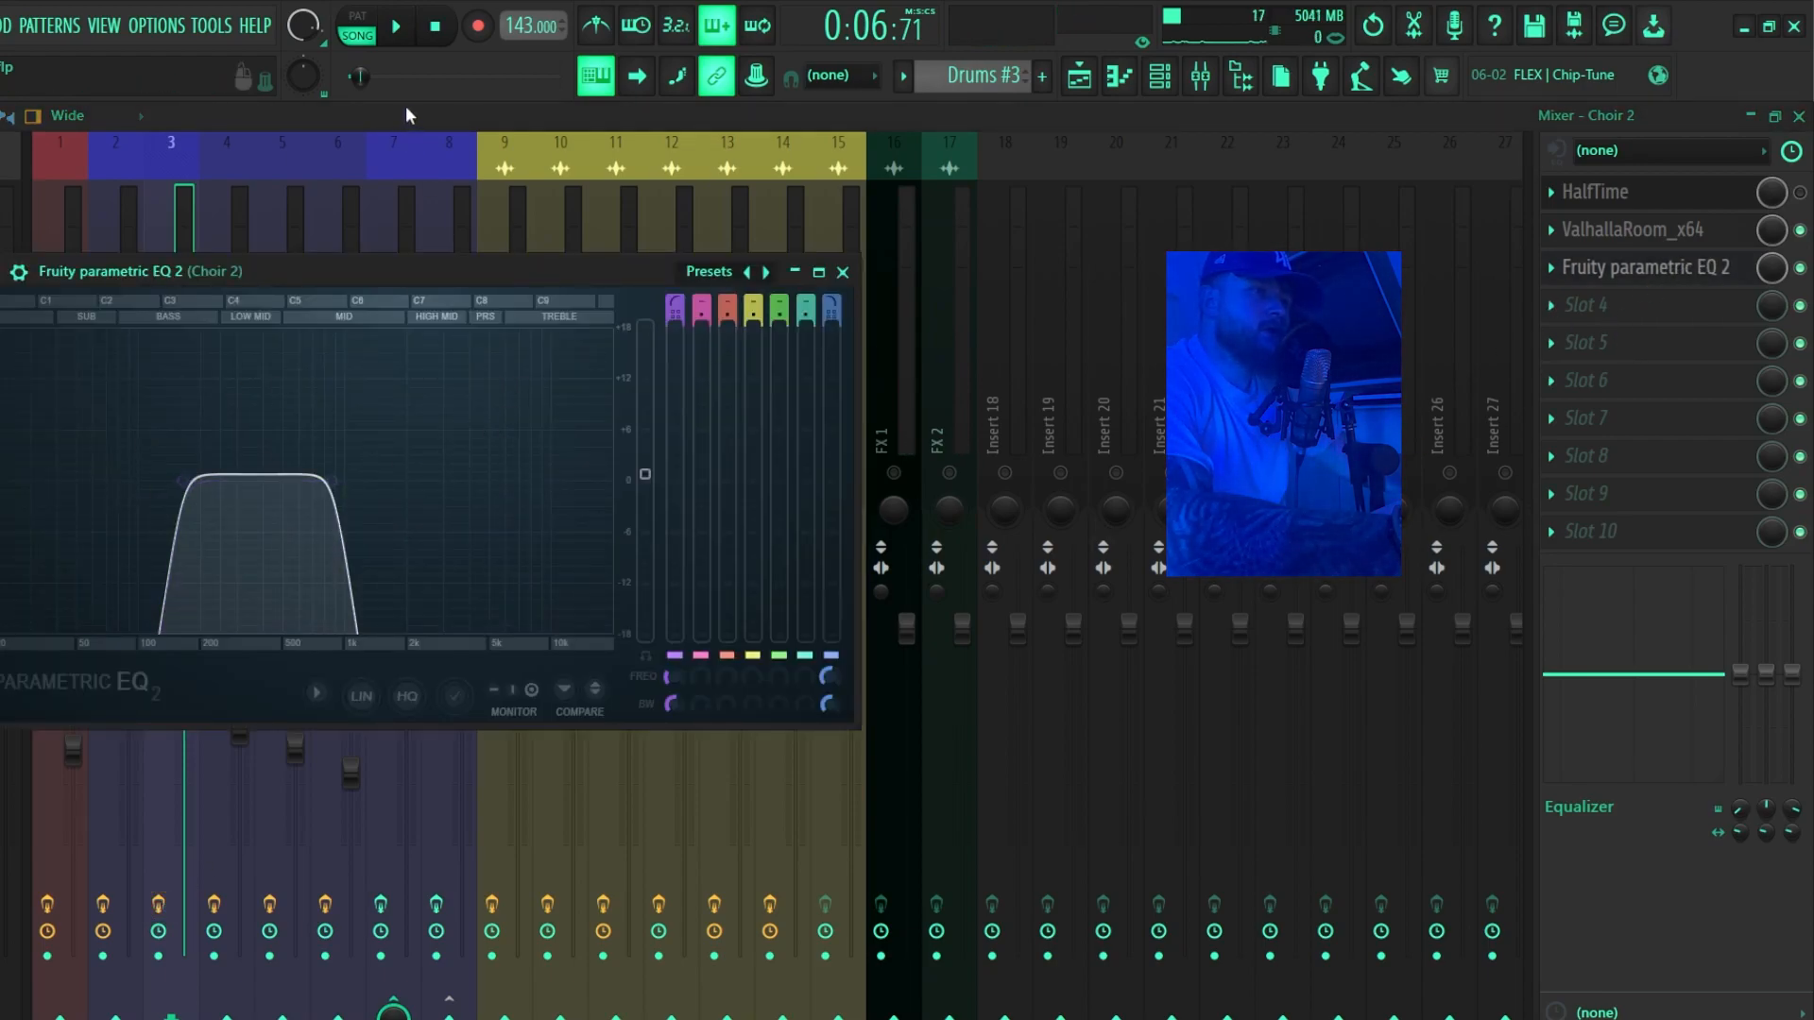
pyautogui.press('Escape')
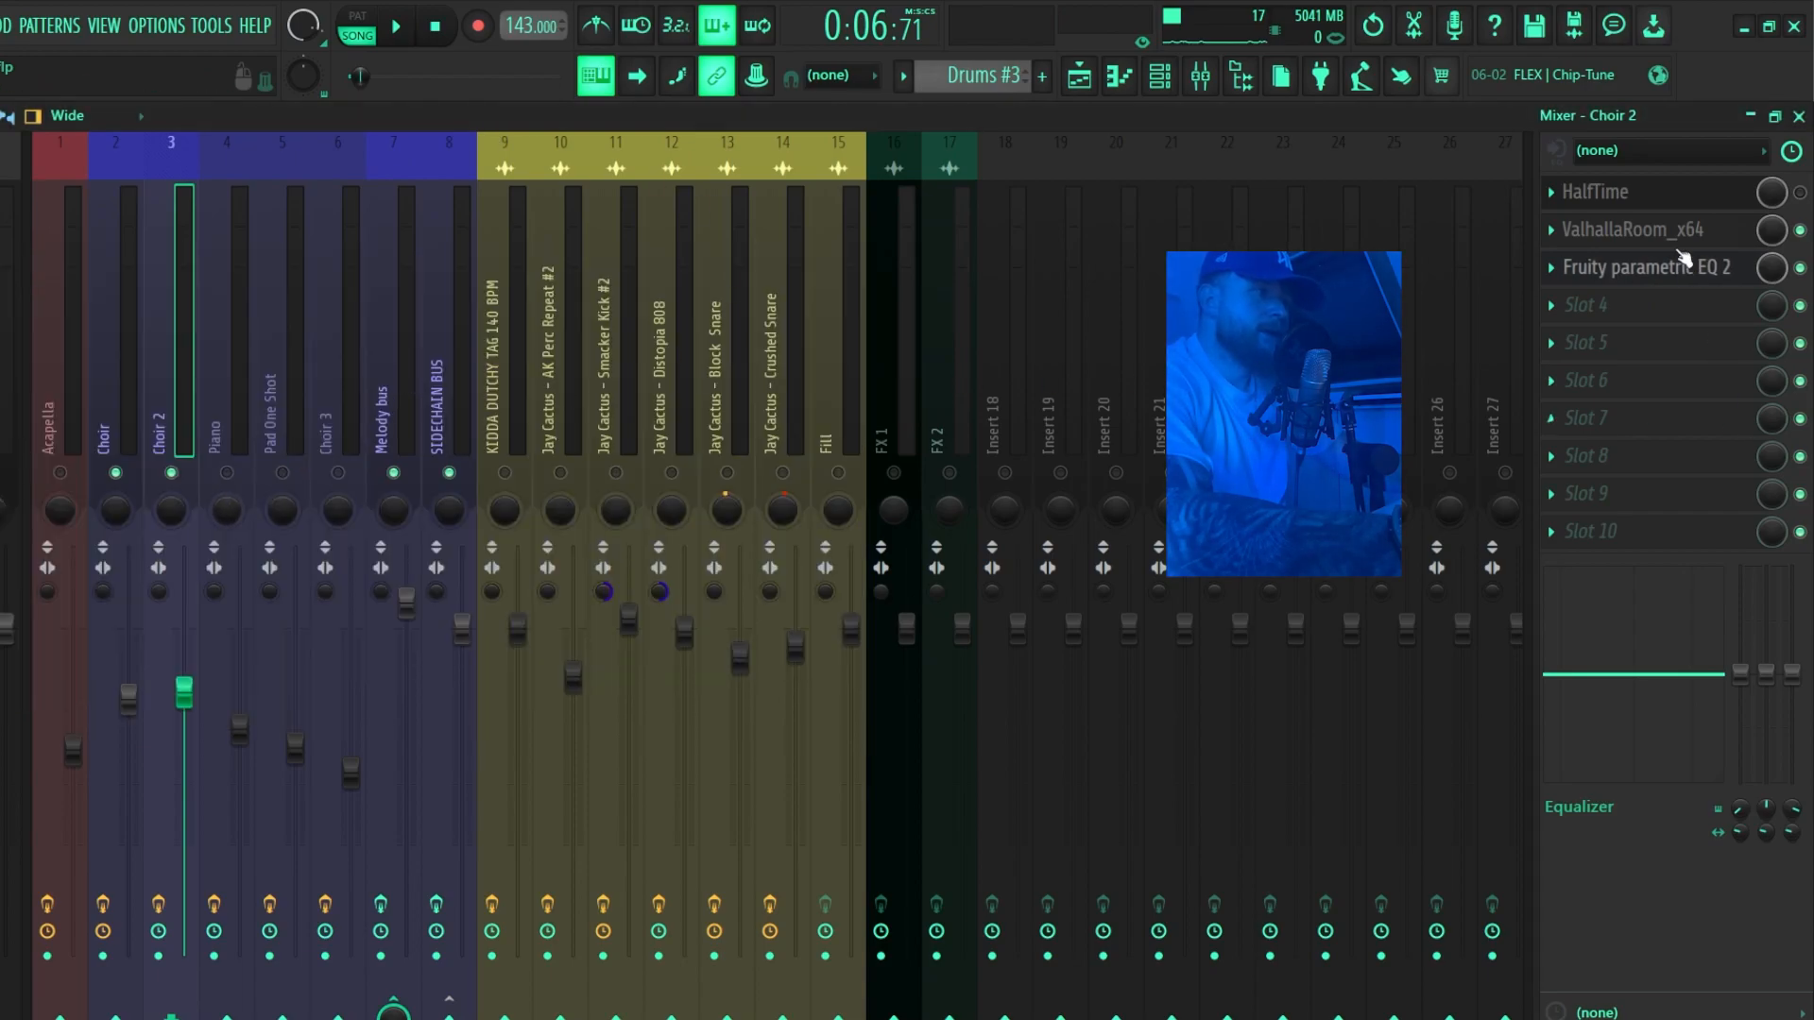
pyautogui.click(1625, 230)
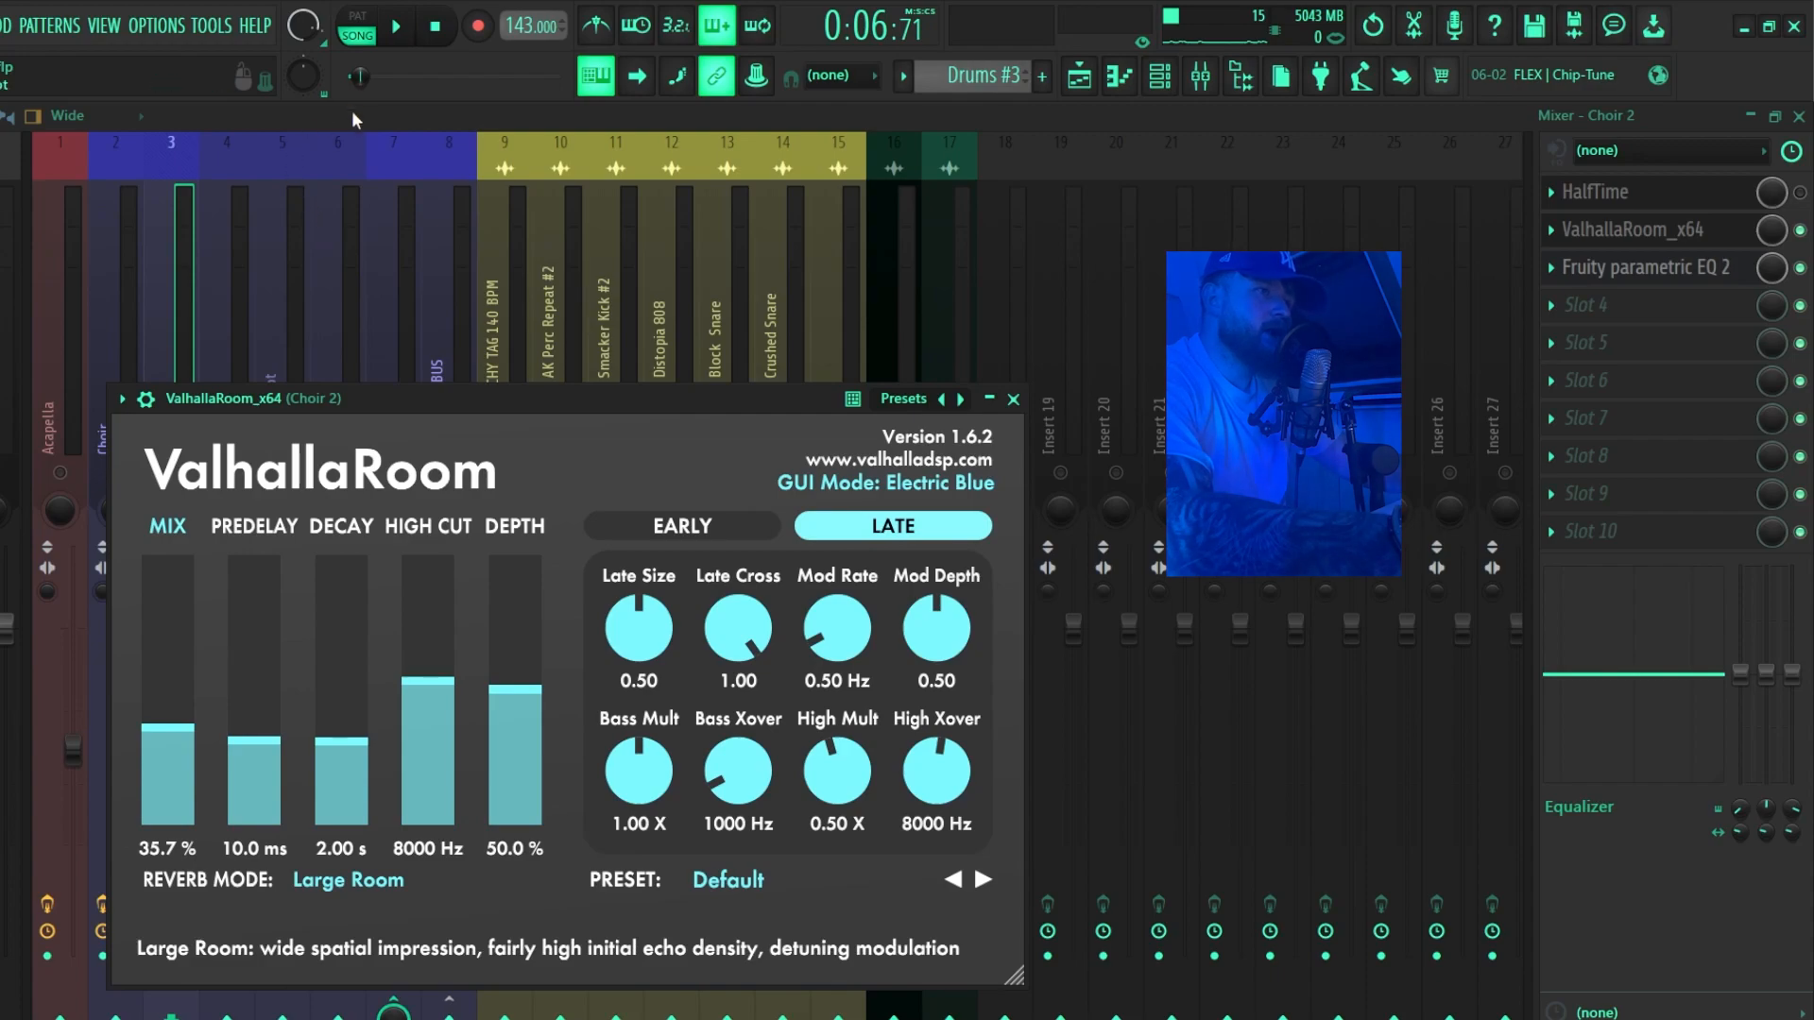
pyautogui.press('Escape')
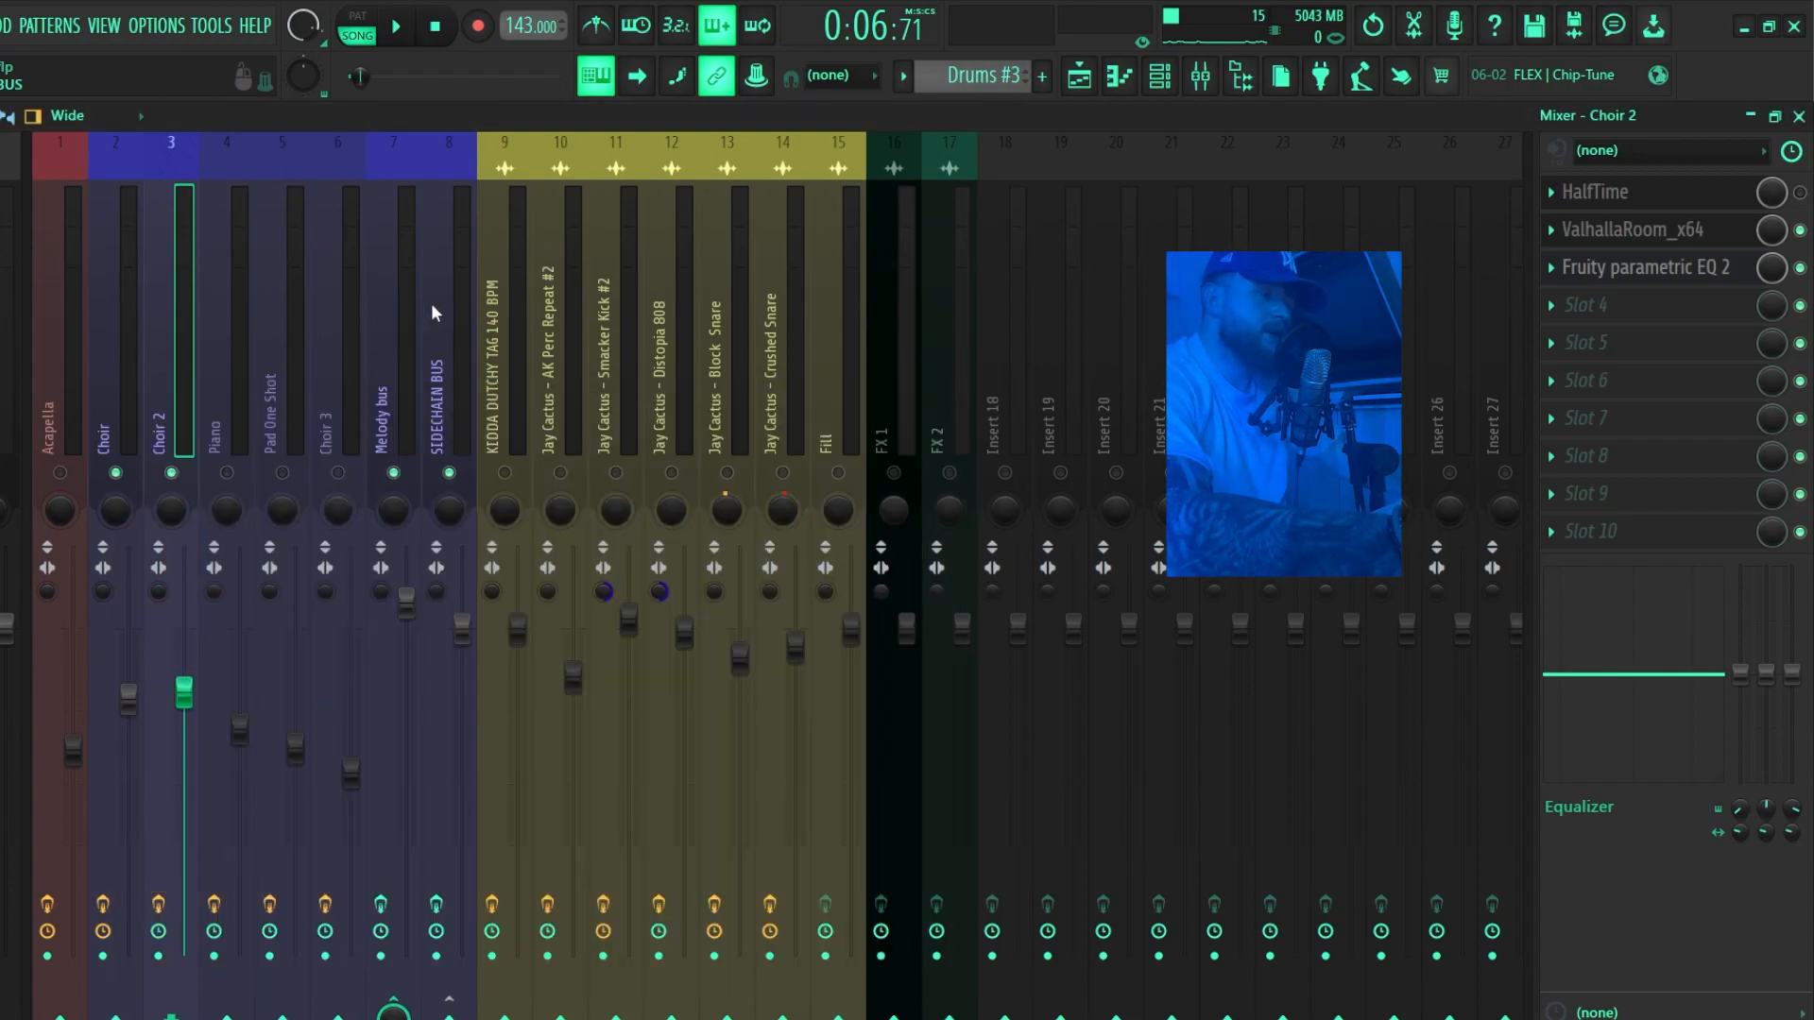
# Play Choir and Choir 2, and unmute and select the Piano mixer track.
pyautogui.press('space')
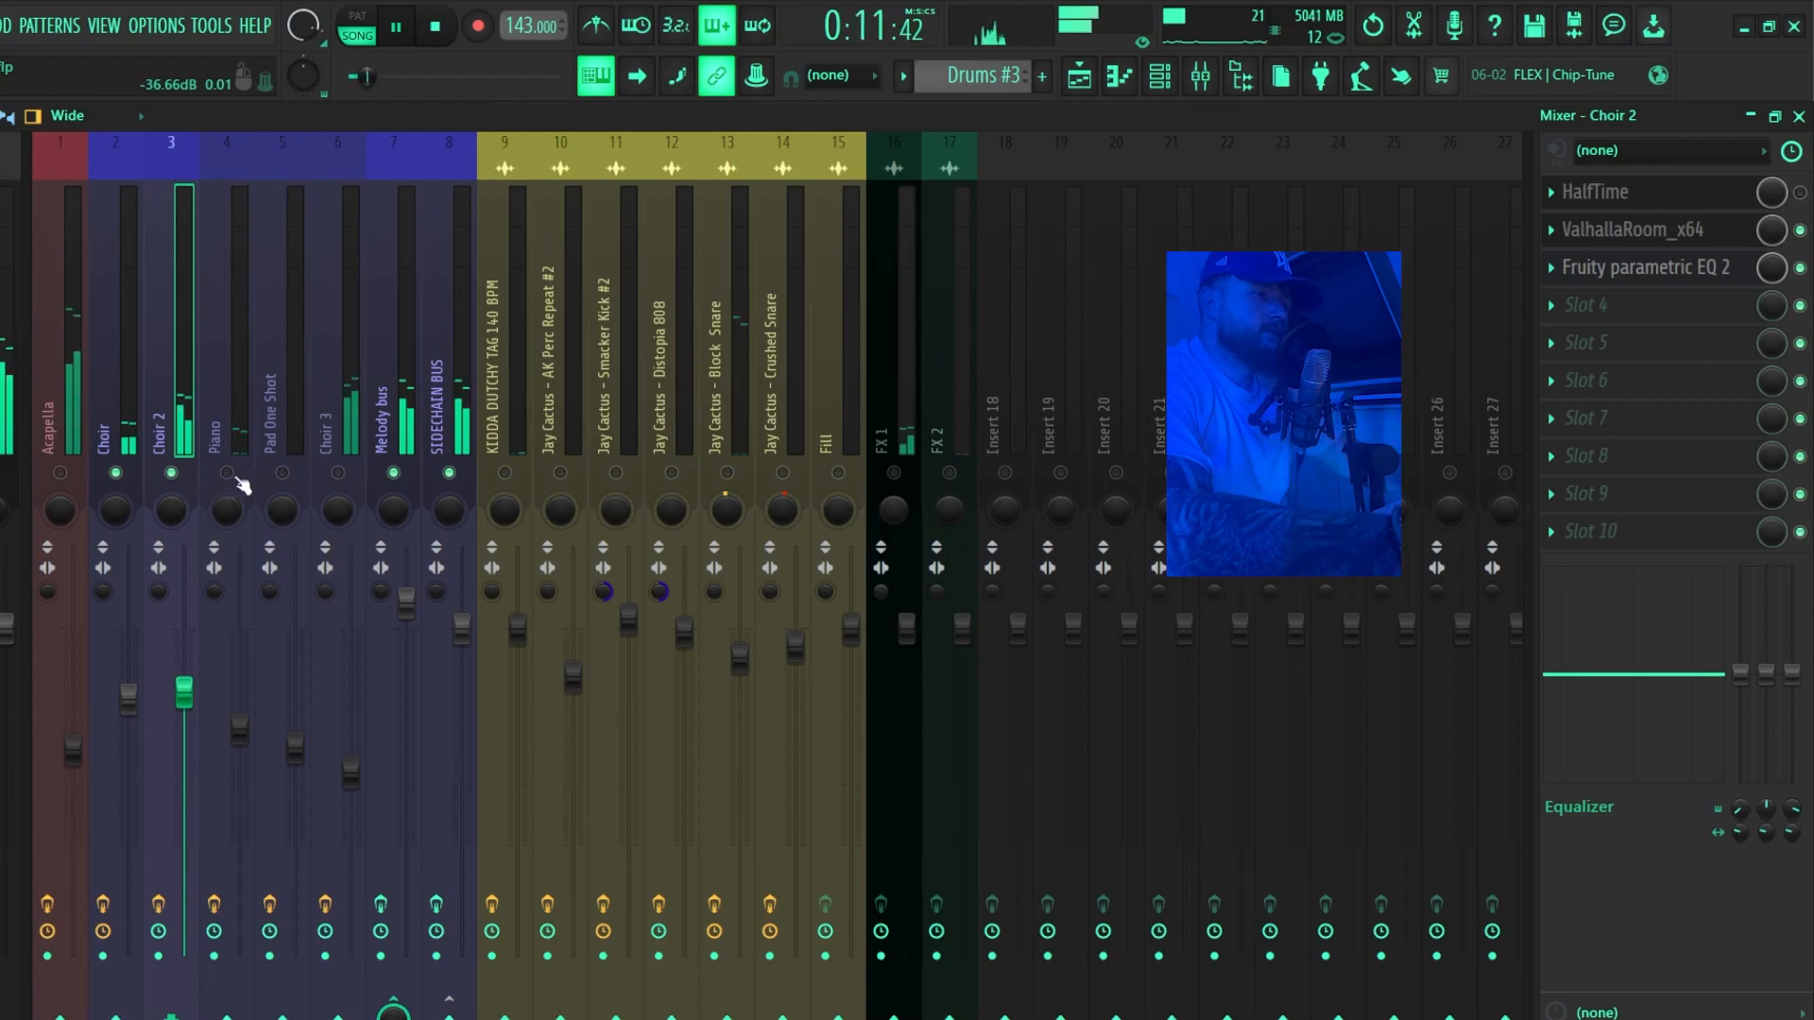
pyautogui.click(227, 472)
pyautogui.press('space')
pyautogui.click(236, 444)
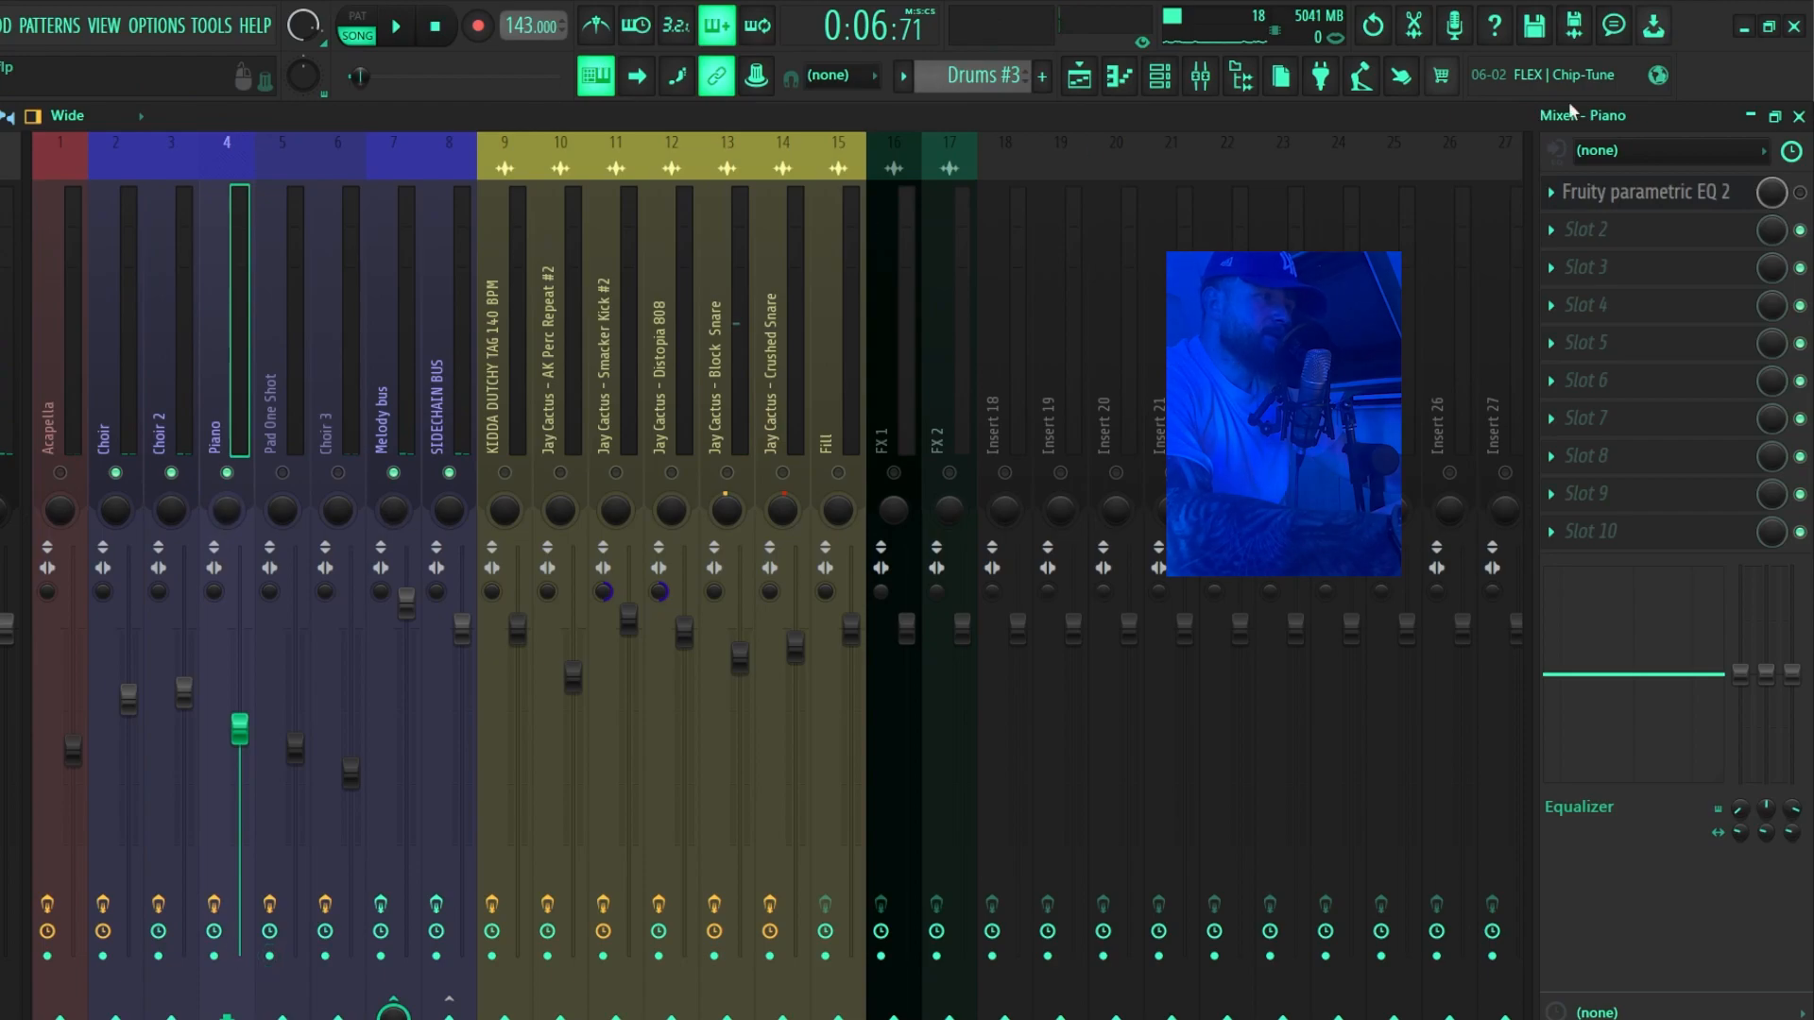
# Enable the Fruity parametric EQ 2 on the Piano track and play the piano with both choirs.
pyautogui.click(1722, 197)
pyautogui.click(1801, 193)
pyautogui.click(1722, 194)
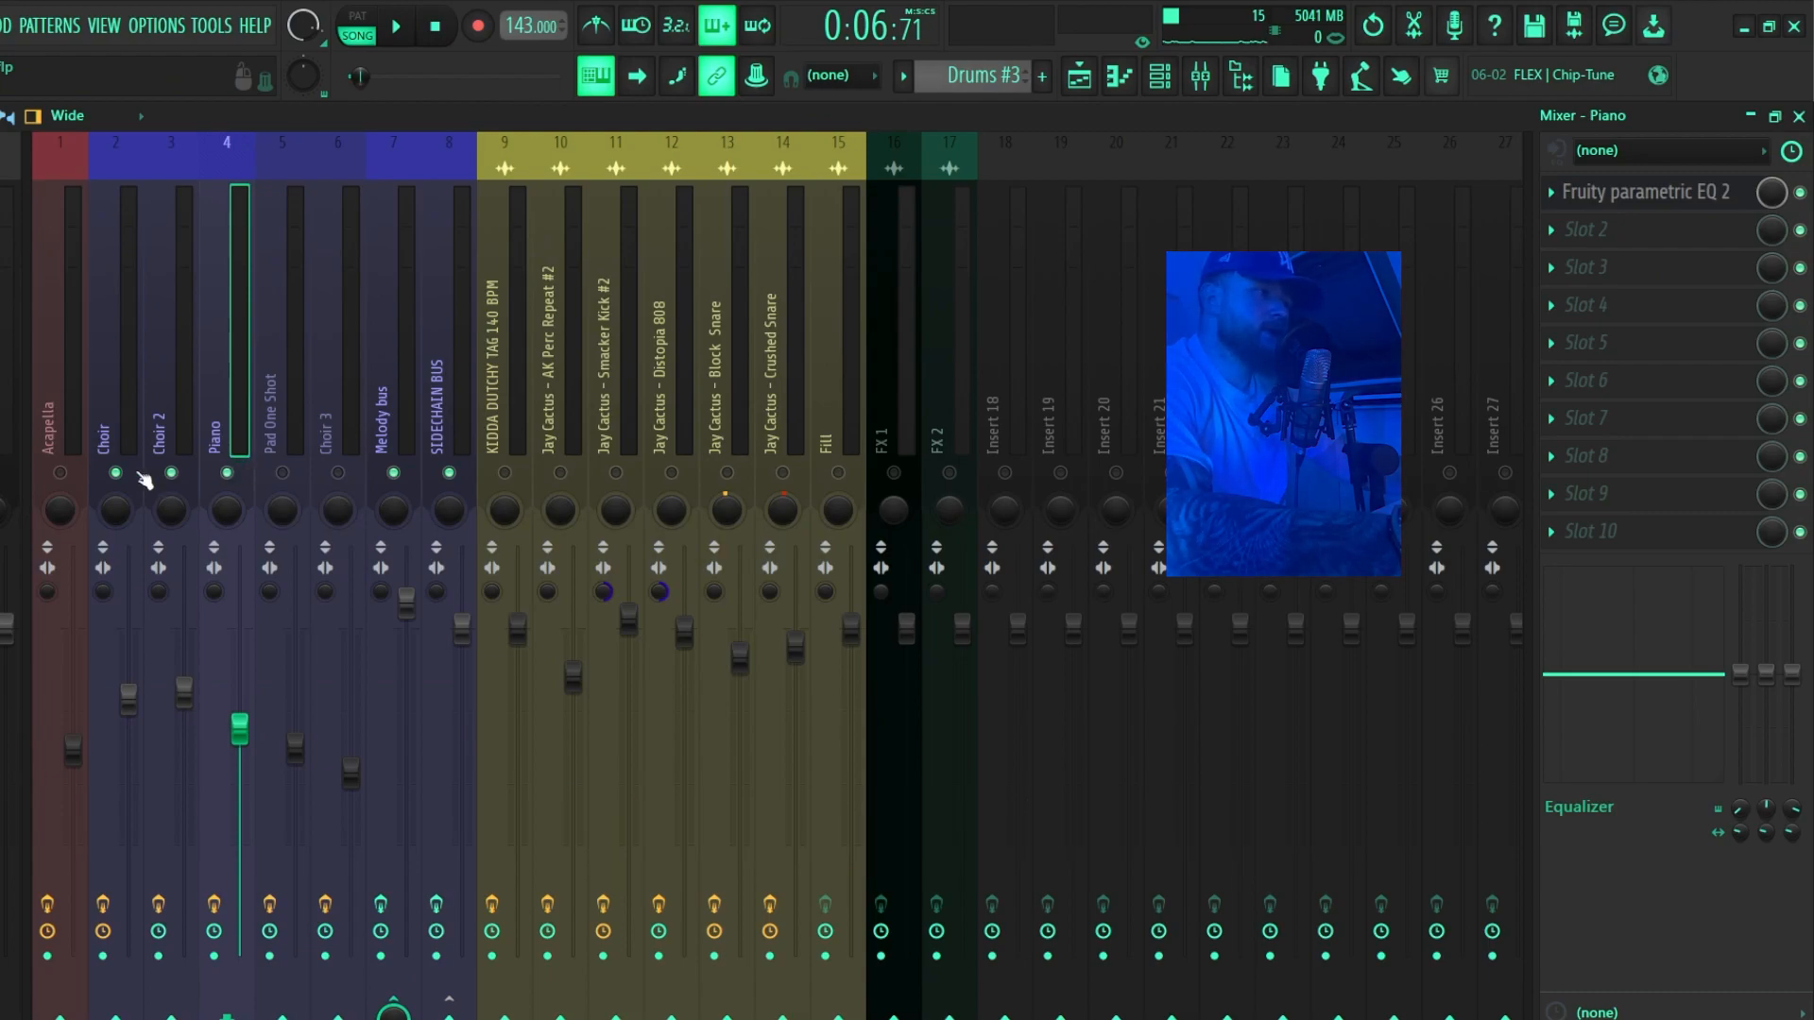
pyautogui.press('space')
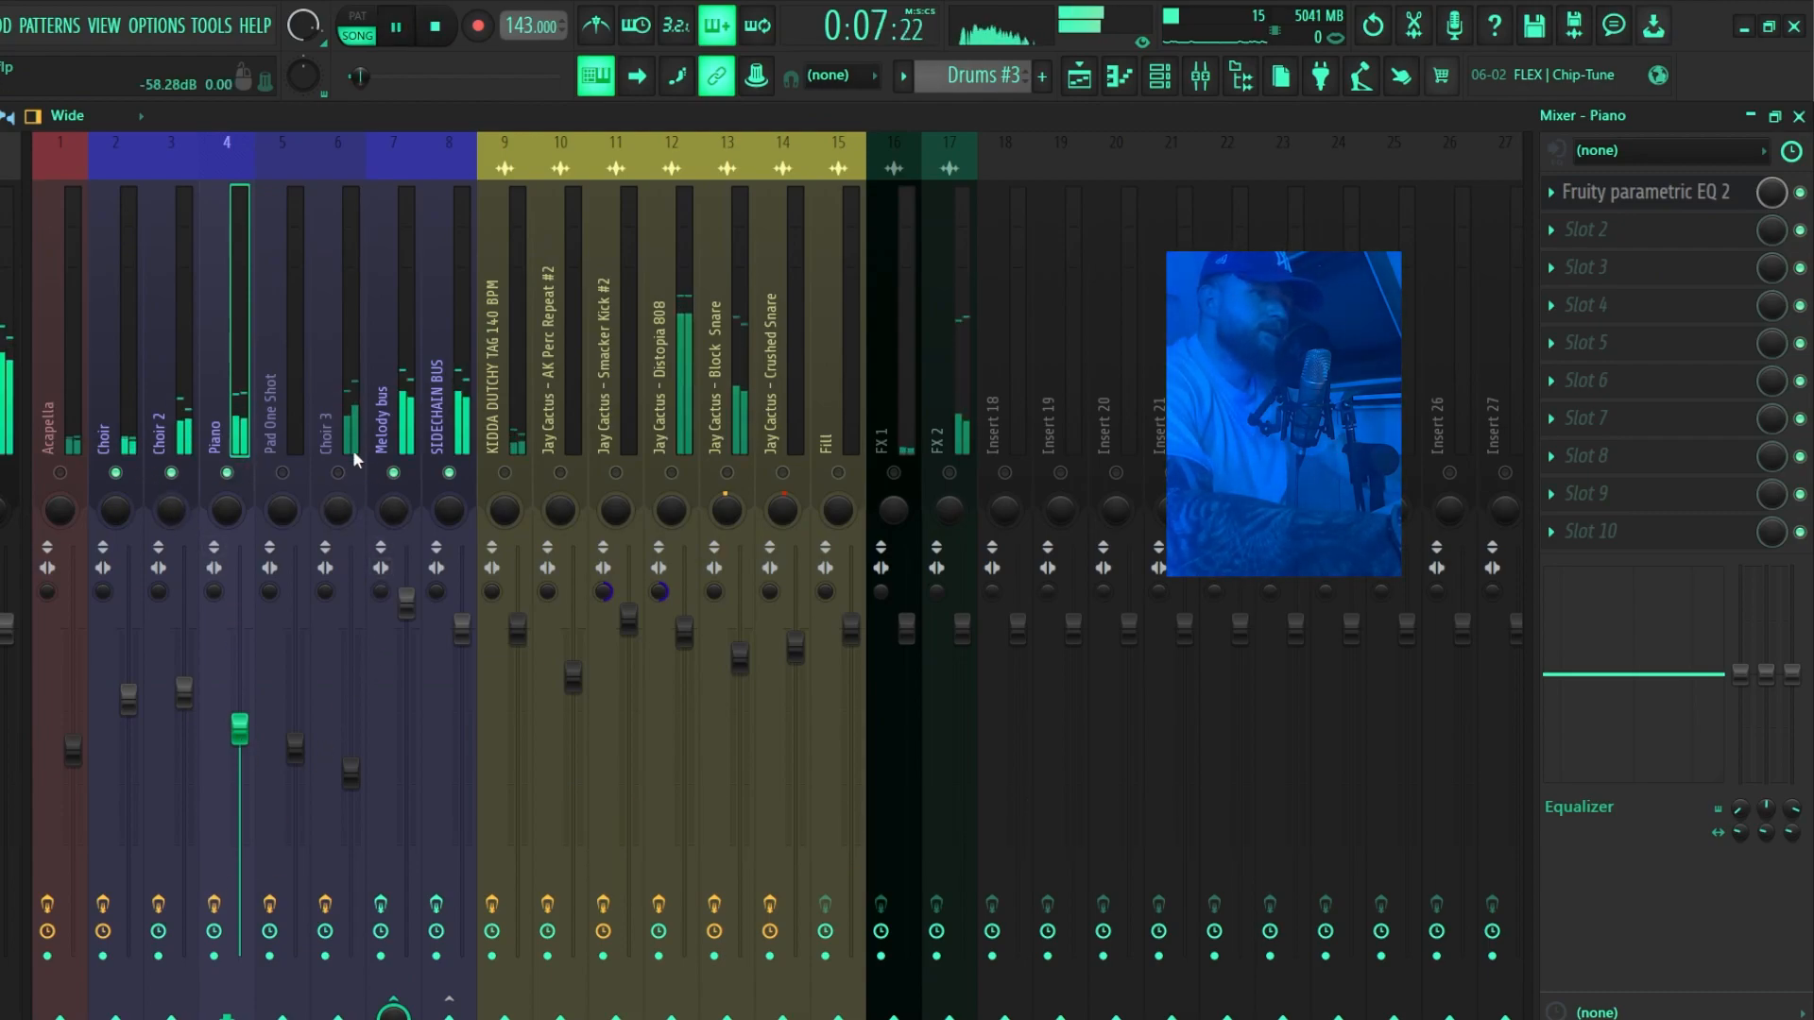
# Solo and select the Choir 3 mixer track and play it with its Fruity parametric EQ 2 open.
pyautogui.click(337, 473)
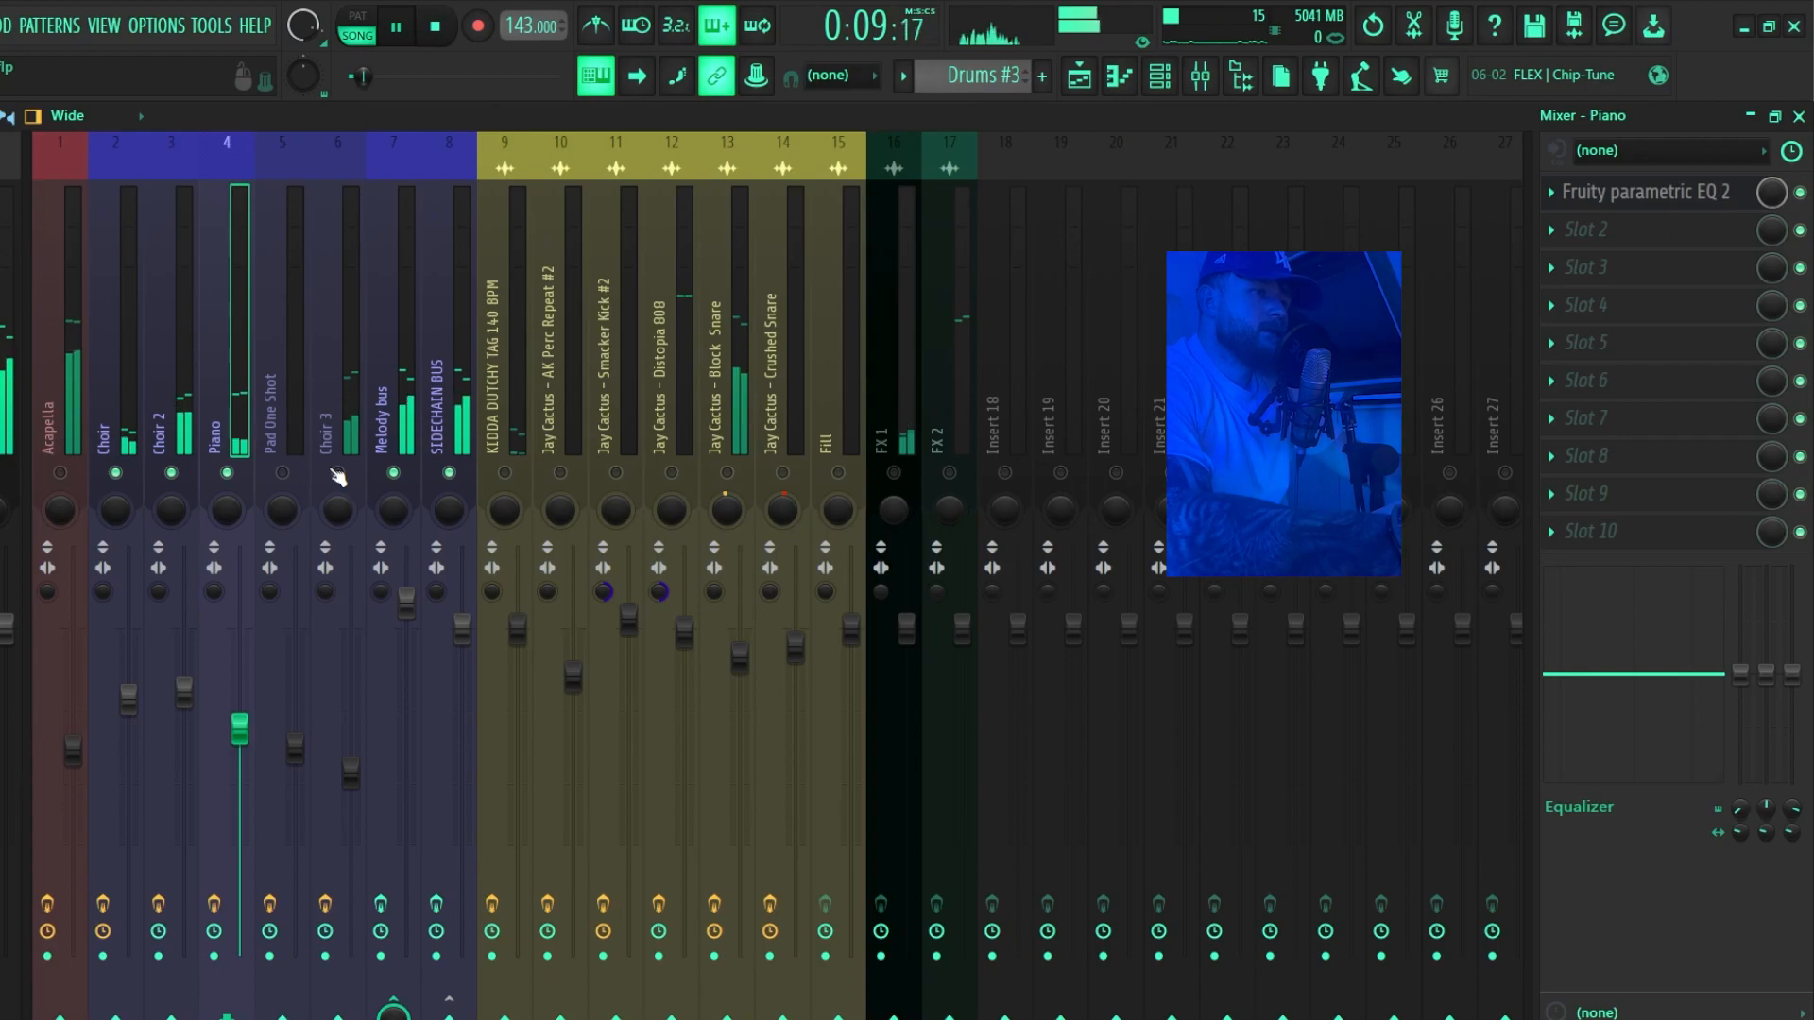
pyautogui.press('space')
pyautogui.click(330, 395)
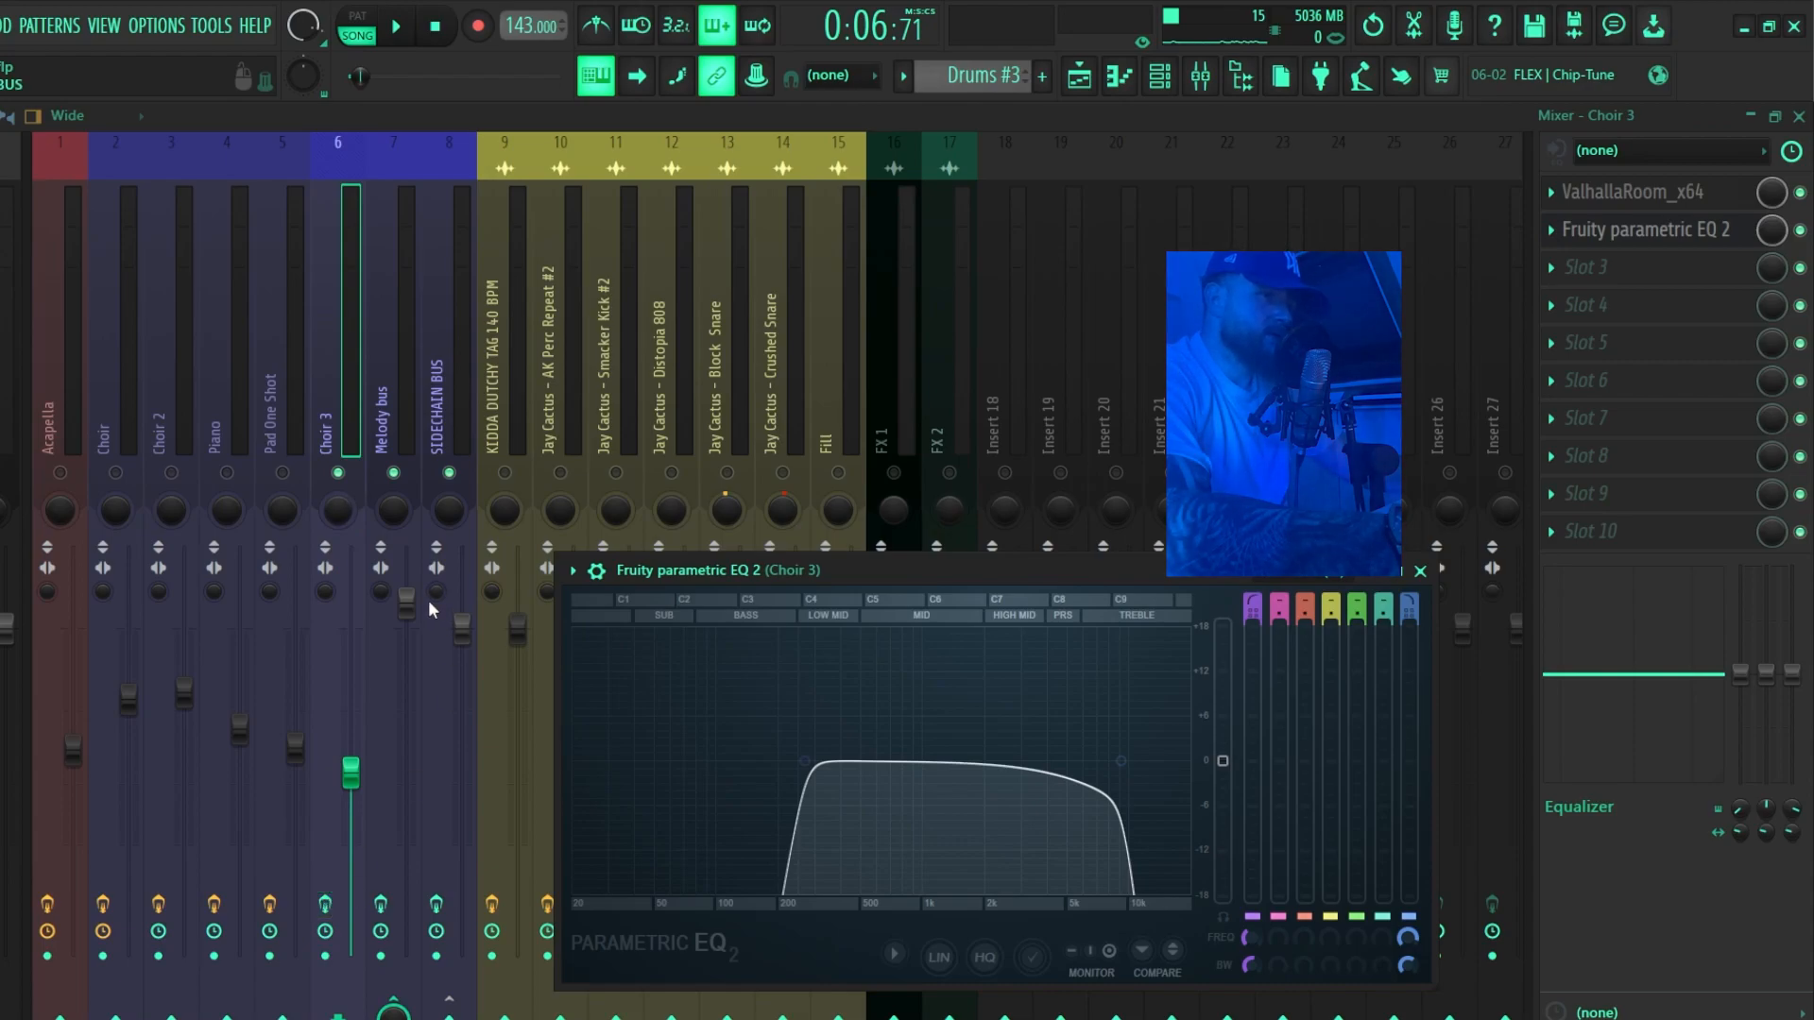
pyautogui.press('space')
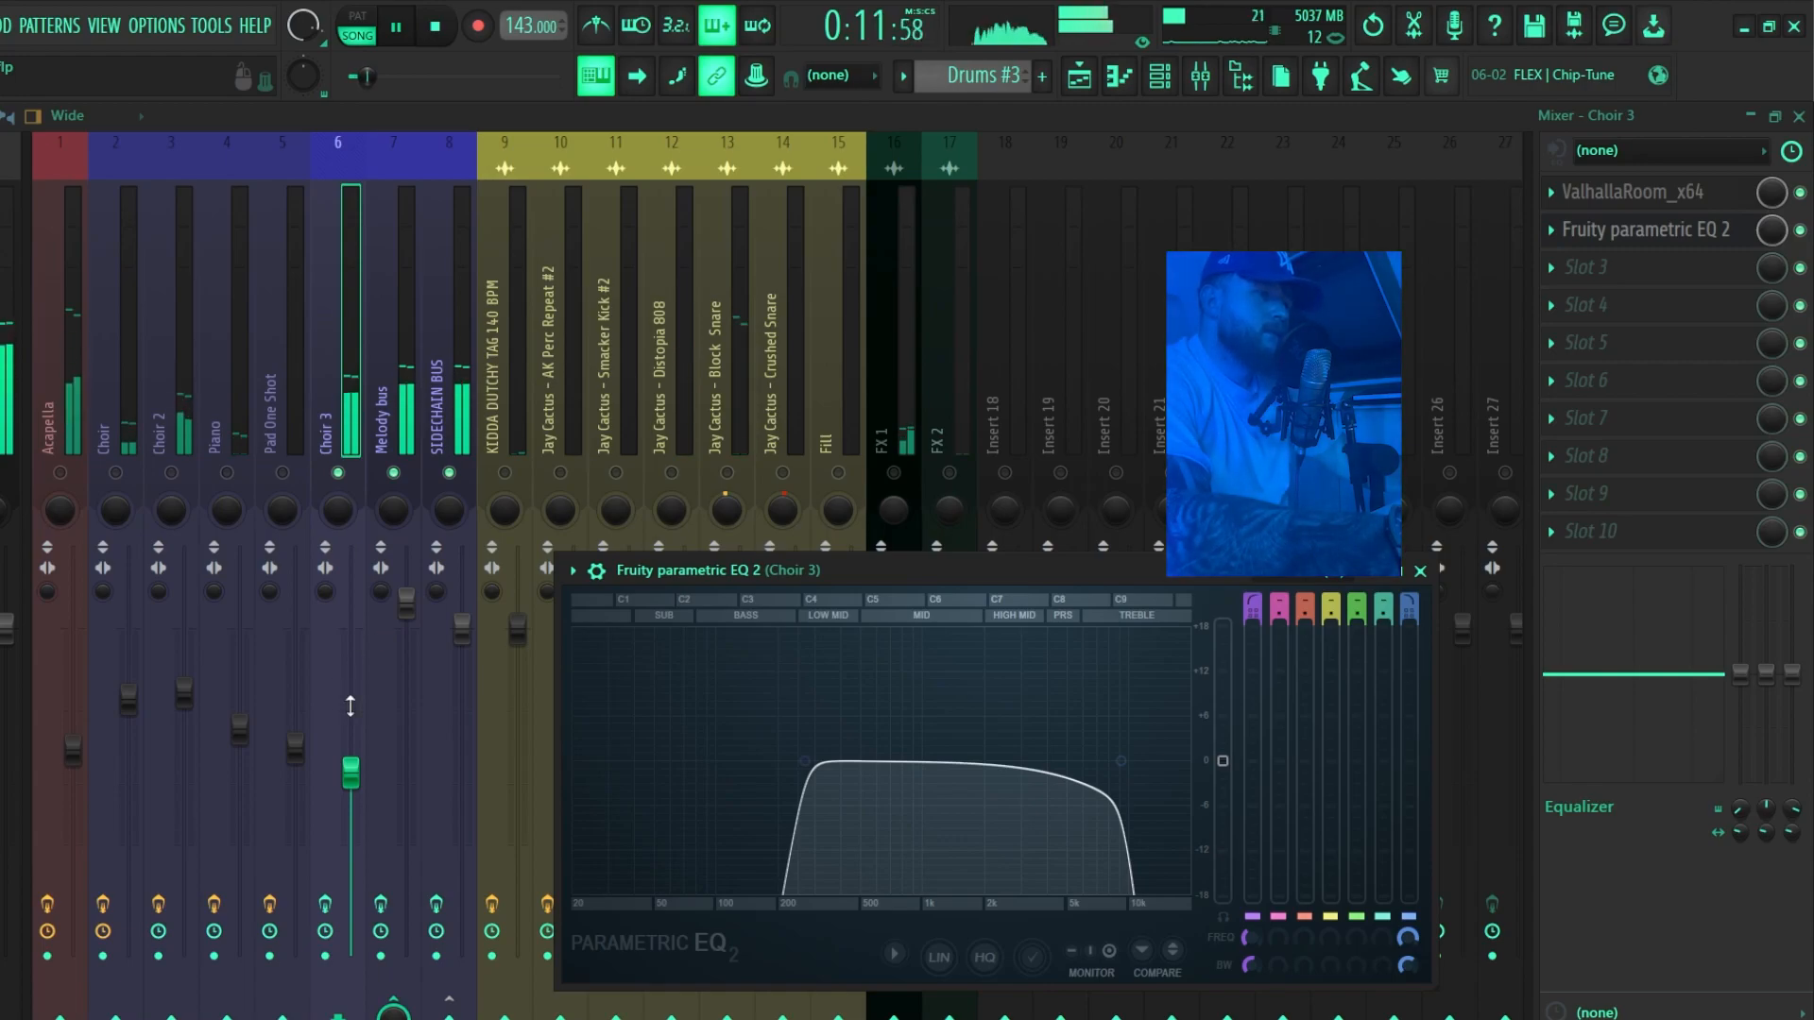
pyautogui.press('space')
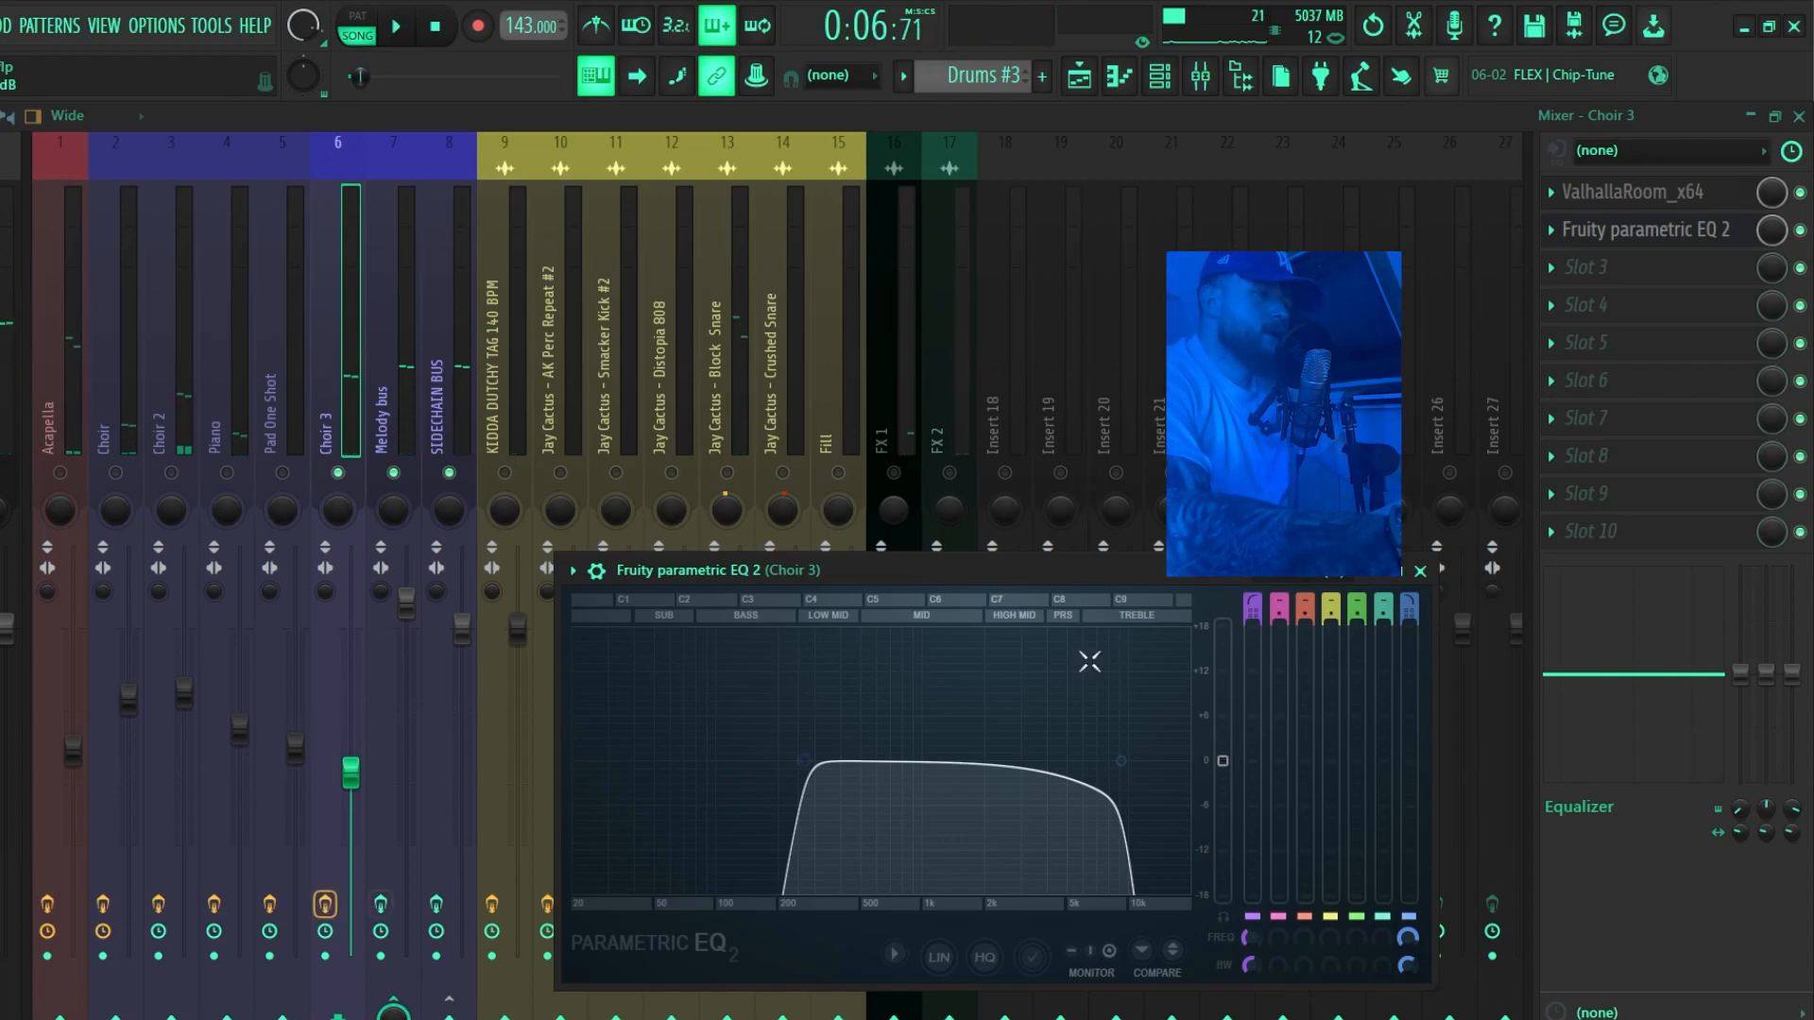
# Examine Choir 3's ValhallaRoom and Fruity parametric EQ 2 settings and play the track soloed.
pyautogui.click(1669, 202)
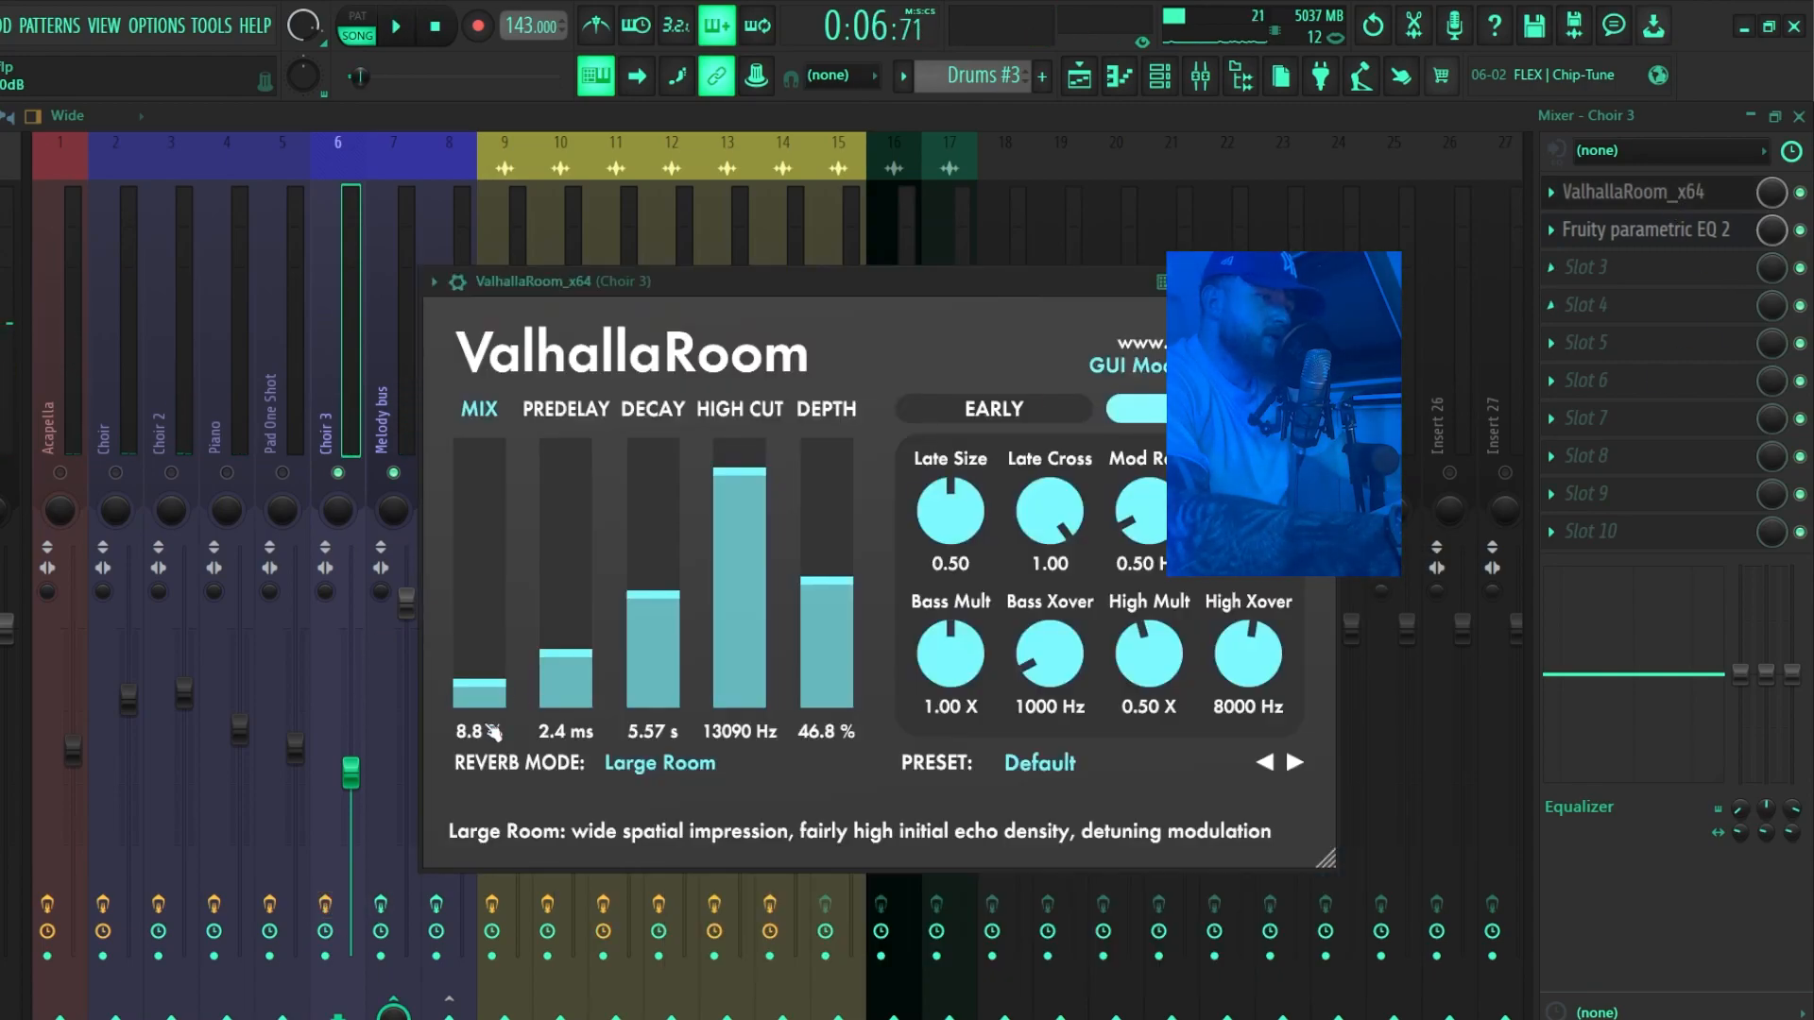
pyautogui.press('Escape')
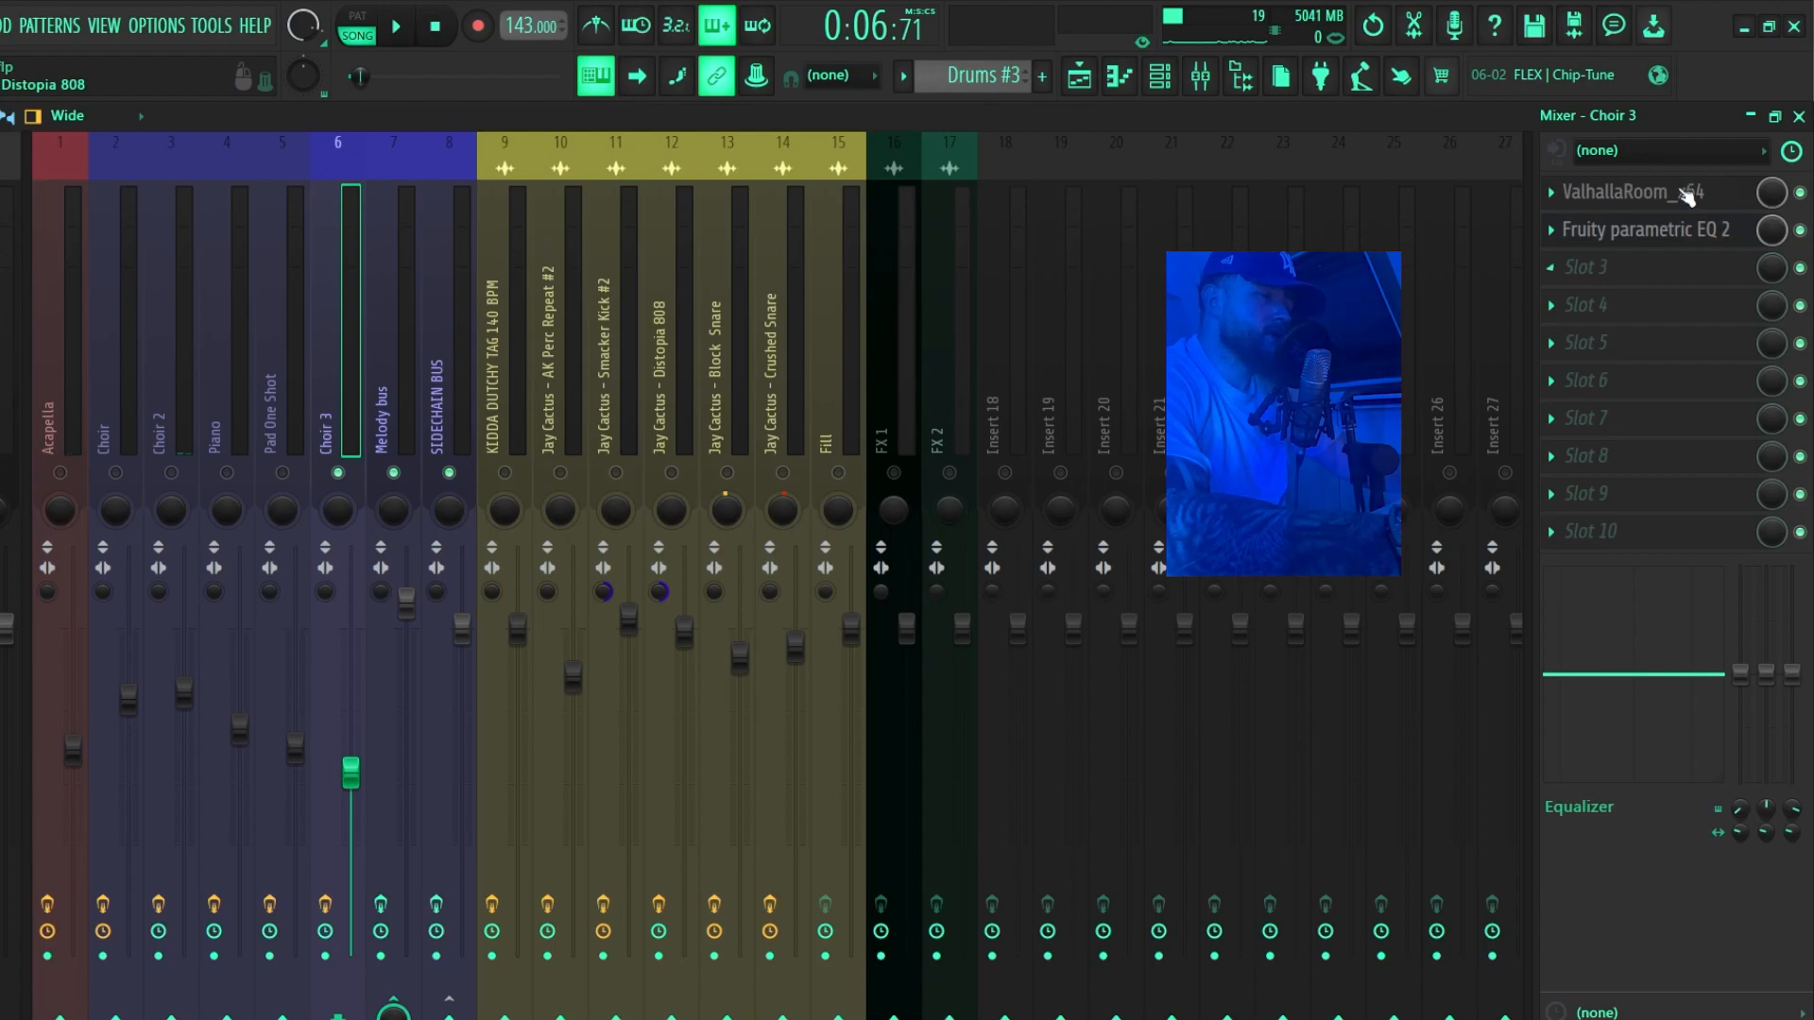
pyautogui.click(1688, 195)
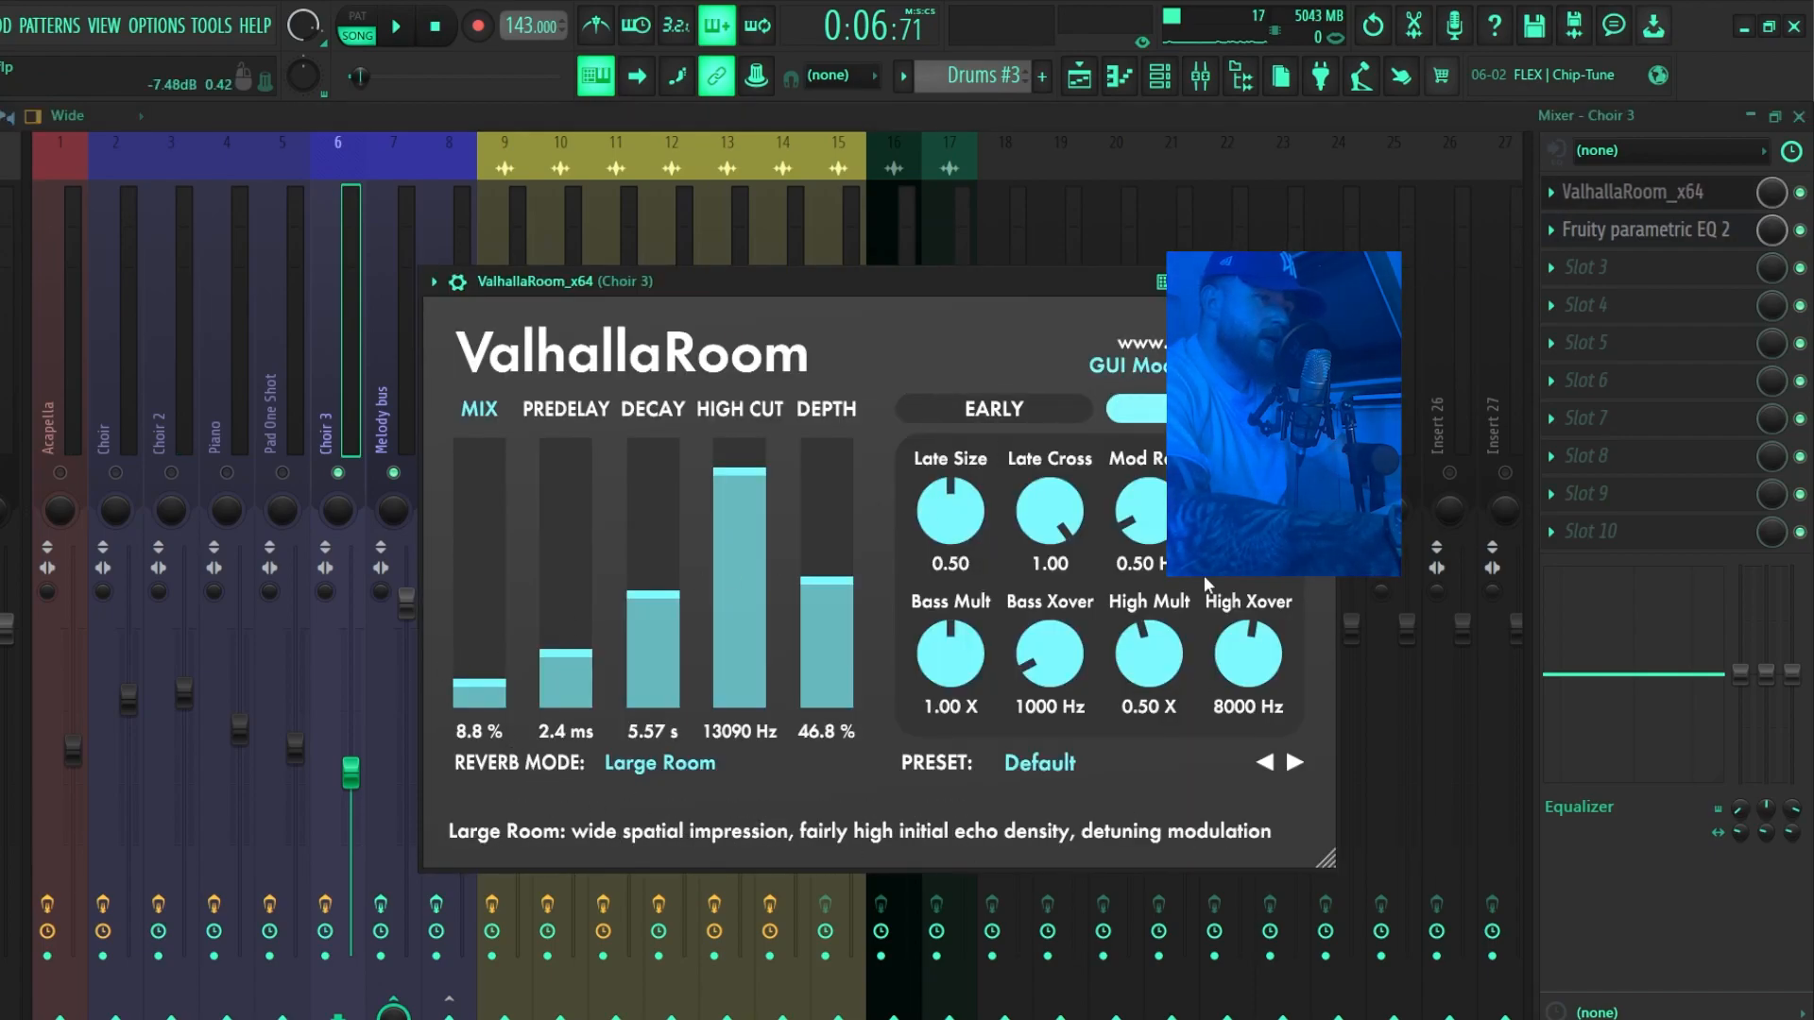
pyautogui.press('Escape')
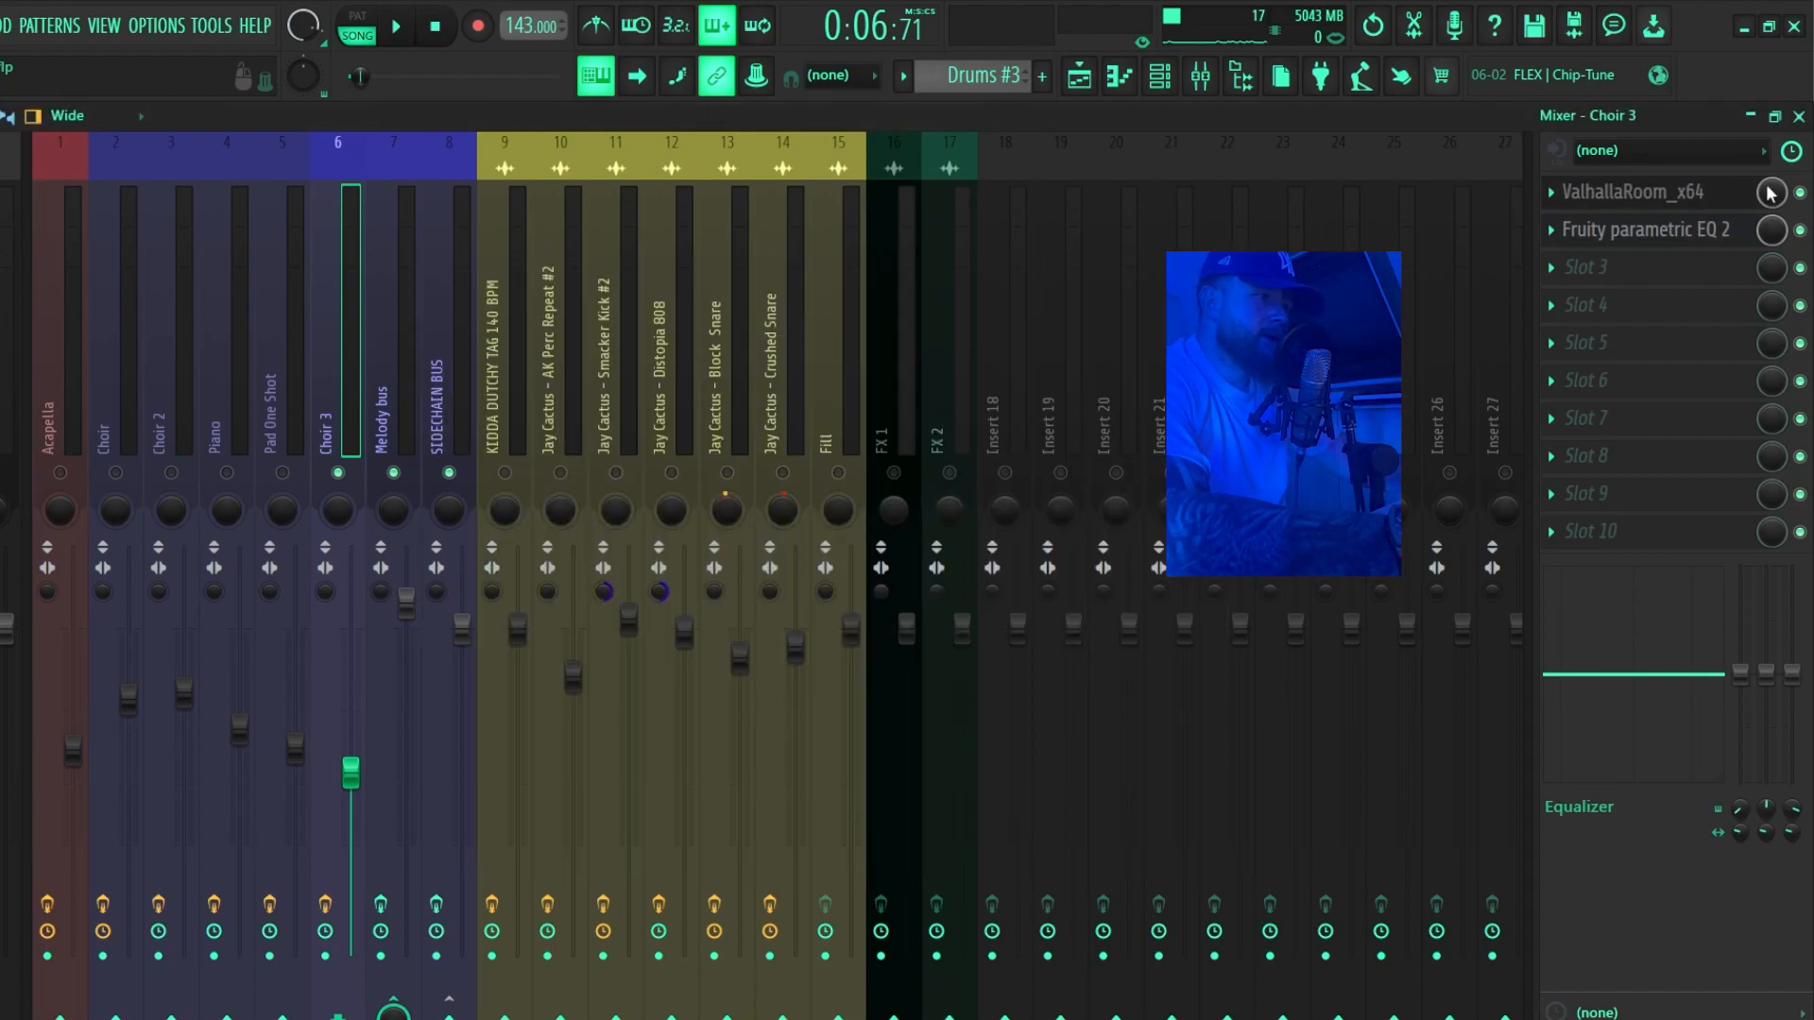
pyautogui.click(1733, 232)
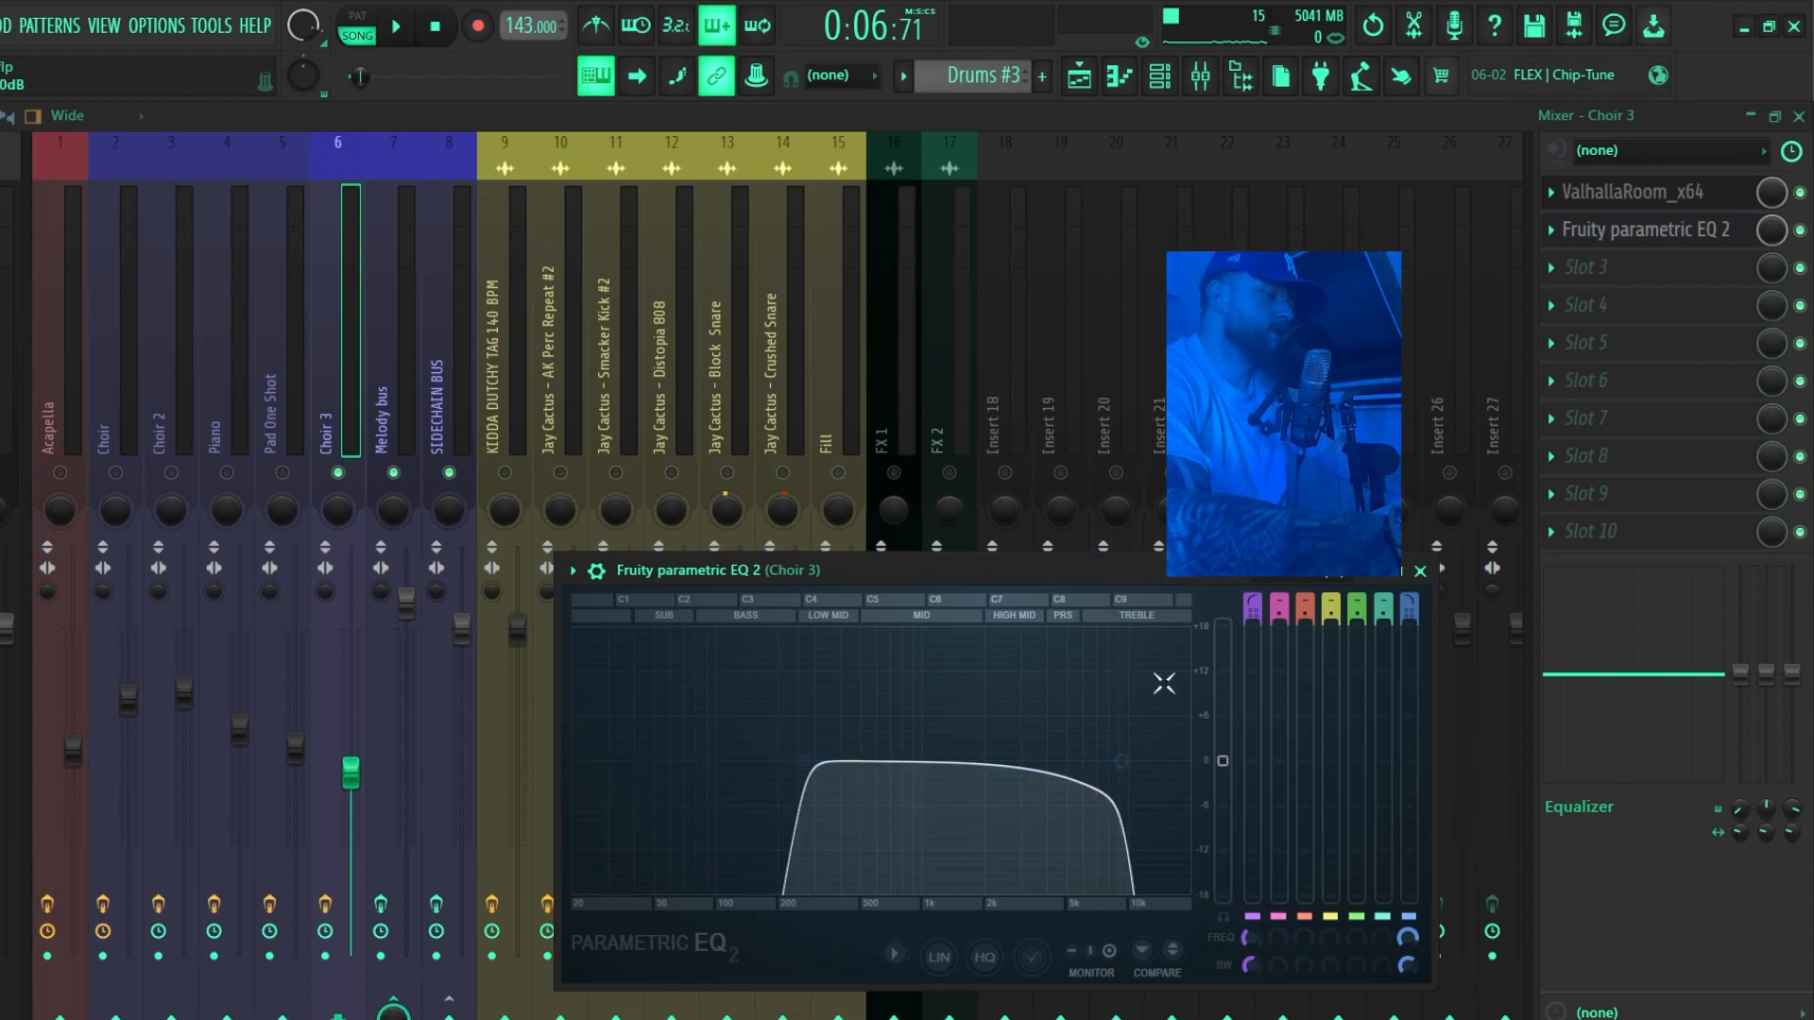
pyautogui.press('Escape')
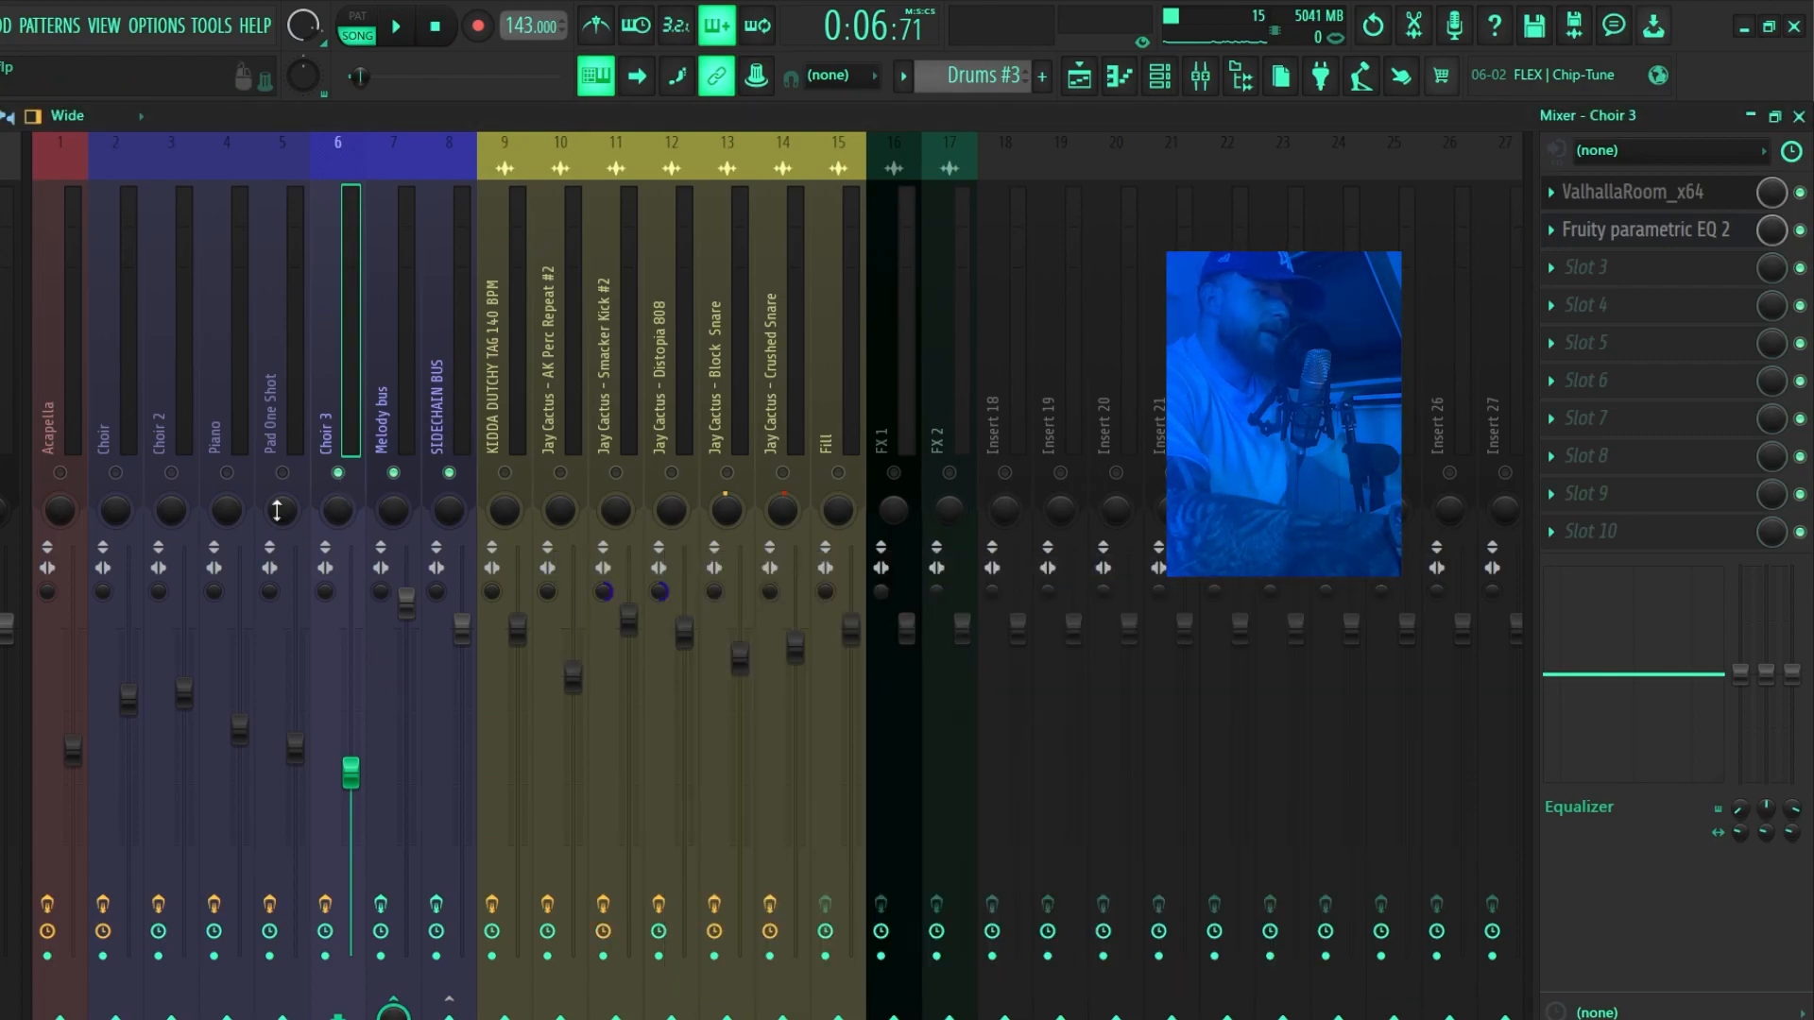
pyautogui.press('space')
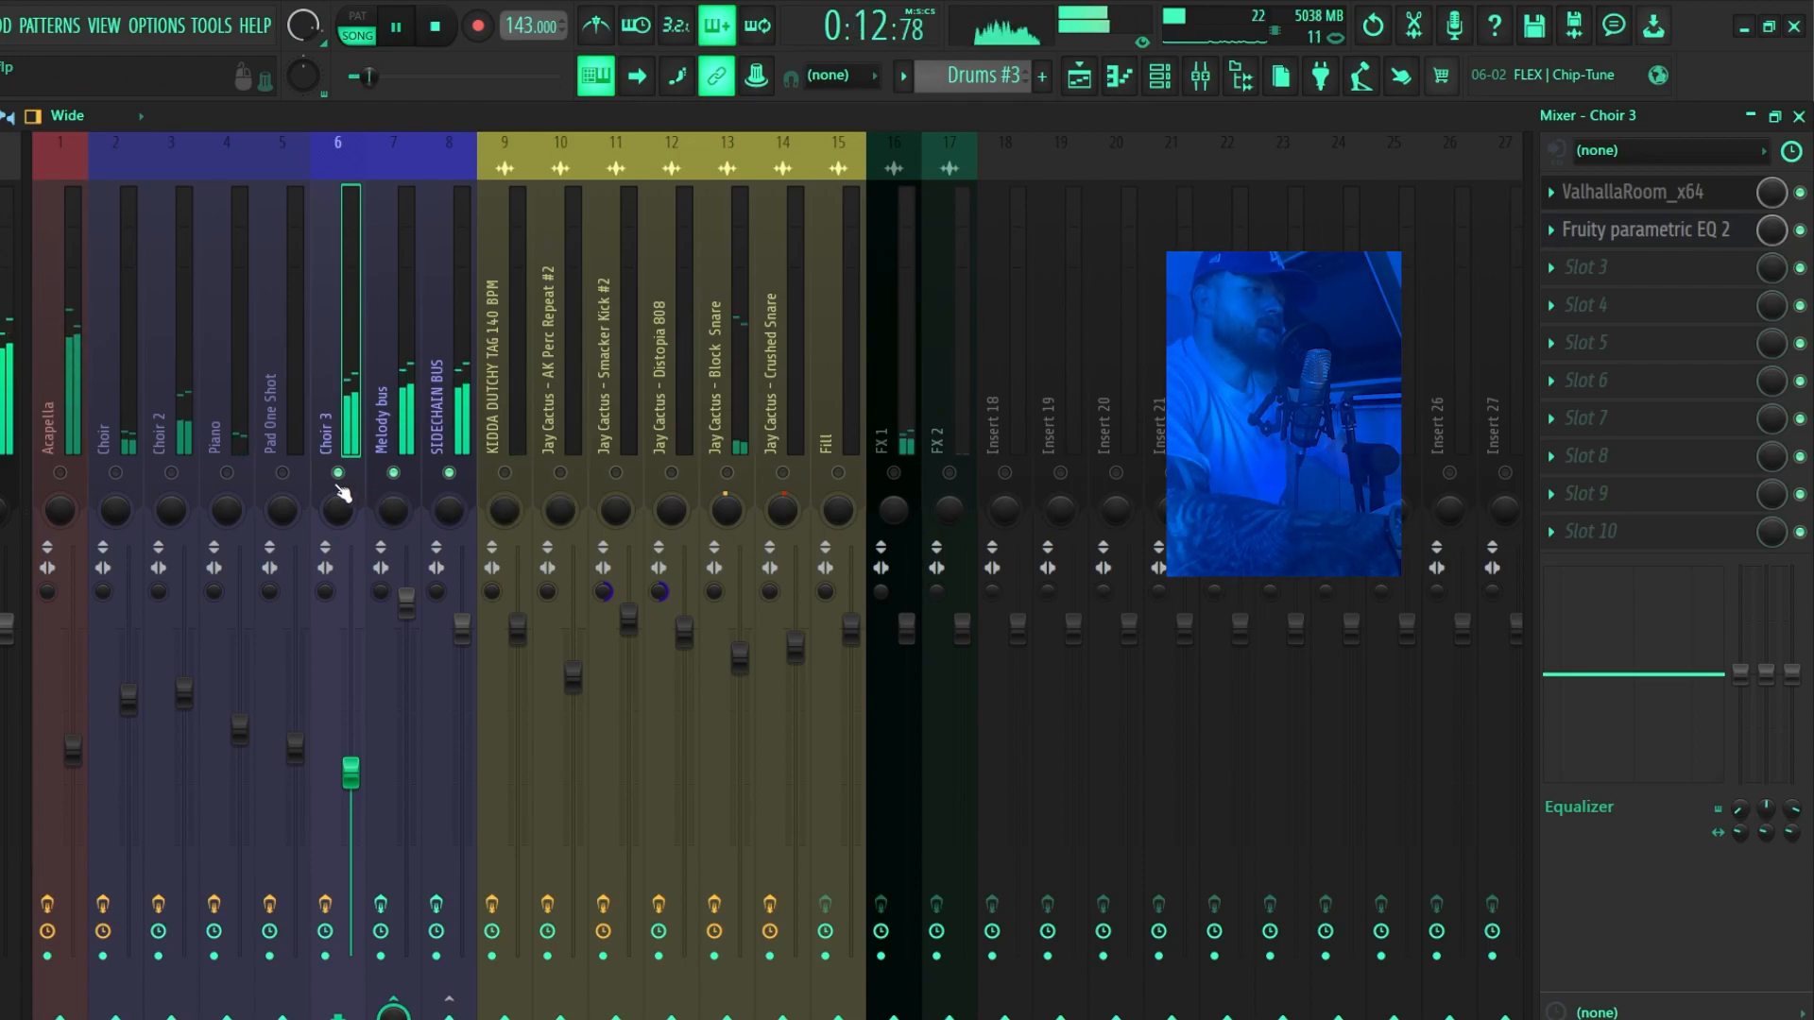
pyautogui.press('space')
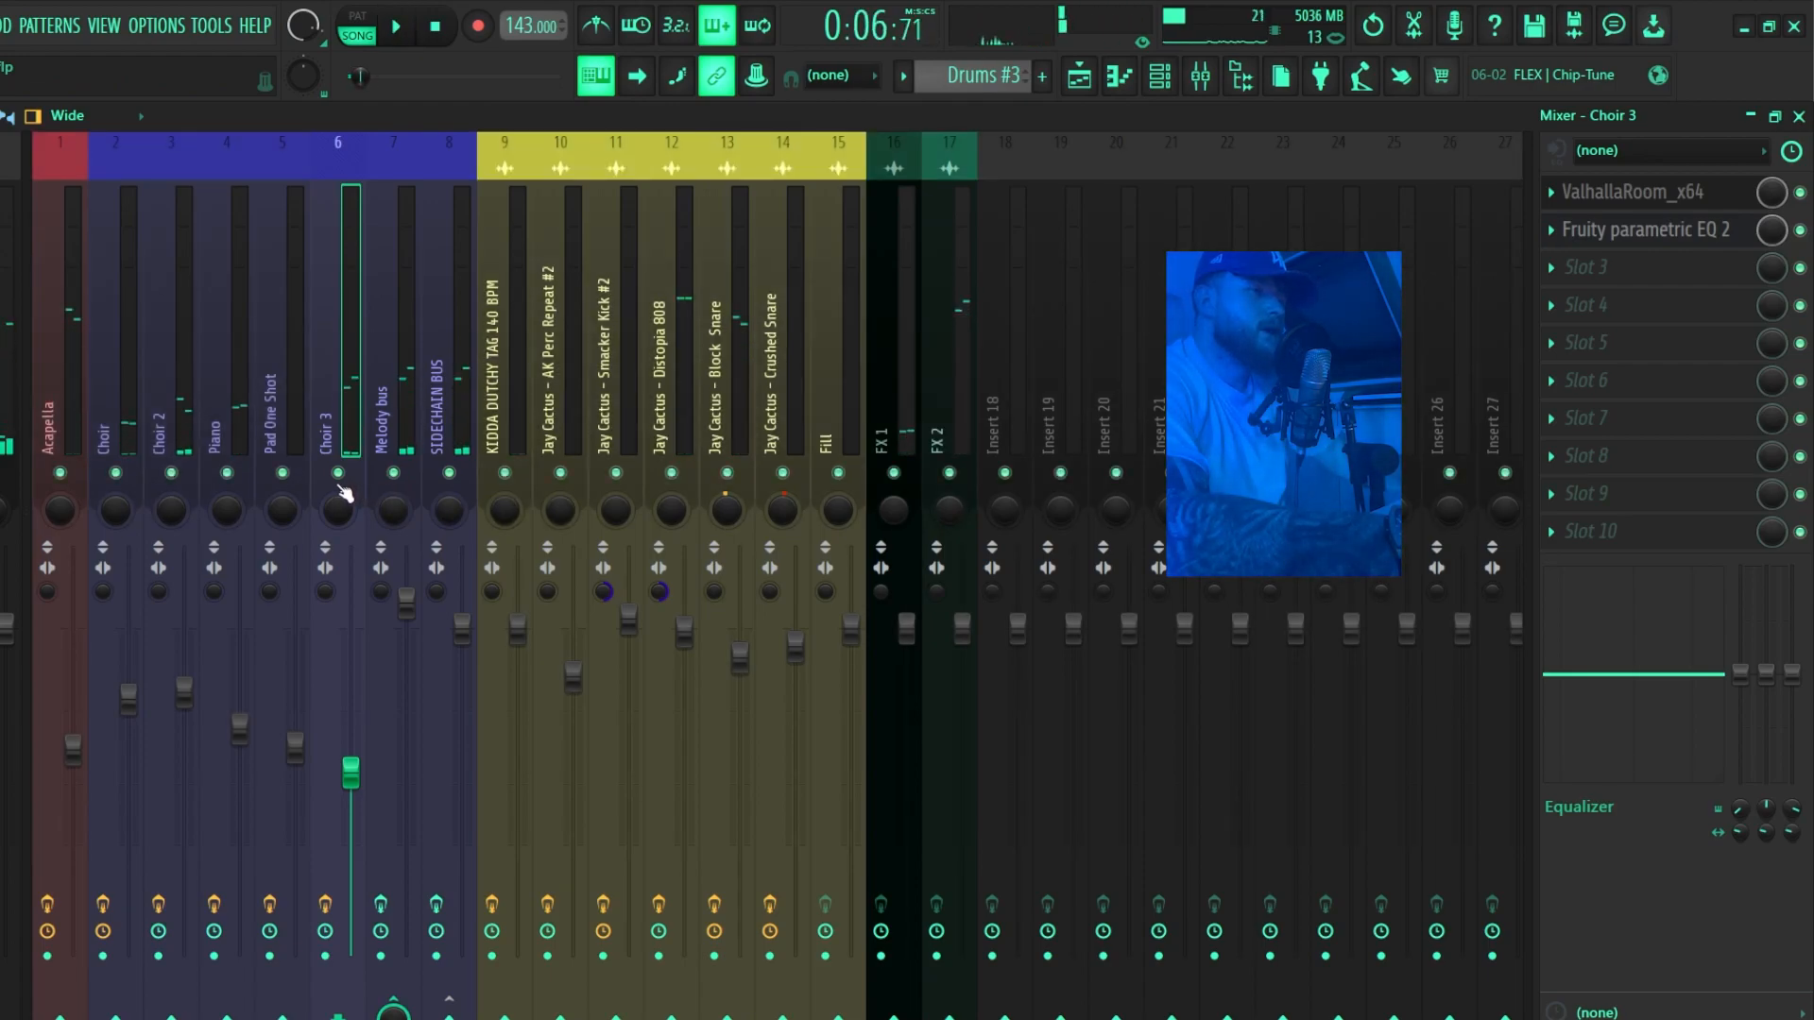
# Unsolo Choir 3, leave only the melody tracks and their buses unmuted in the mixer, and play them together.
pyautogui.rightClick(338, 475)
pyautogui.moveTo(225, 474); pyautogui.dragTo(115, 474)
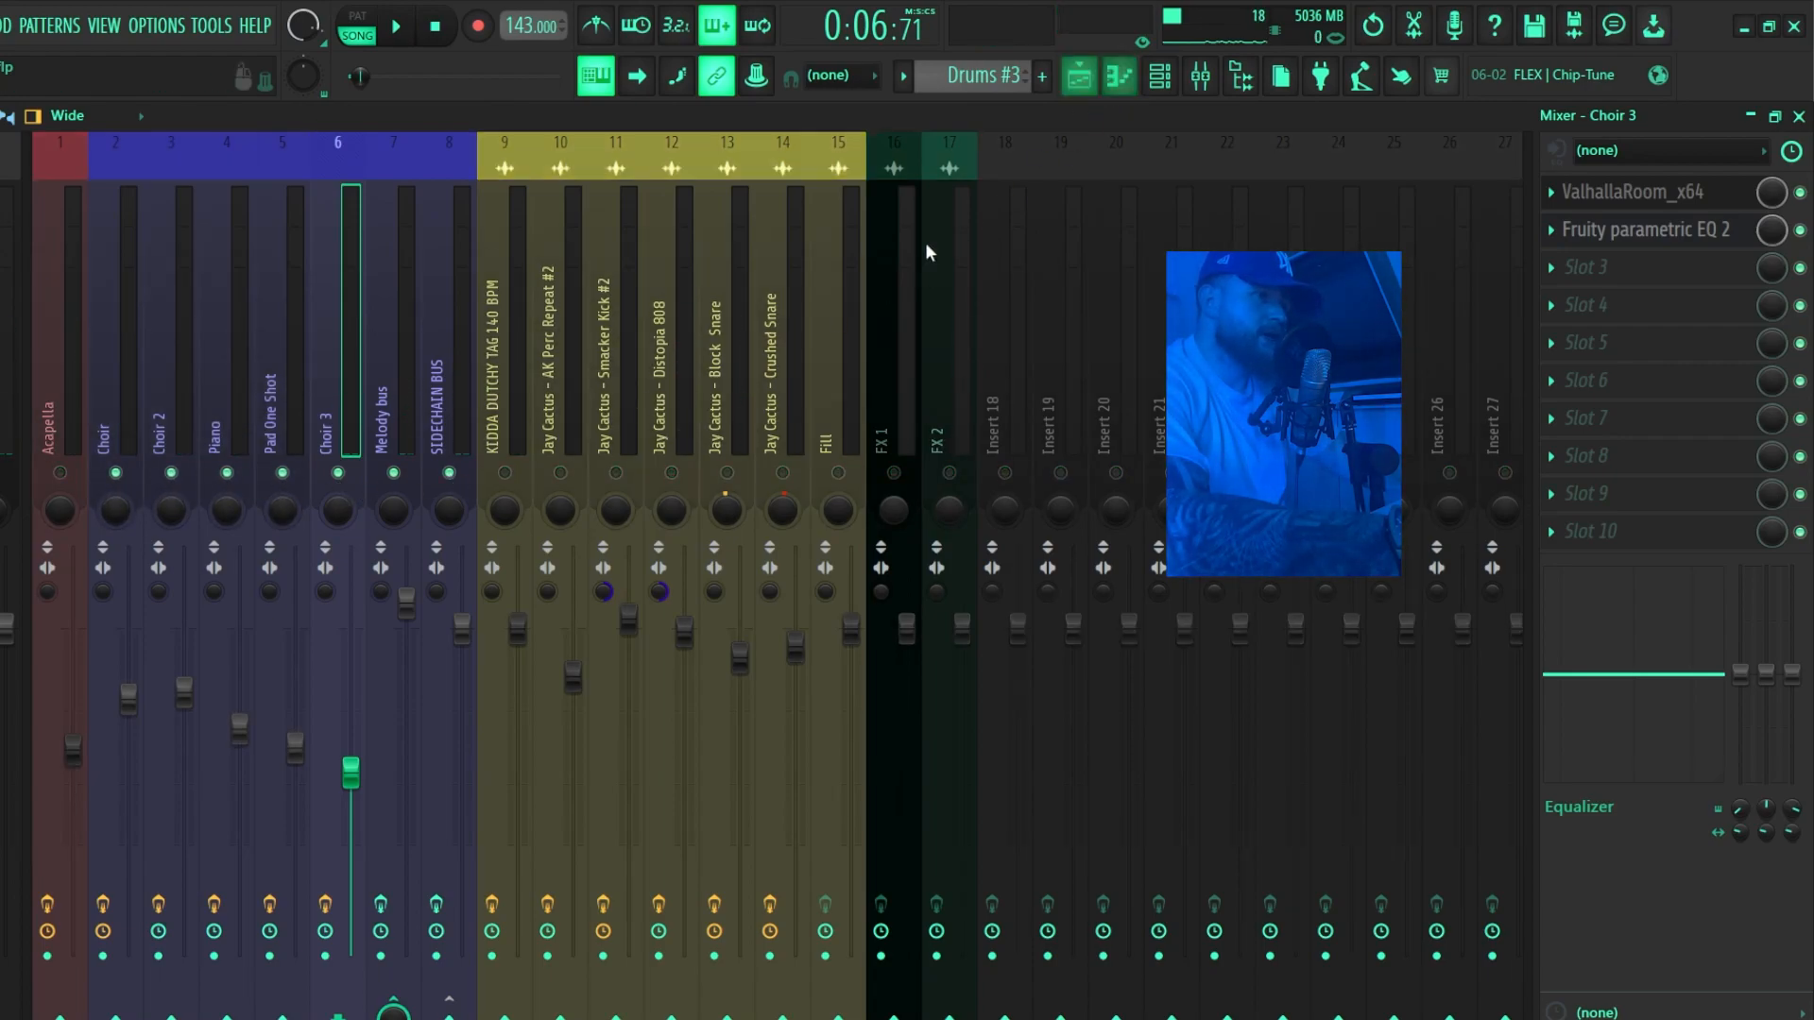
pyautogui.press('space')
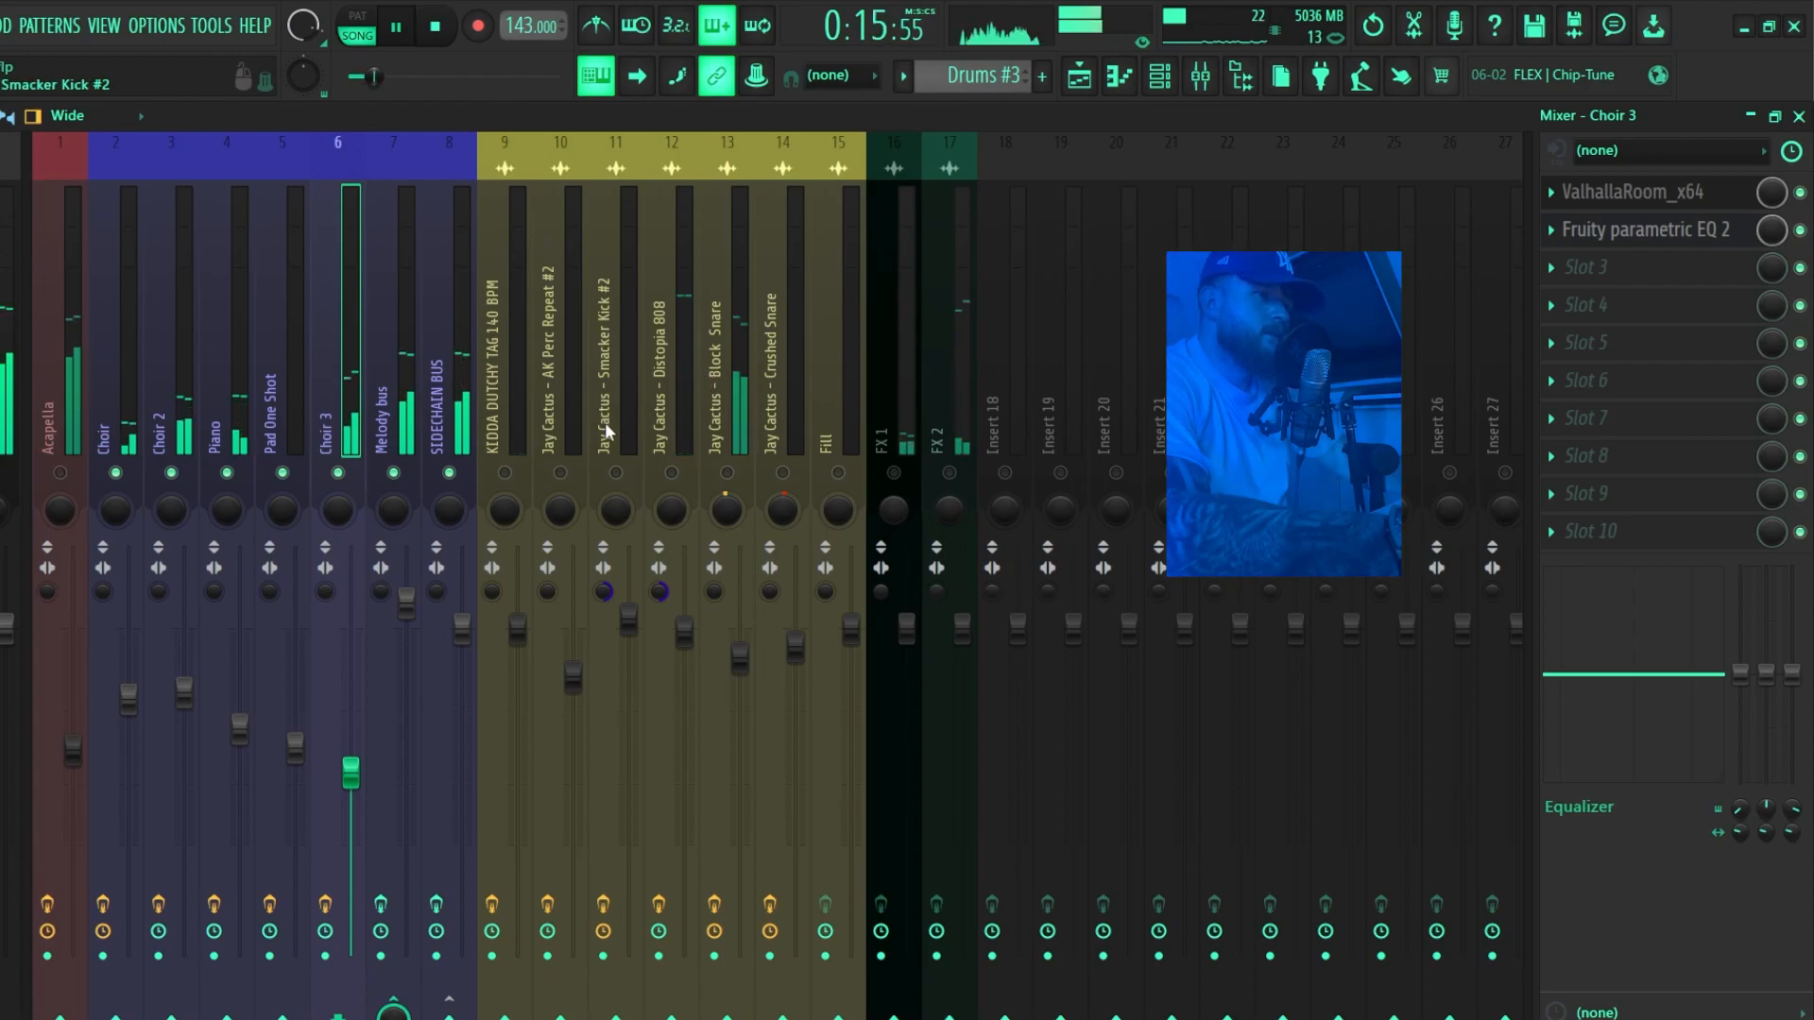
# Stop playback, examine the Fruity parametric EQ 2 on the kICK track, and play the kick soloed.
pyautogui.press('space')
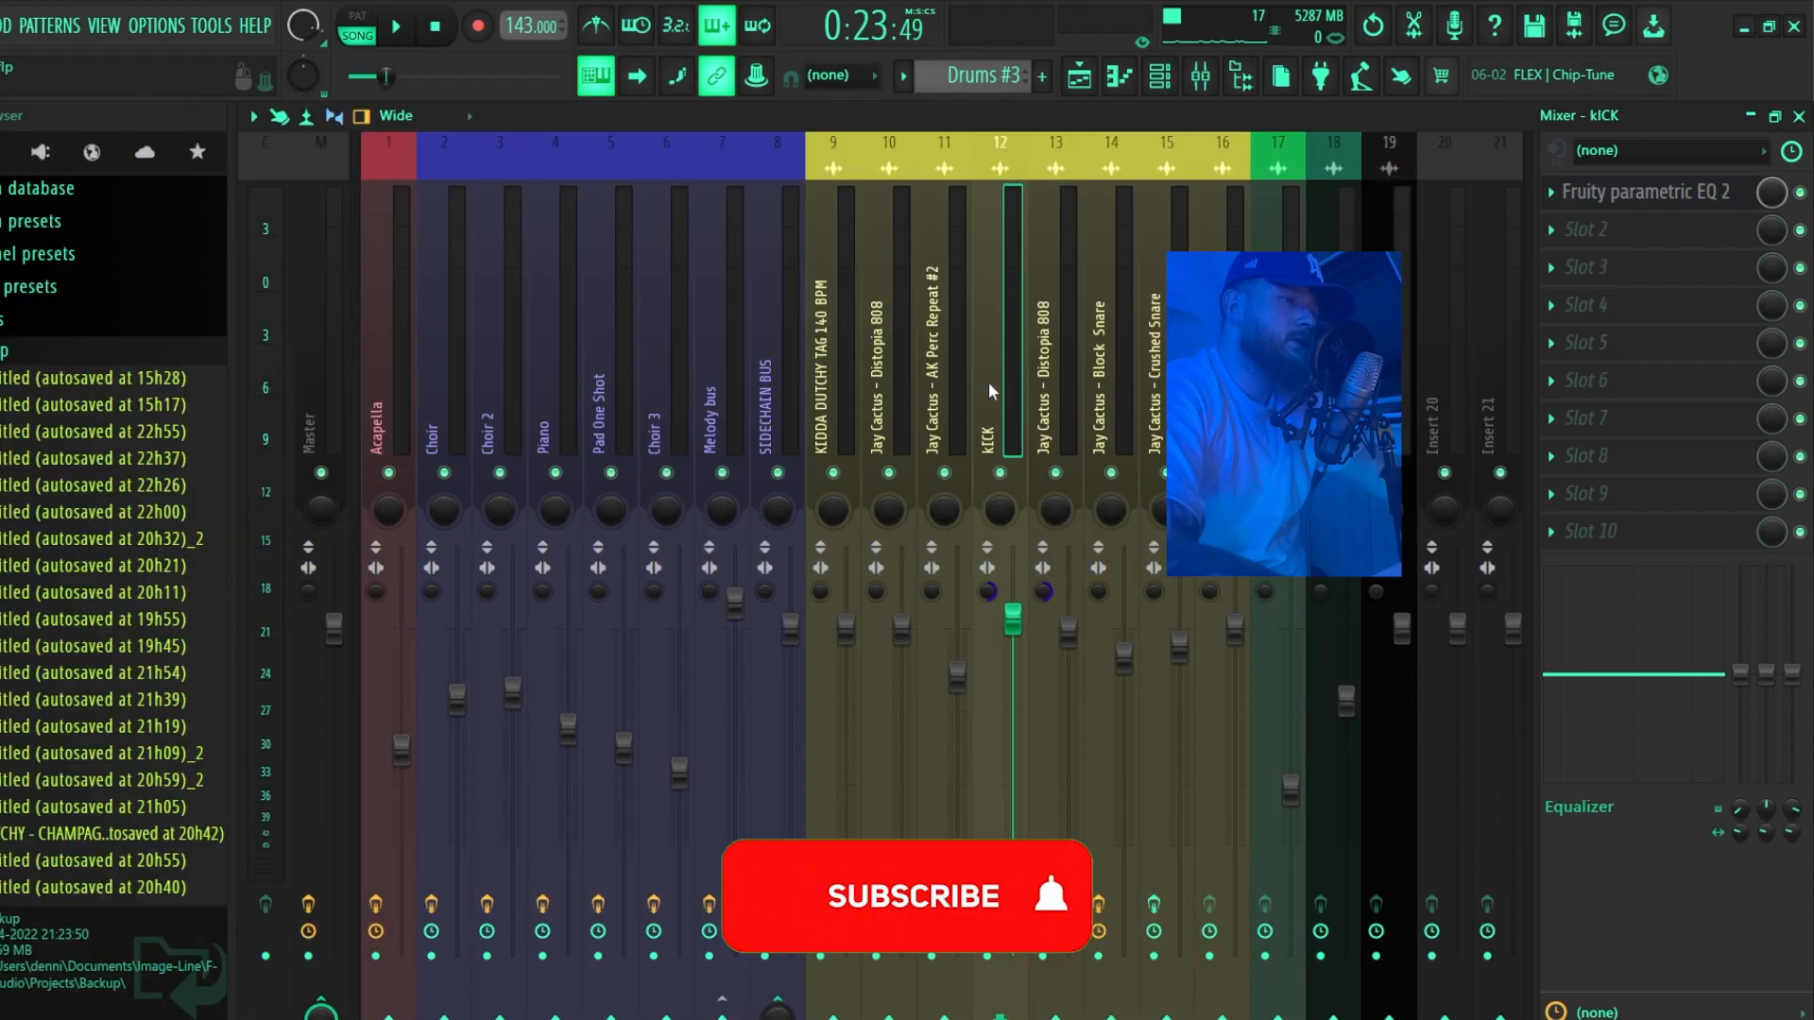
pyautogui.click(1009, 446)
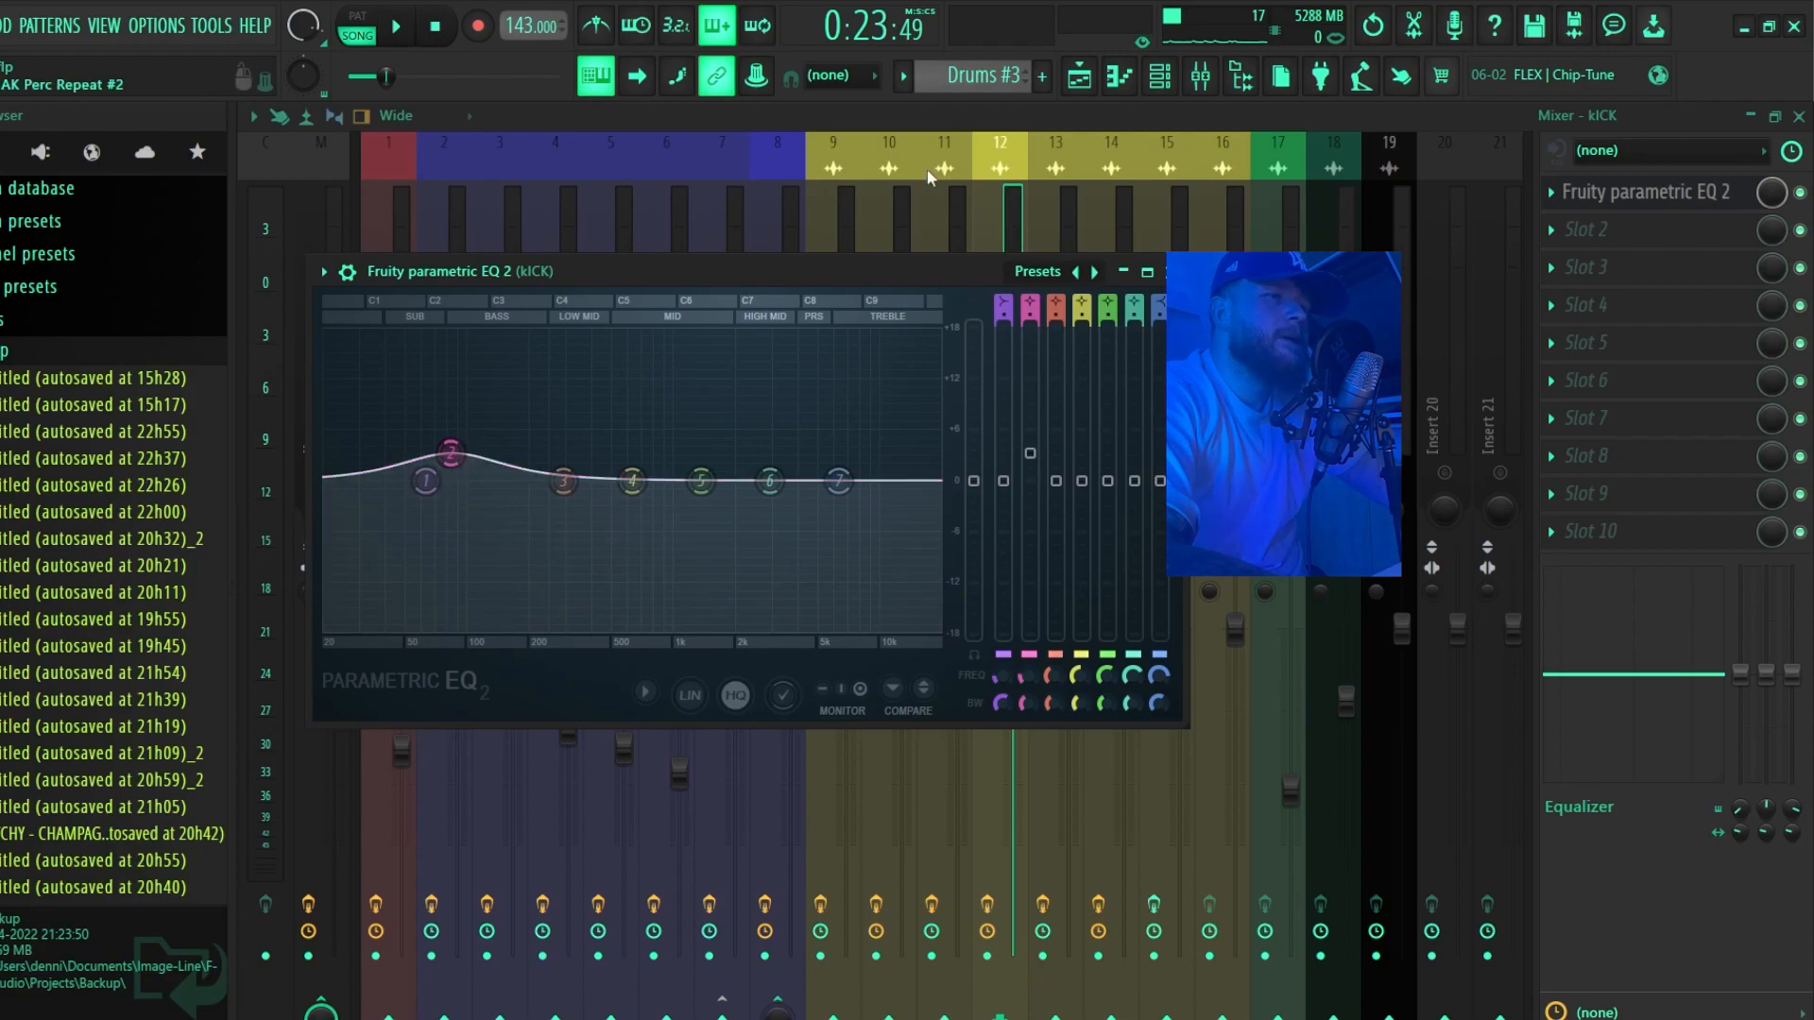
pyautogui.click(1170, 271)
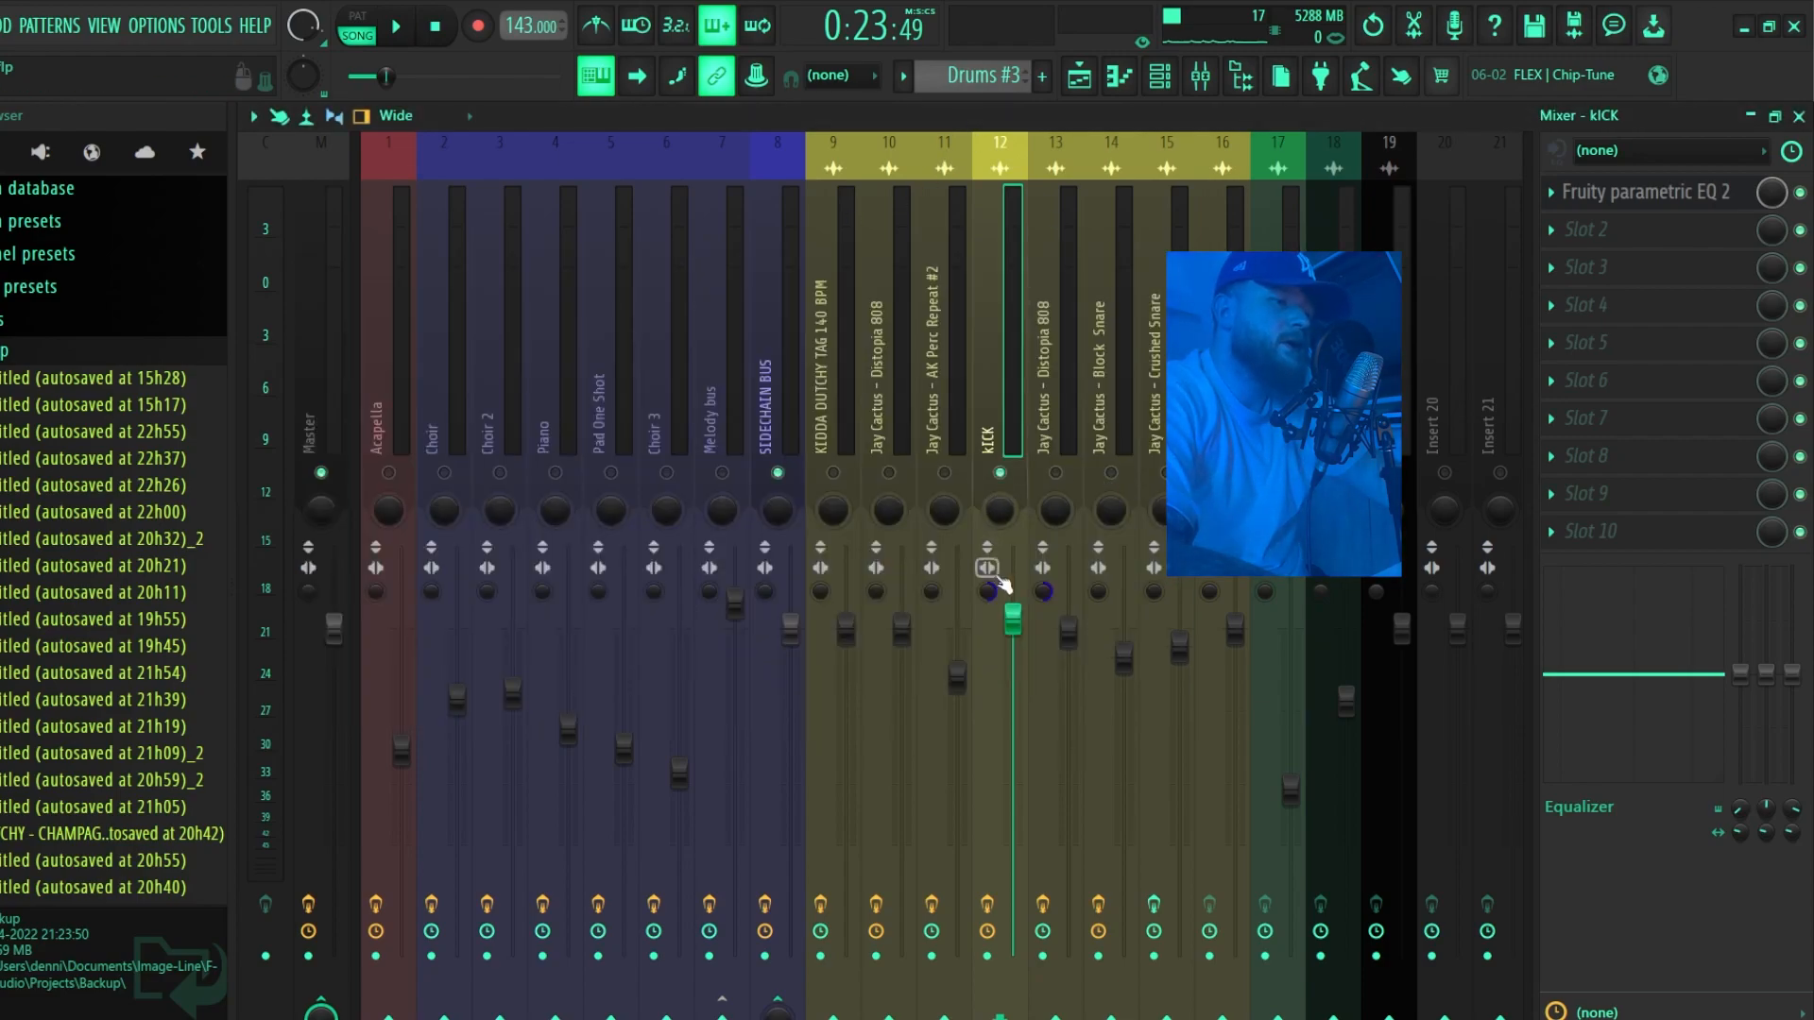
pyautogui.press('space')
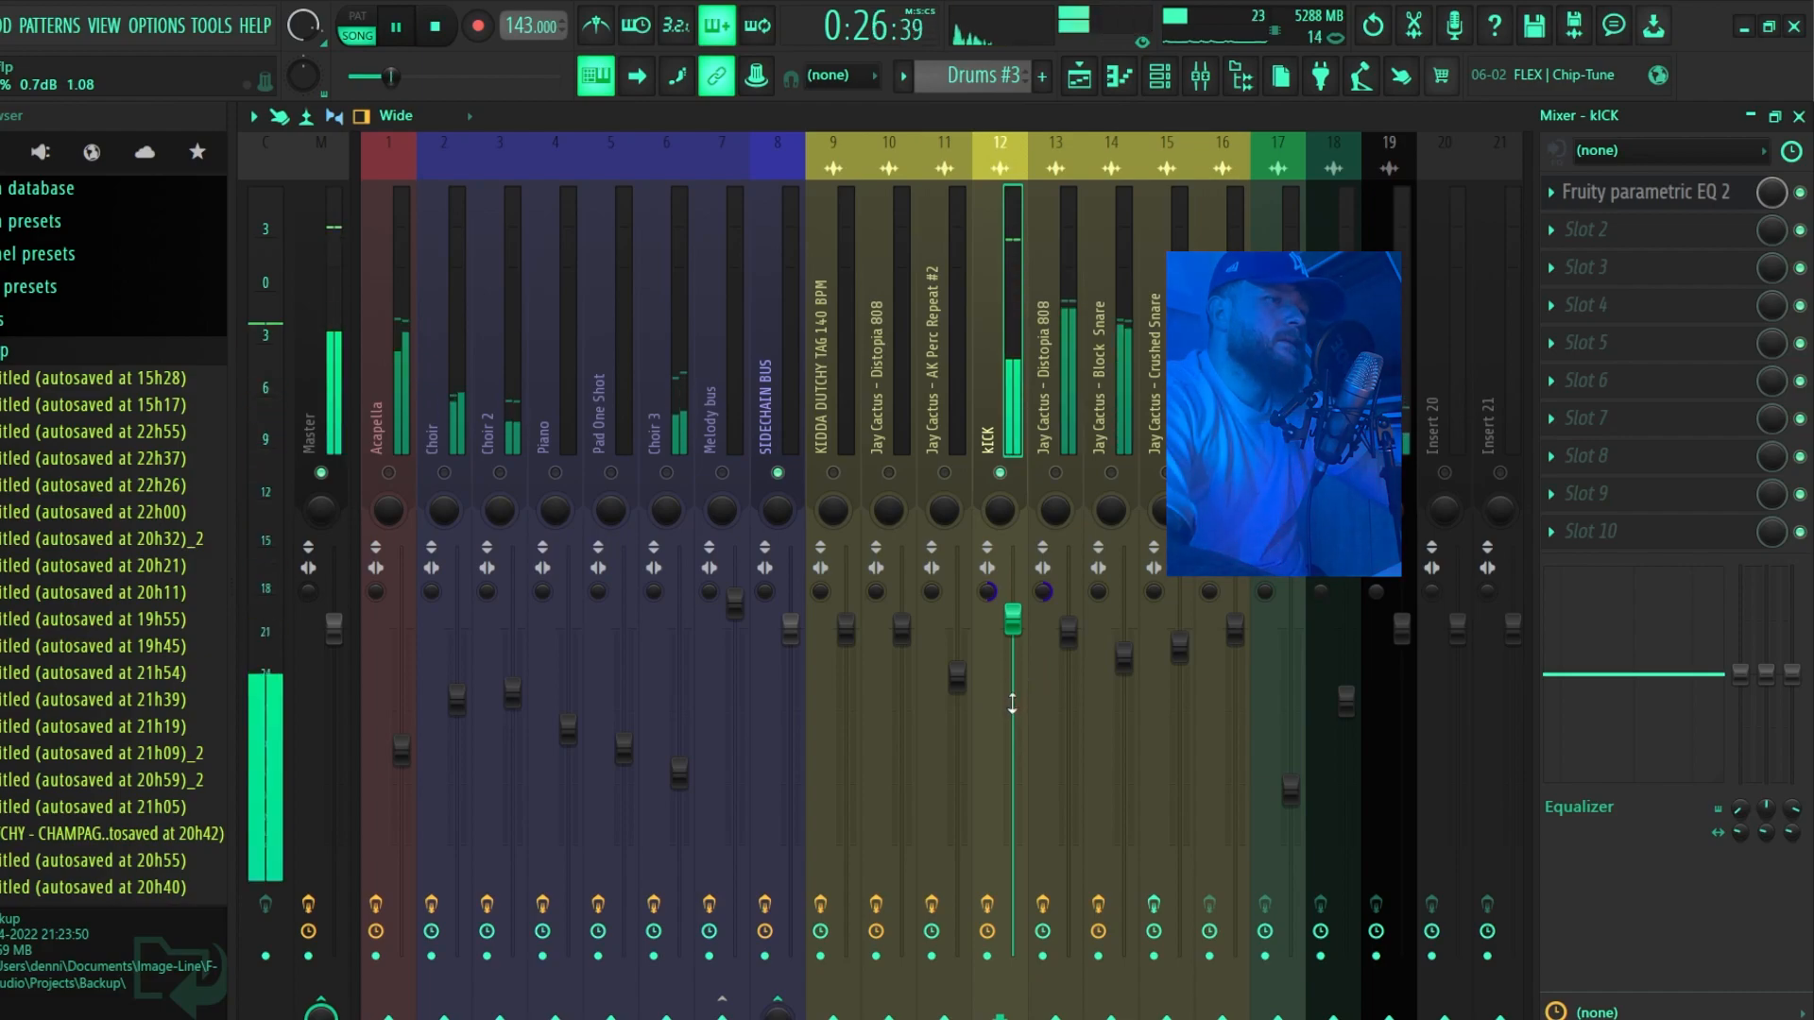
pyautogui.press('space')
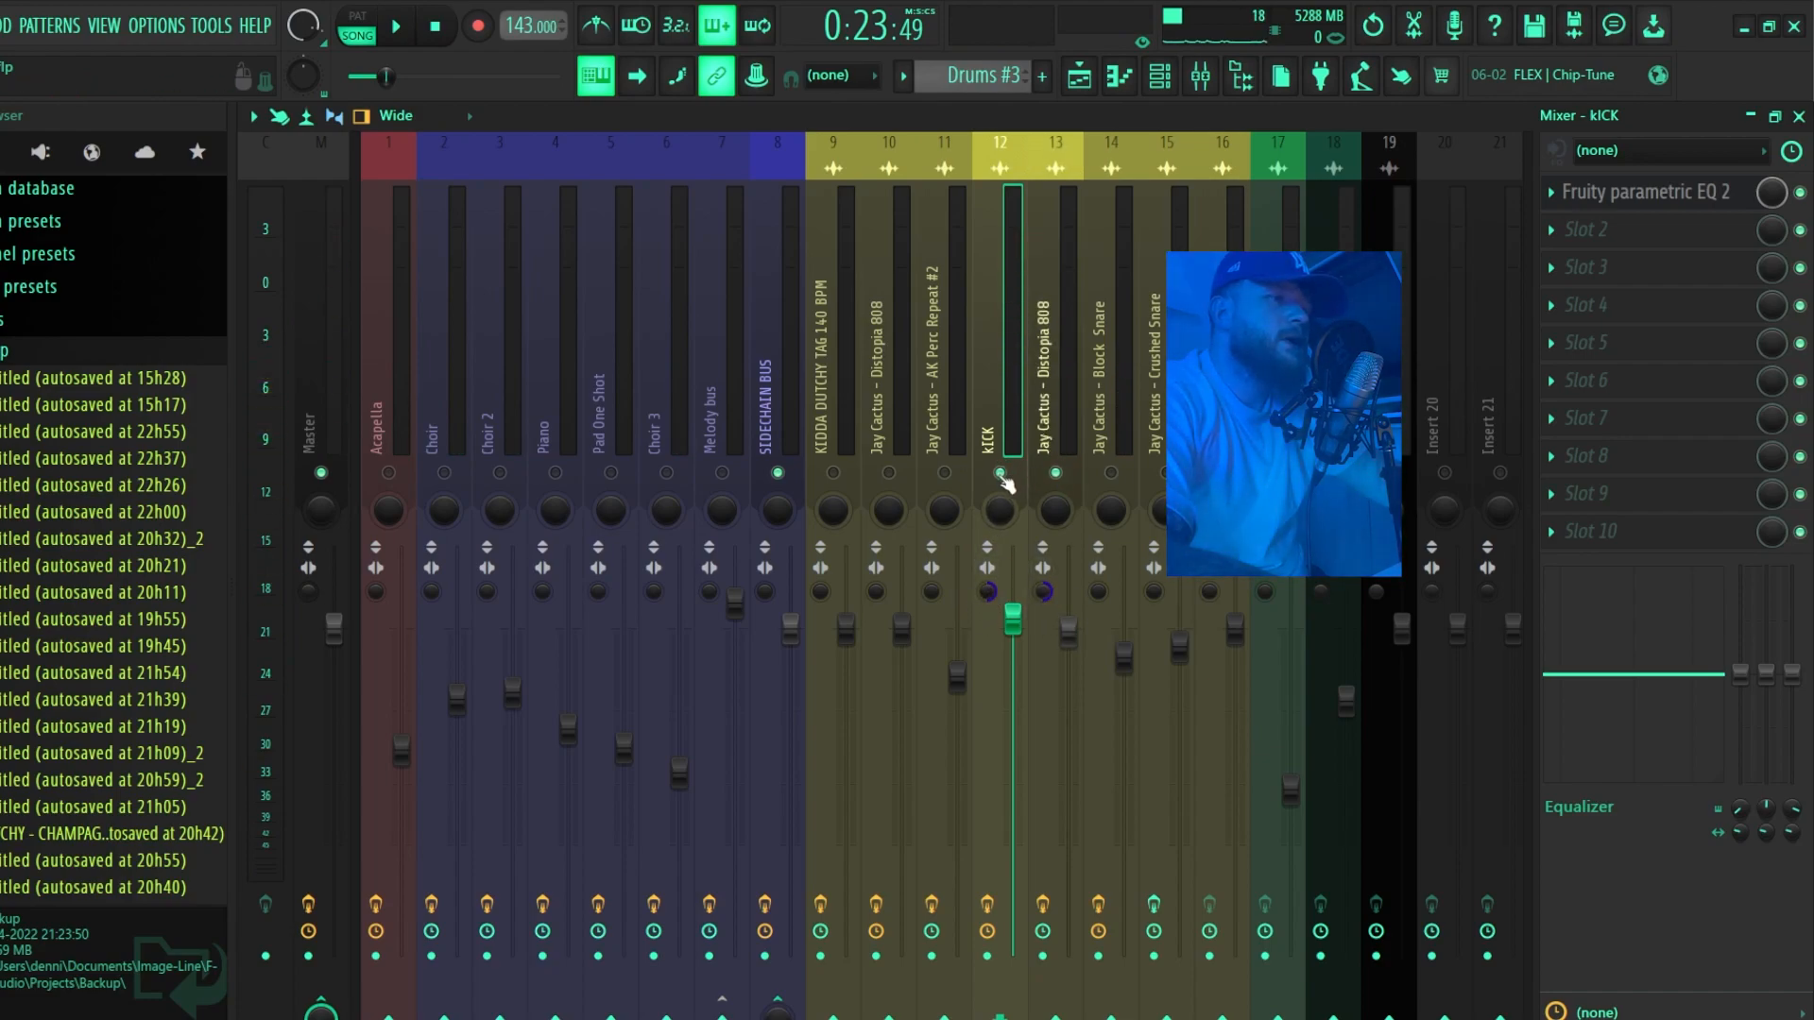
# Select and solo the Jay Cactus - Distopia 808 track on insert 13 and play it alone.
pyautogui.click(1052, 406)
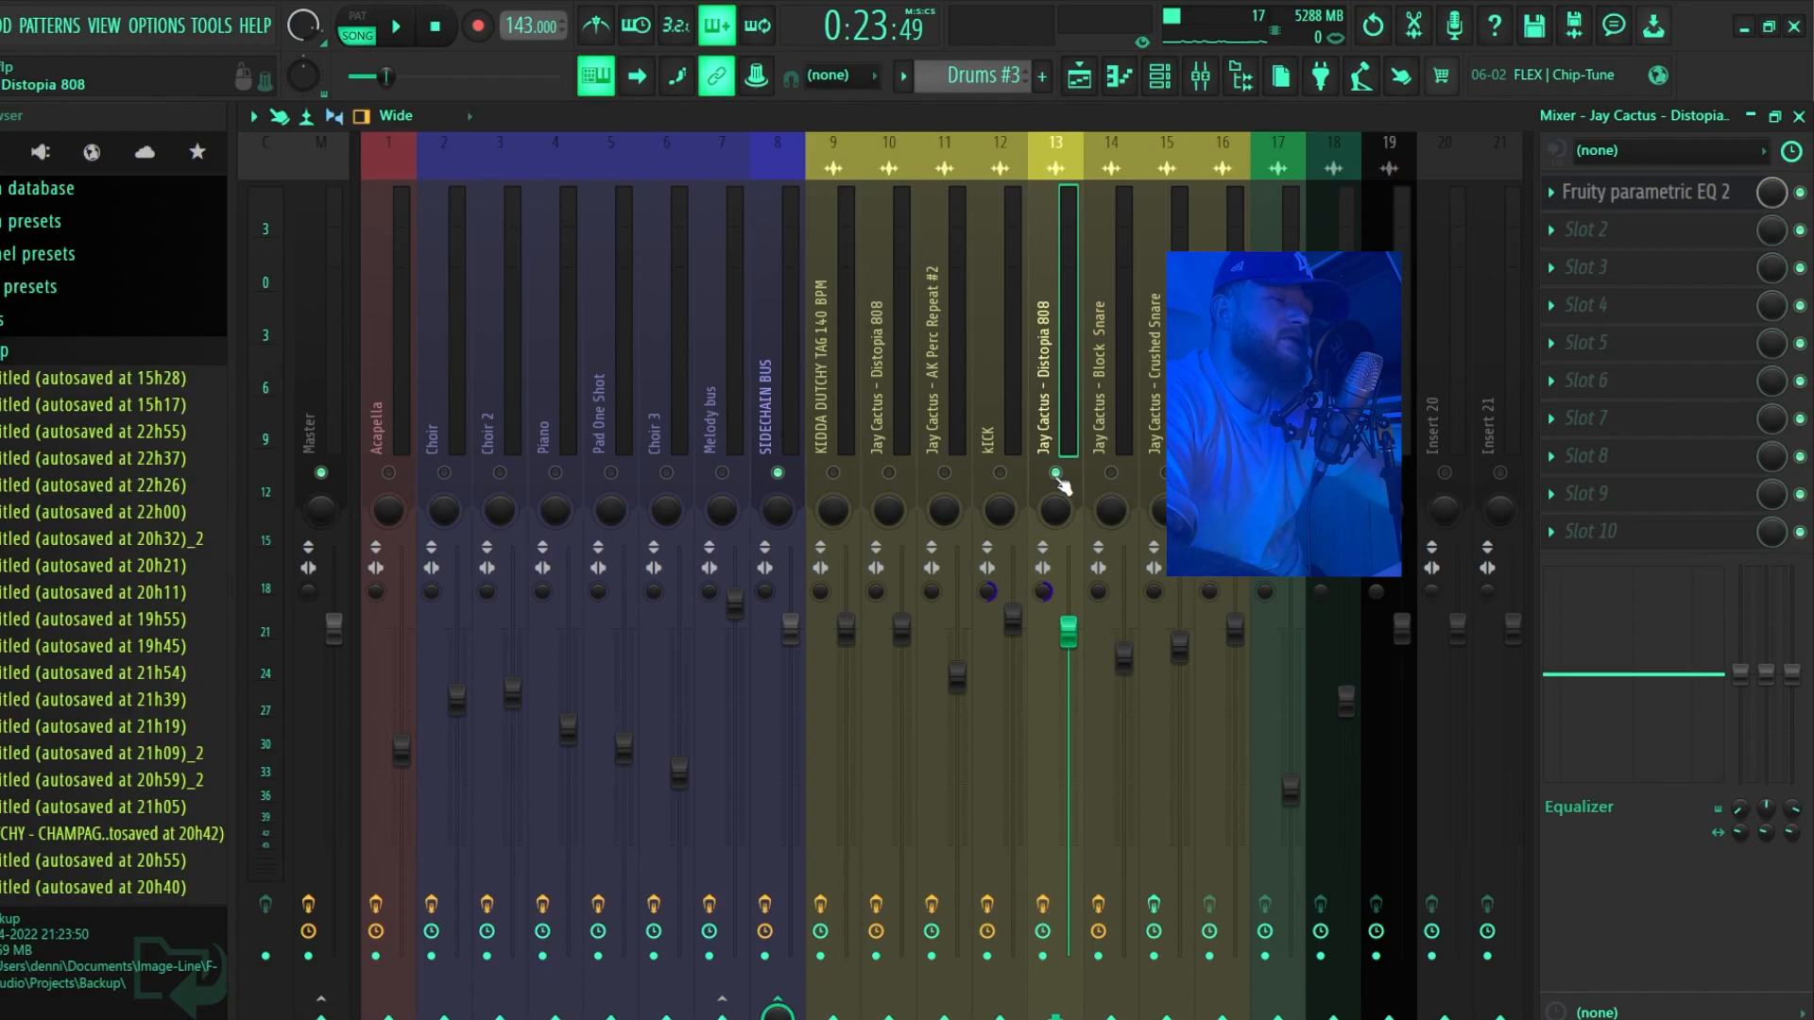
pyautogui.press('space')
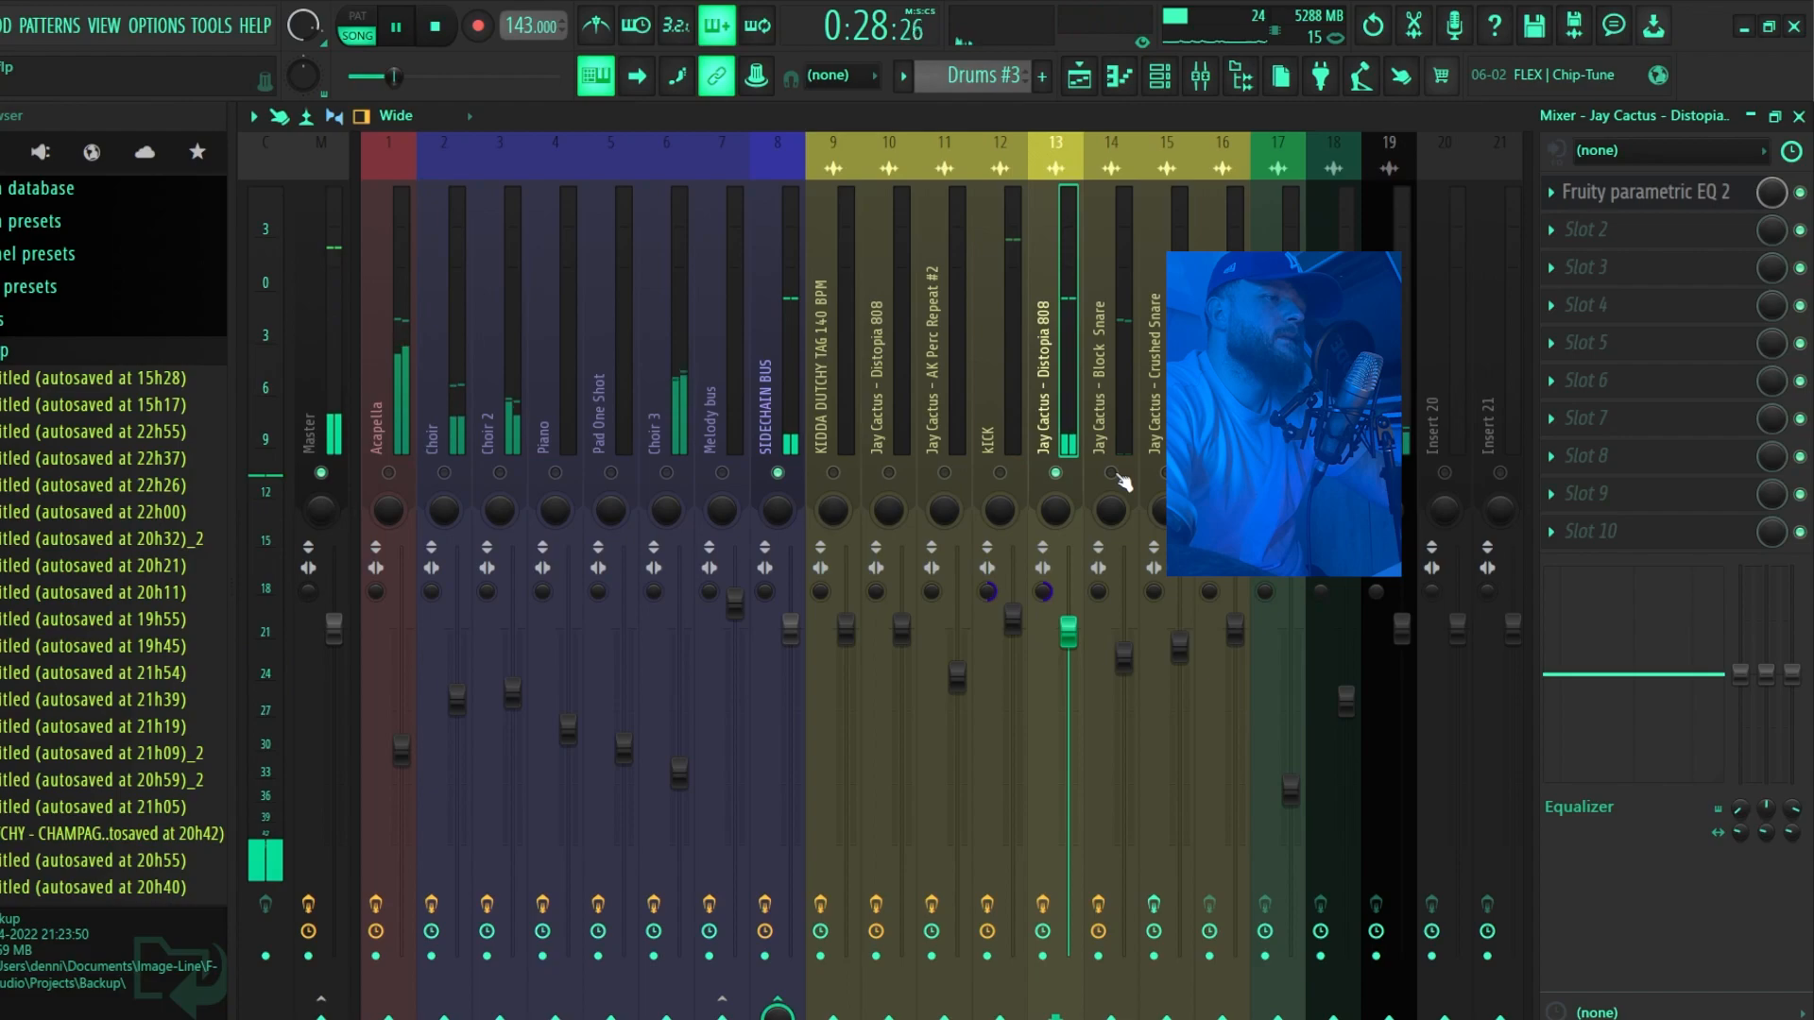
pyautogui.press('space')
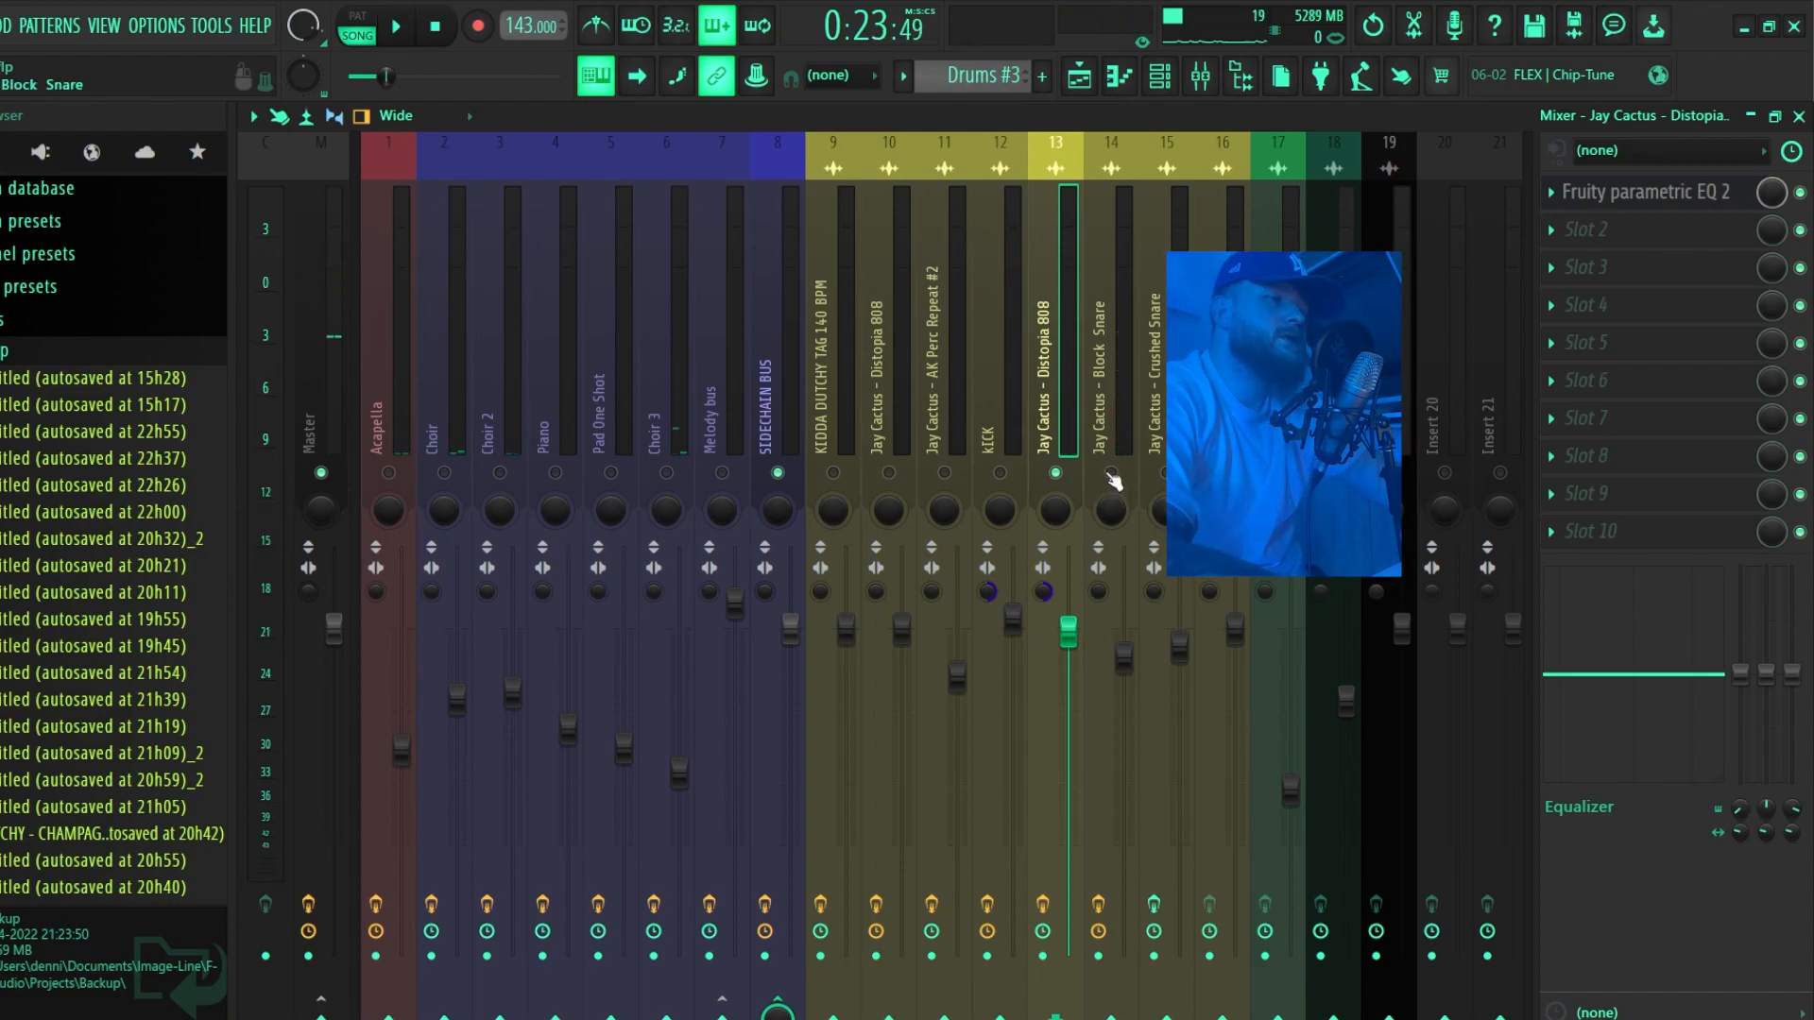
# Solo the Jay Cactus - Block Snare mixer track and play it.
pyautogui.click(1113, 482)
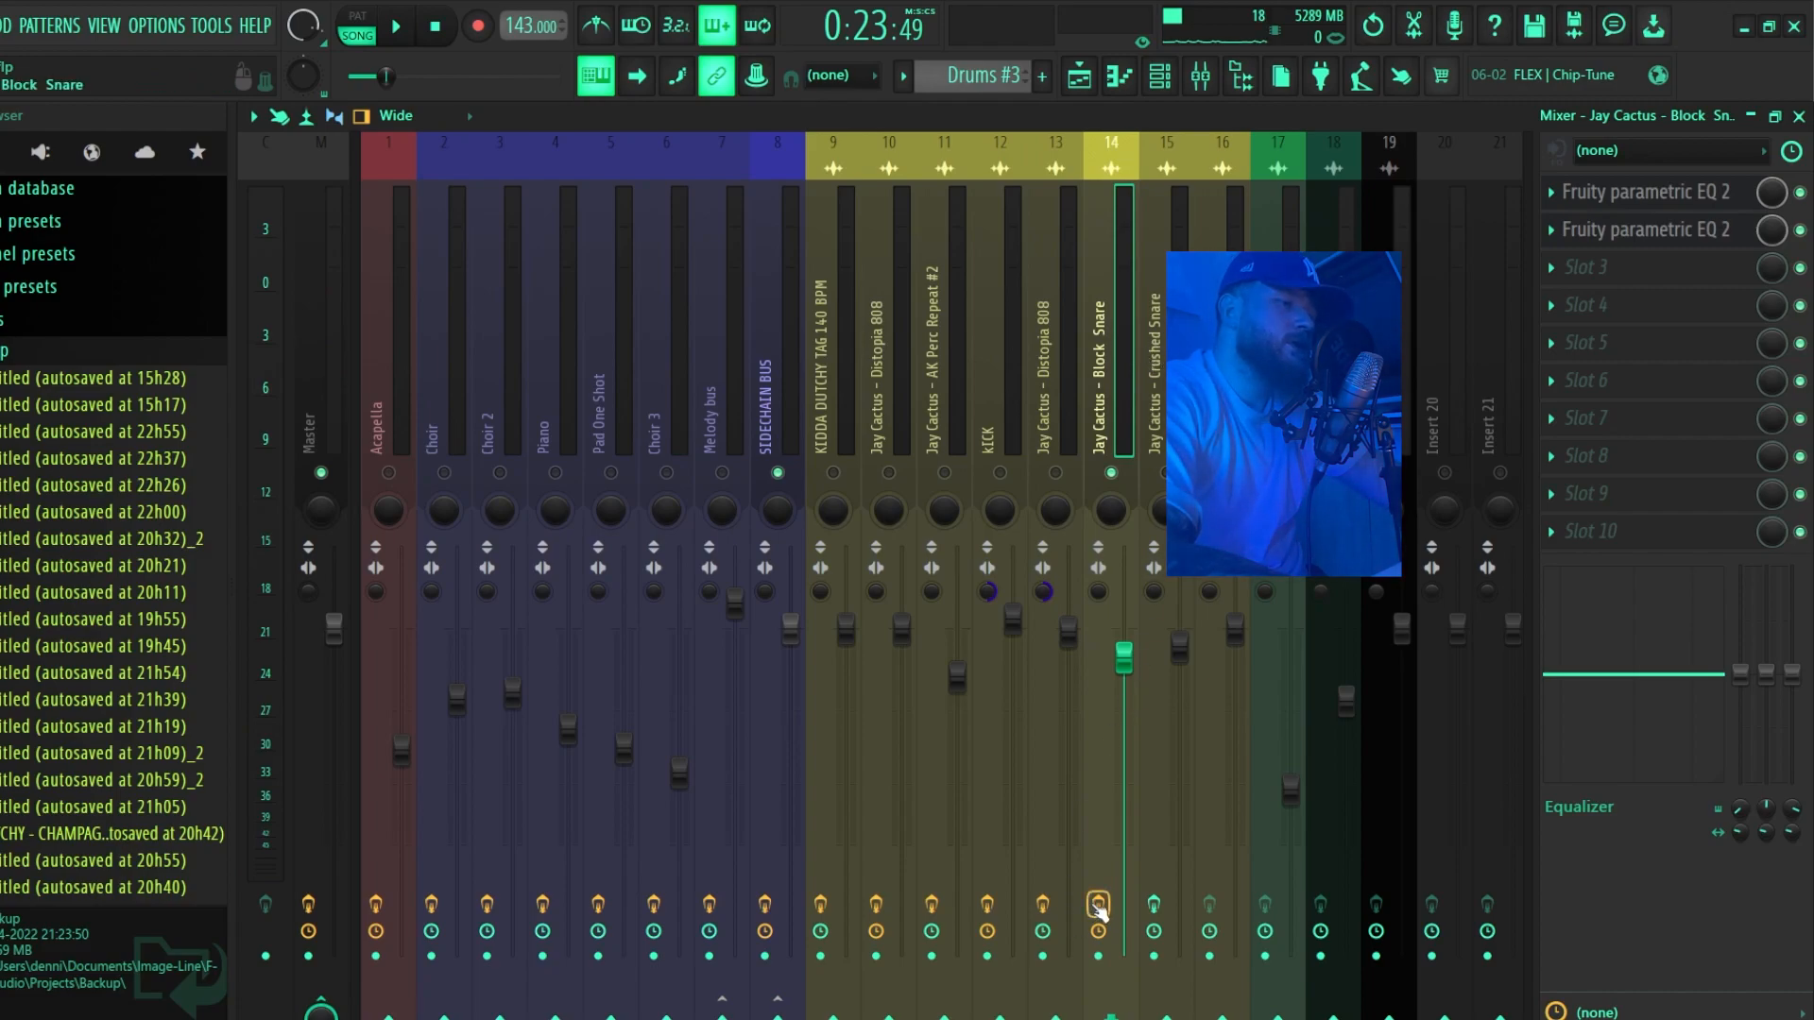
pyautogui.press('space')
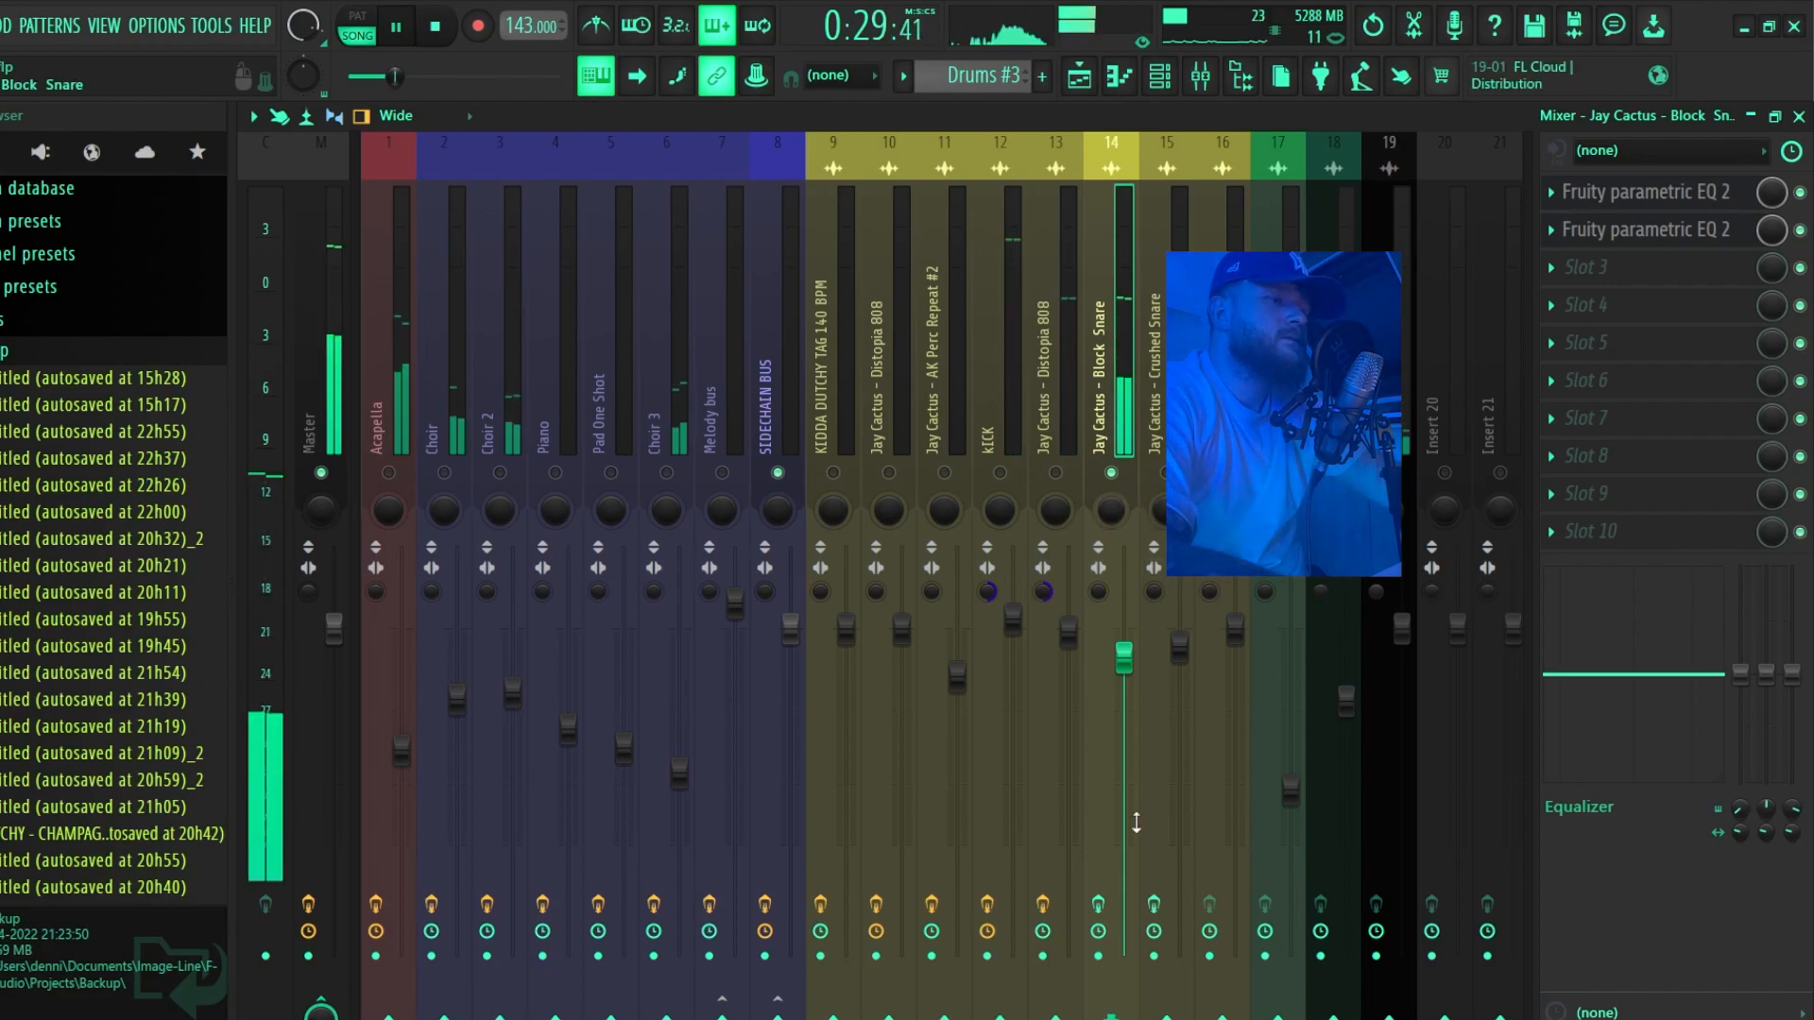
pyautogui.press('space')
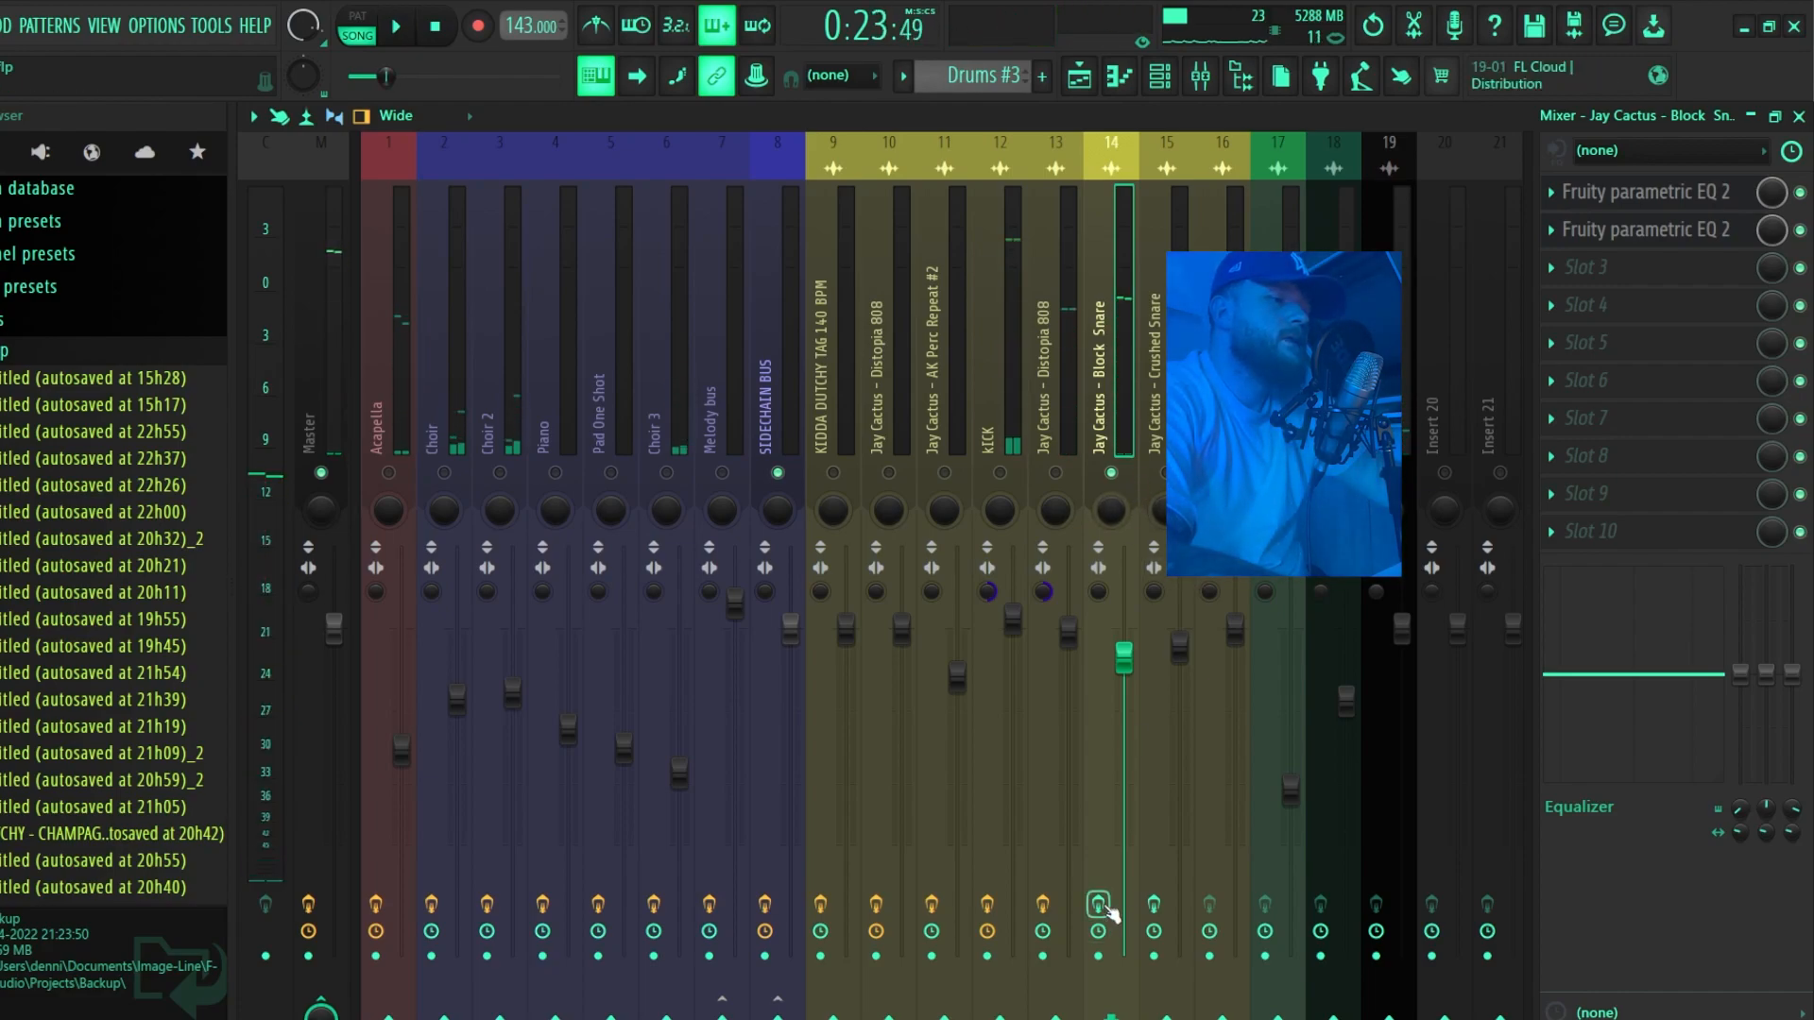
# Examine both Fruity parametric EQ 2 instances on the Block Snare track and play the snare again.
pyautogui.click(1677, 198)
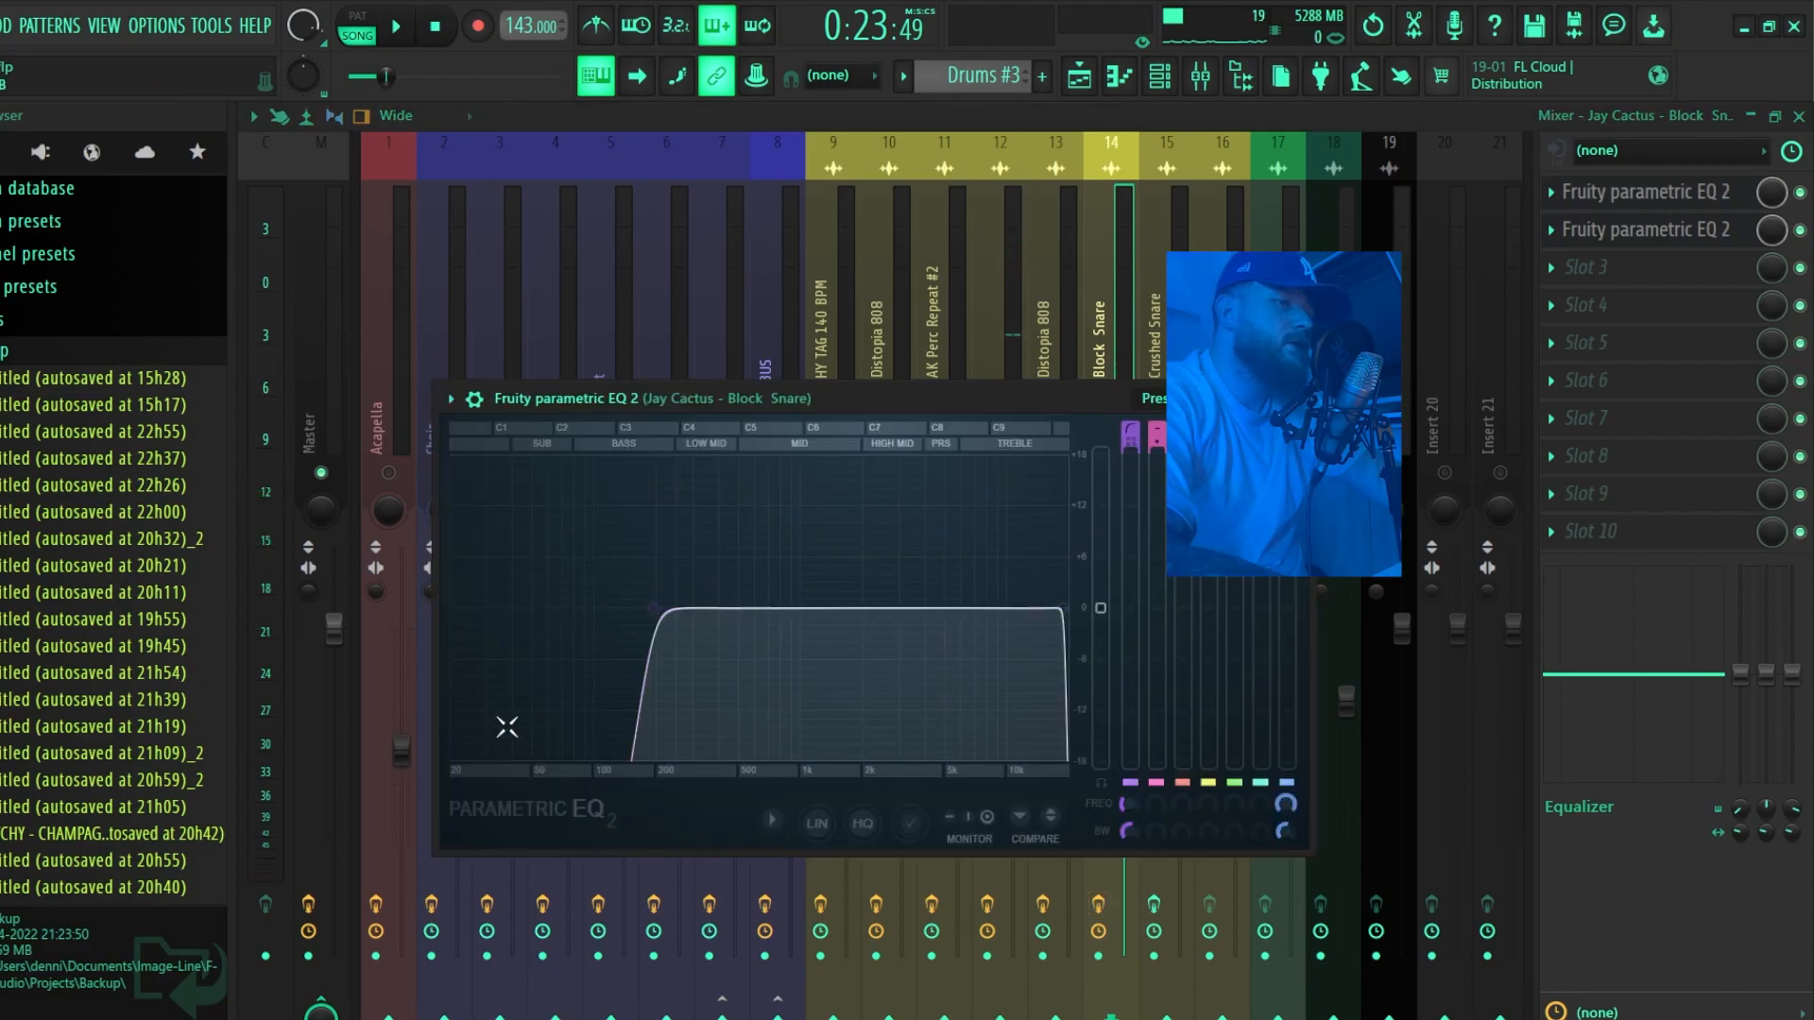
pyautogui.click(1623, 232)
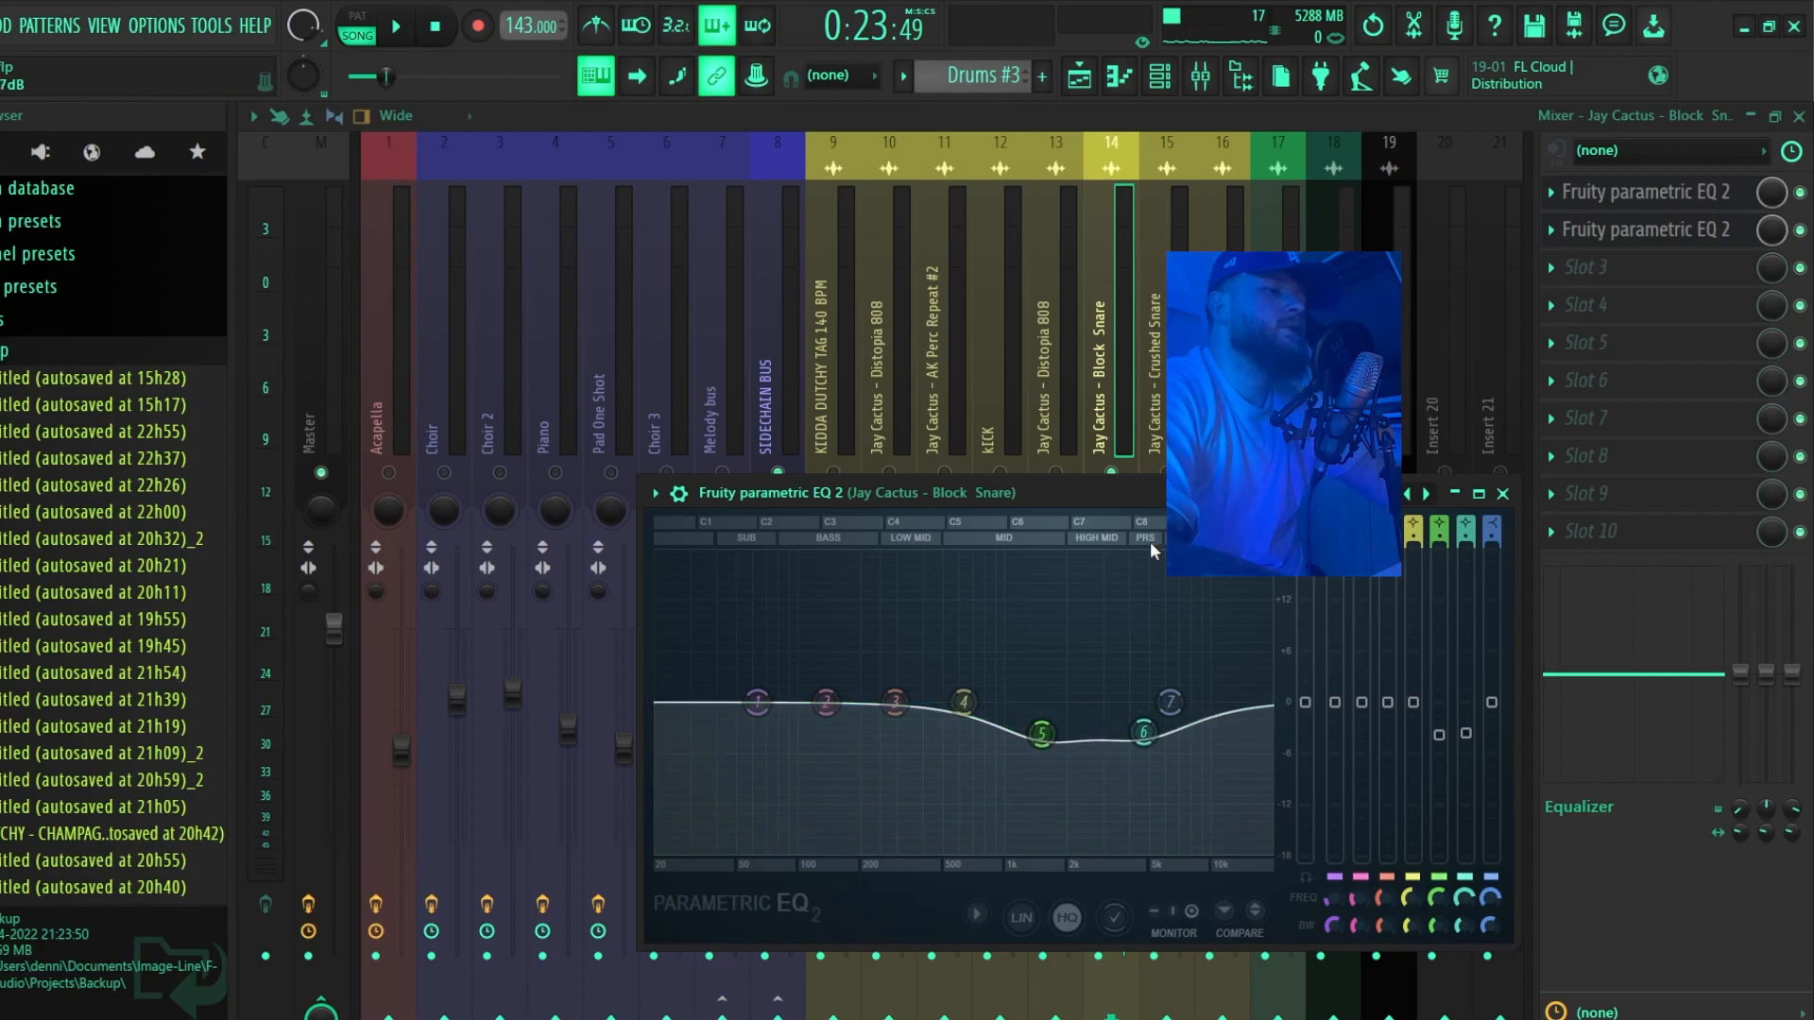
pyautogui.click(1129, 363)
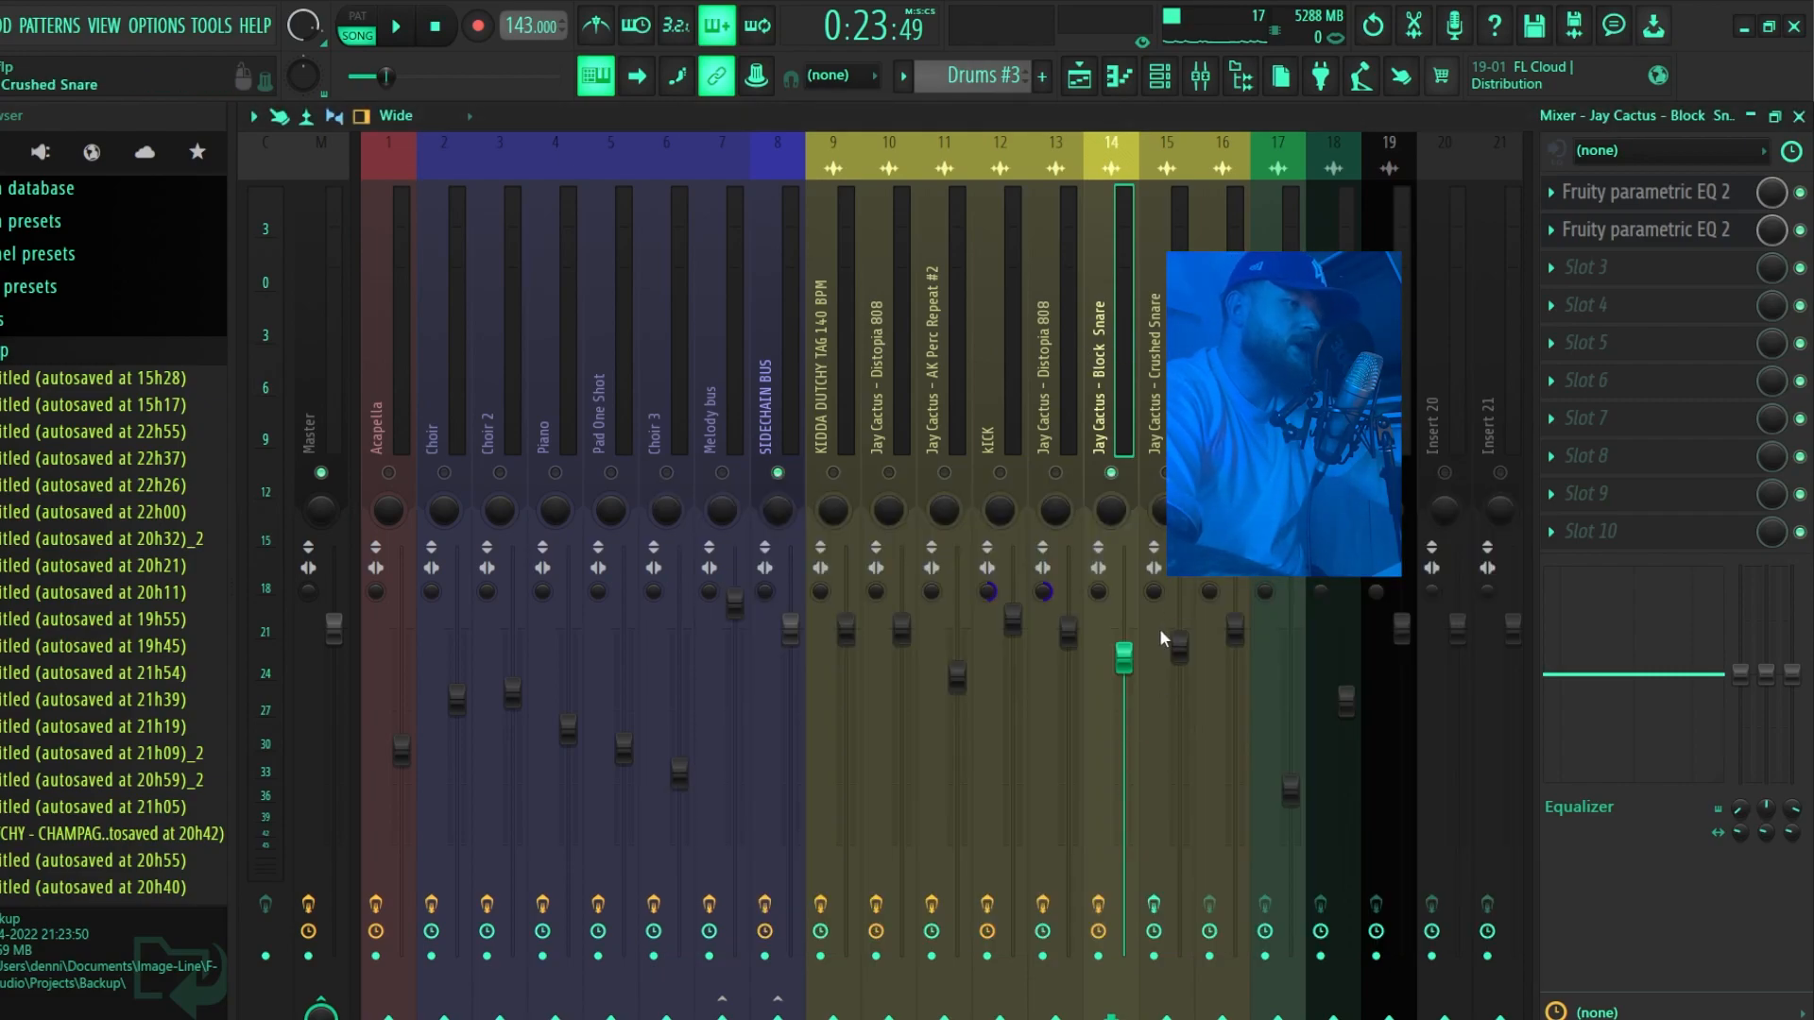
pyautogui.press('space')
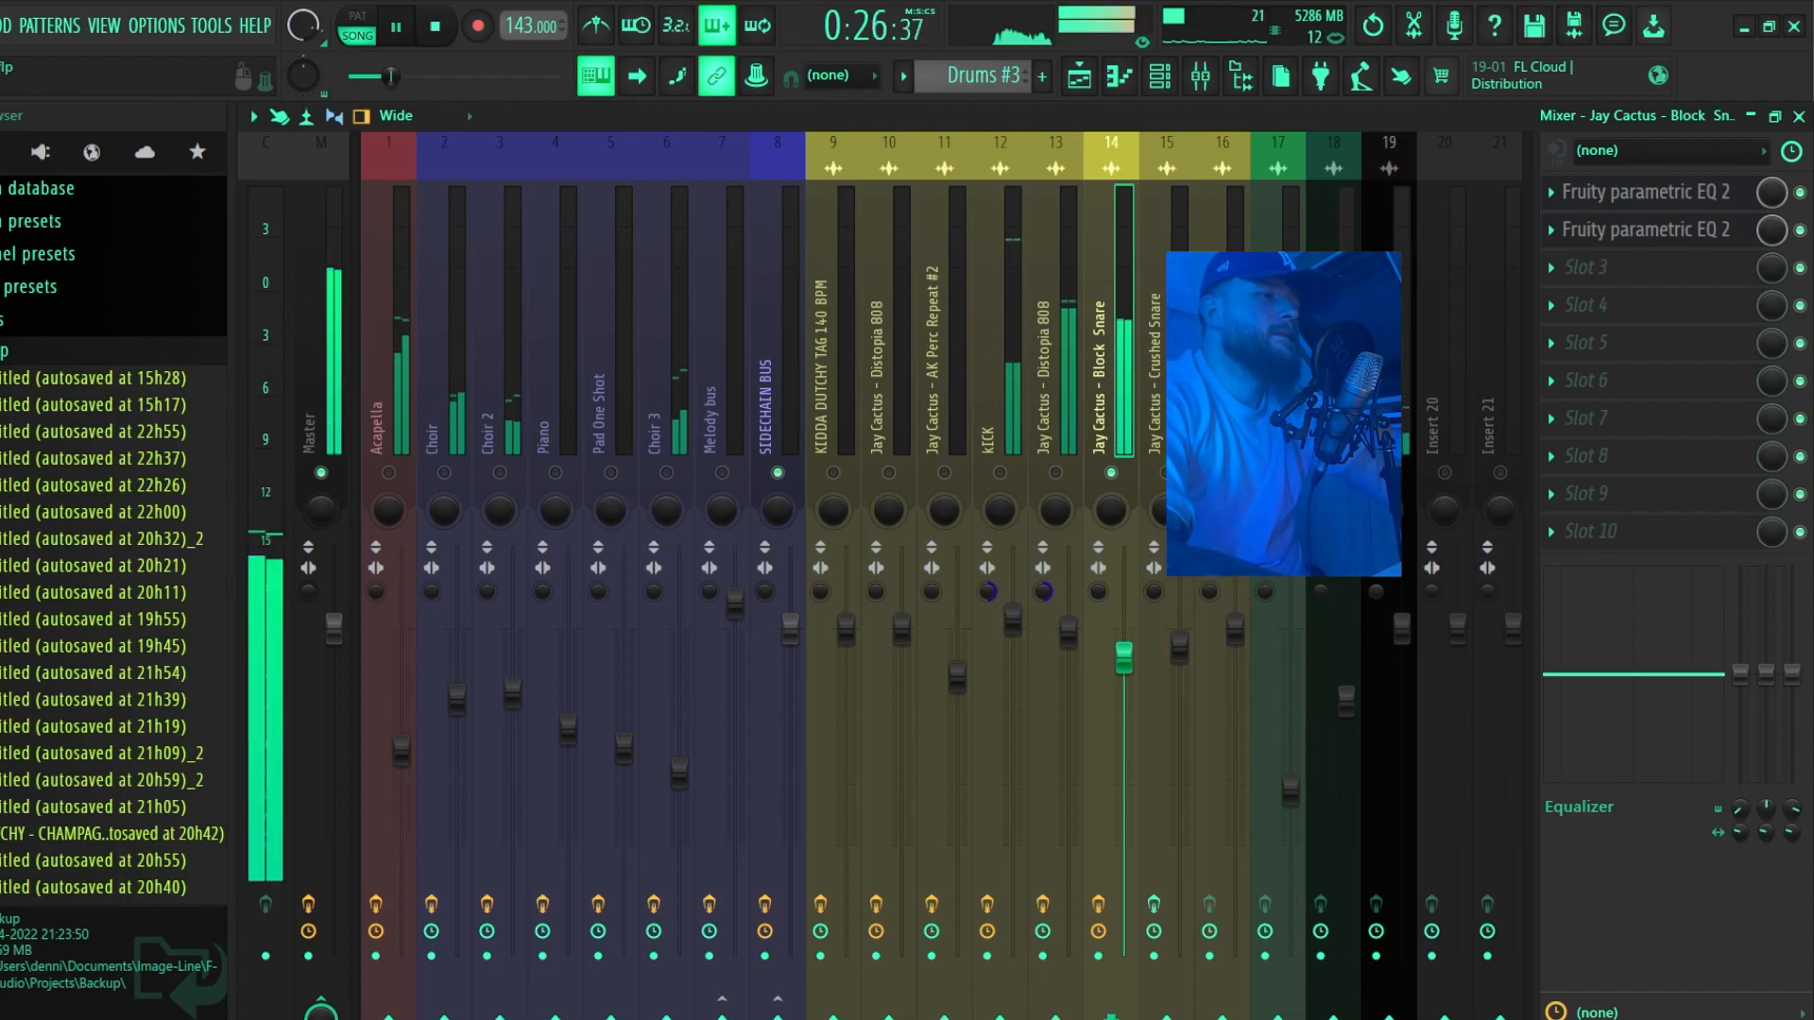
pyautogui.press('space')
# Solo the Jay Cactus - Crushed Snare mixer track and play it on its own.
pyautogui.click(1166, 472)
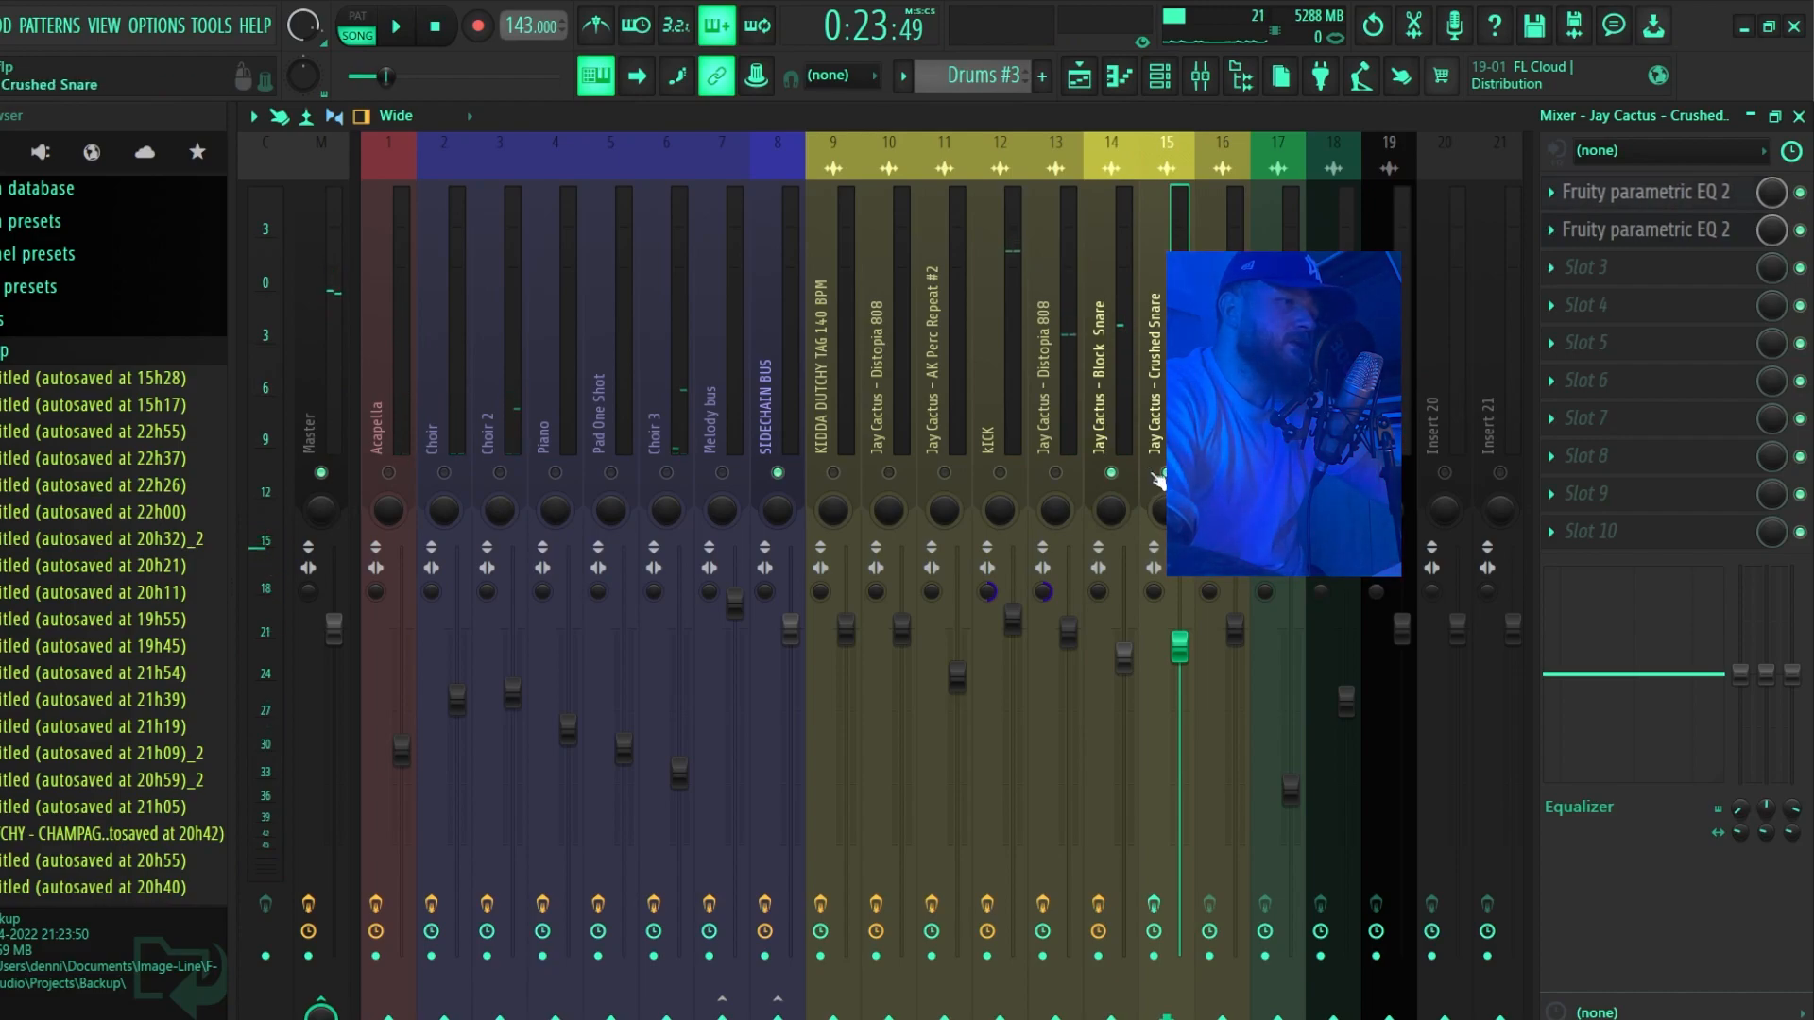
pyautogui.rightClick(1164, 473)
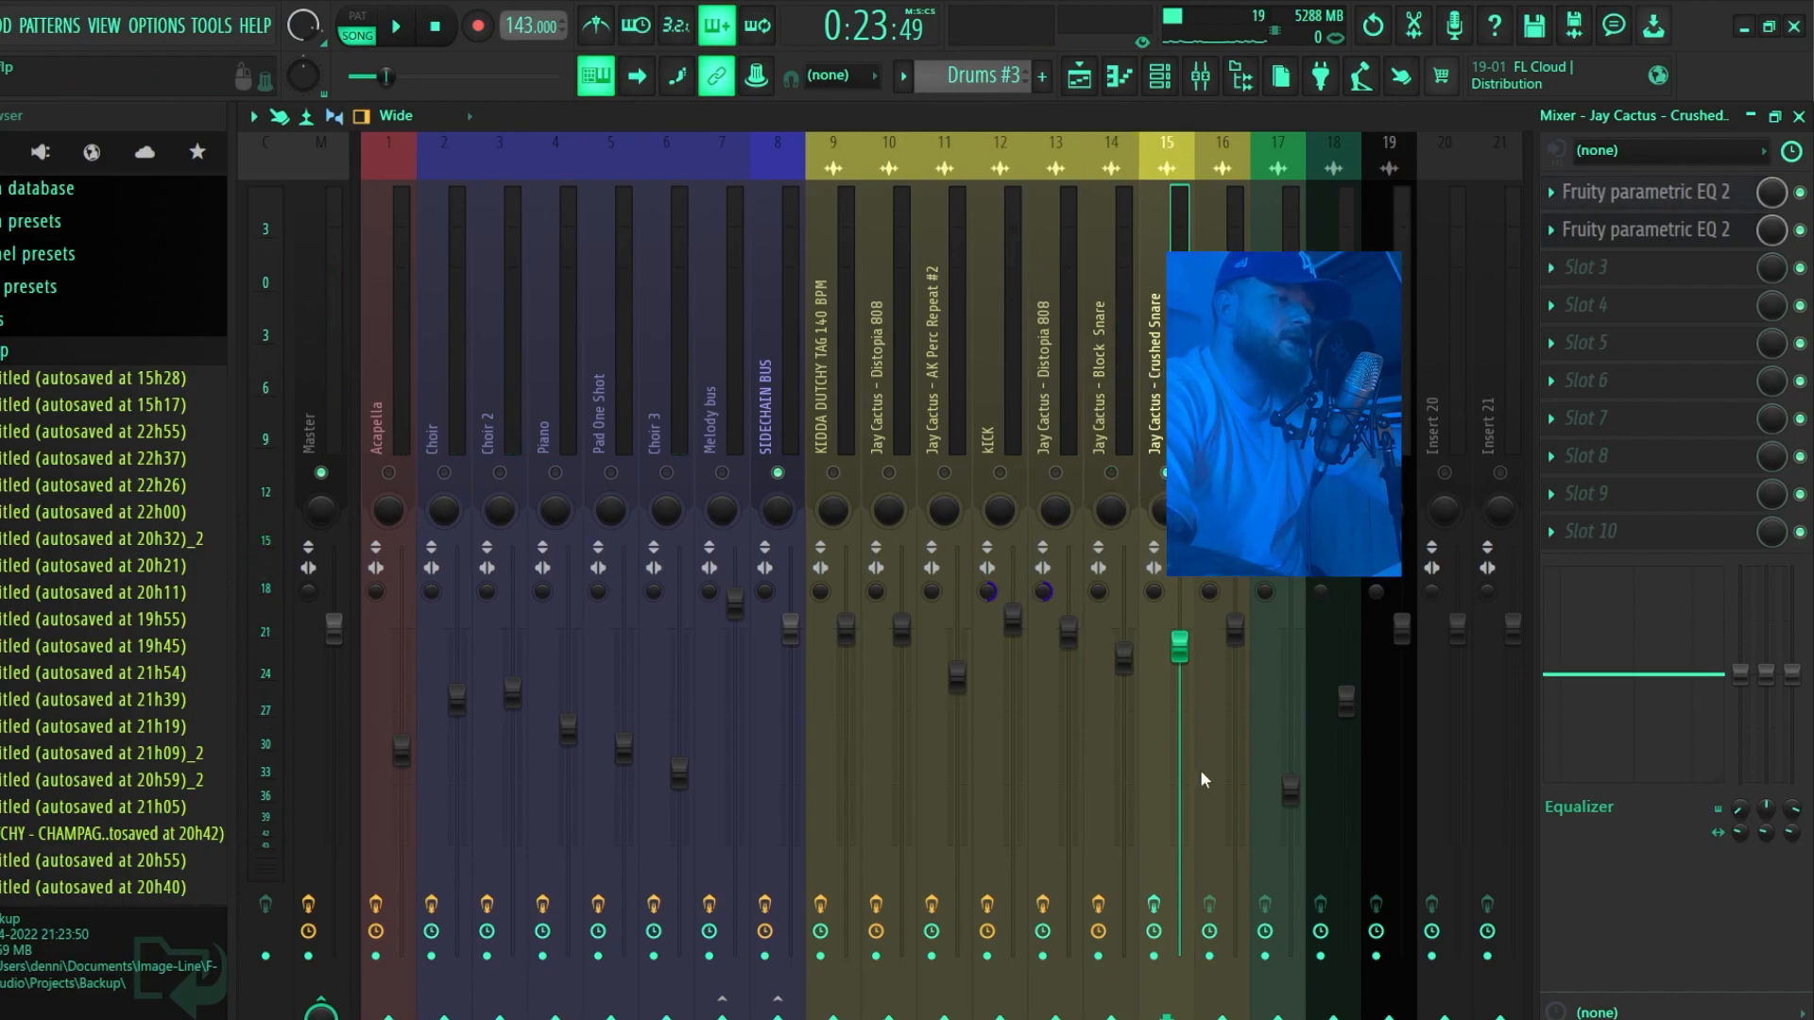
pyautogui.press('space')
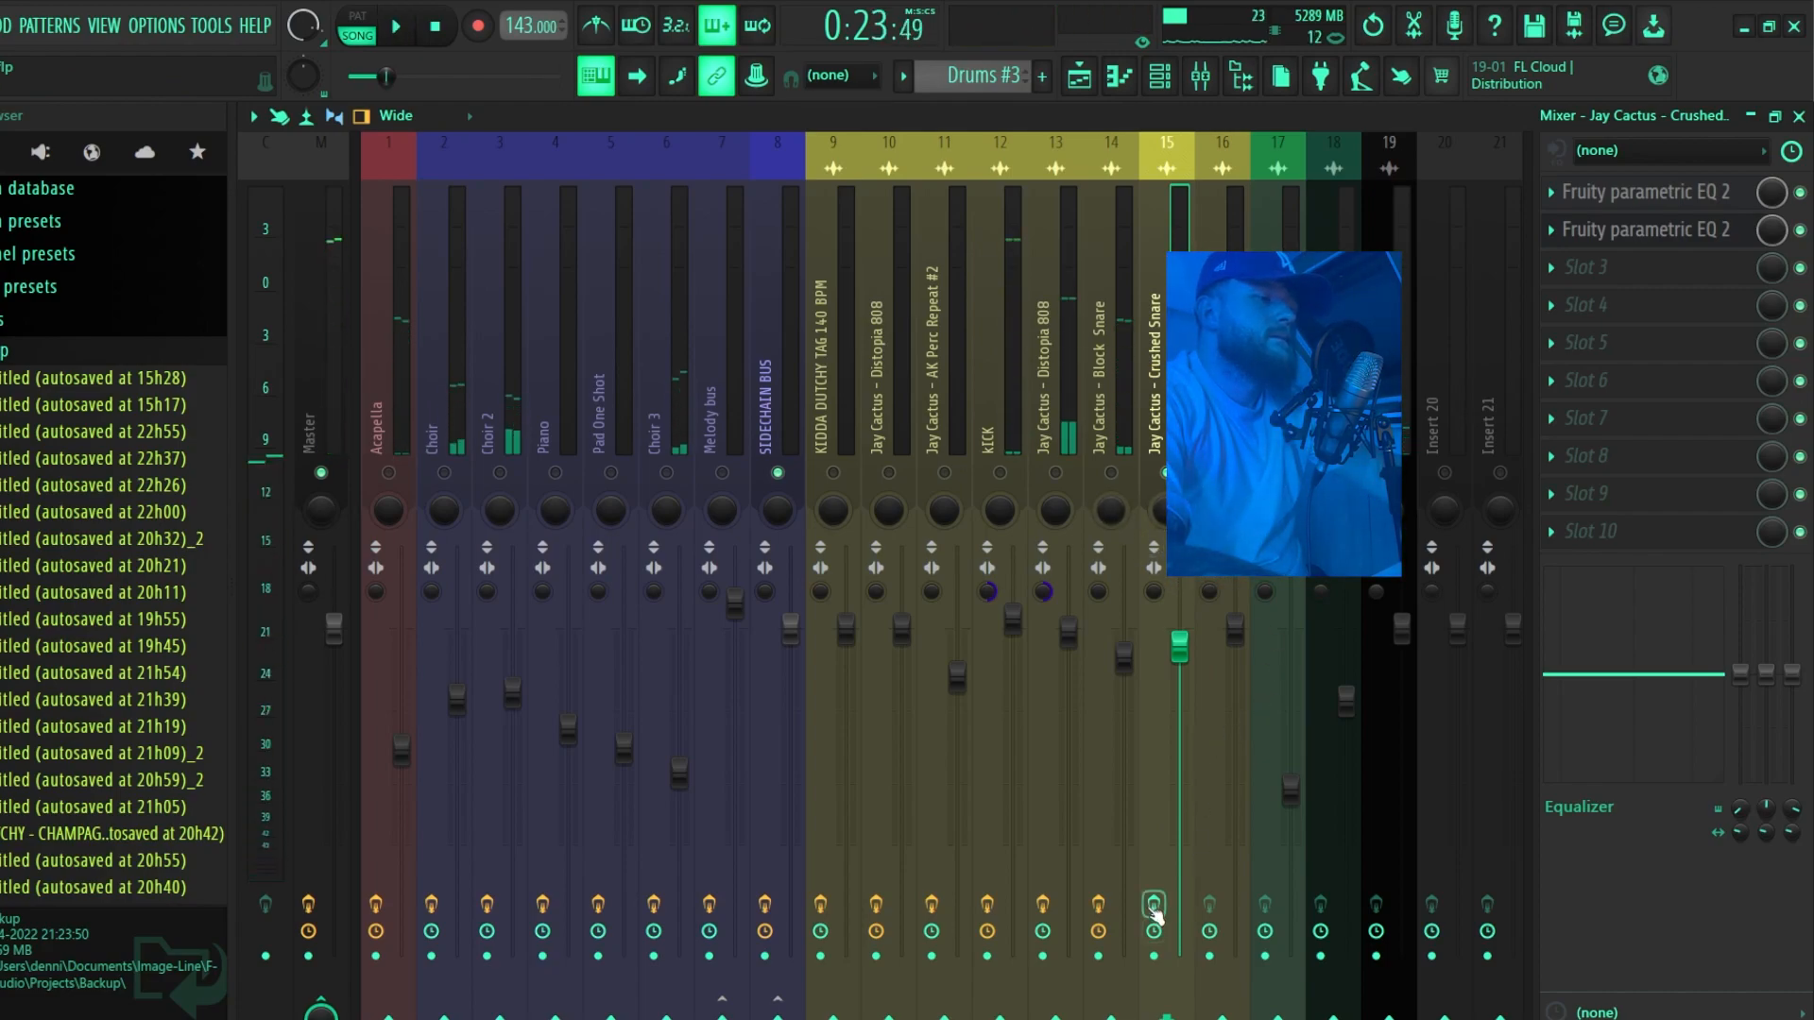
# Examine the curves of both Fruity parametric EQ 2 instances on the Crushed Snare track.
pyautogui.click(1680, 196)
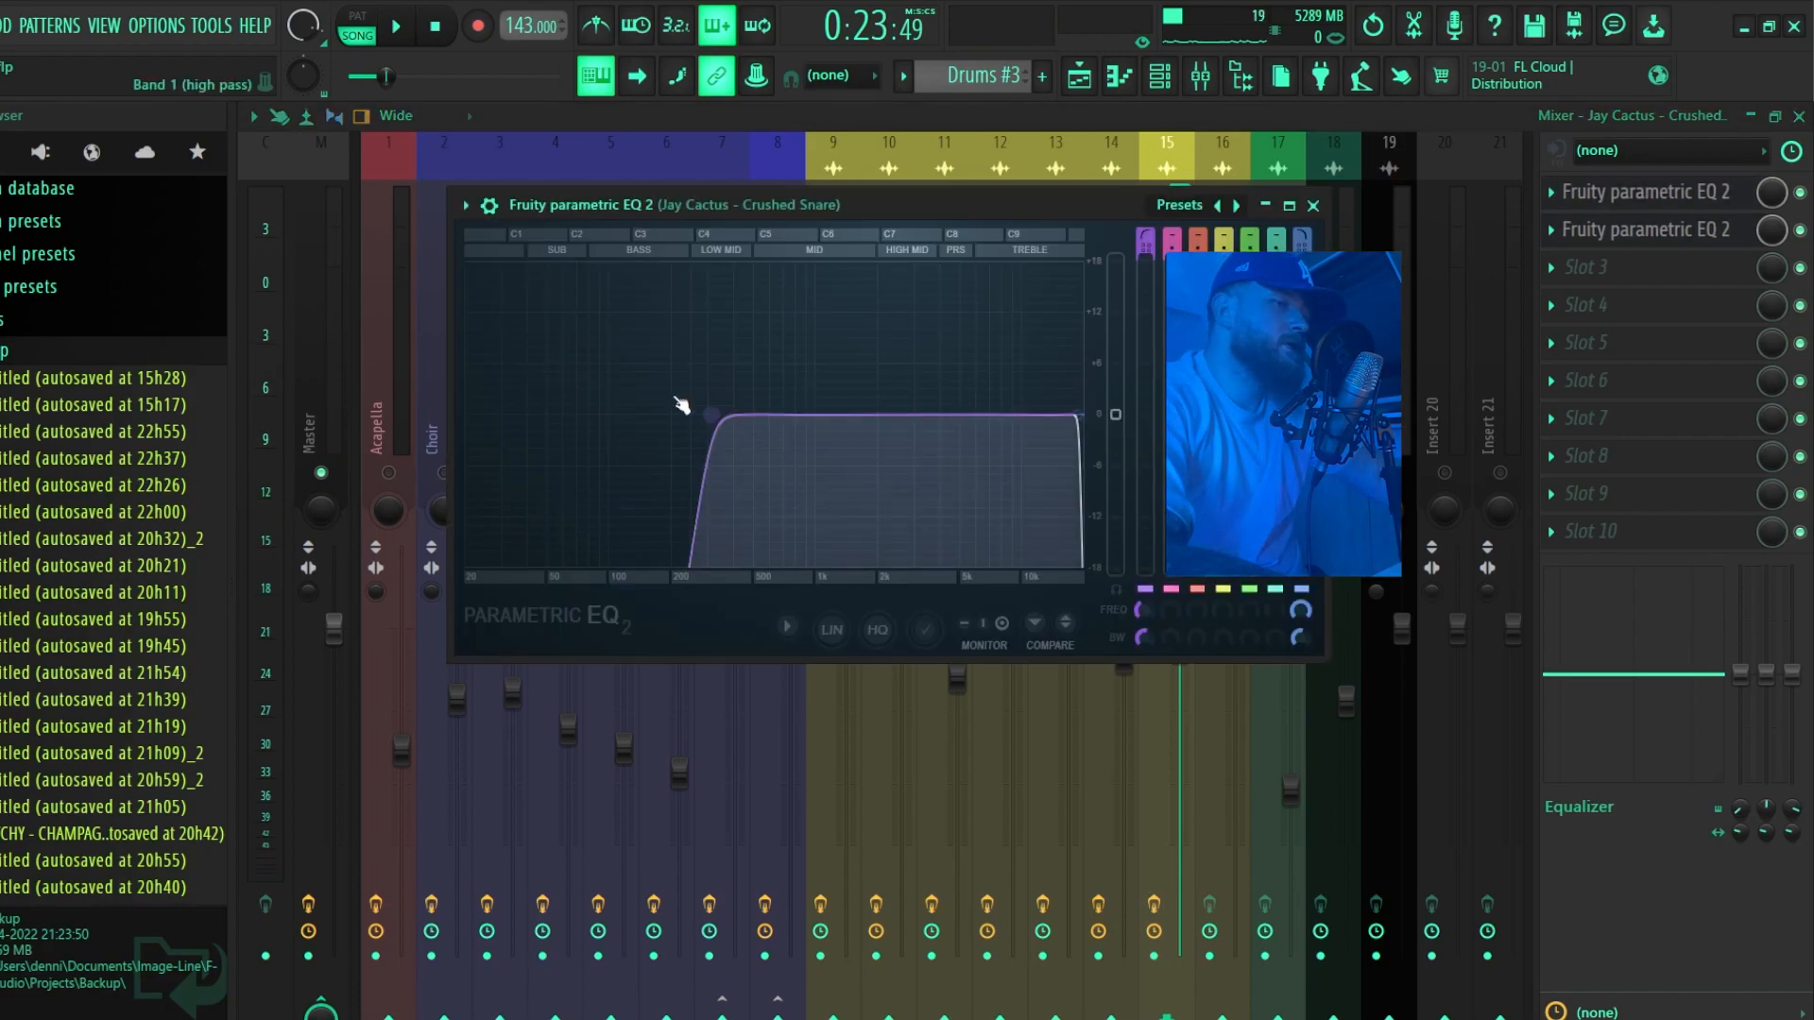
pyautogui.click(1722, 229)
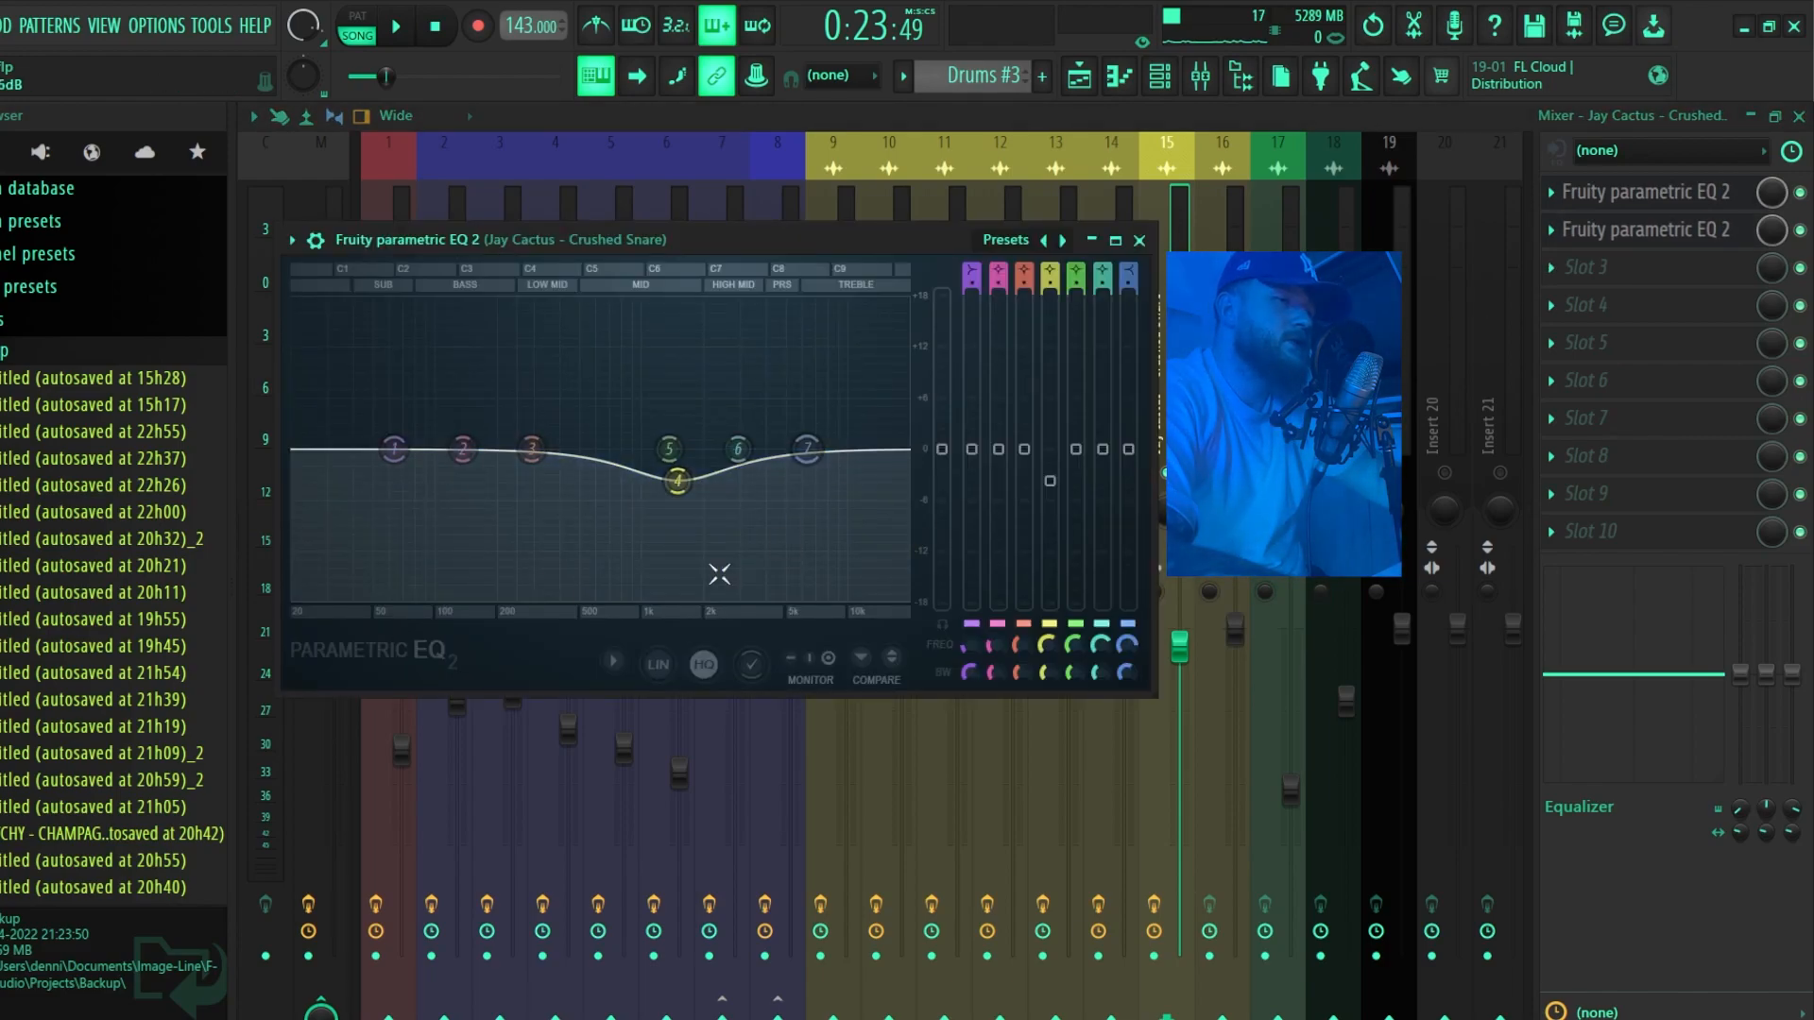
pyautogui.click(1264, 113)
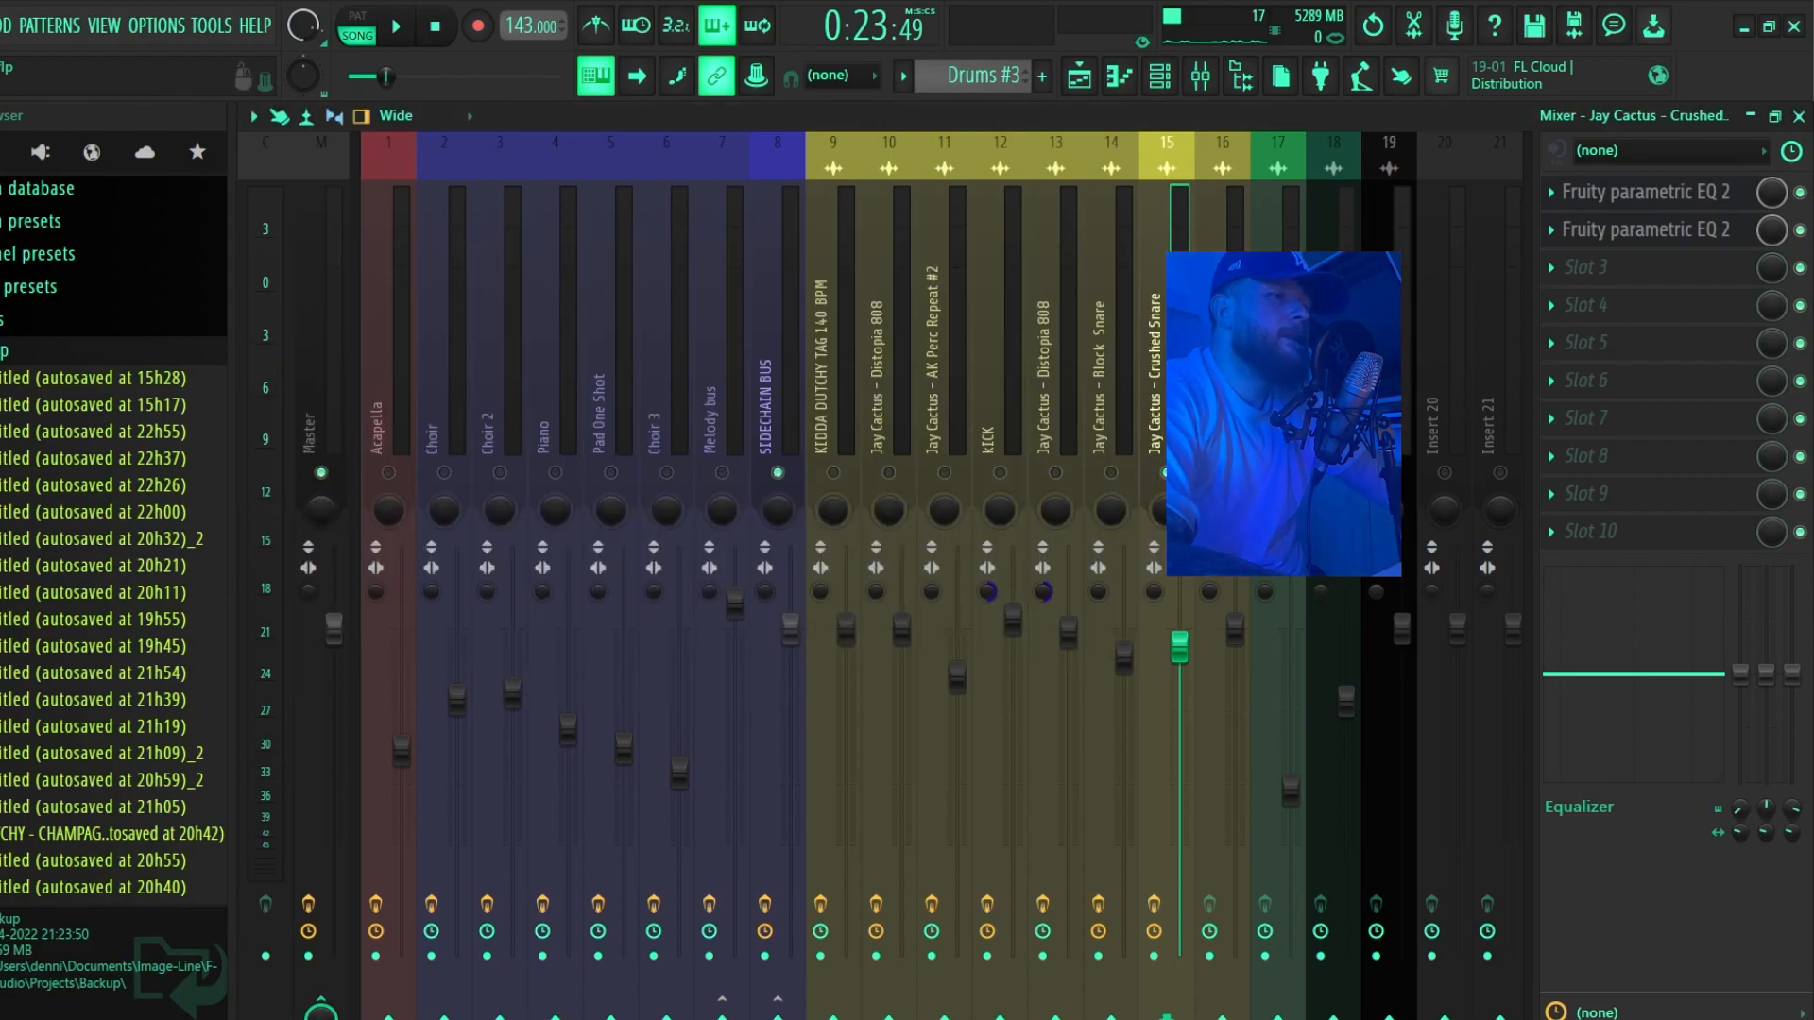
# Unmute the Fill, Block Snare, Distopia 808 and kICK tracks alongside the Crushed Snare and play them together.
pyautogui.click(1223, 473)
pyautogui.click(1111, 472)
pyautogui.click(1056, 473)
pyautogui.press('space')
pyautogui.click(1000, 473)
pyautogui.press('space')
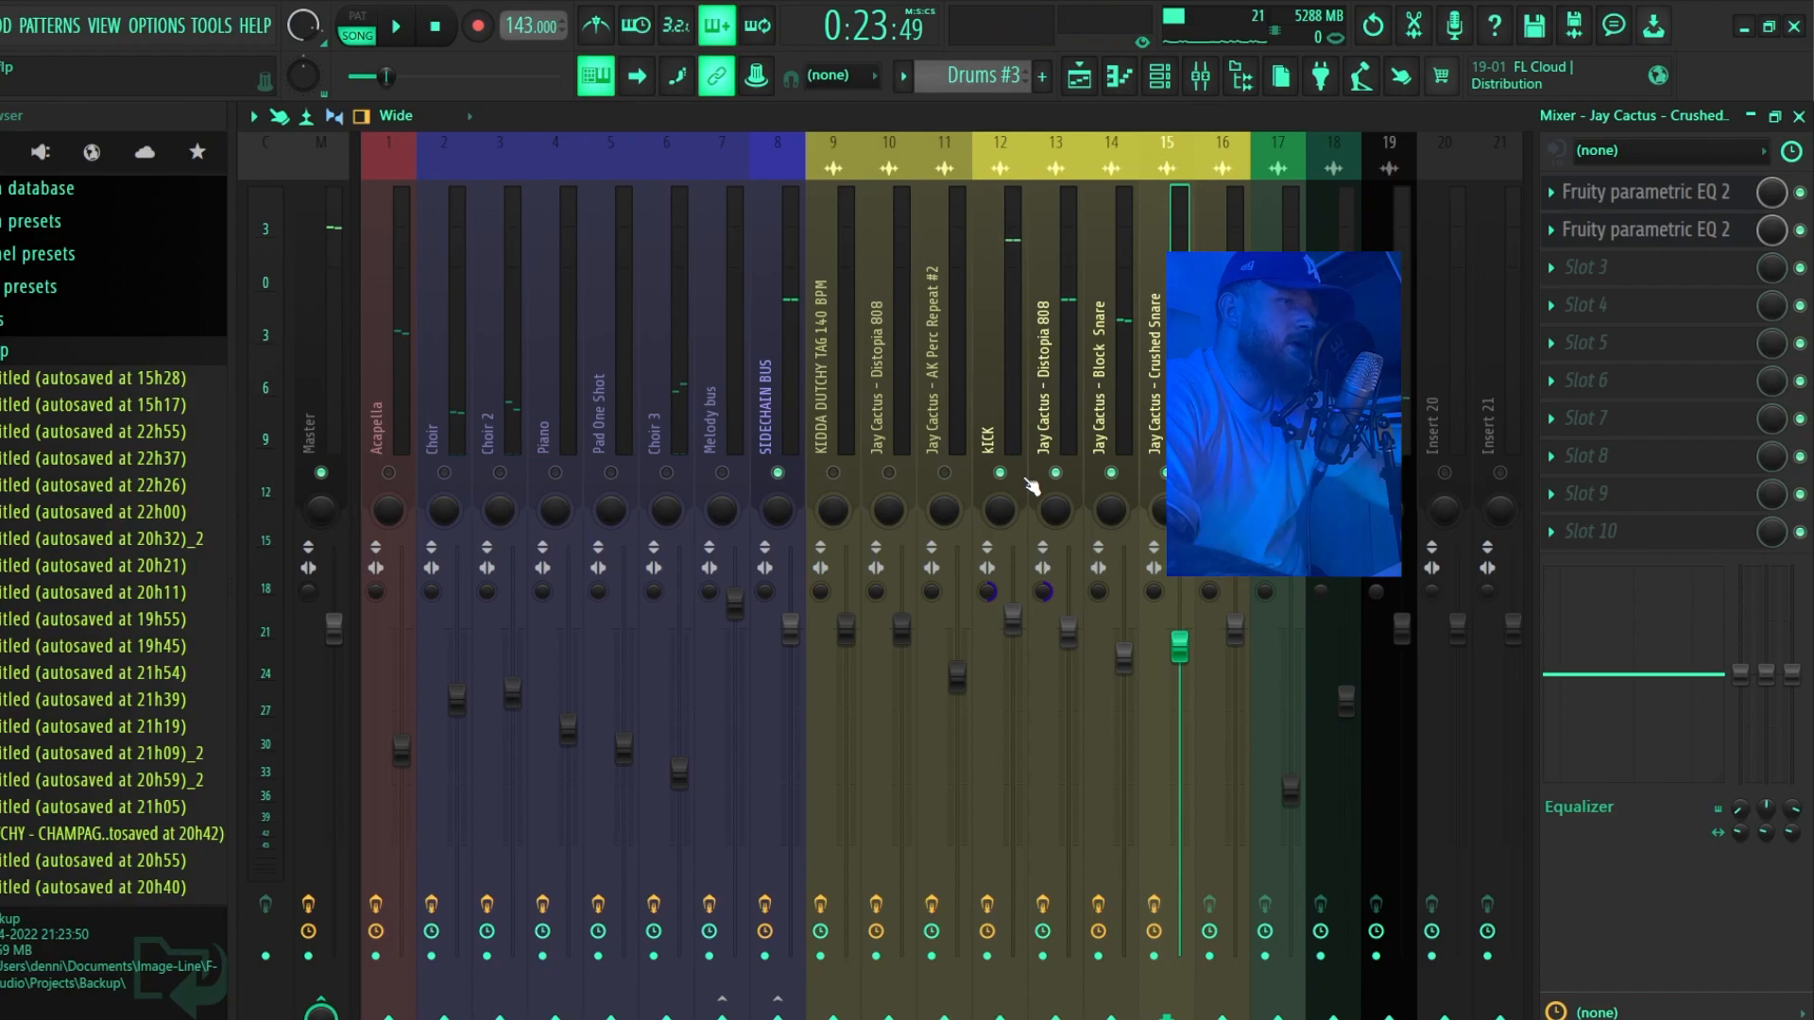
pyautogui.press('space')
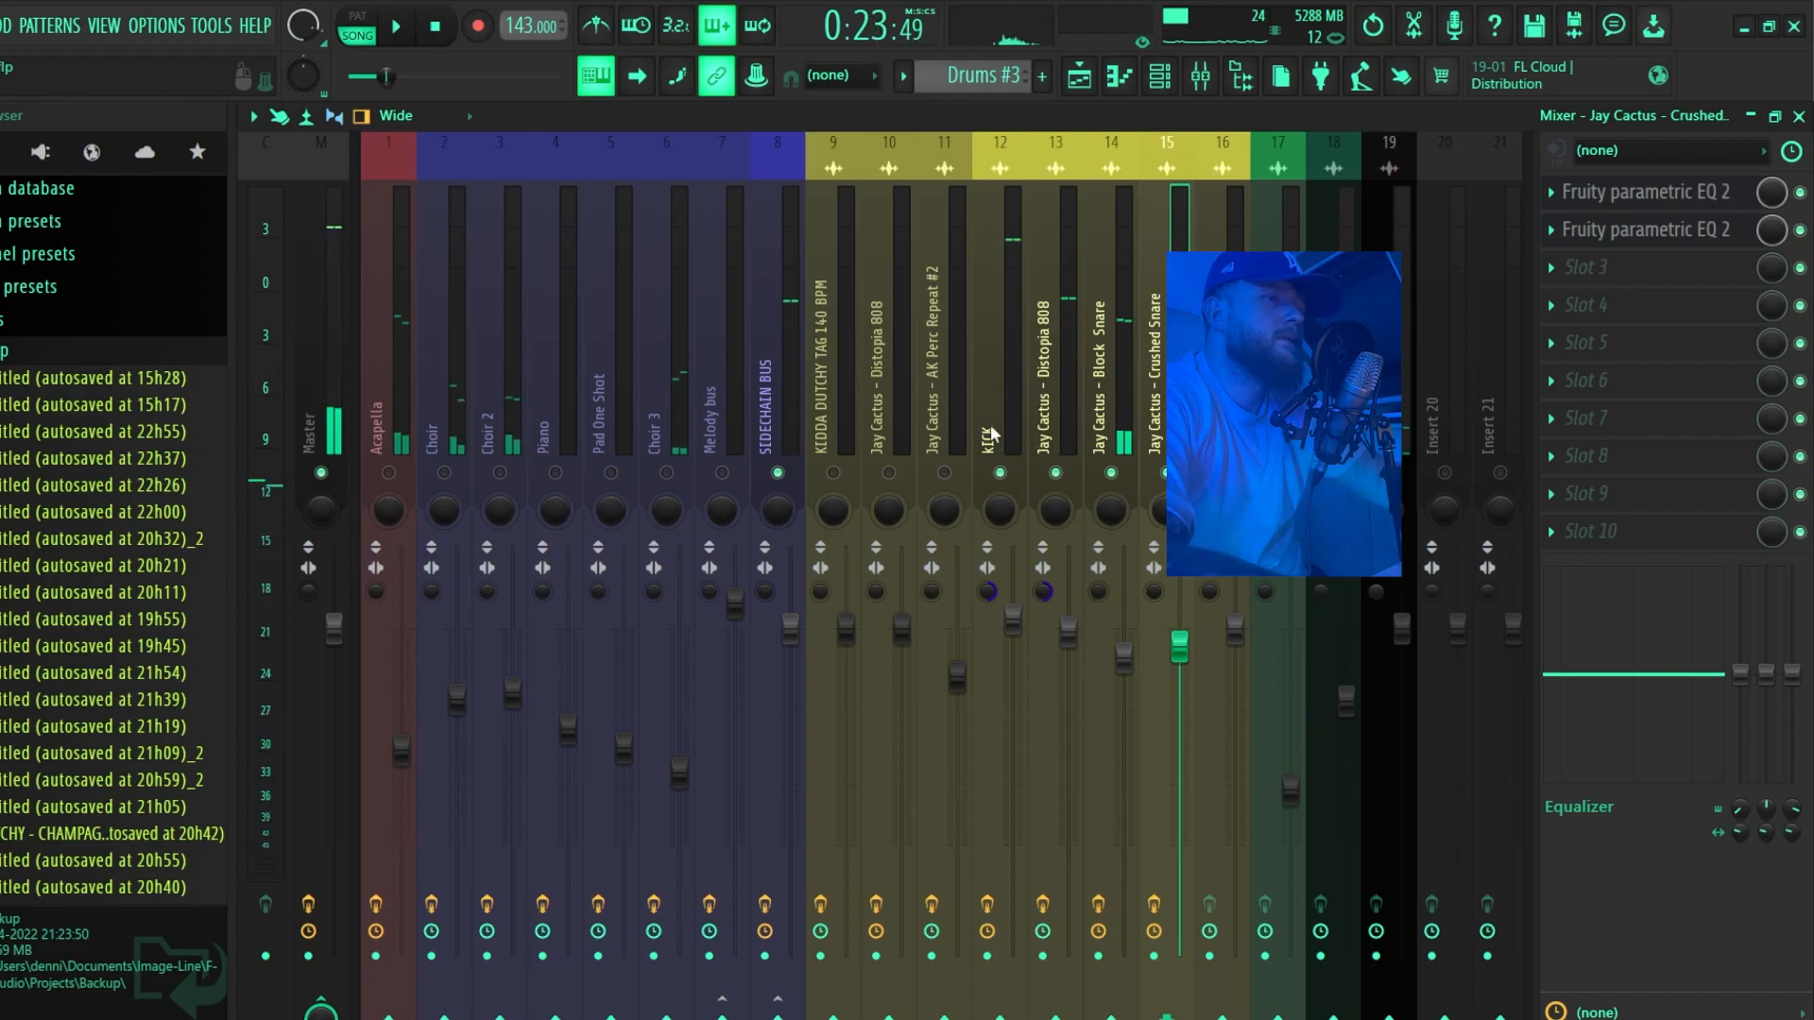
# Inspect how the Distopia 808 and kICK tracks route to the SIDECHAIN BUS, including the kick's routing options, and select that bus.
pyautogui.click(1004, 454)
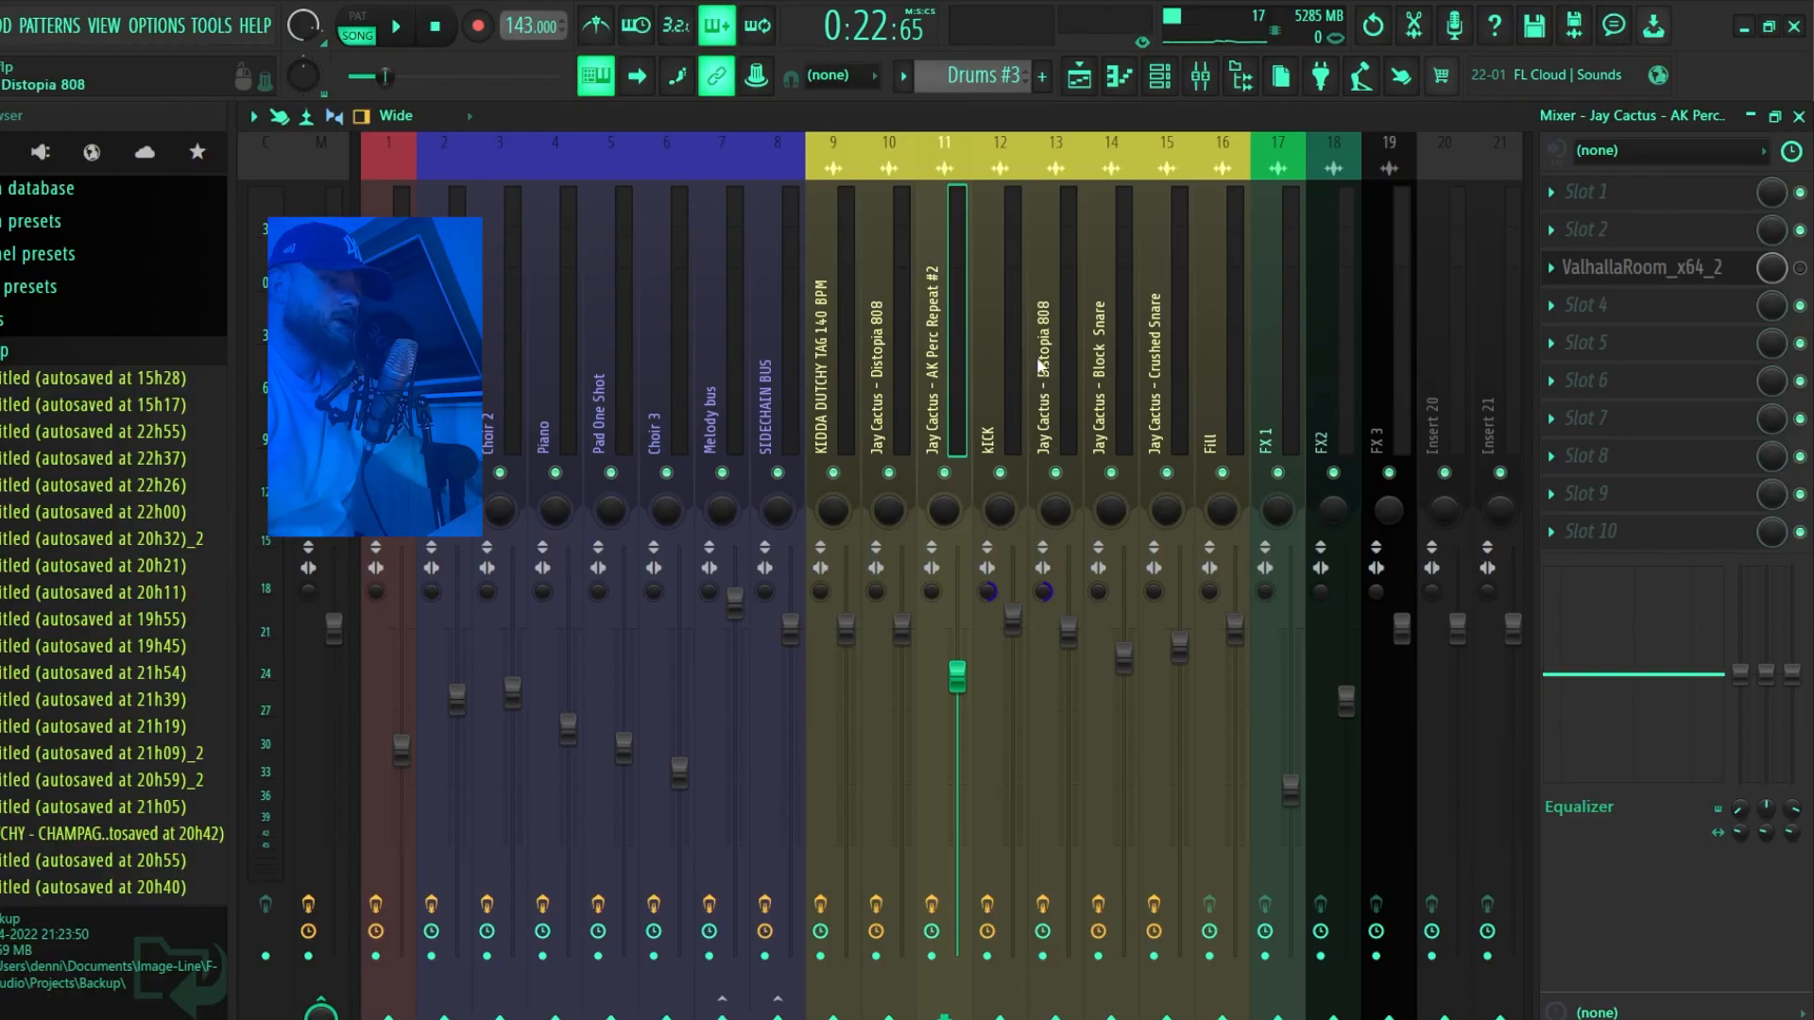
pyautogui.click(1047, 380)
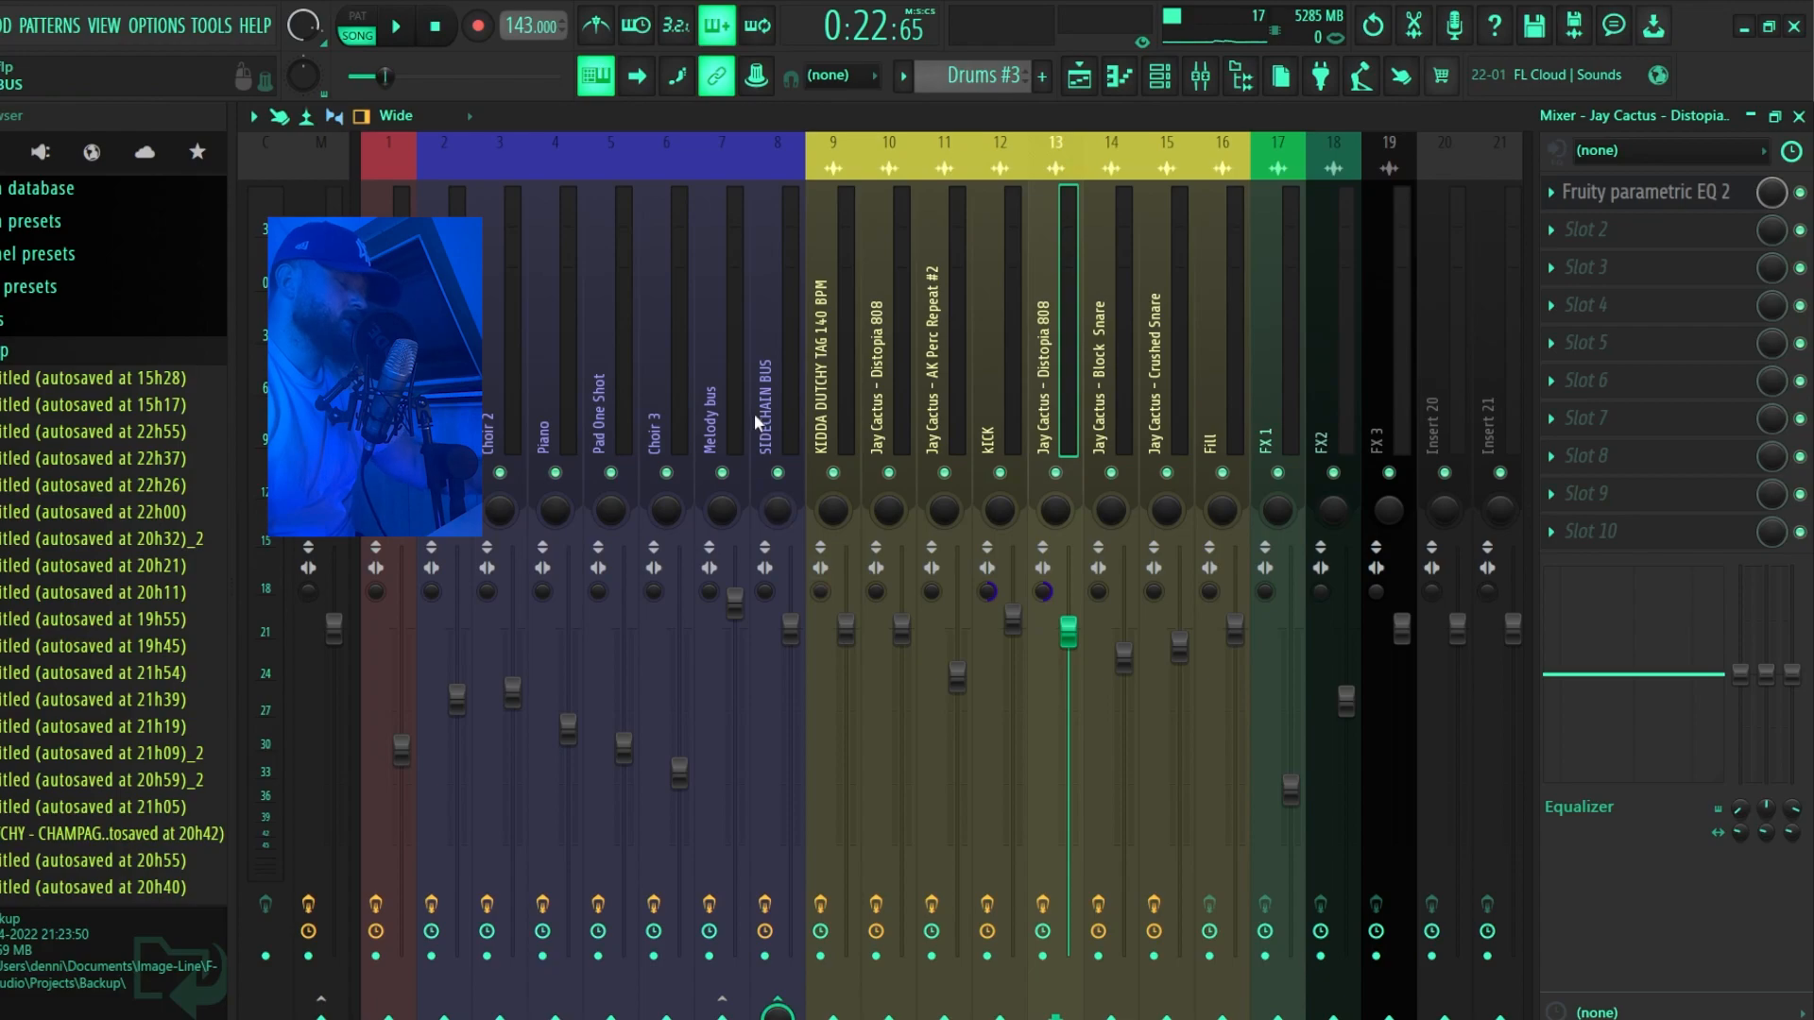
pyautogui.click(995, 448)
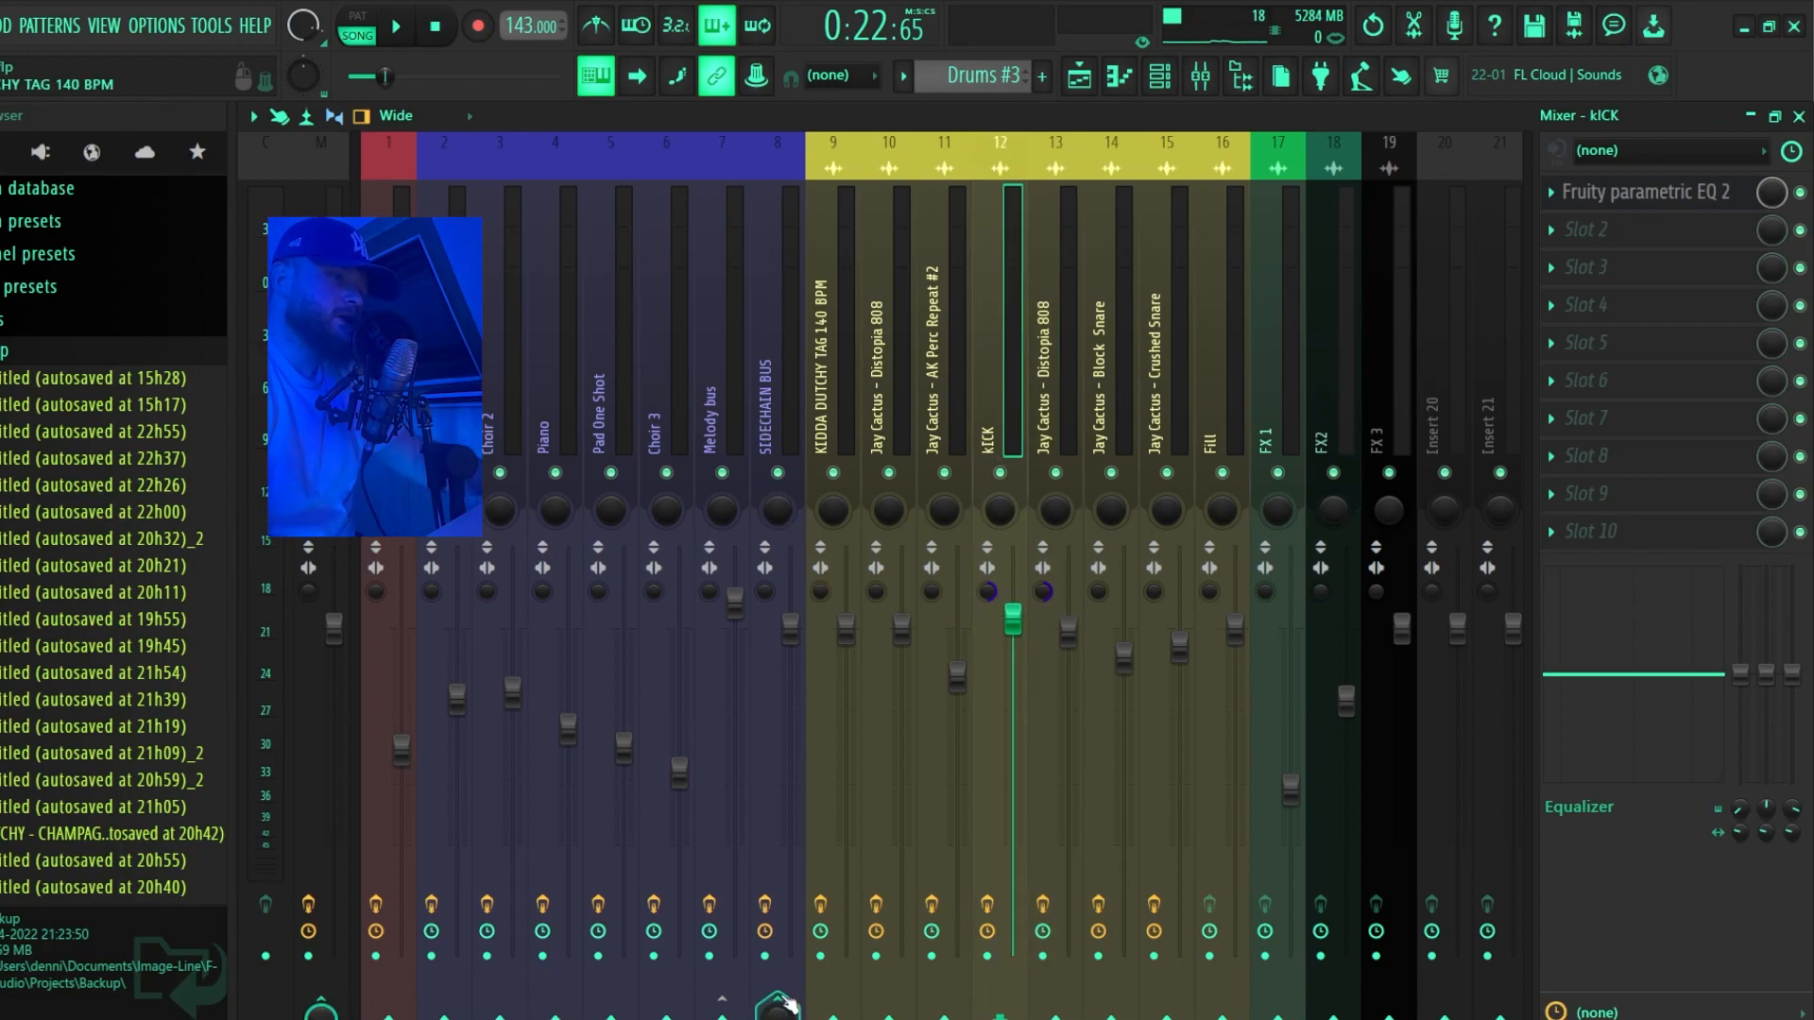
pyautogui.rightClick(787, 1004)
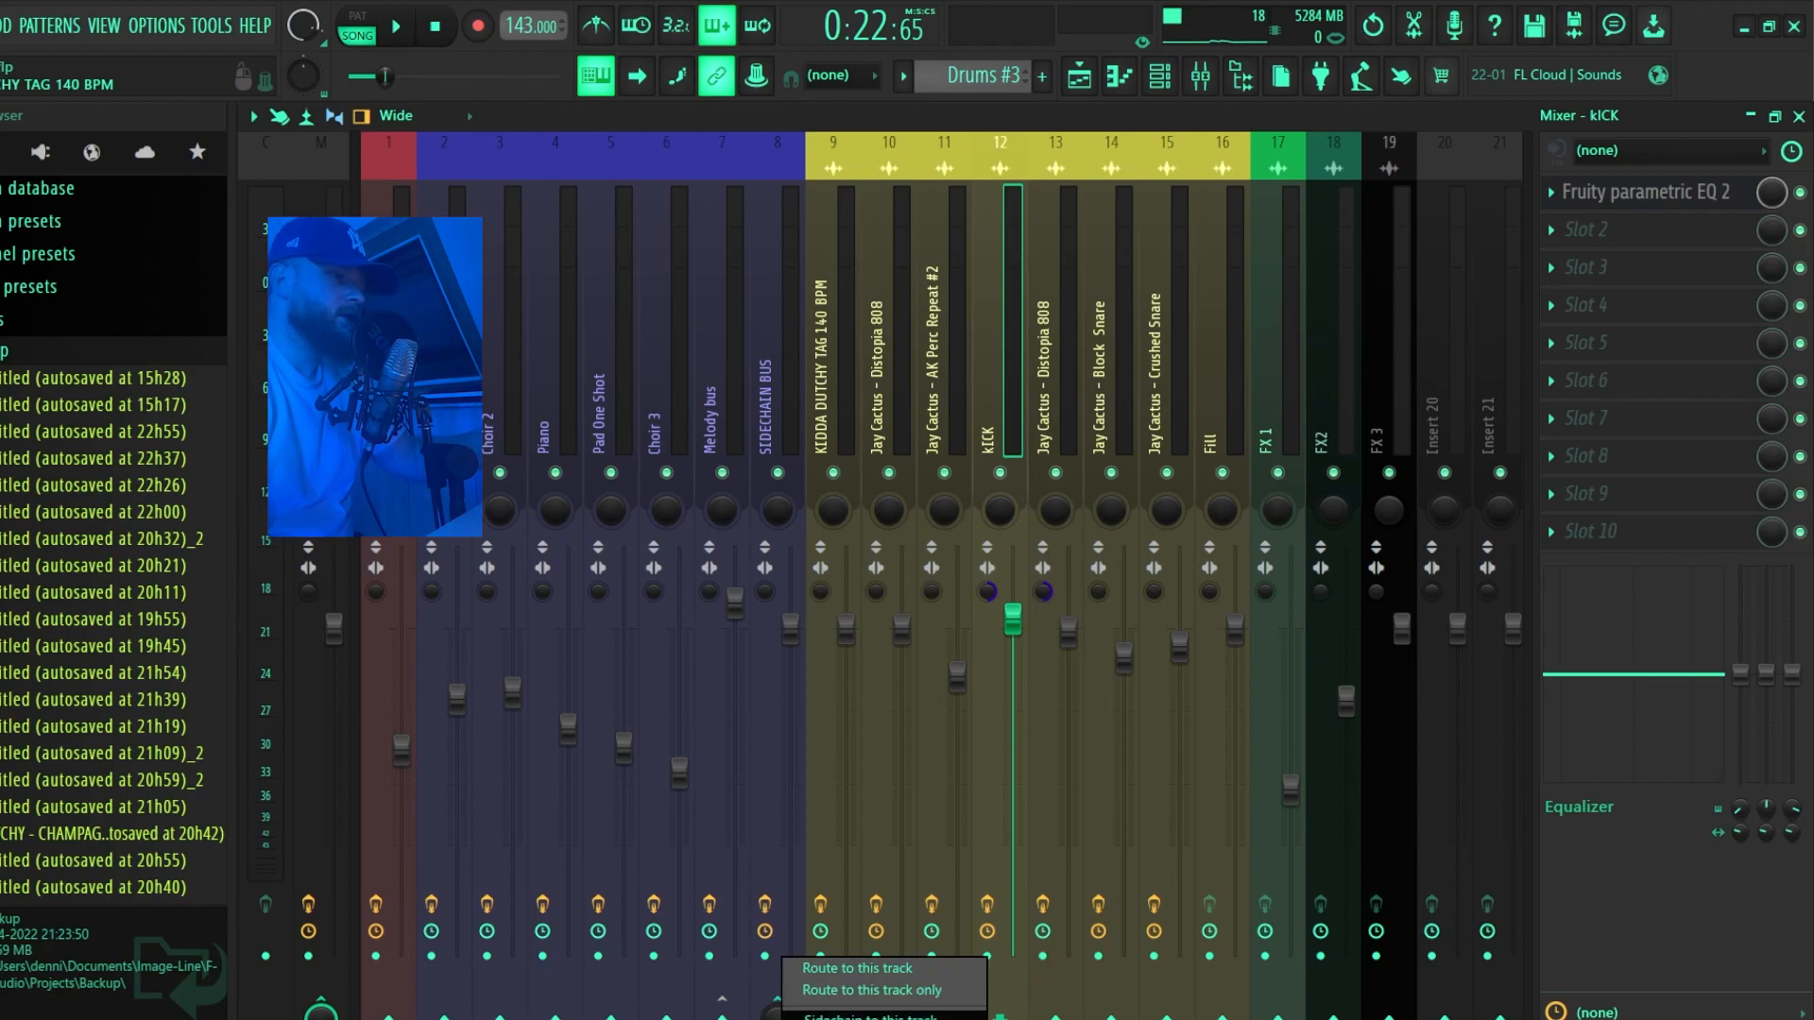
pyautogui.click(770, 380)
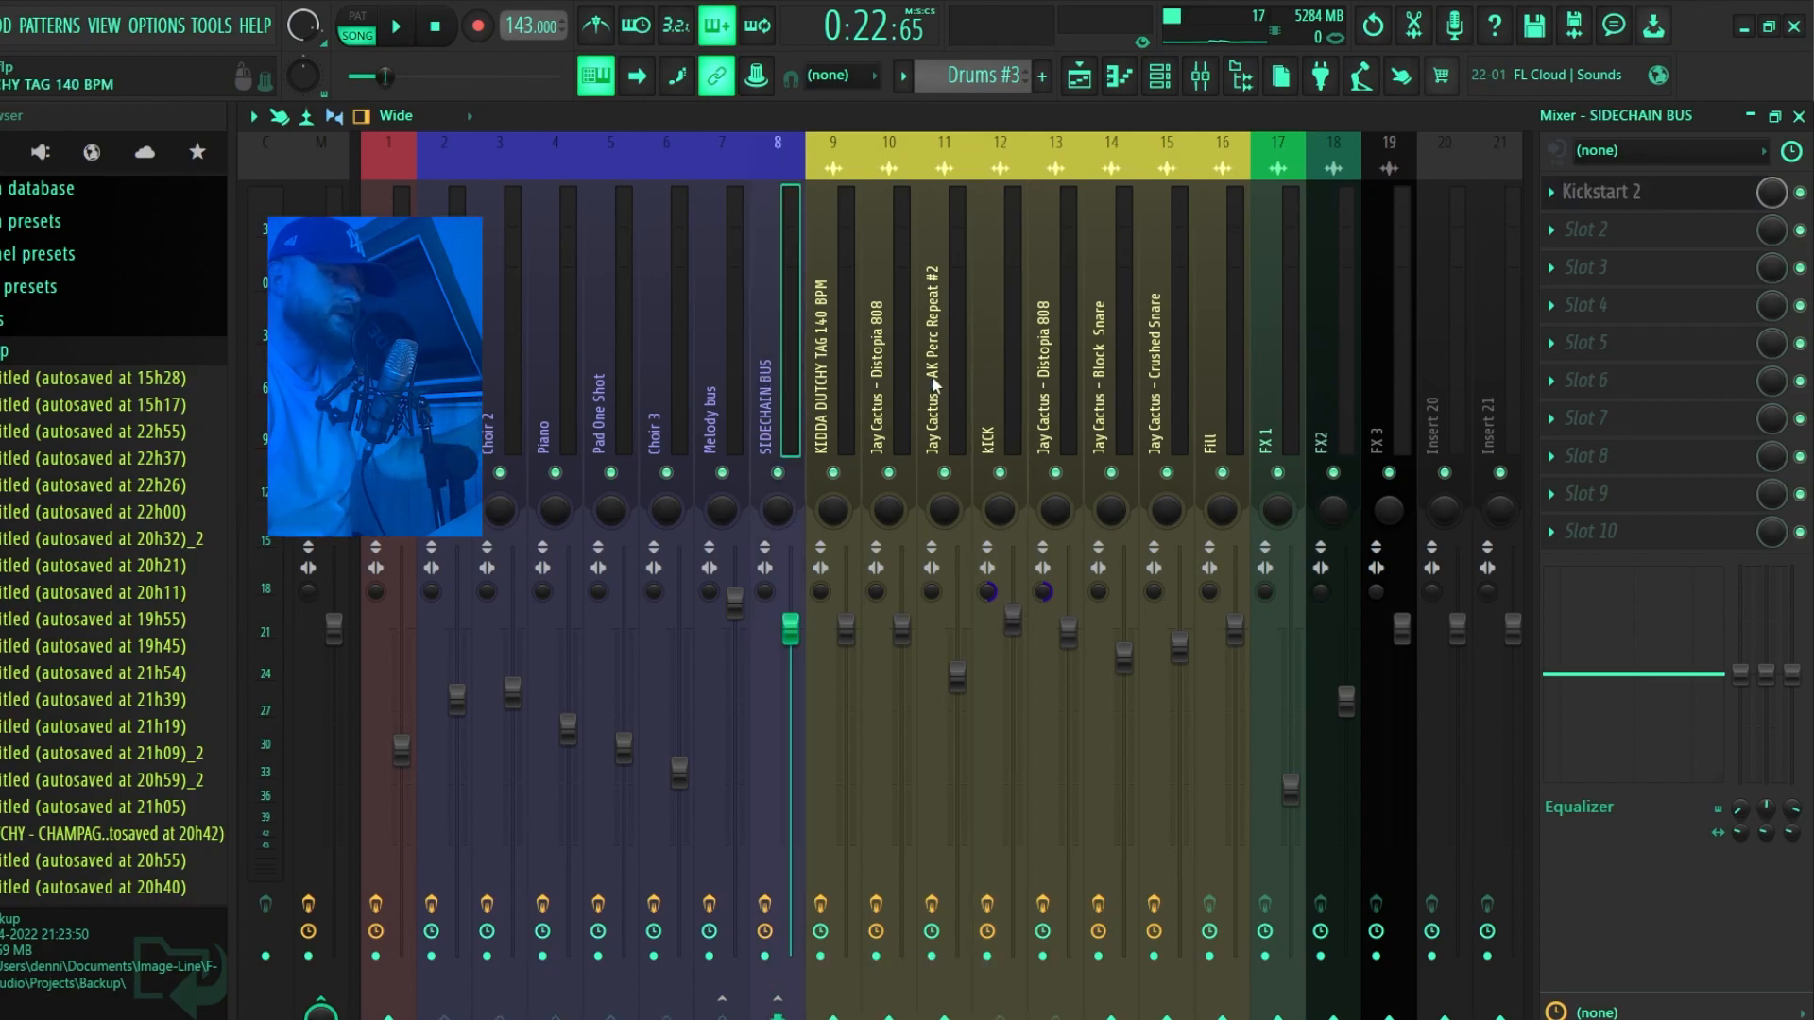
# Examine the Kickstart 2 plugin on the SIDECHAIN BUS, including its wrapper settings, and close it.
pyautogui.click(1675, 196)
pyautogui.click(1673, 195)
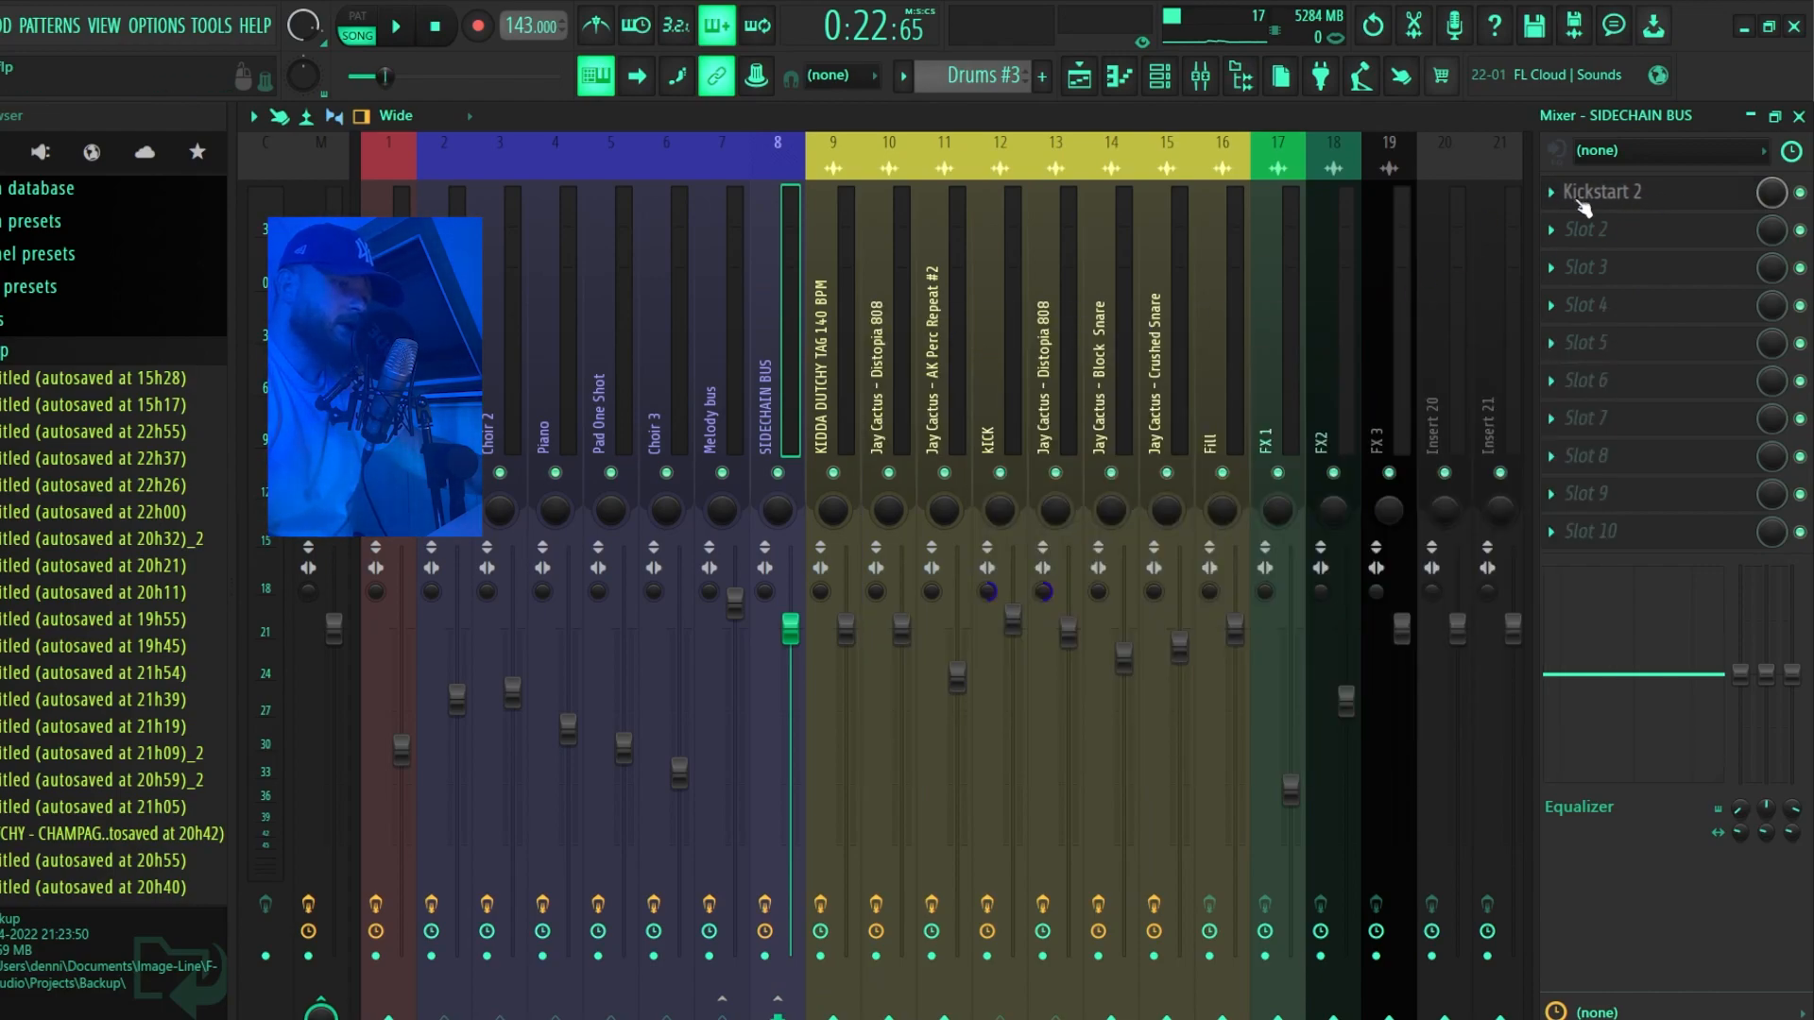
pyautogui.doubleClick(1705, 192)
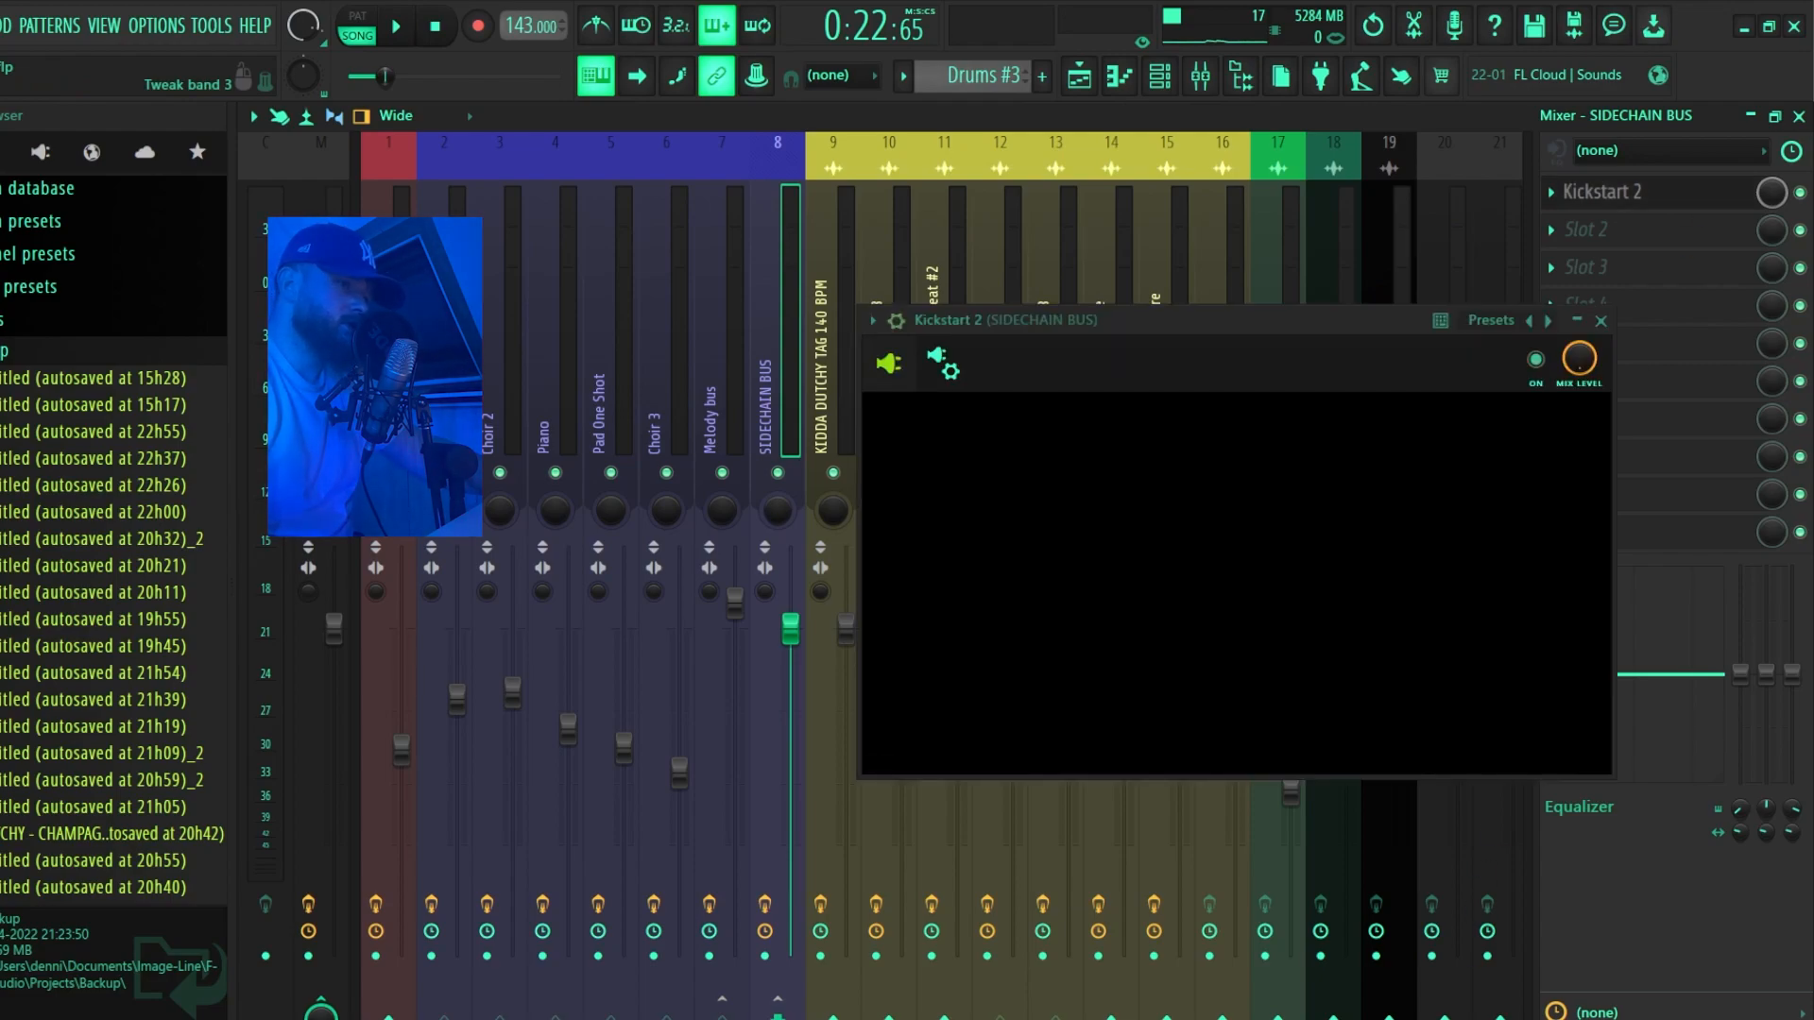
pyautogui.moveTo(937, 242); pyautogui.dragTo(761, 279)
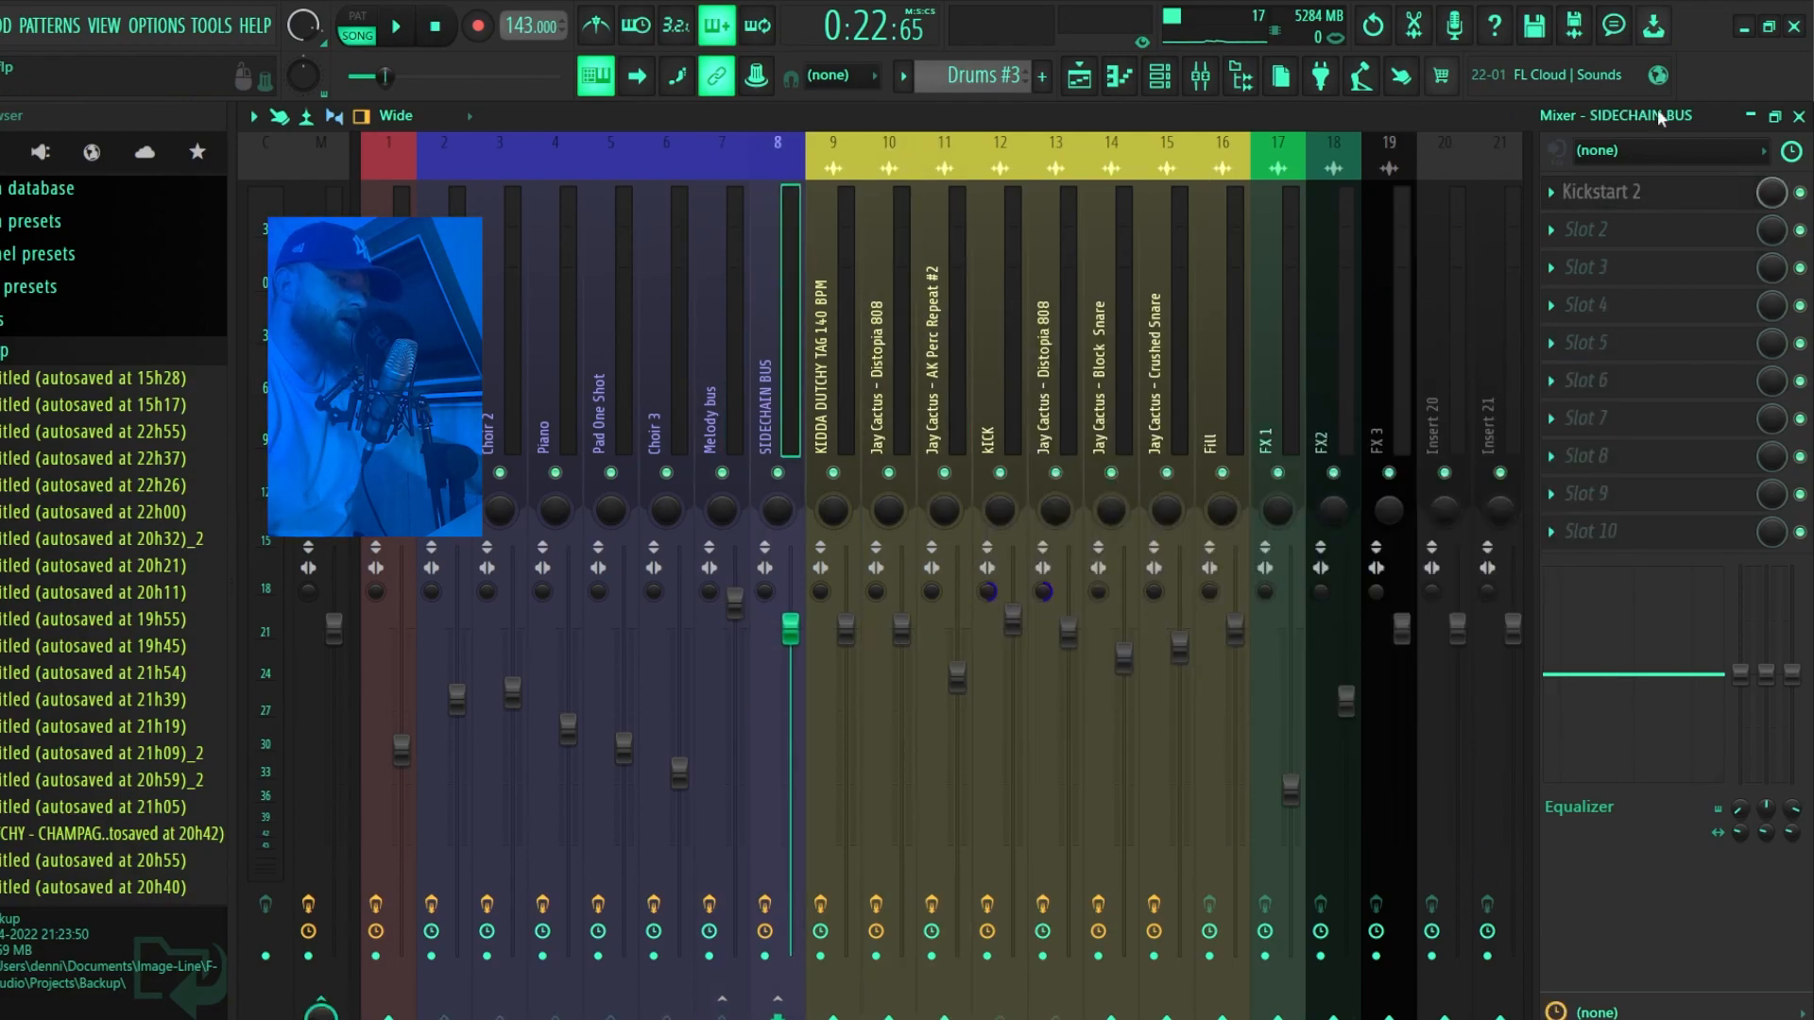
pyautogui.click(1705, 197)
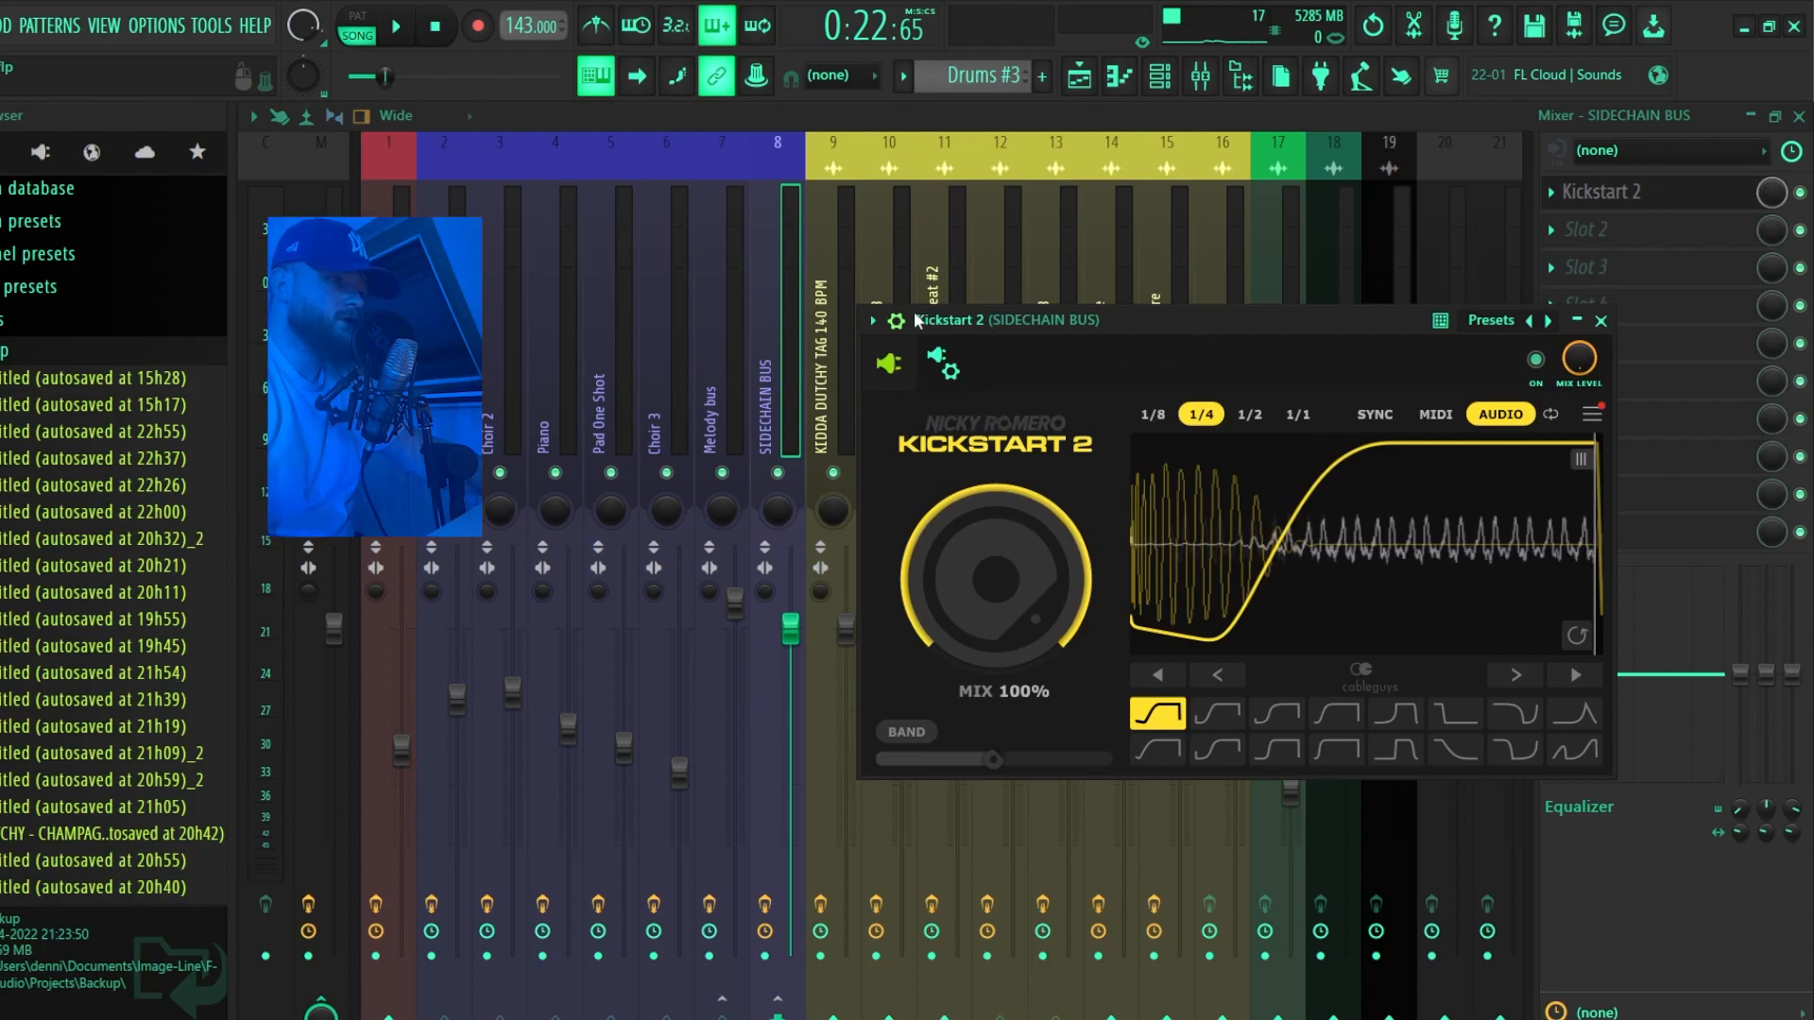
pyautogui.moveTo(919, 320); pyautogui.dragTo(753, 307)
pyautogui.click(773, 350)
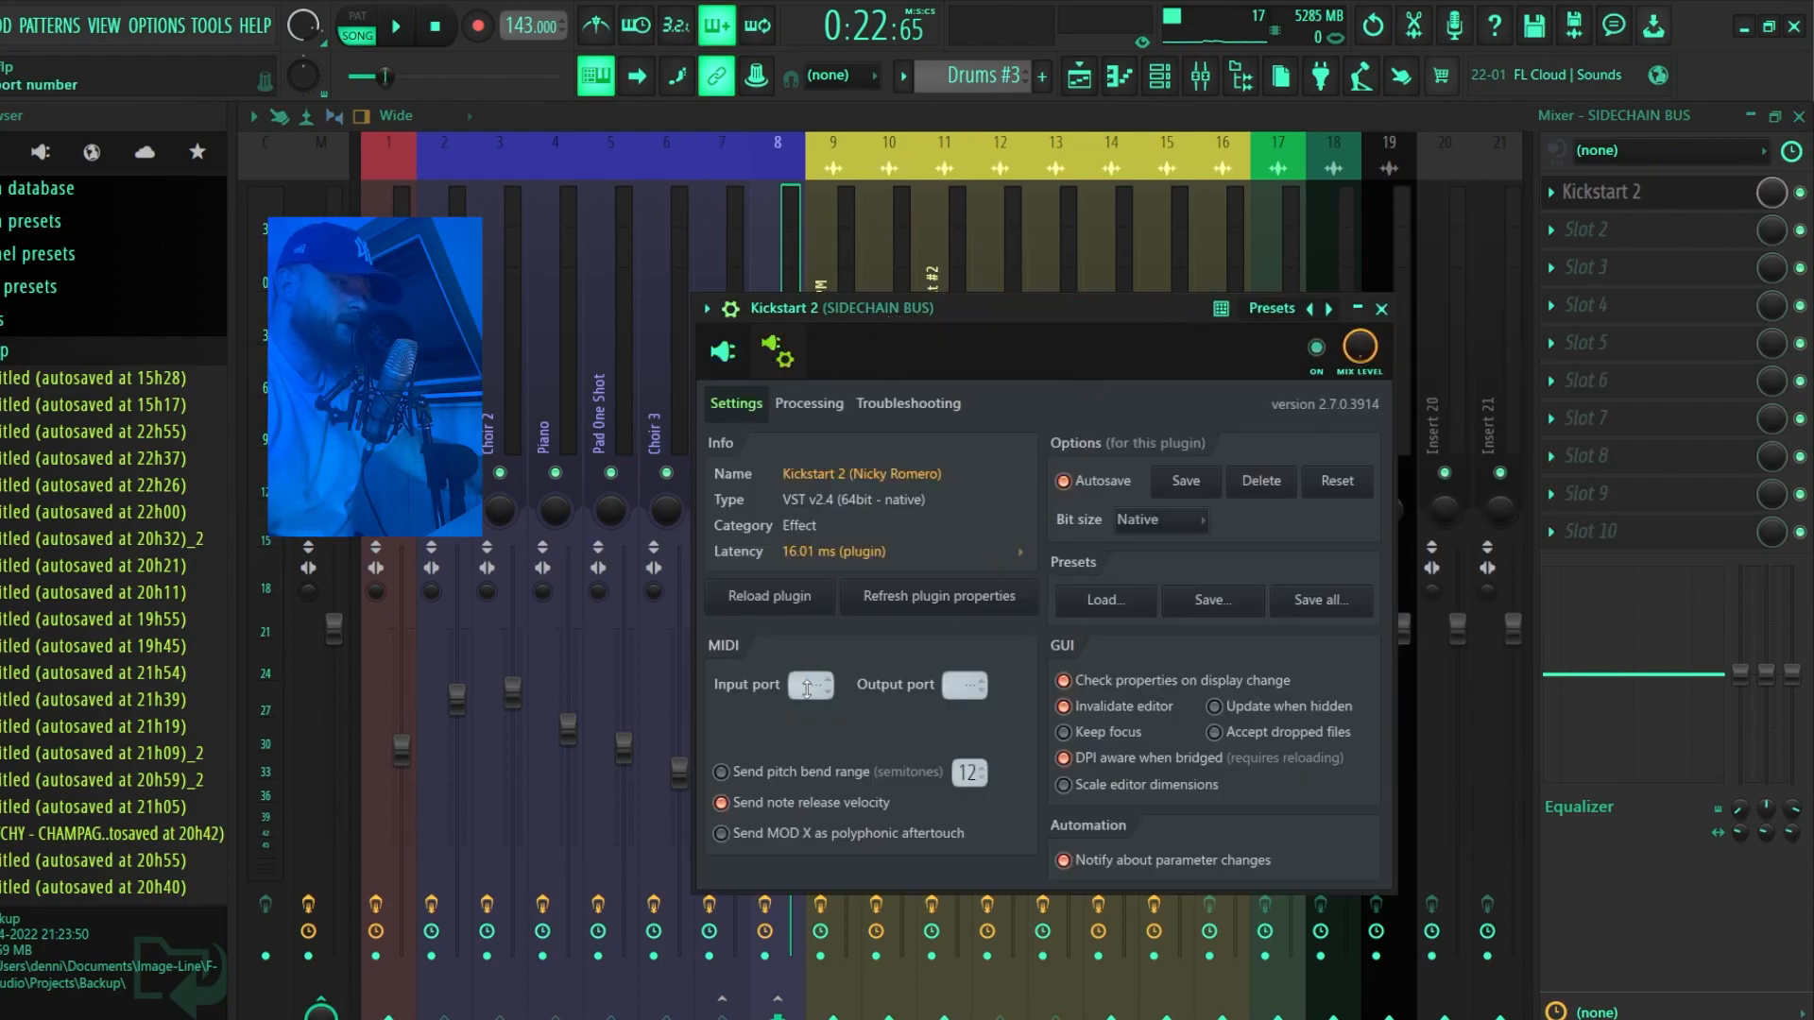
pyautogui.click(728, 348)
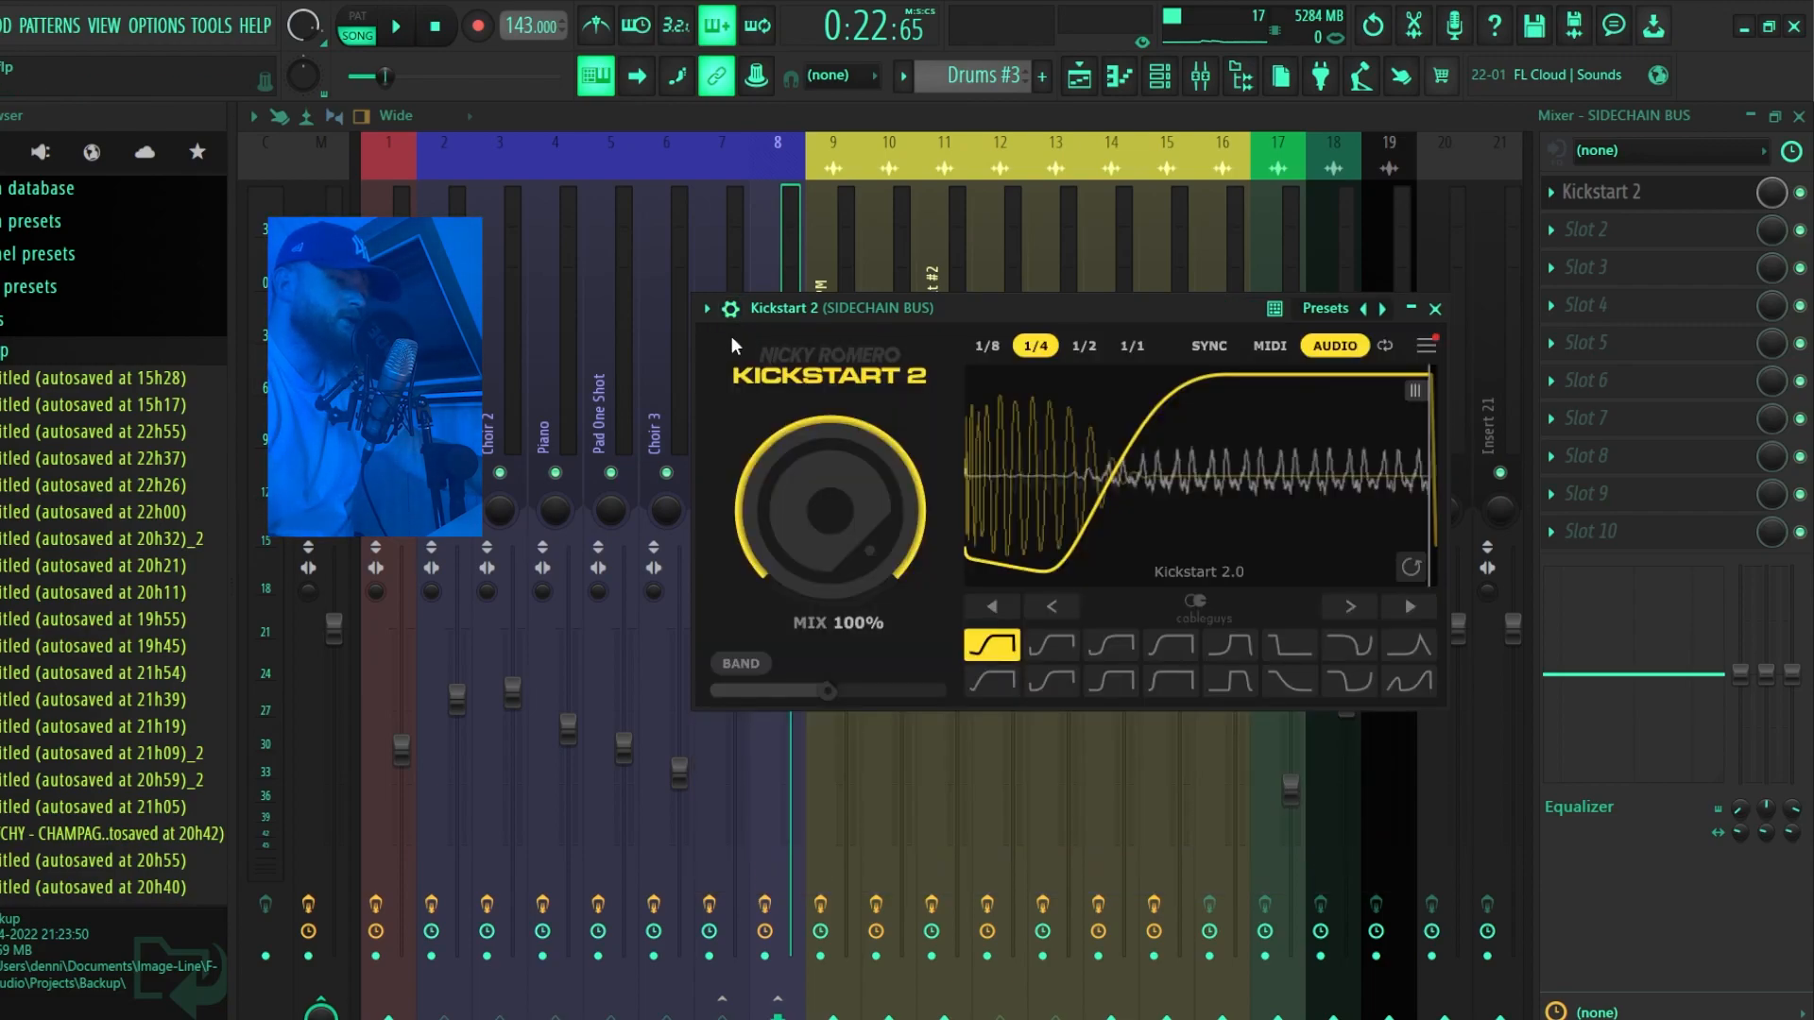
pyautogui.click(1435, 308)
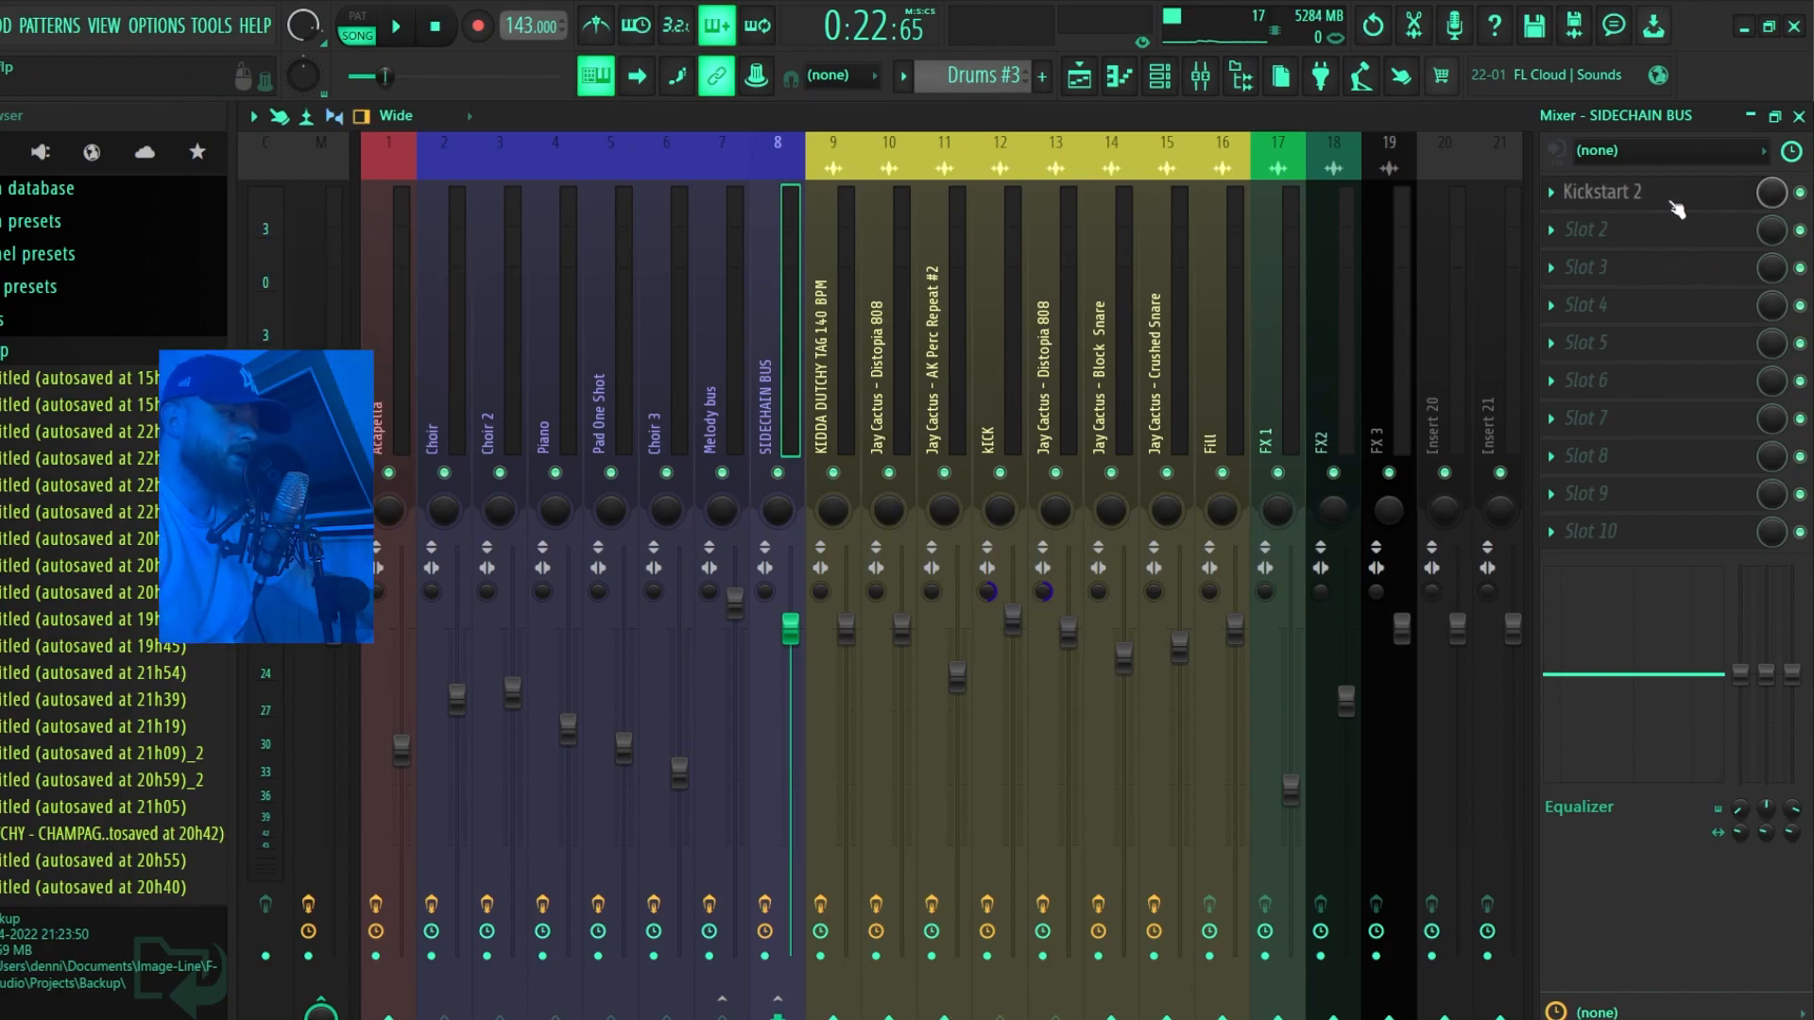
# Examine the sidechain input sources in the SIDECHAIN BUS's Kickstart 2 processing settings, including the kICK option, and return to the plugin interface.
pyautogui.click(1685, 202)
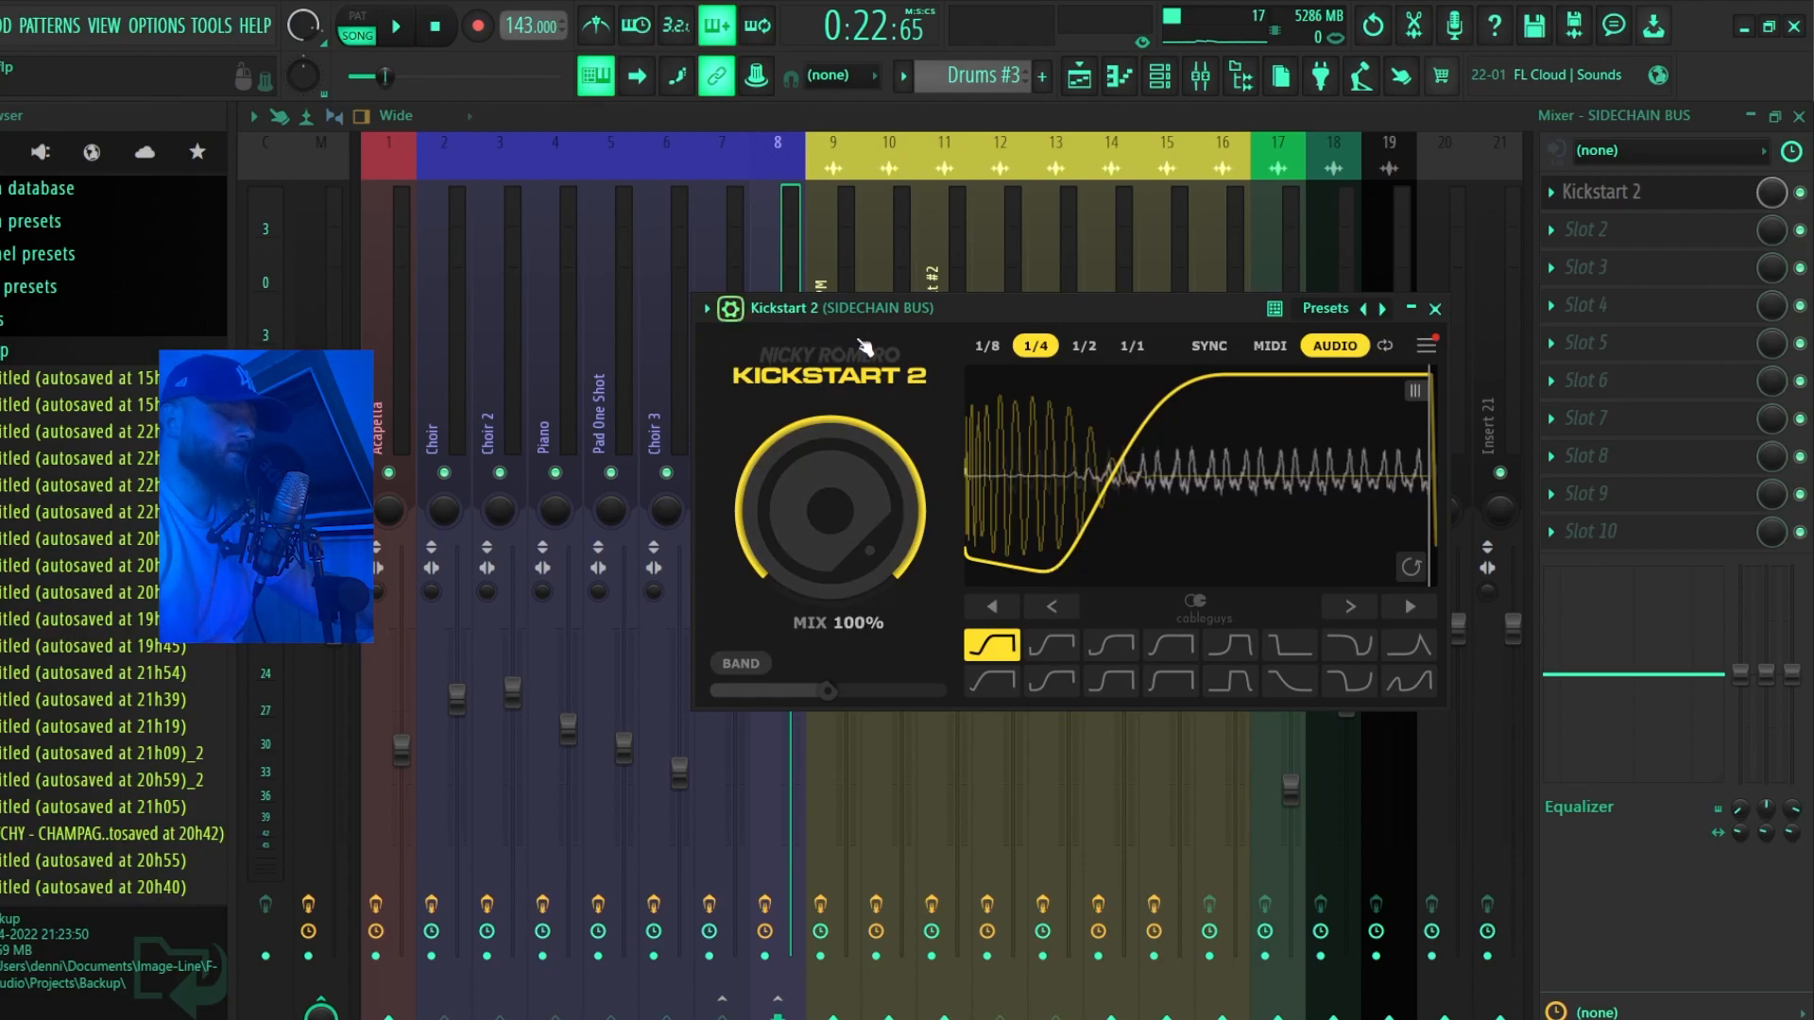
pyautogui.click(730, 308)
pyautogui.click(810, 404)
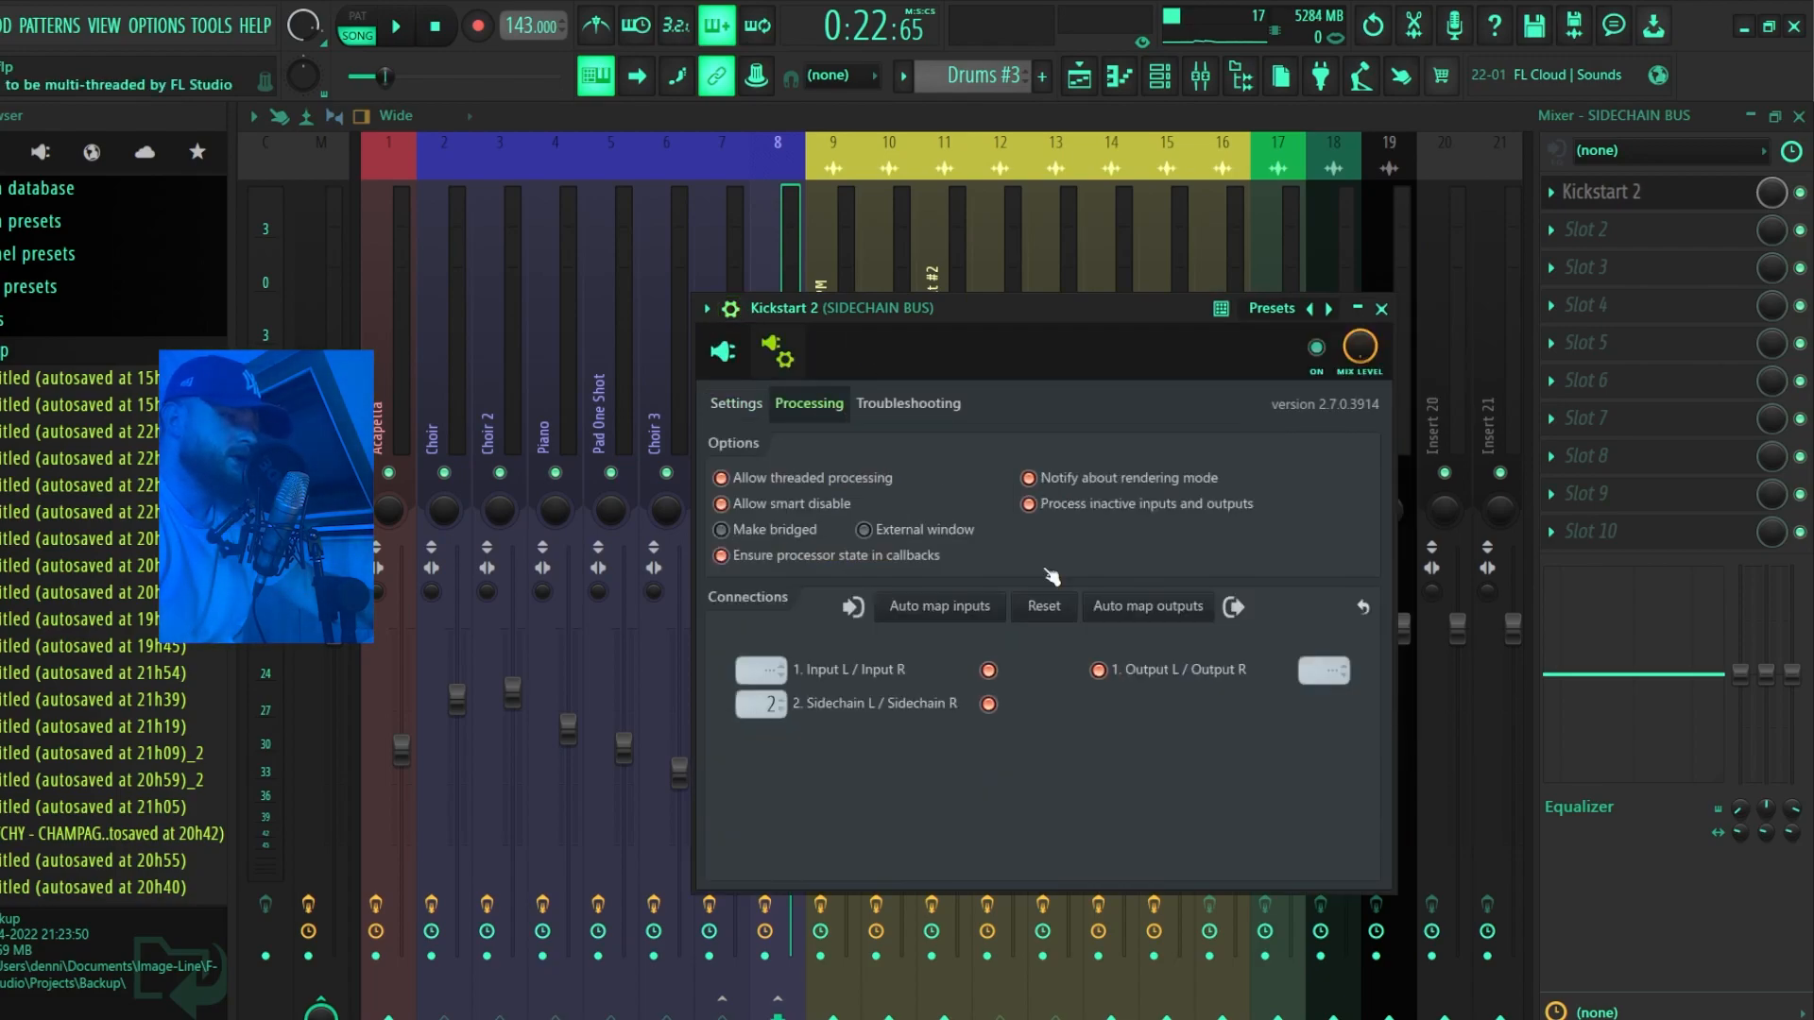
pyautogui.click(767, 704)
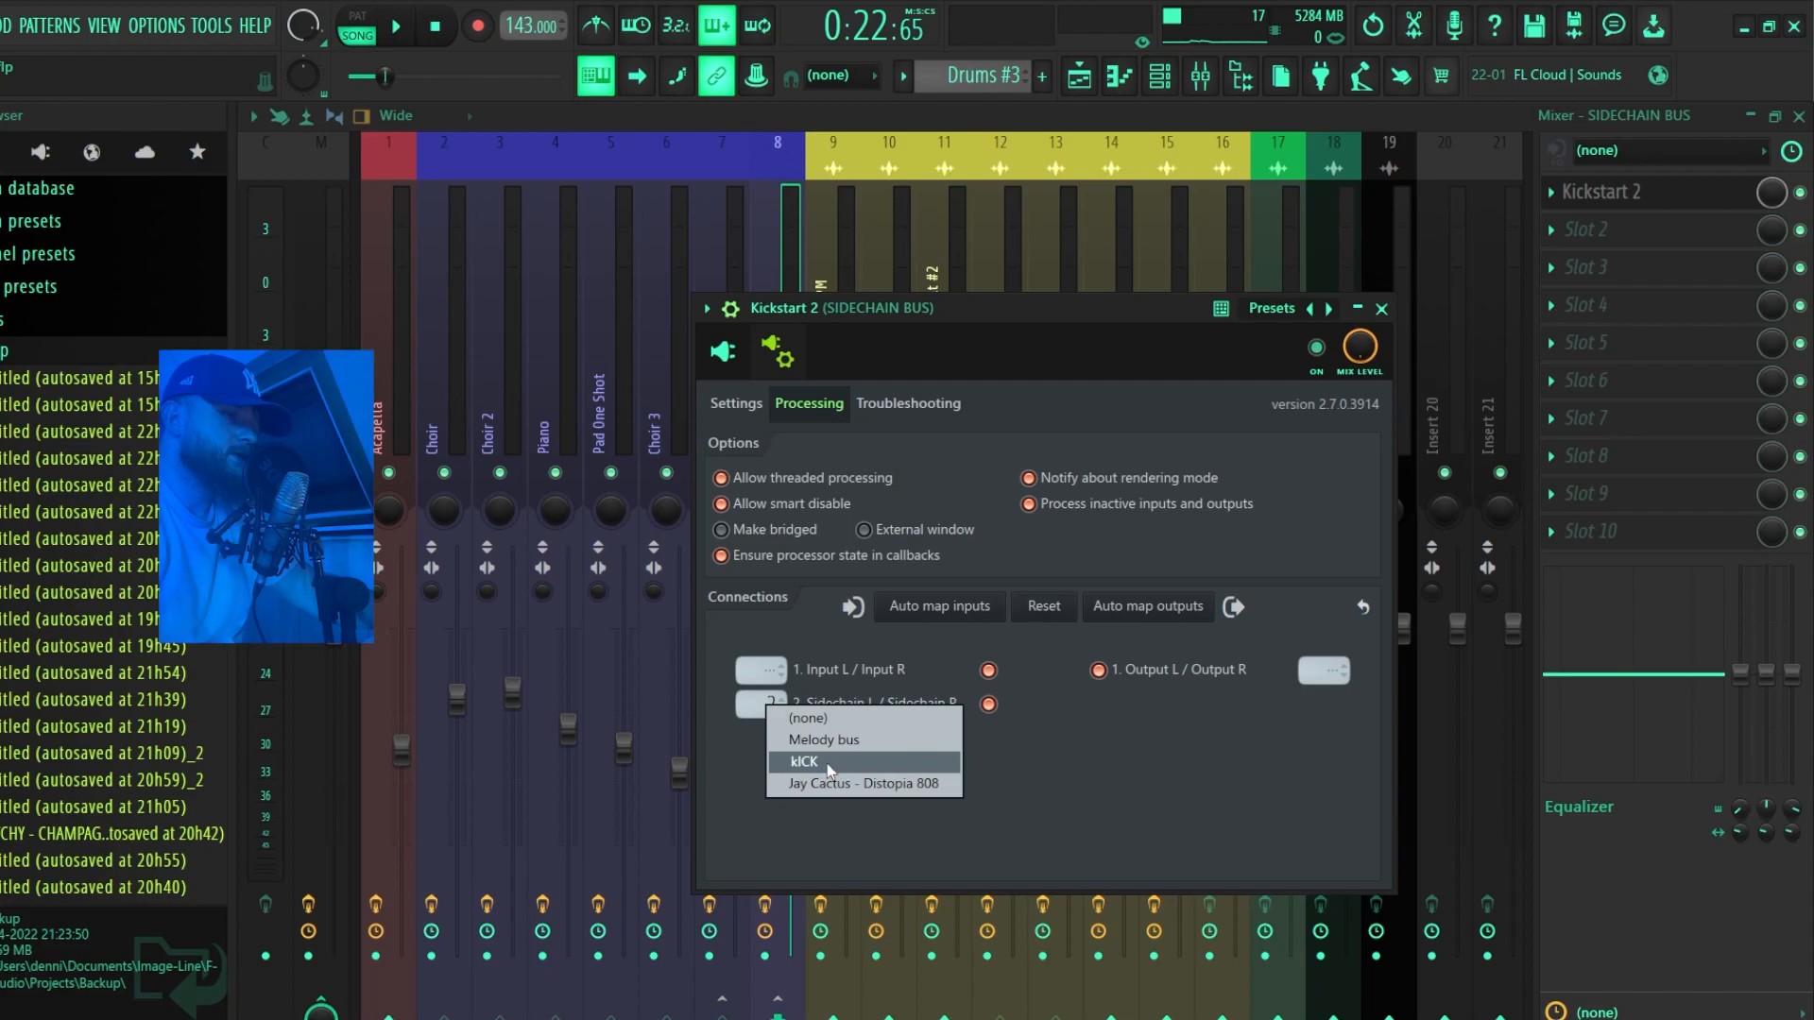
pyautogui.click(735, 406)
pyautogui.click(792, 366)
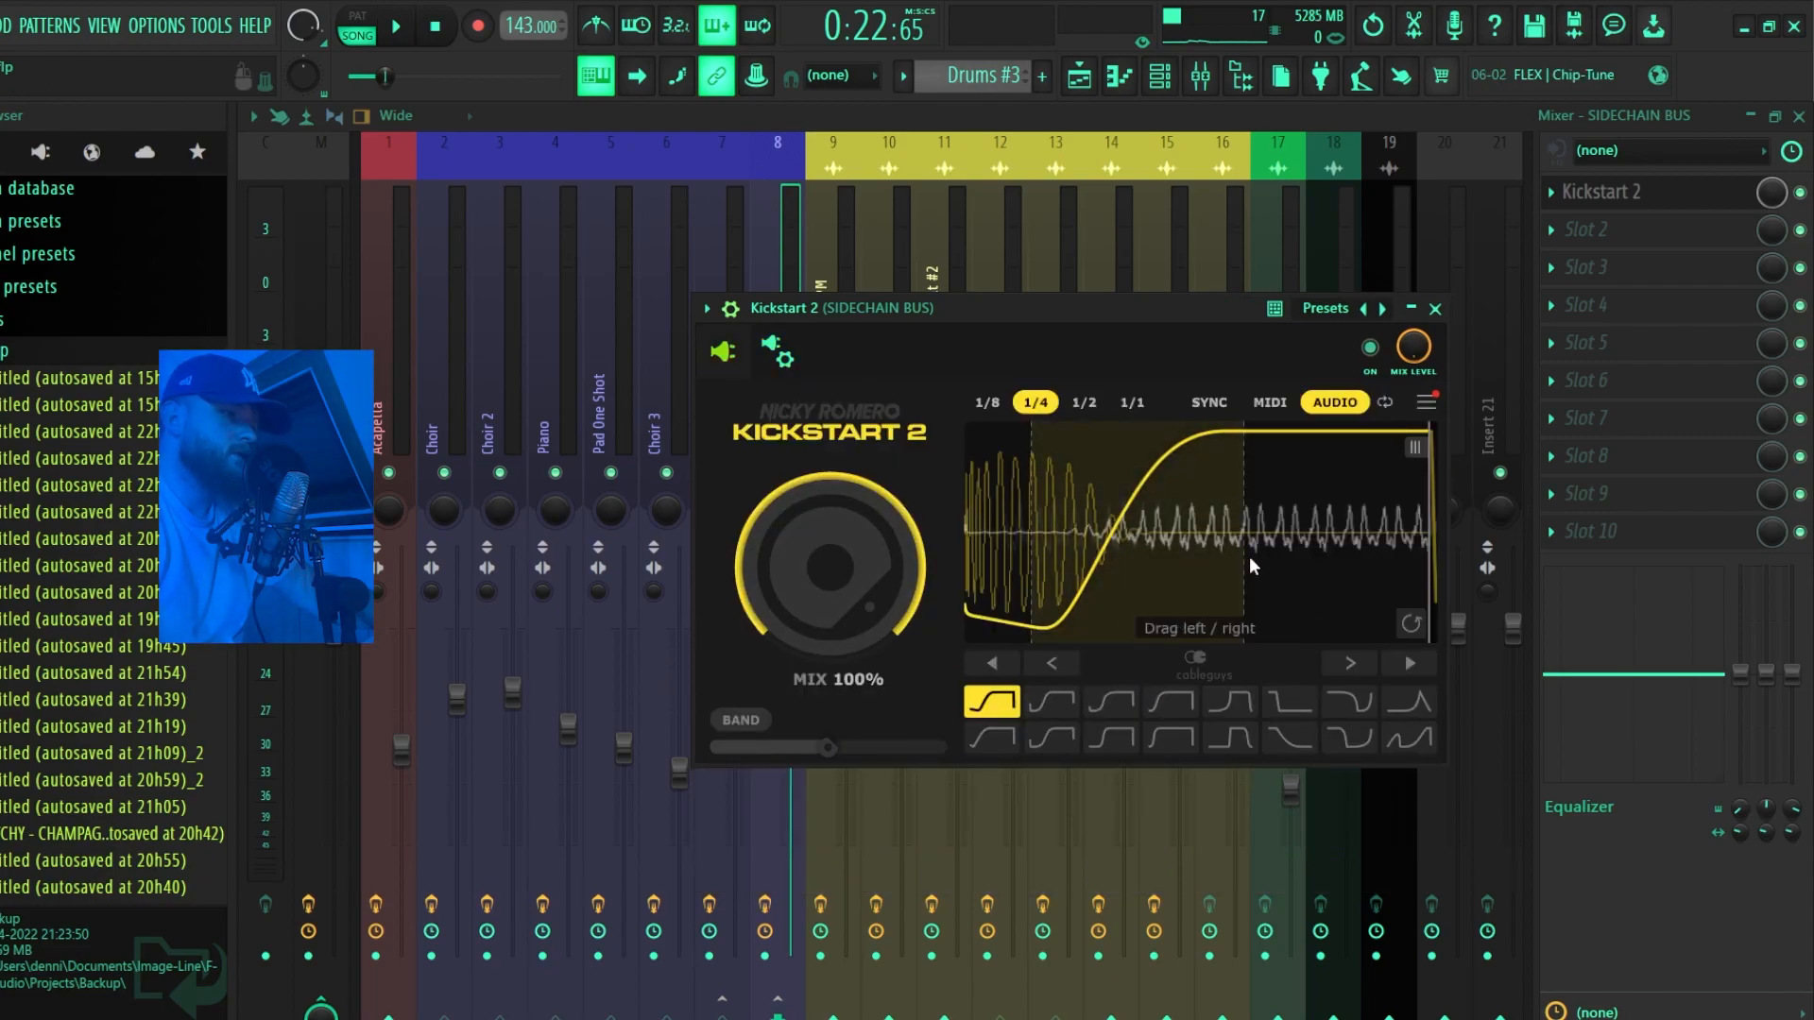
# Solo the SIDECHAIN BUS with its source tracks, unmute Choir through Choir 3, and play them while watching the Kickstart 2 curve.
pyautogui.click(786, 228)
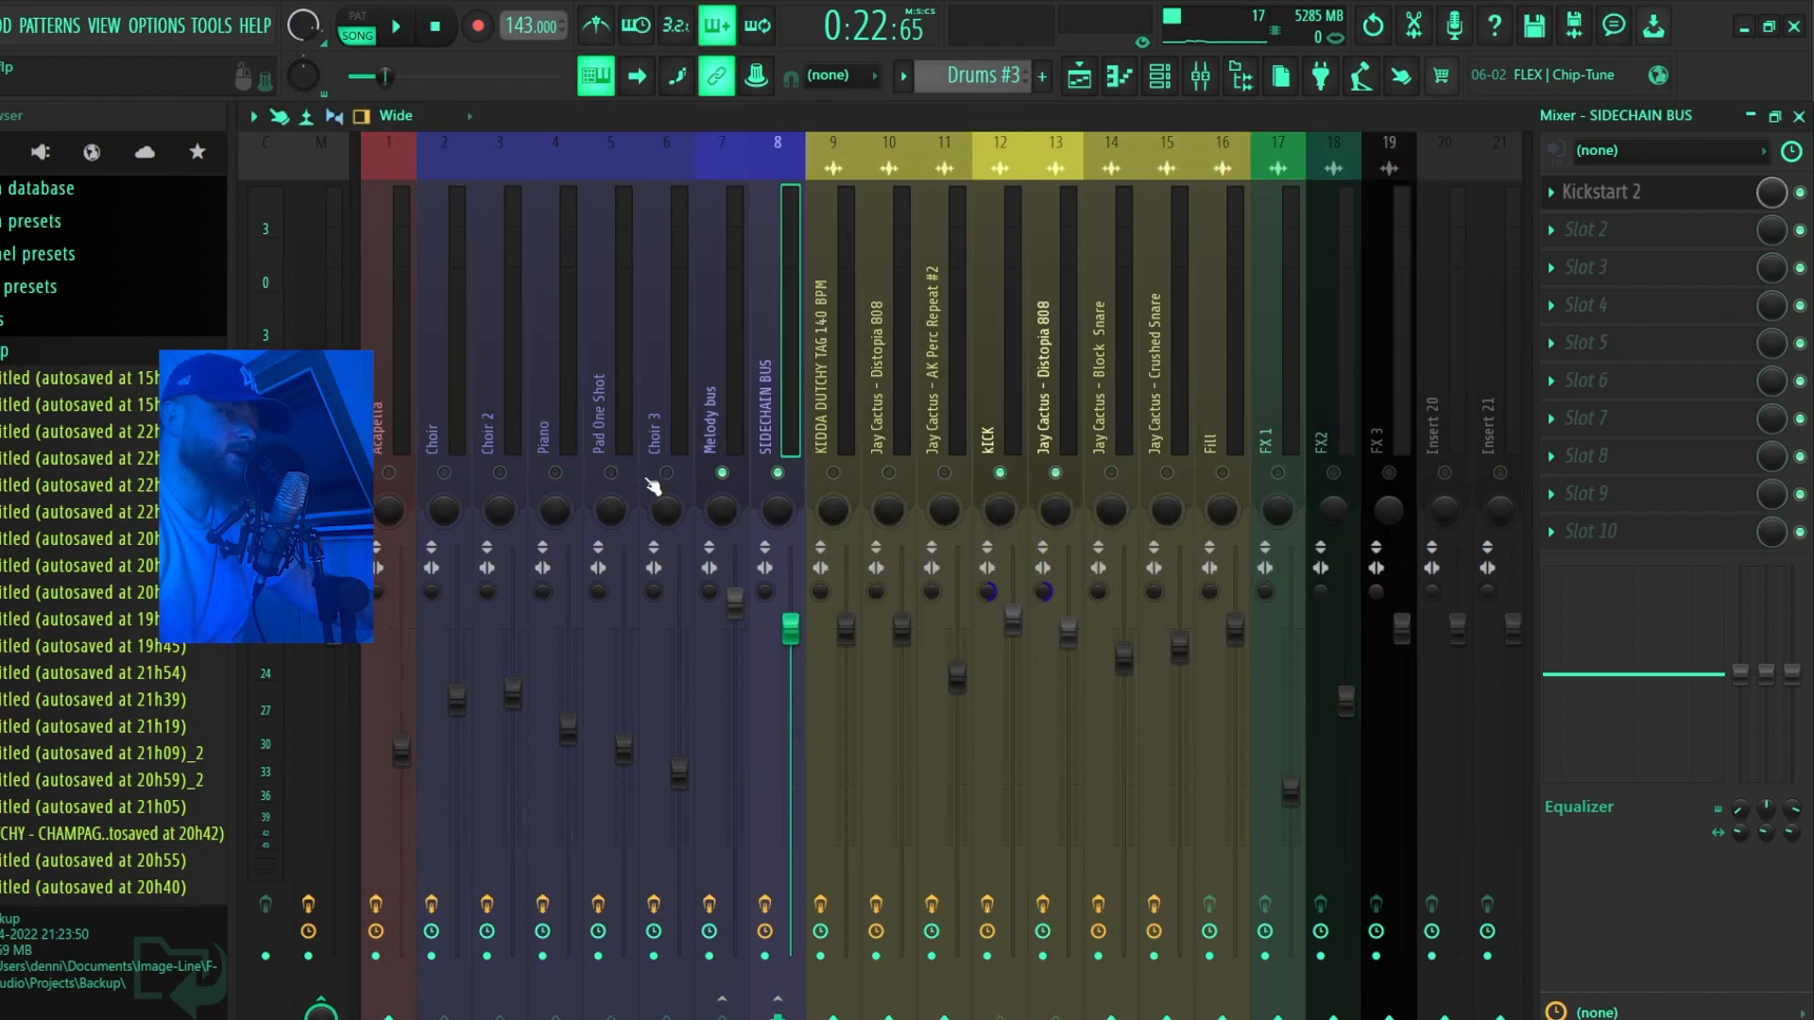
pyautogui.moveTo(585, 480); pyautogui.dragTo(445, 472)
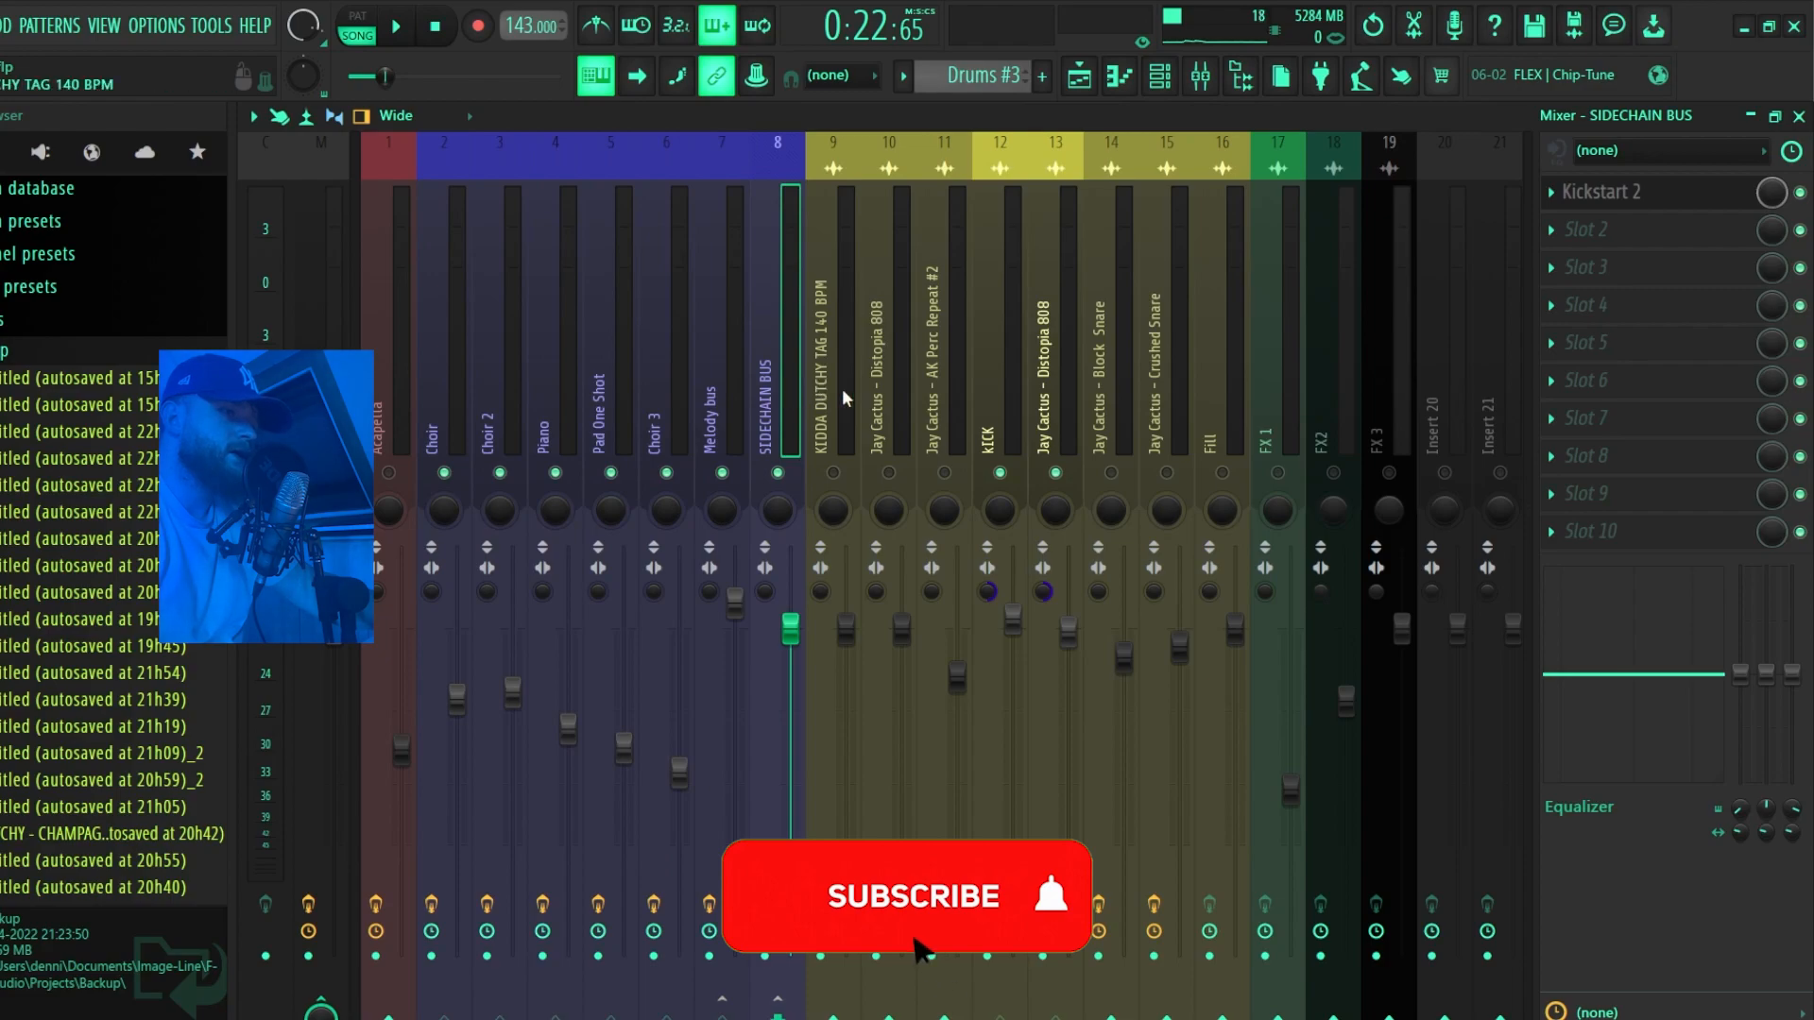
pyautogui.click(1678, 196)
pyautogui.press('space')
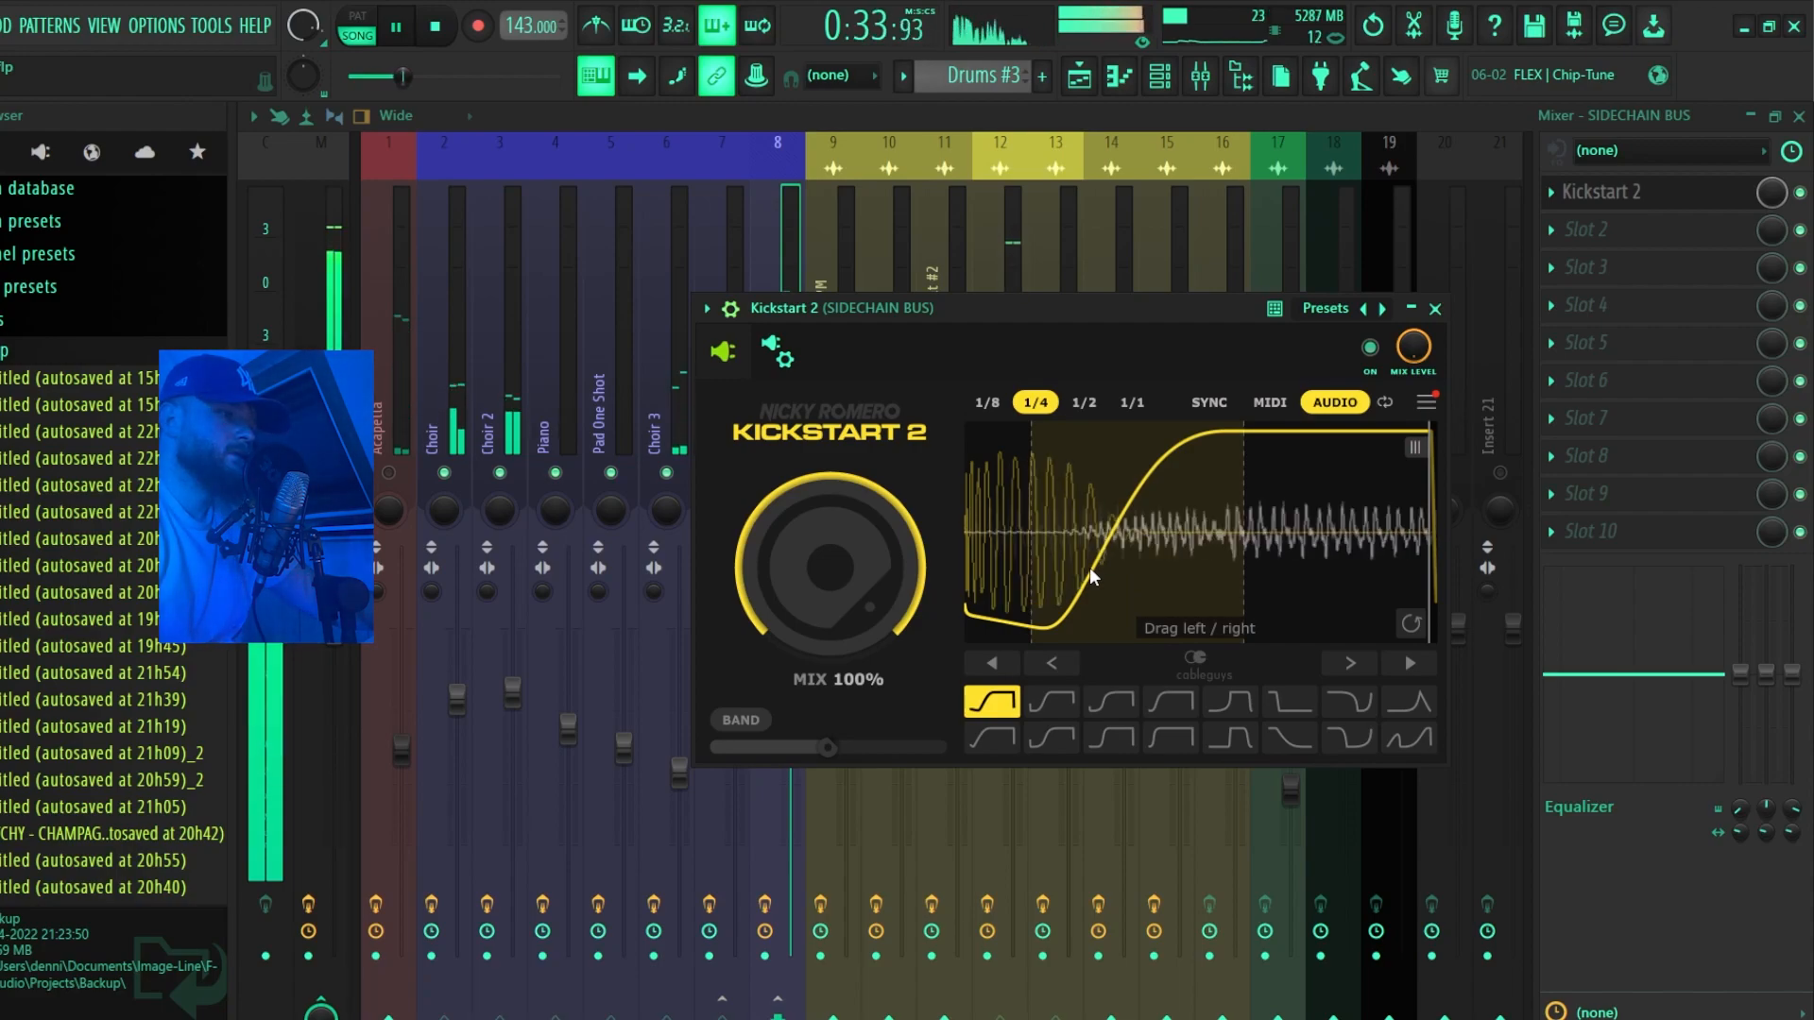
pyautogui.press('space')
# End the SIDECHAIN BUS solo so that all mixer tracks are unmuted.
pyautogui.click(769, 226)
pyautogui.rightClick(780, 471)
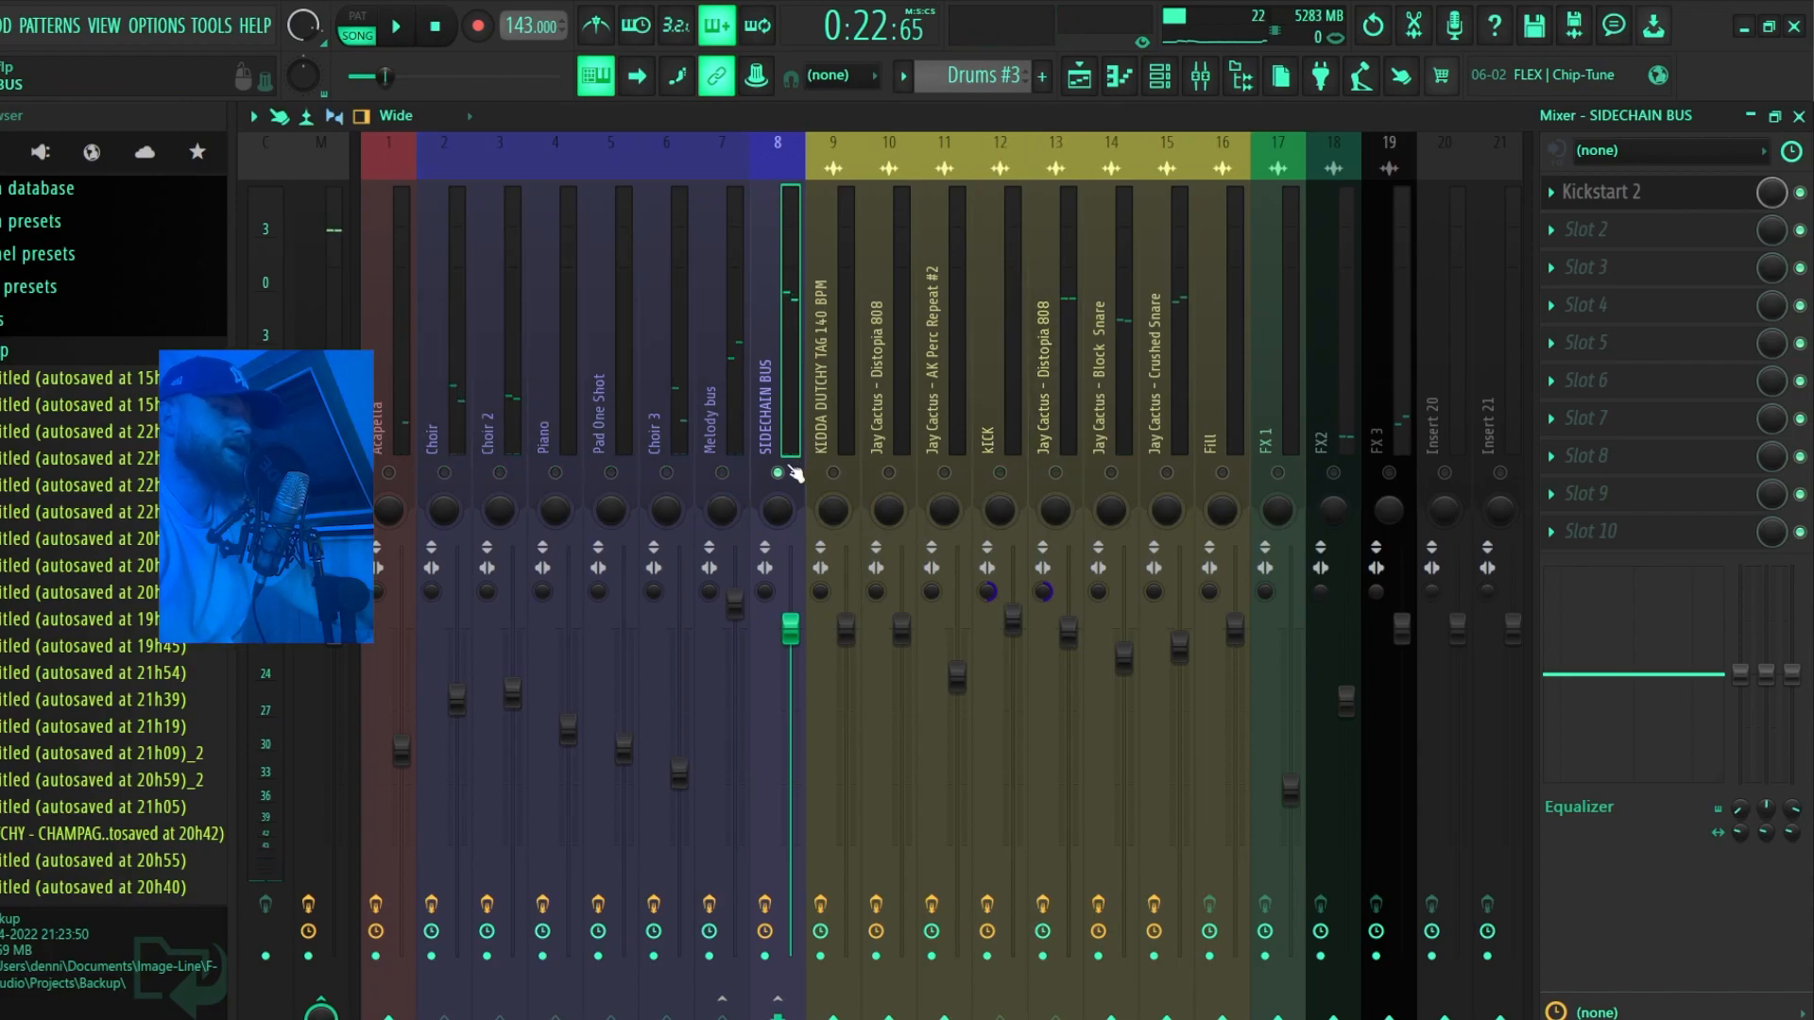
pyautogui.rightClick(790, 468)
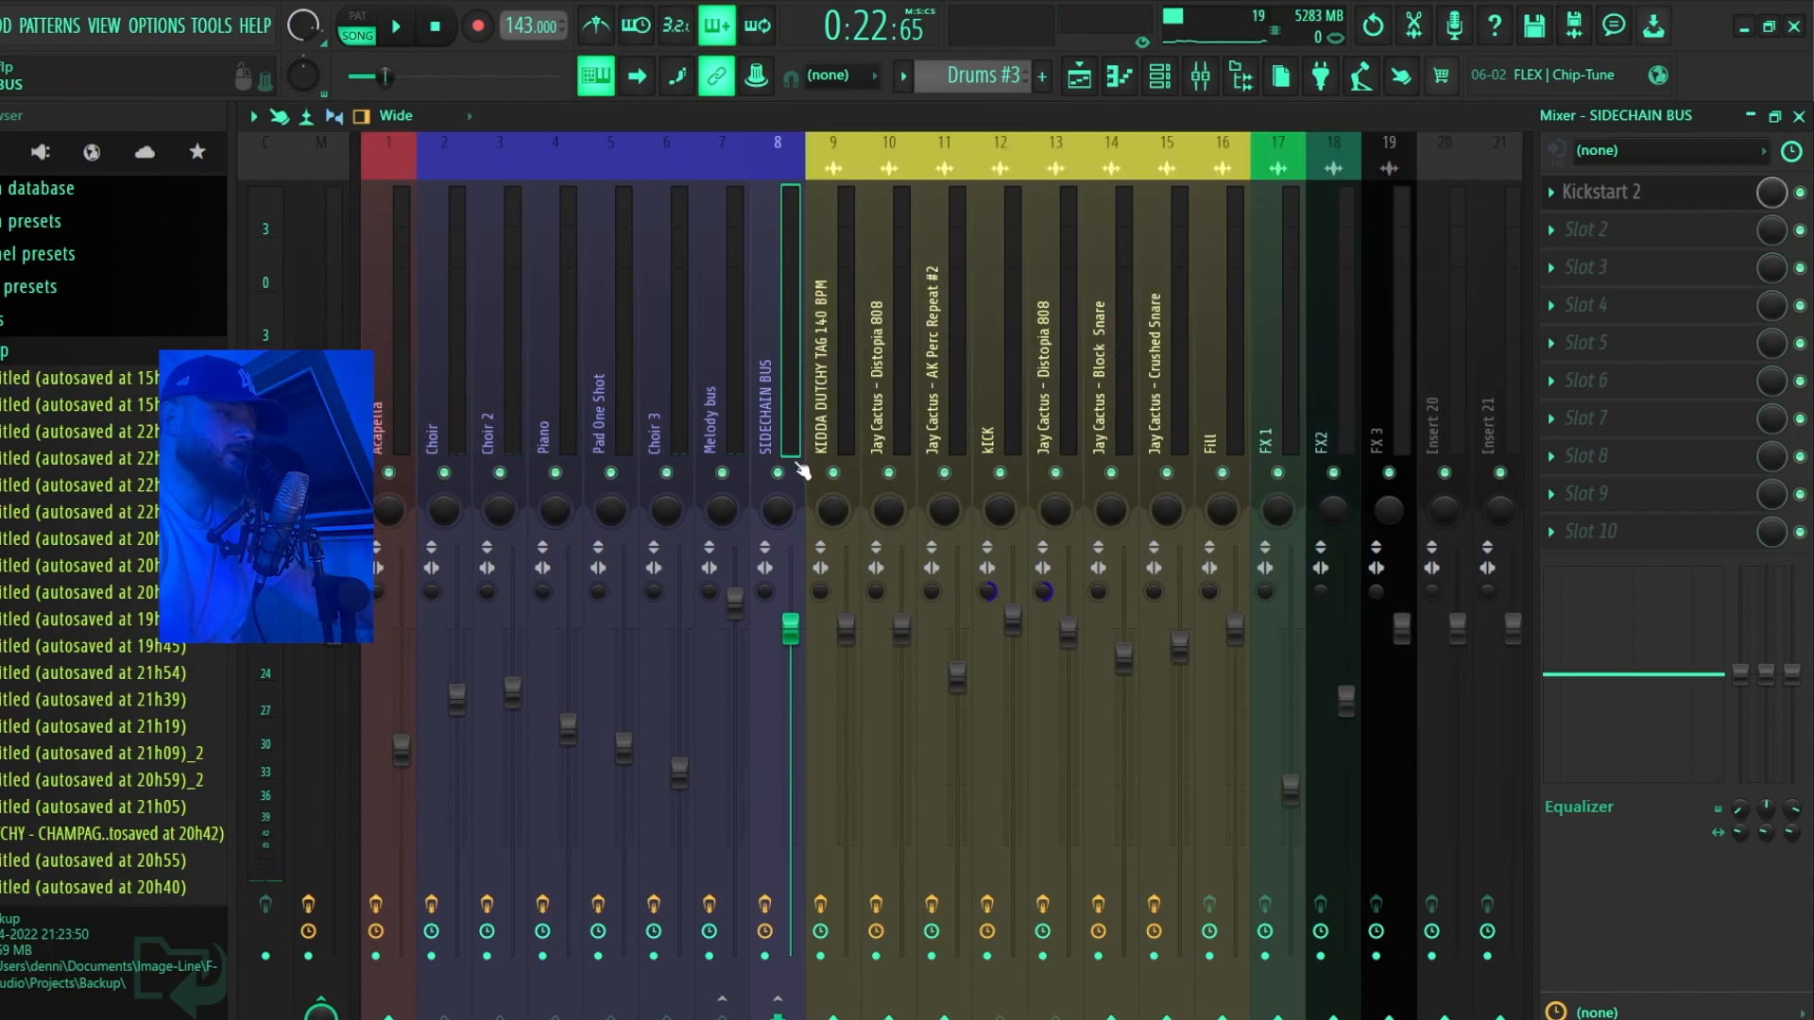
# Examine the Master track's FabFilter Pro-Q 3, Fruity soft clipper and Ozone 9 Maximizer settings, and close the plugin windows.
pyautogui.click(333, 383)
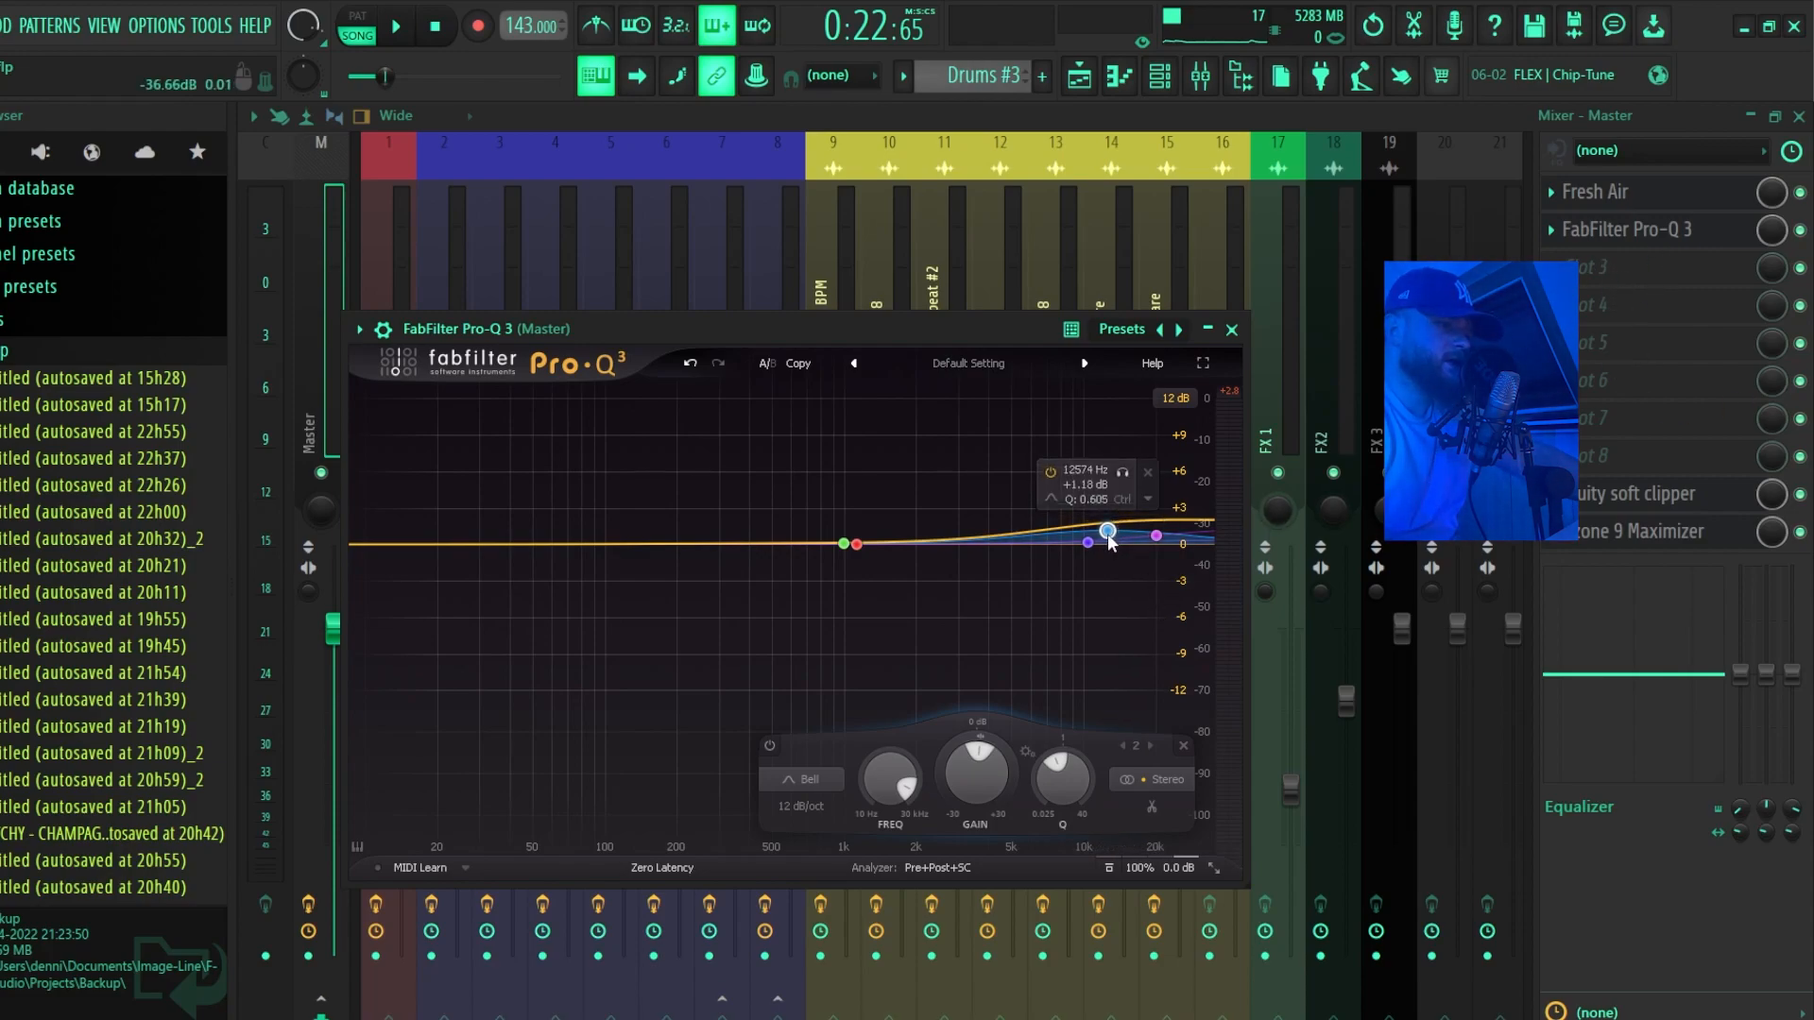
pyautogui.click(1415, 119)
pyautogui.click(1691, 498)
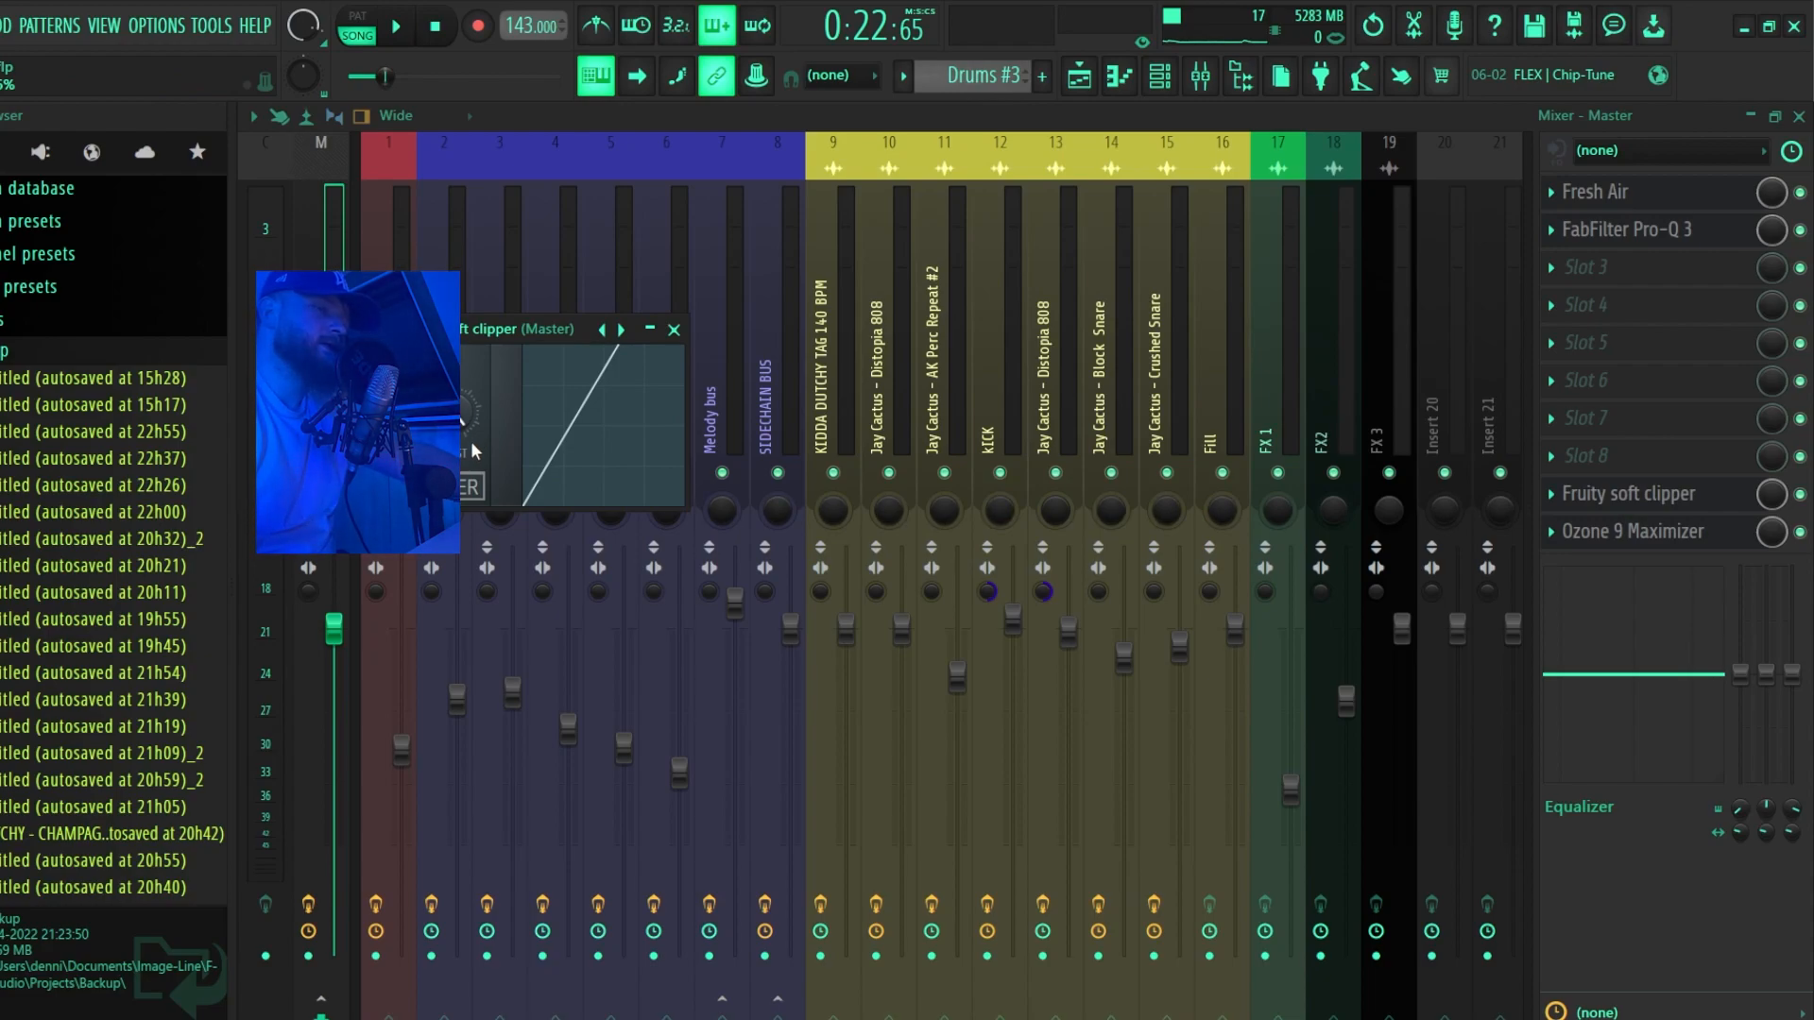
pyautogui.click(1667, 529)
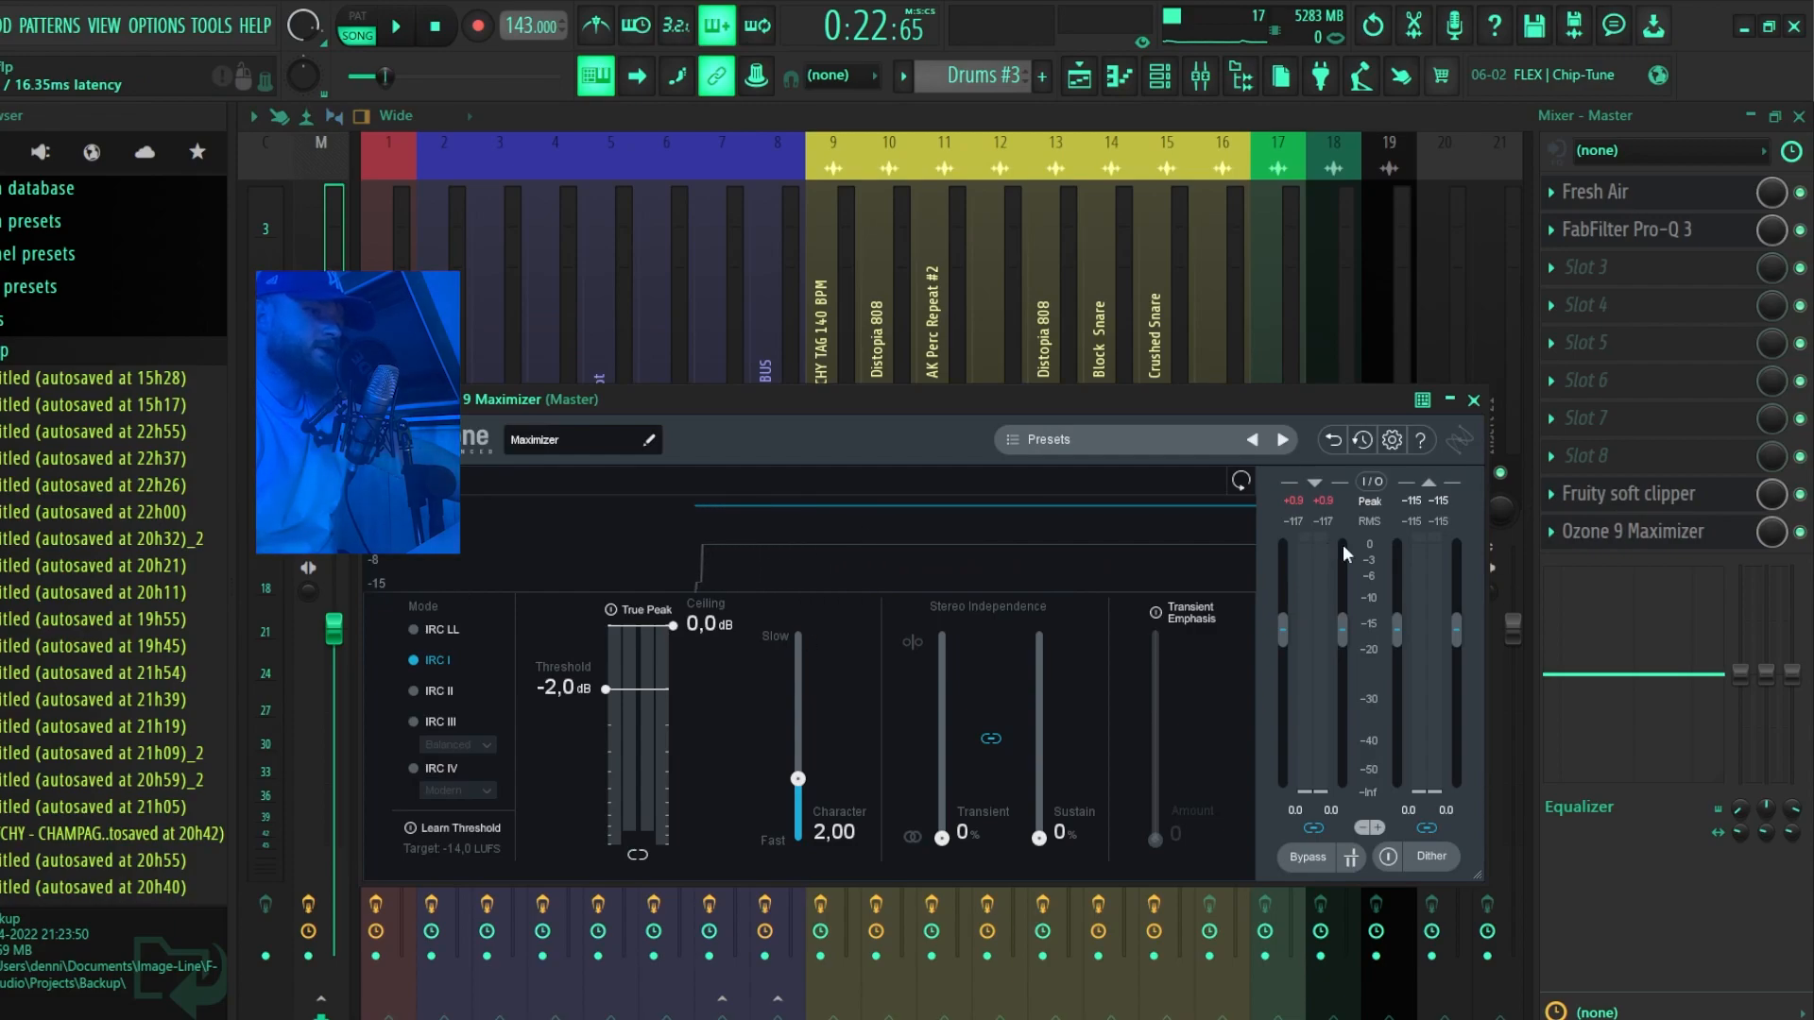
pyautogui.click(1474, 399)
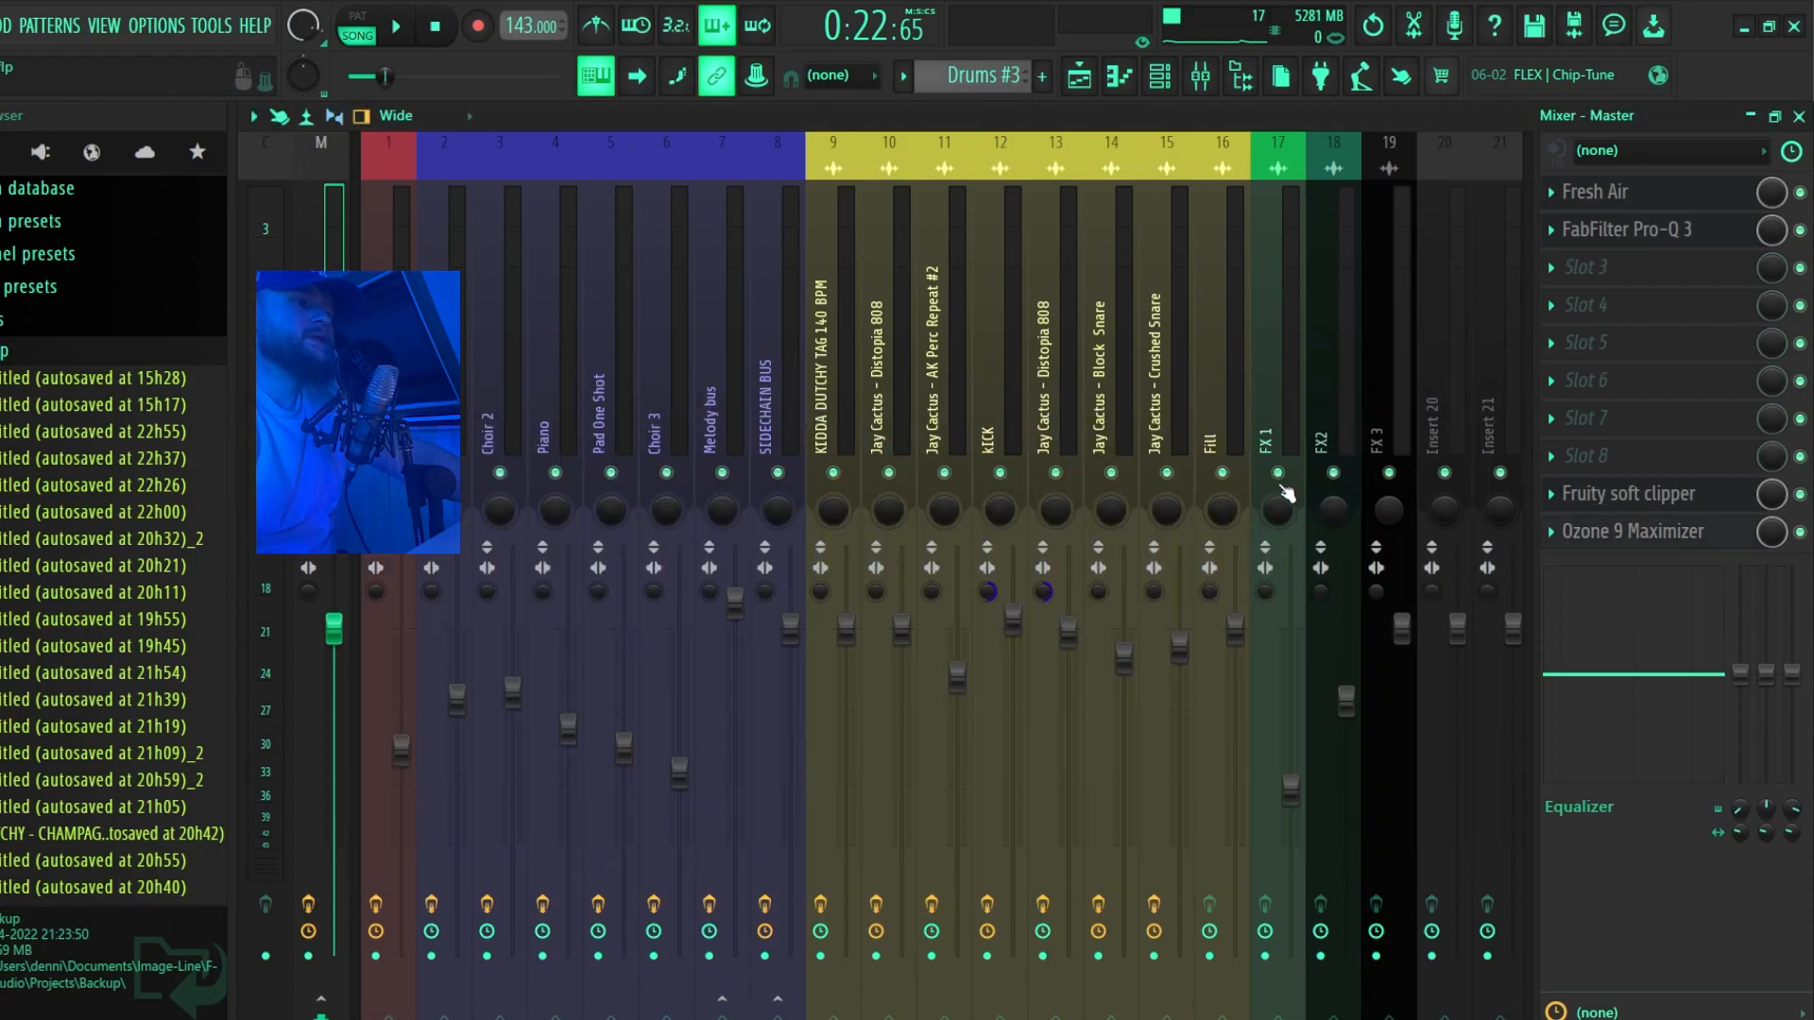
# Show the playlist arrangement, play the full beat from bar 14, and stop playback.
pyautogui.click(1079, 76)
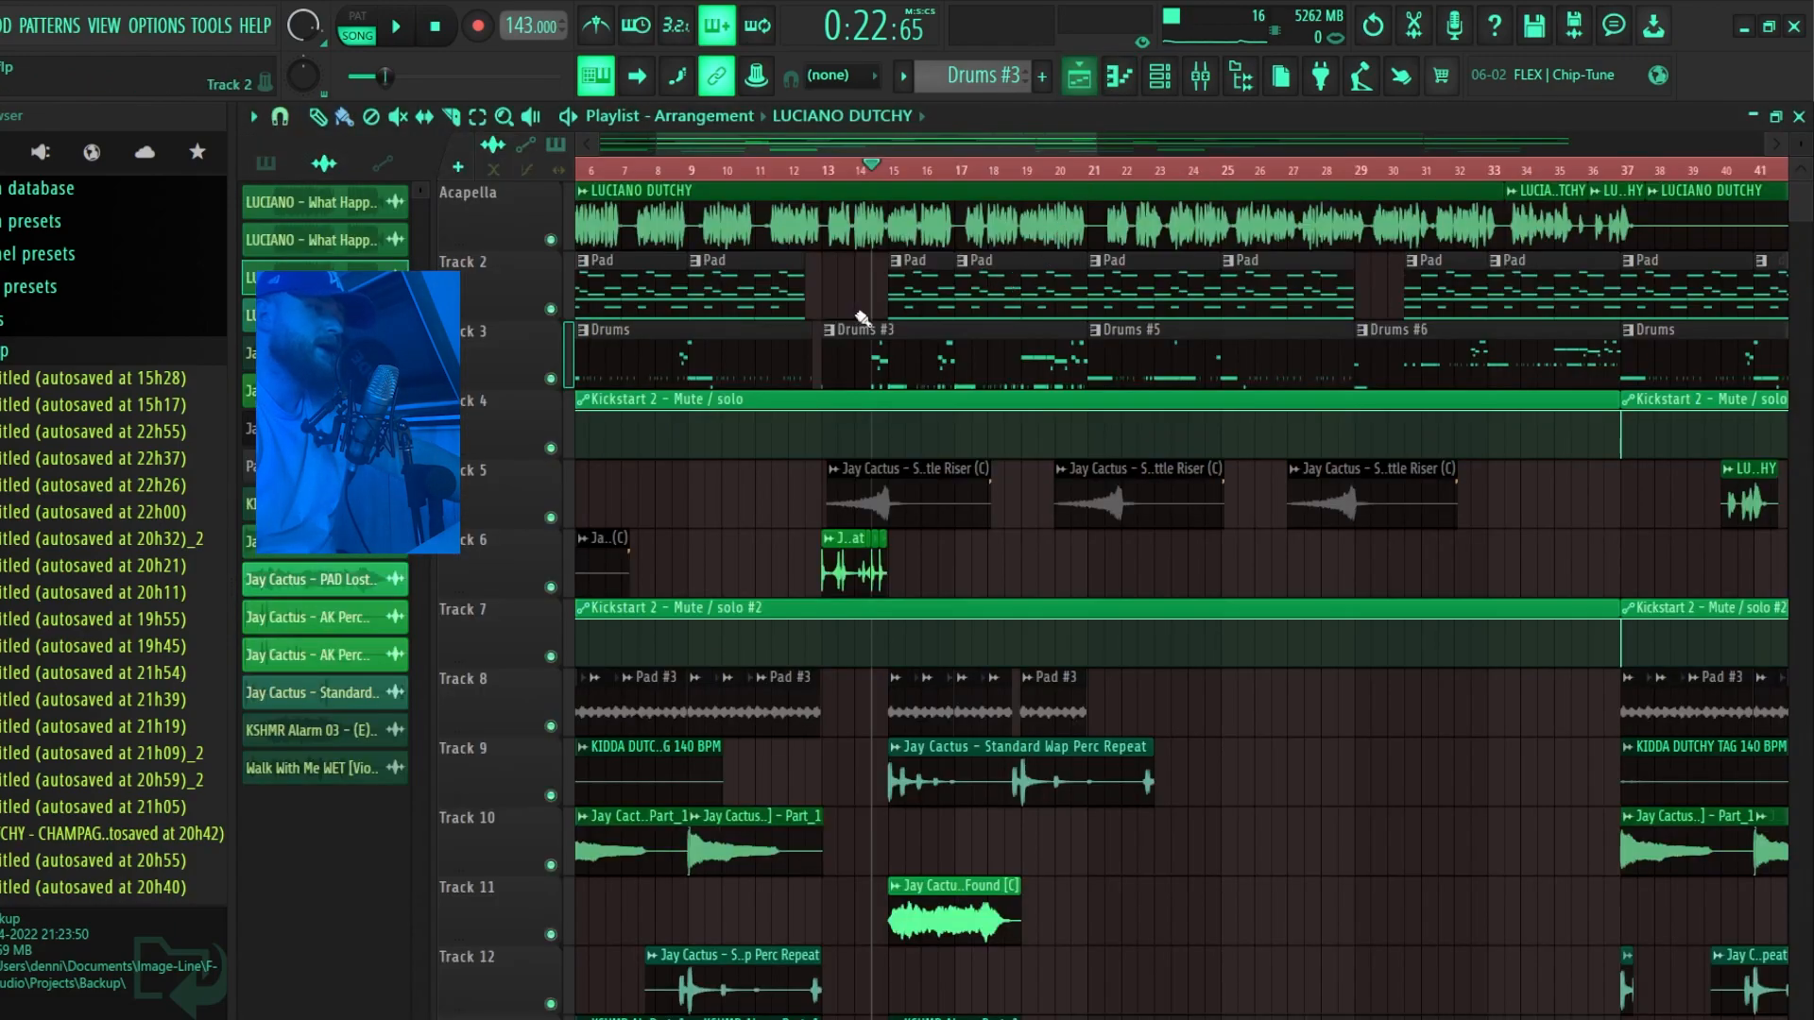
pyautogui.scroll(-2, 850, 168)
pyautogui.click(849, 168)
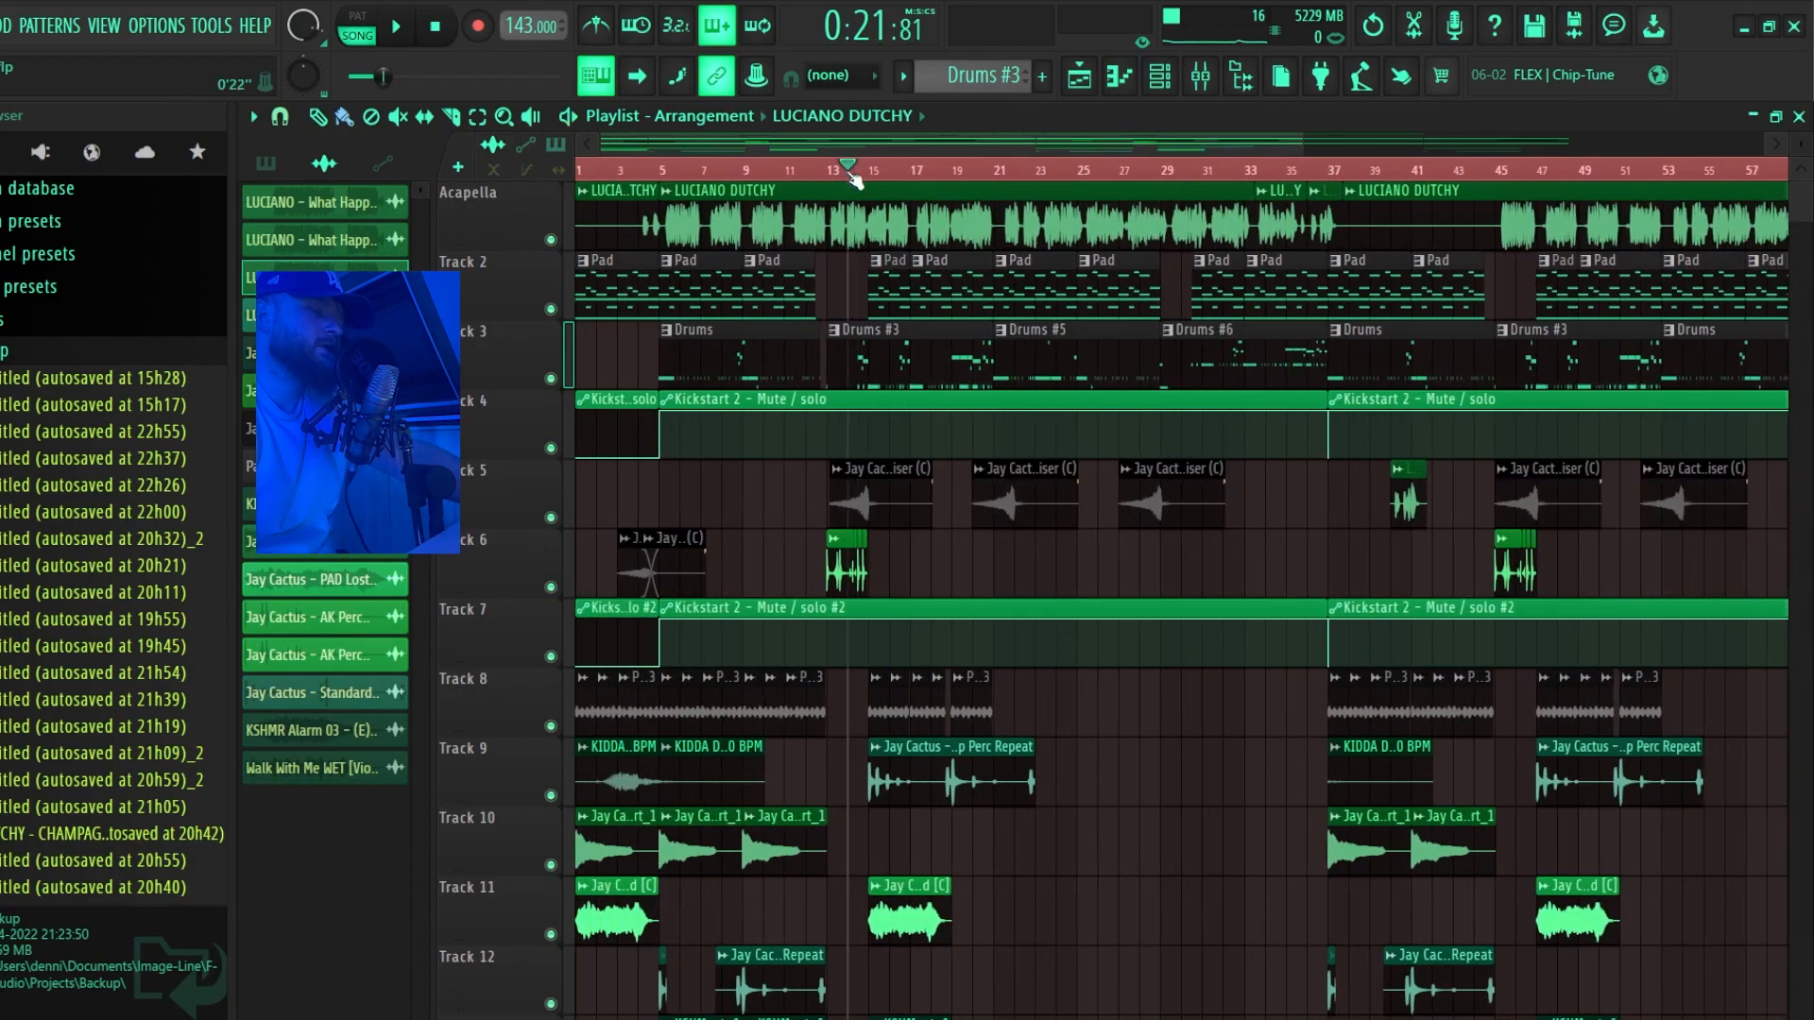
pyautogui.press('space')
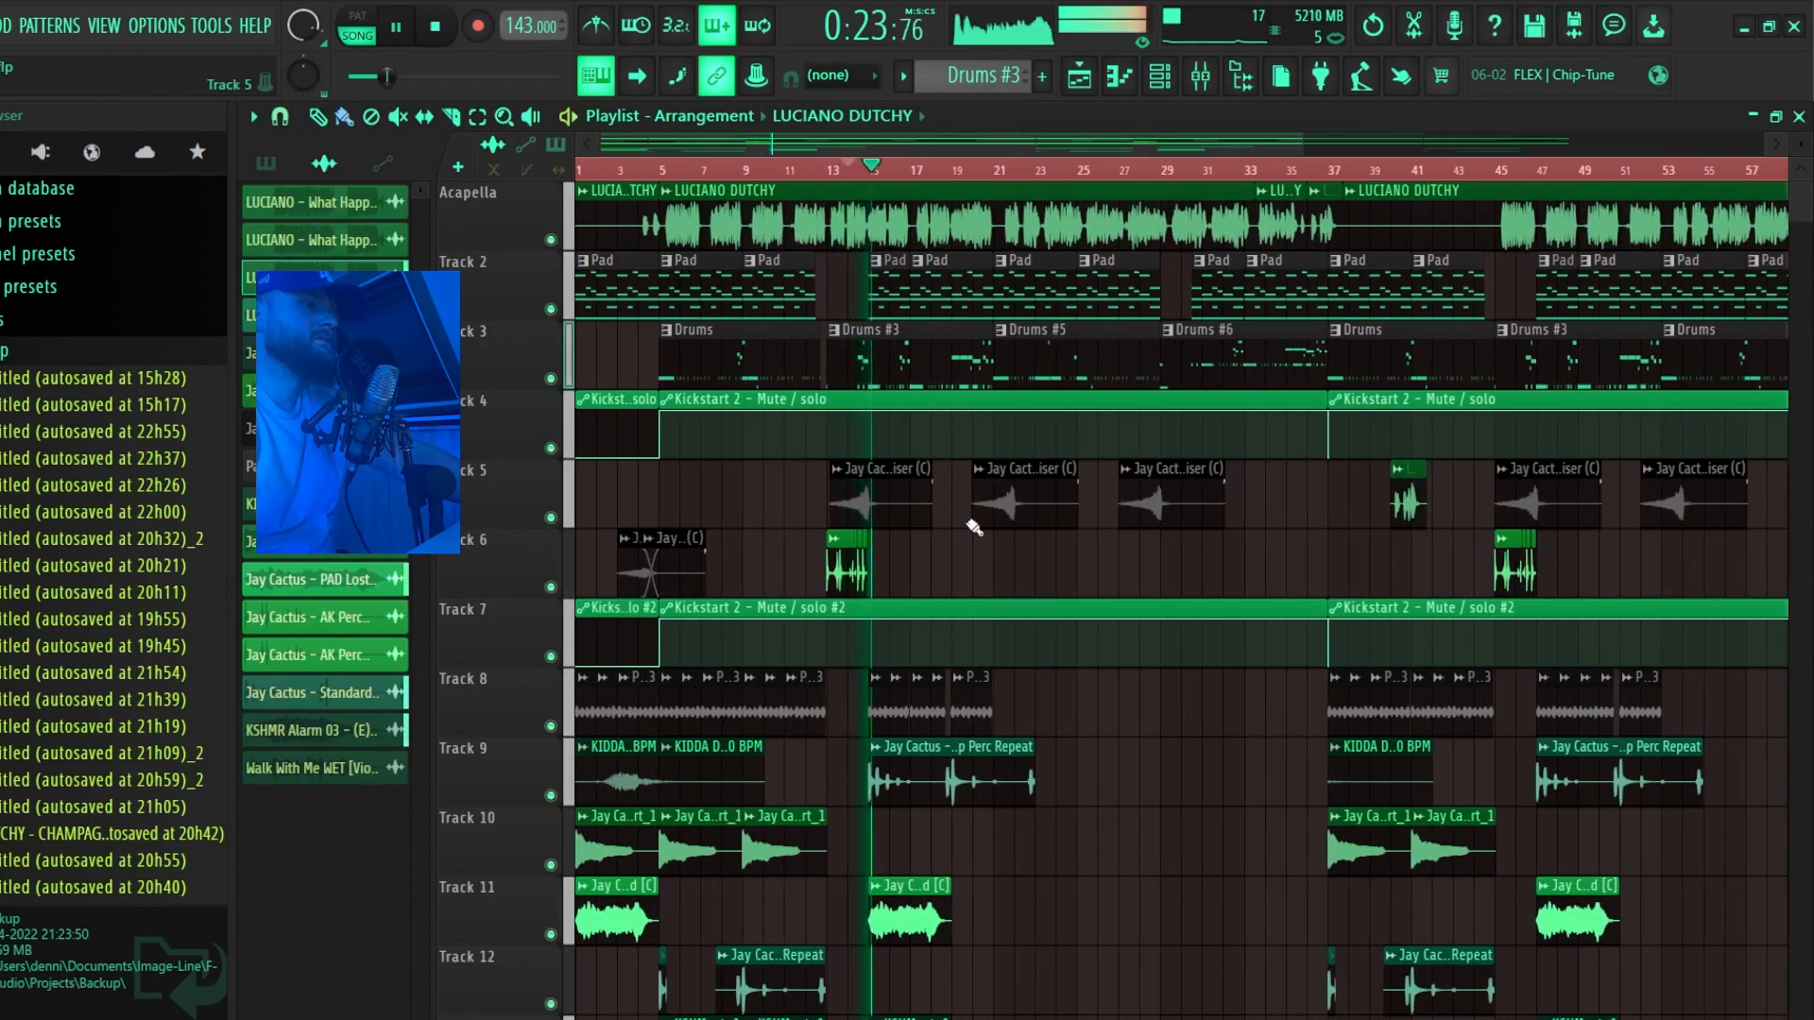
pyautogui.scroll(2, 942, 531)
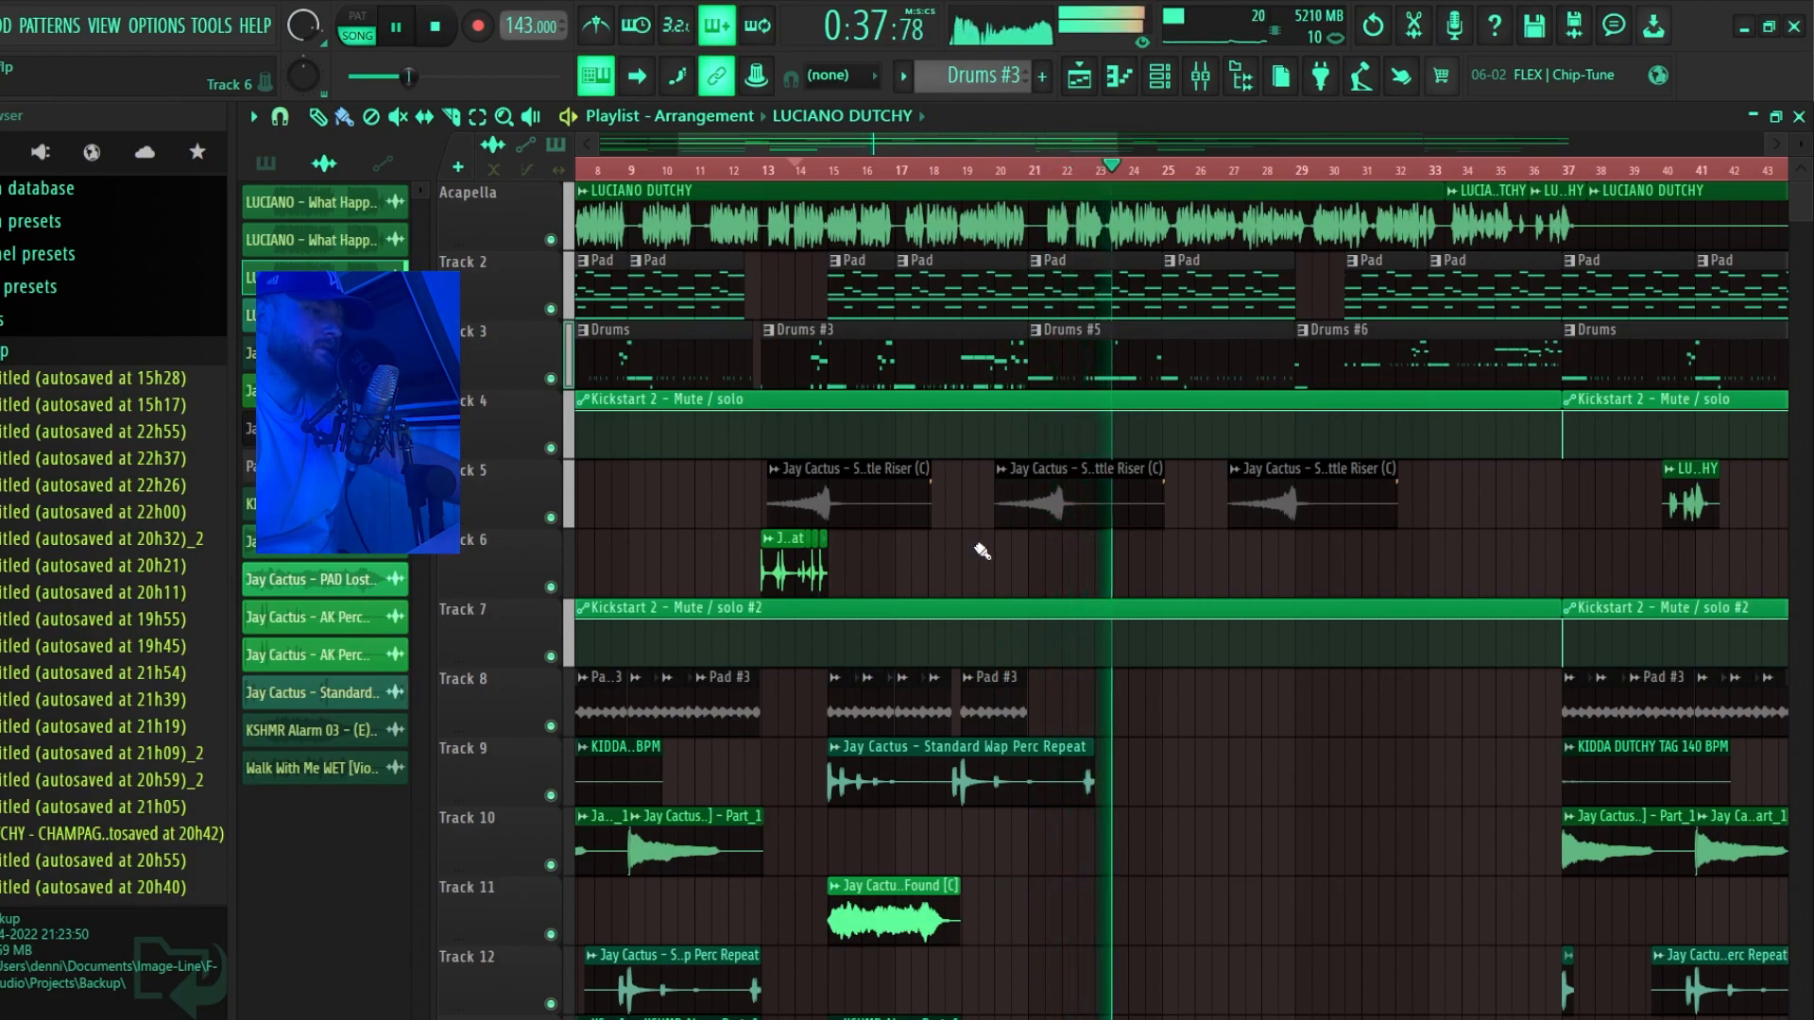
pyautogui.press('space')
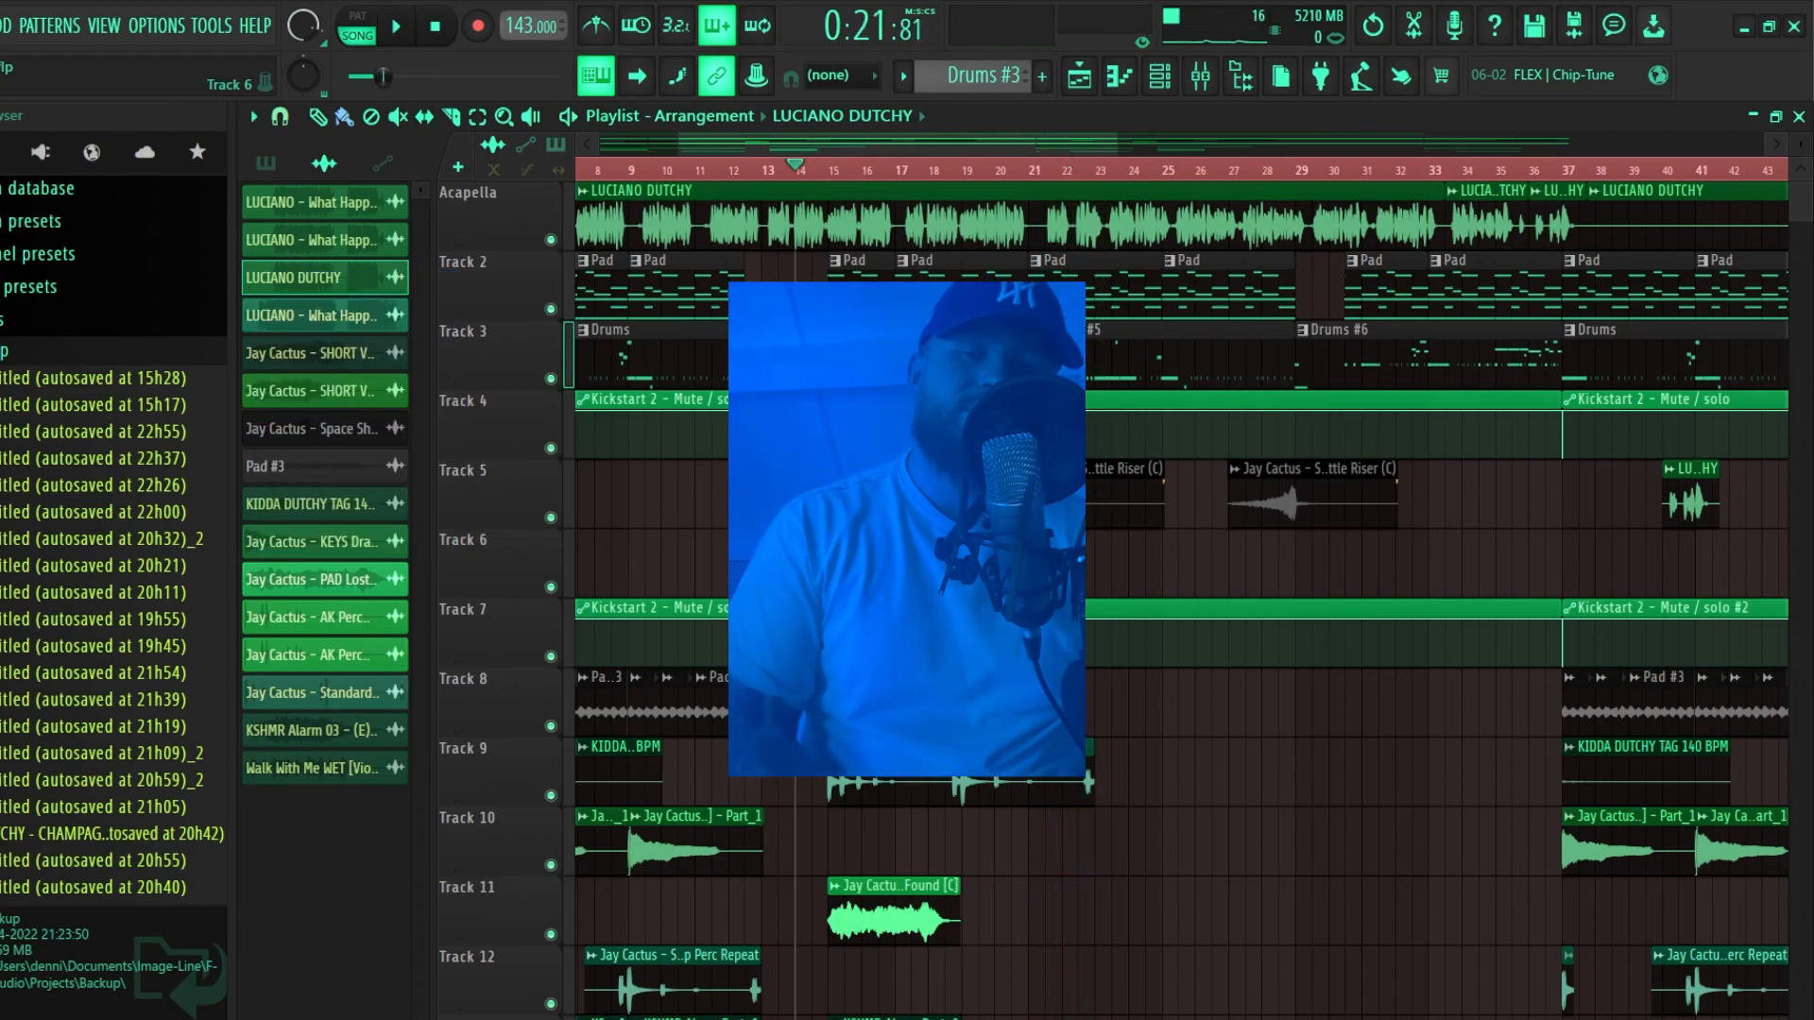